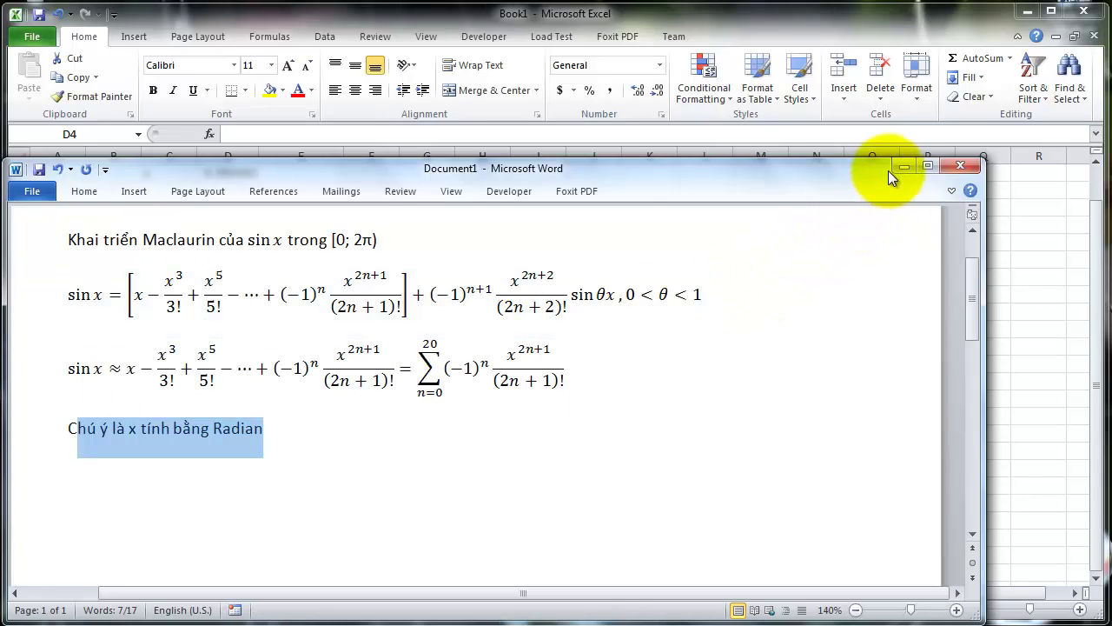
# - Return from the Word document to the Excel workbook and clear the old contents of C3:E26
pyautogui.click(900, 167)
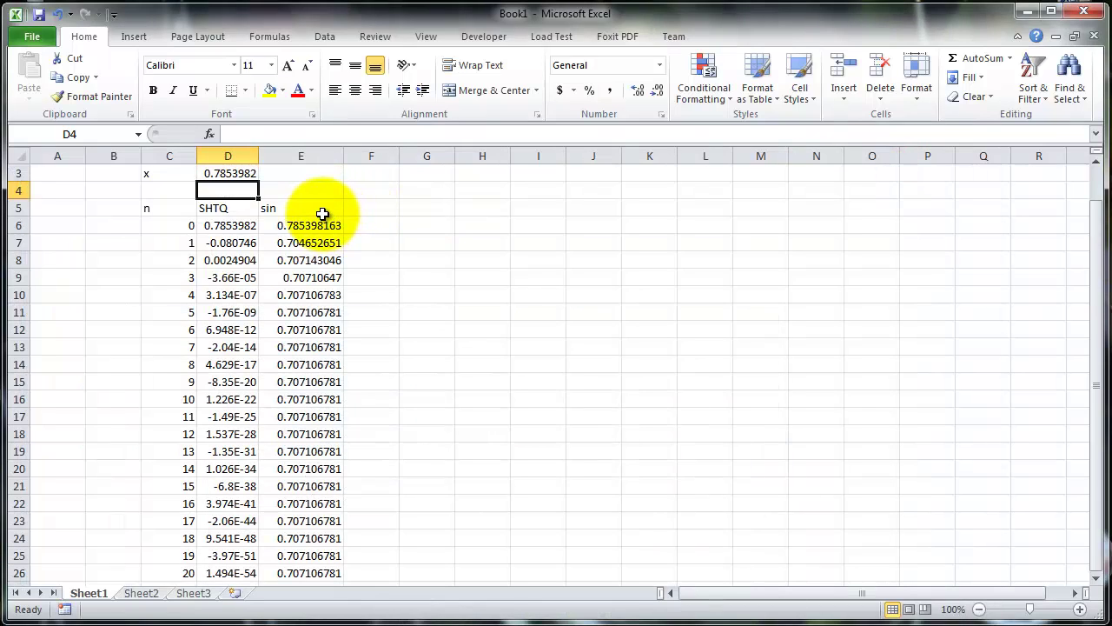
pyautogui.click(323, 214)
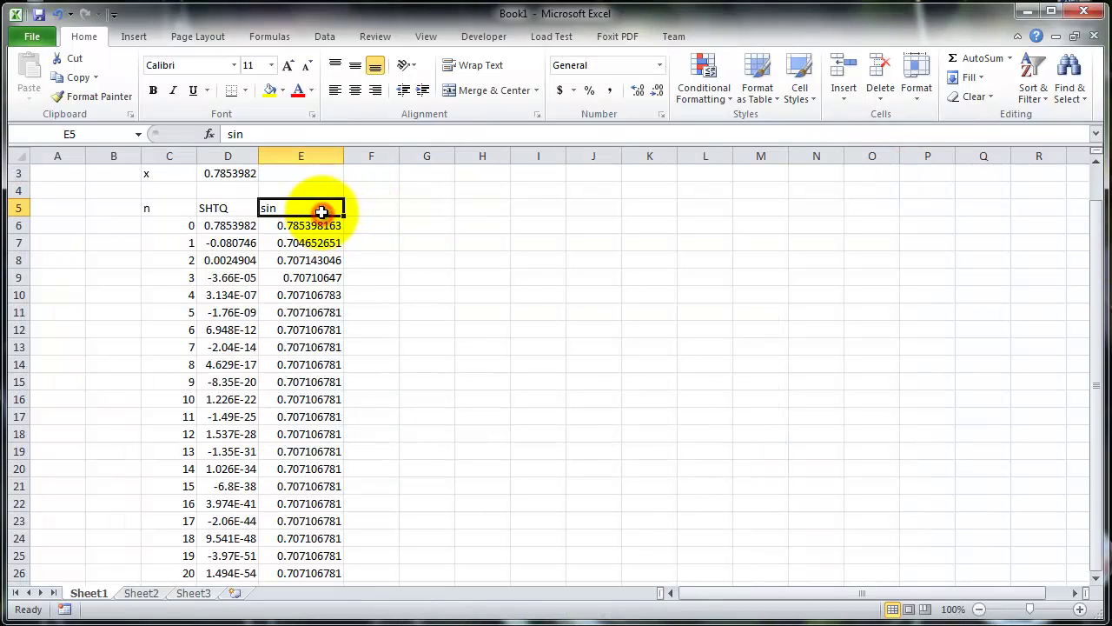
pyautogui.click(228, 175)
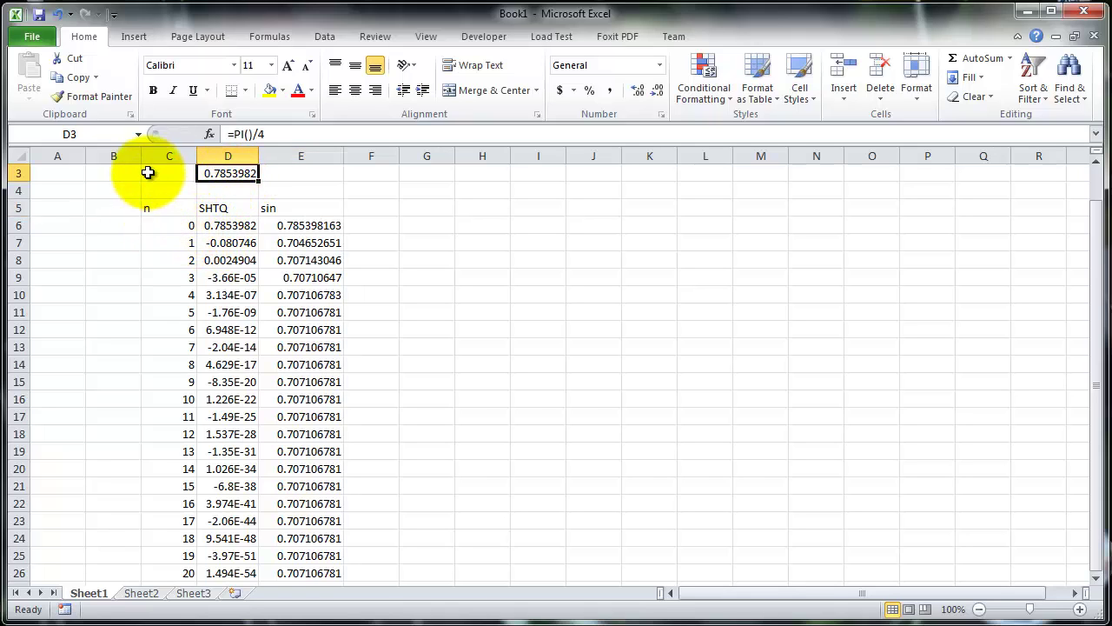
pyautogui.moveTo(148, 173); pyautogui.dragTo(318, 574)
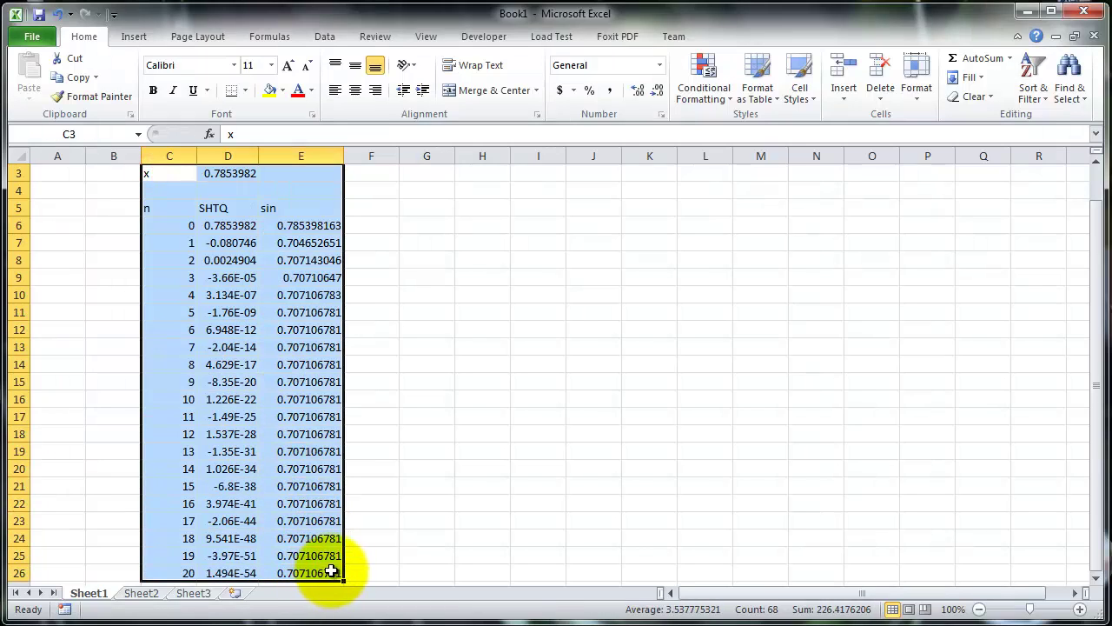
pyautogui.press('Delete')
# - Label C3 as x and enter the formula =PI()/2 in D3
pyautogui.click(184, 173)
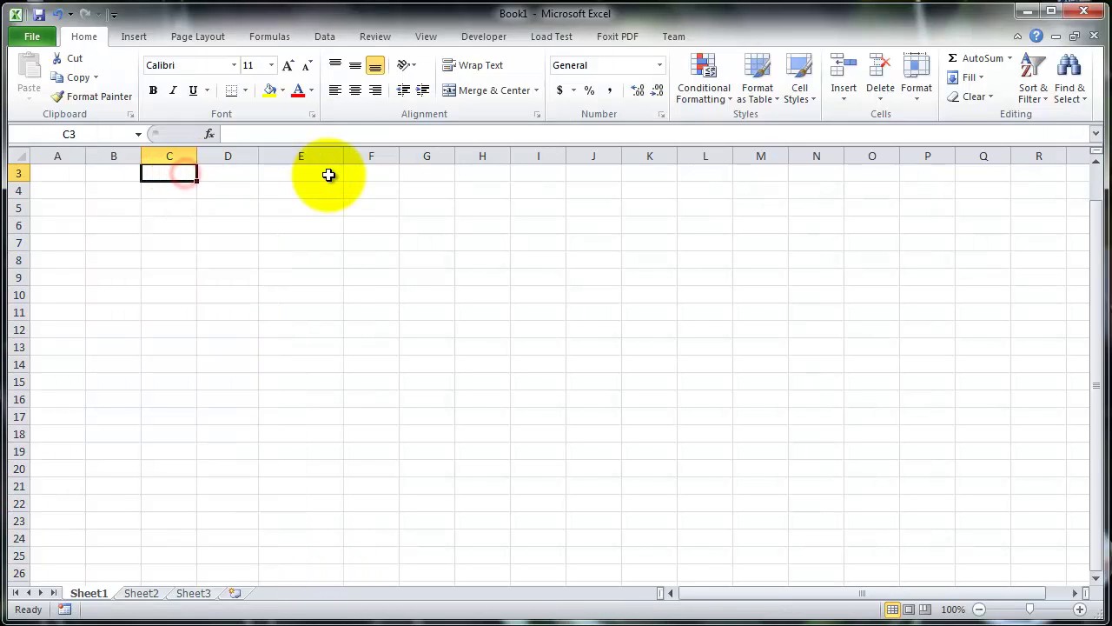
pyautogui.write('x')
pyautogui.click(236, 172)
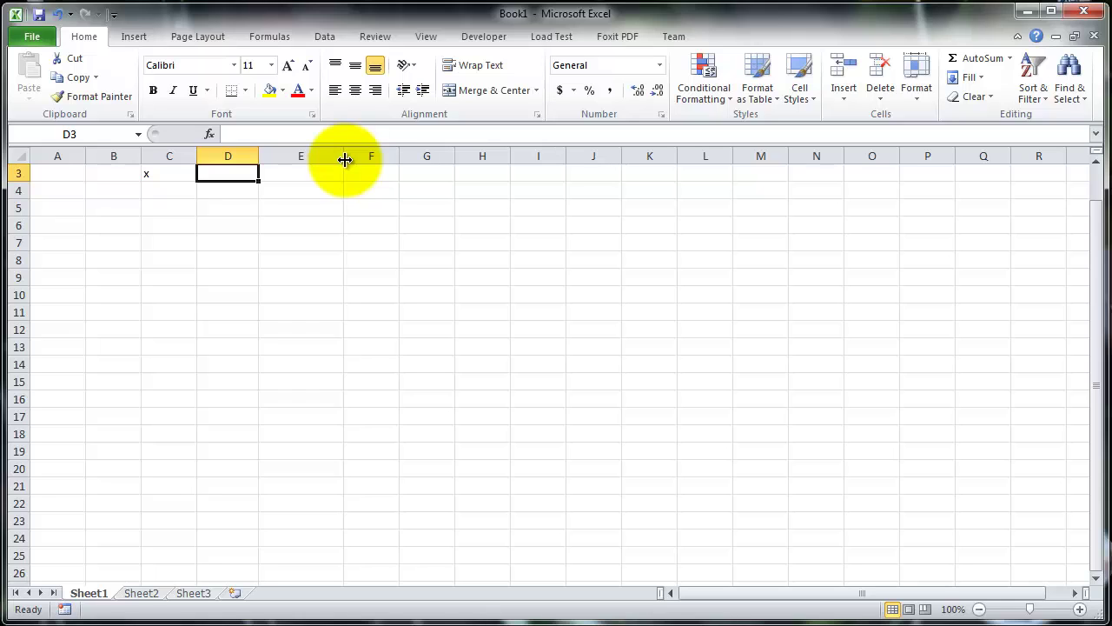
pyautogui.write('=')
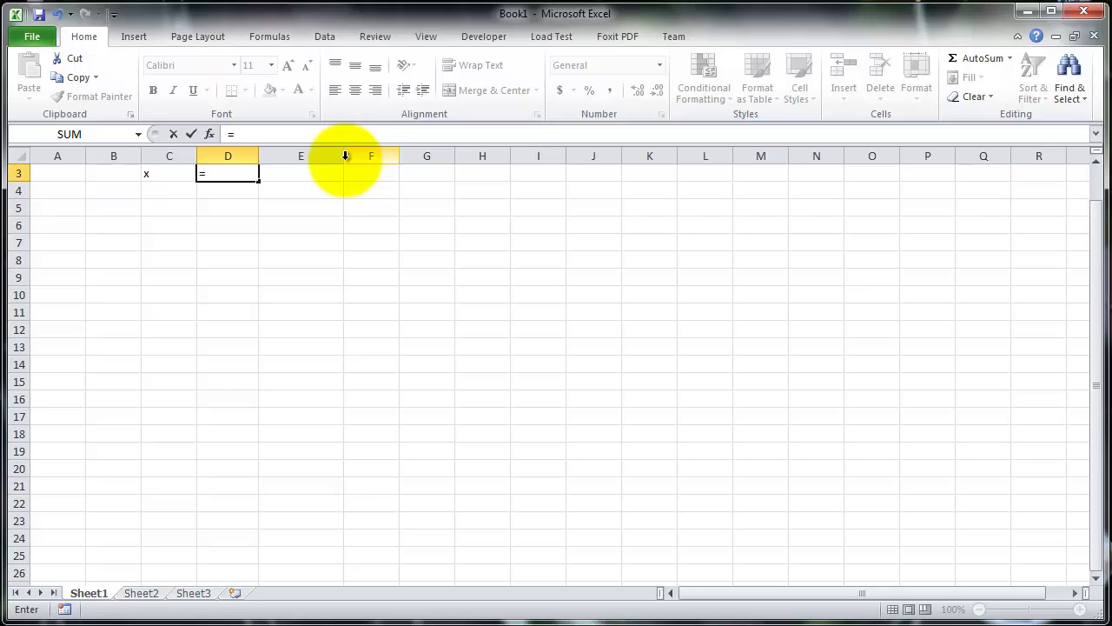
pyautogui.write('pi()/2')
pyautogui.press('Return')
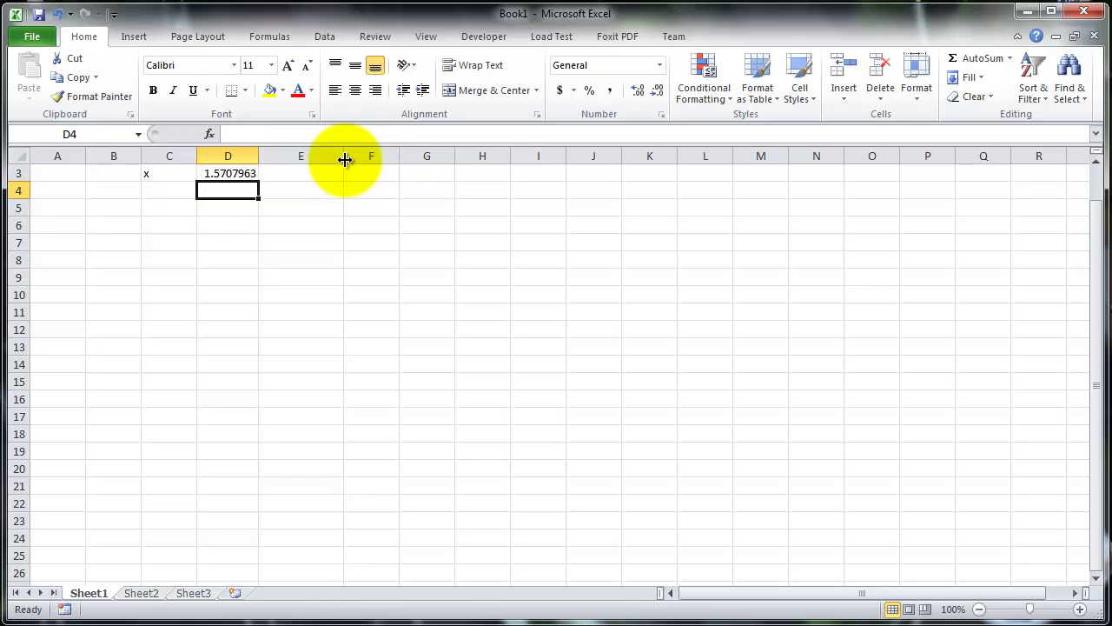
pyautogui.click(219, 173)
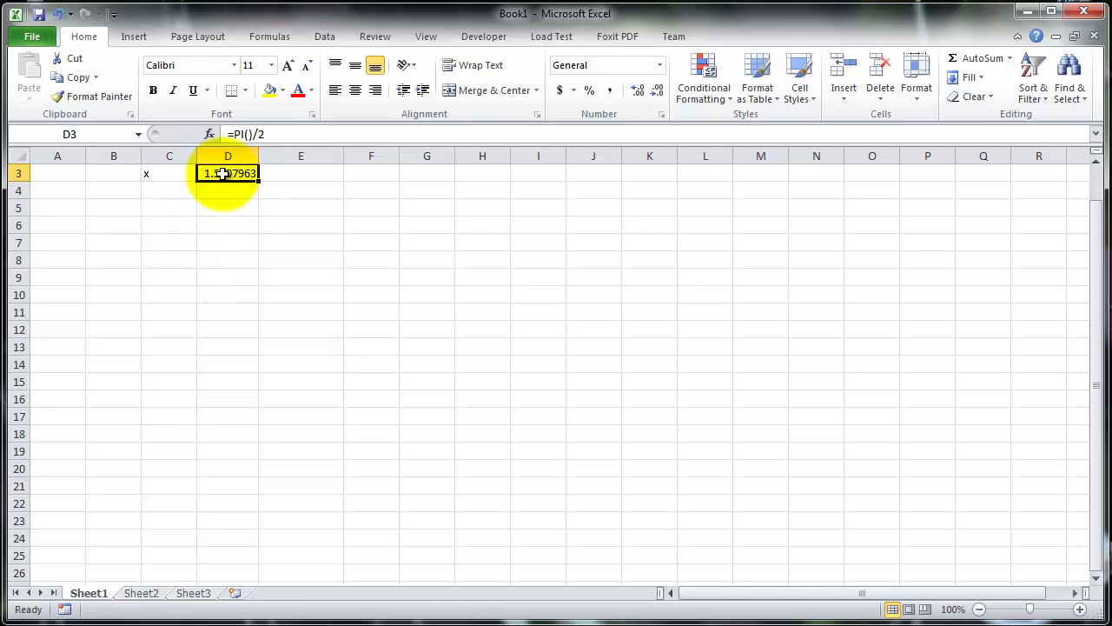
# - Enter the heading n in C5 and the first index value 0 in C6
pyautogui.click(163, 230)
pyautogui.click(167, 208)
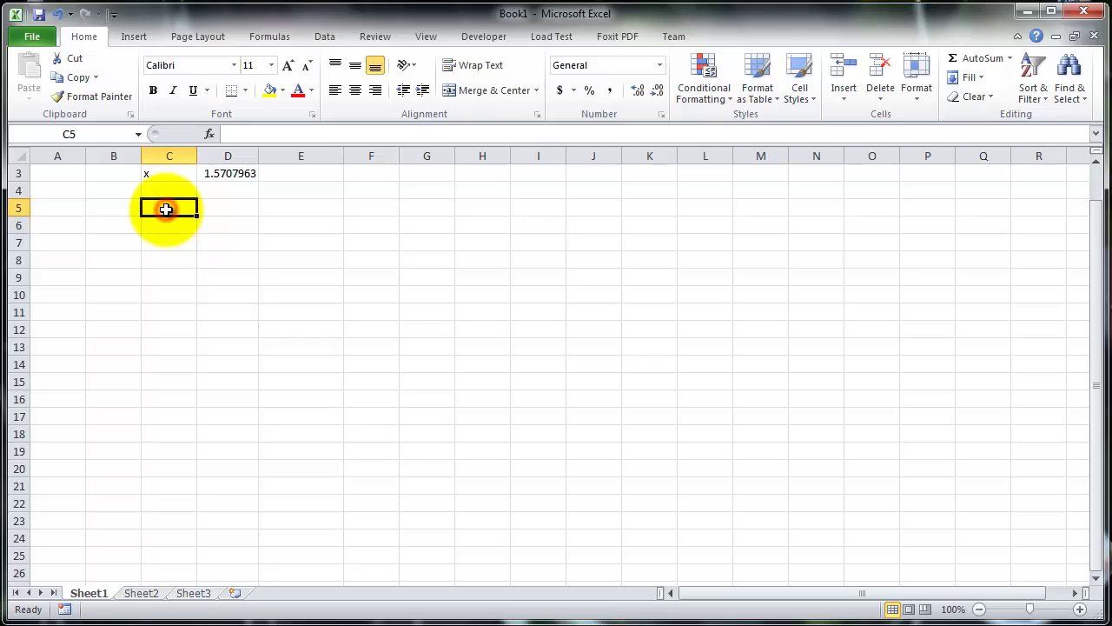
pyautogui.write('n')
pyautogui.press('Return')
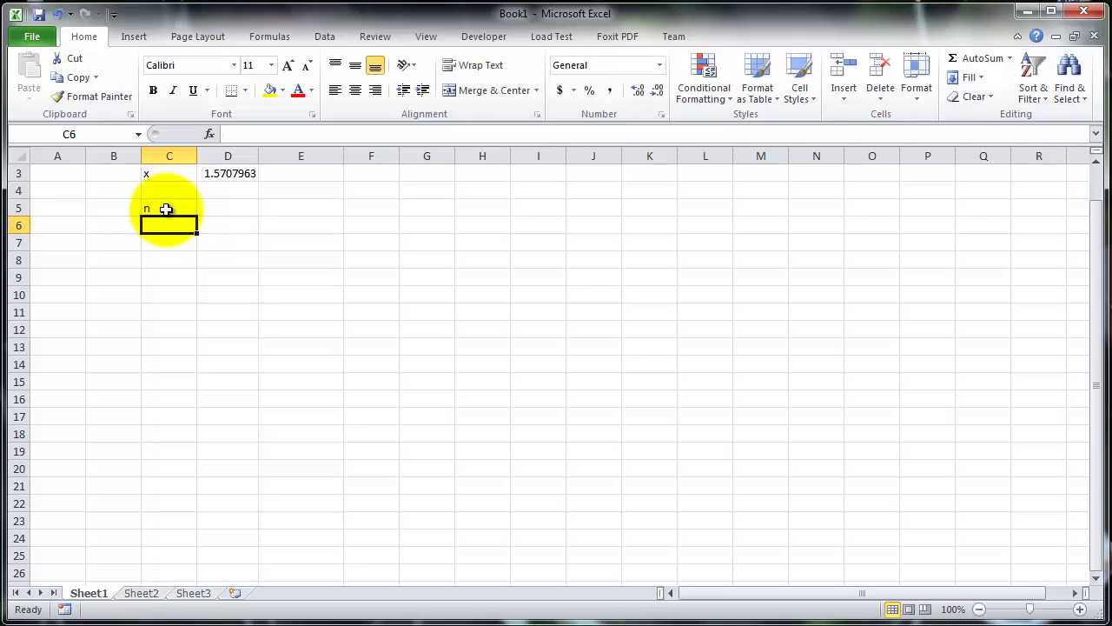
pyautogui.write('0')
pyautogui.press('Return')
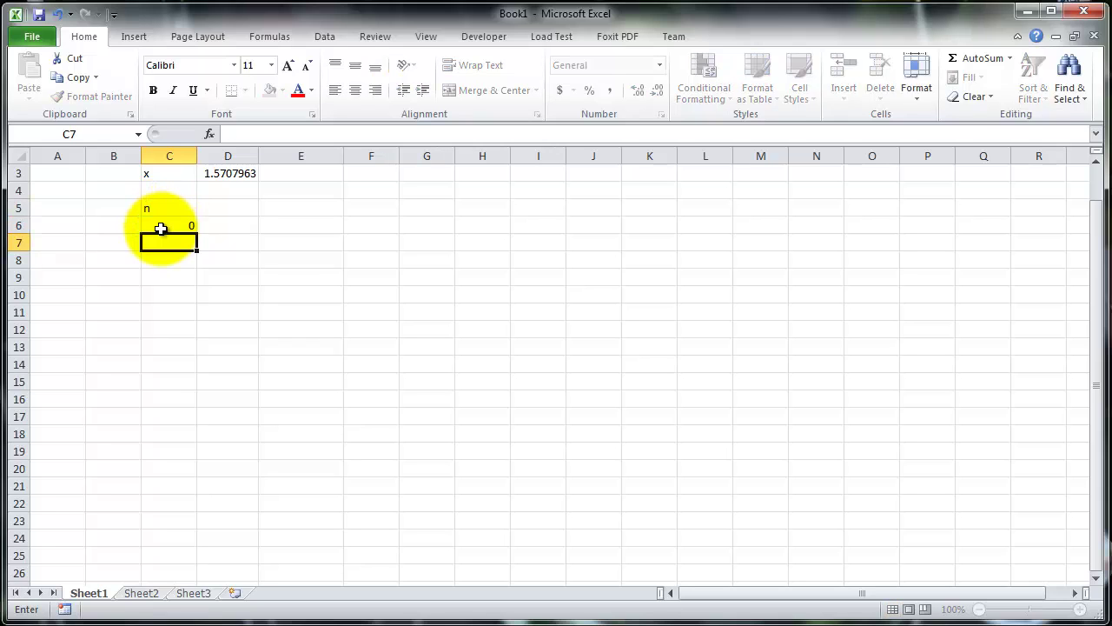
# - Enter 1 in C7 and extend the n series from C6:C7 down to 14 in C20
pyautogui.click(162, 222)
pyautogui.click(182, 240)
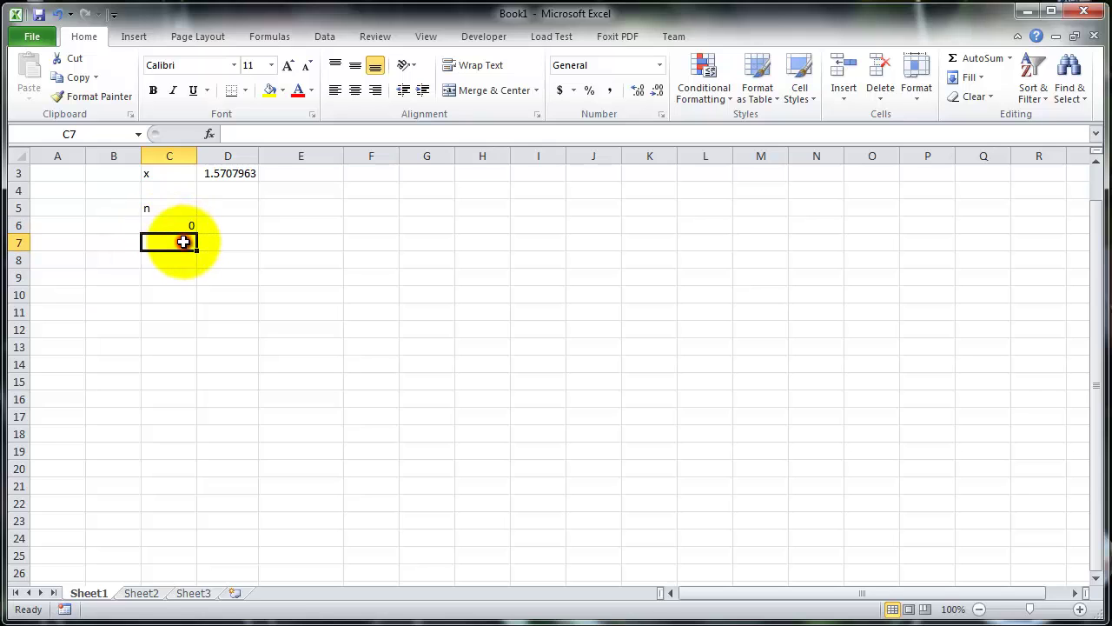
pyautogui.write('1')
pyautogui.press('Return')
pyautogui.click(185, 225)
pyautogui.moveTo(185, 225); pyautogui.dragTo(205, 476)
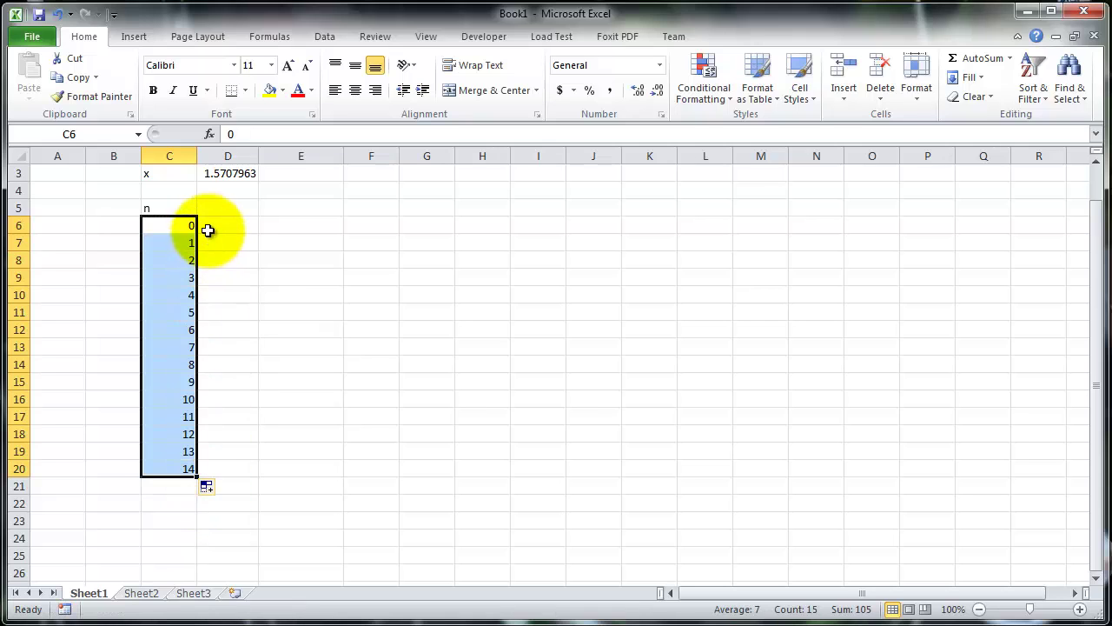
# - Enter the heading SHTQ in D5, beside the n heading
pyautogui.click(220, 207)
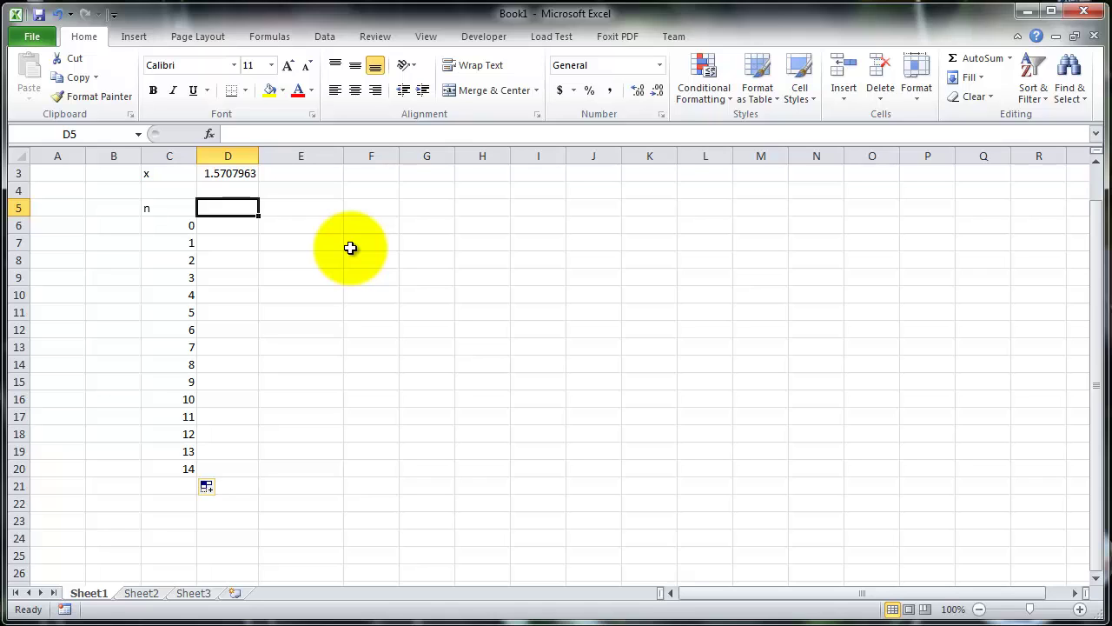
pyautogui.write('SHTQ')
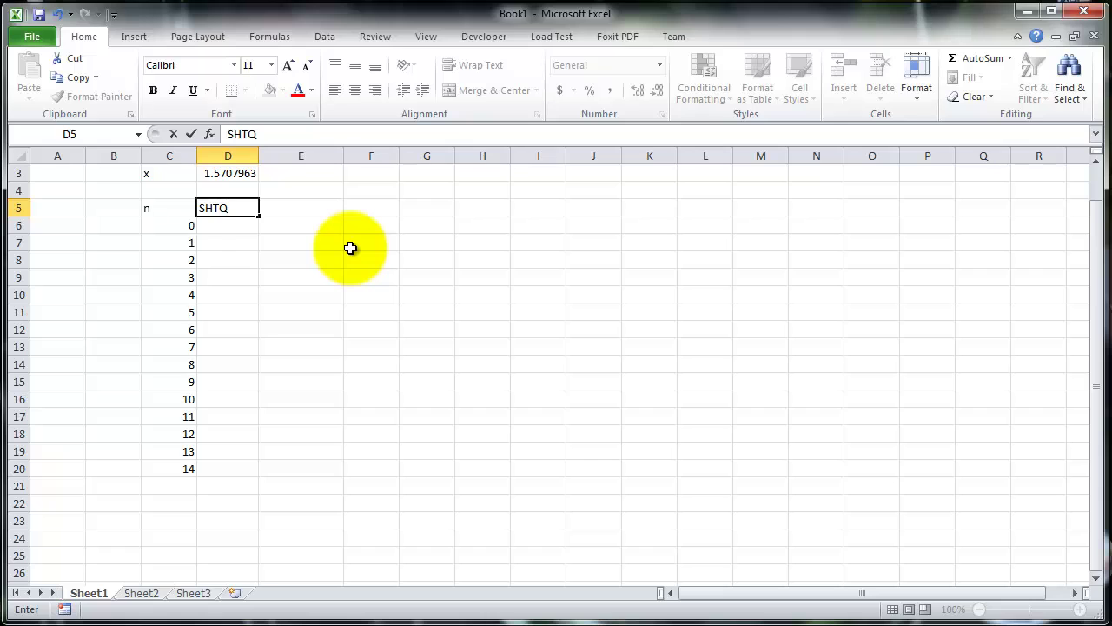
pyautogui.press('Return')
# - Begin the general-term formula in D6 with =(-1)^C6*, consulting the Maclaurin expansion in the Word document
pyautogui.write('=')
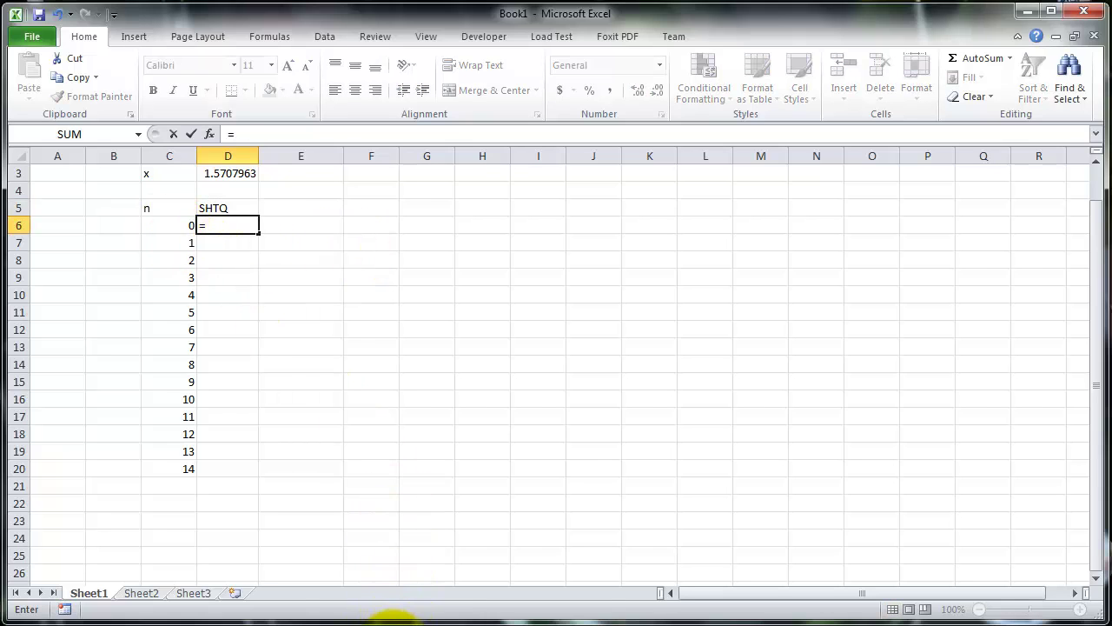
pyautogui.click(384, 604)
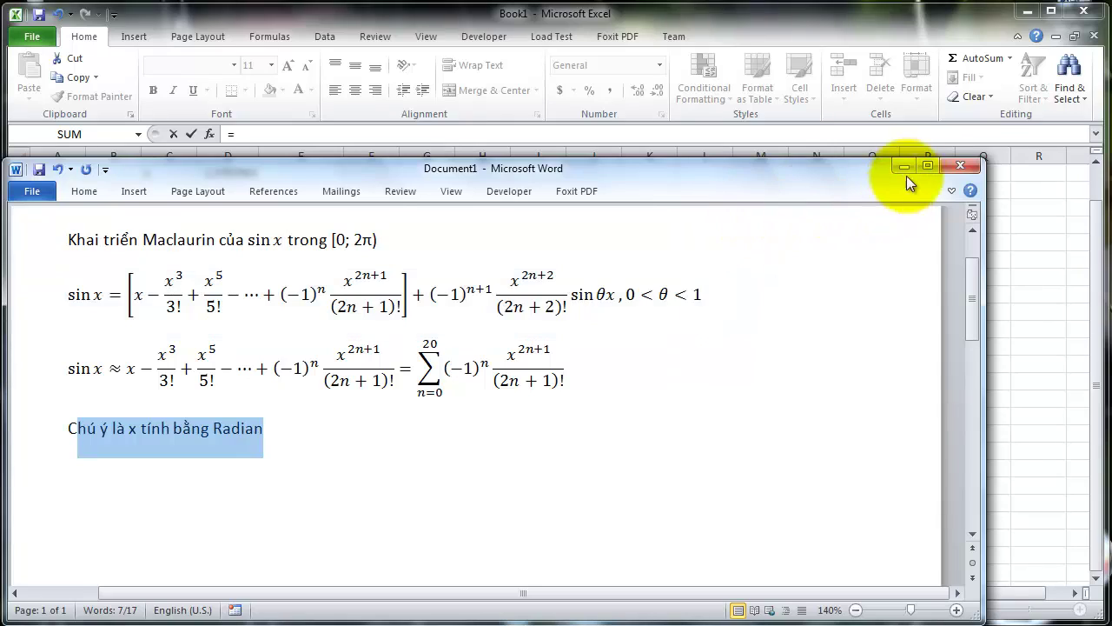
pyautogui.click(905, 164)
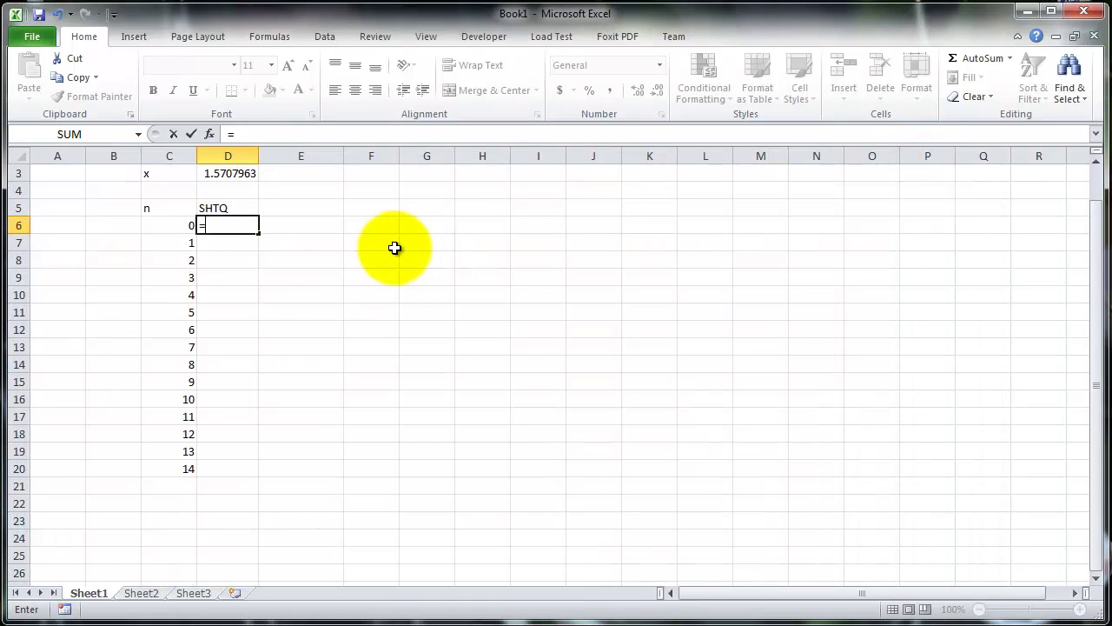
pyautogui.write('(-1)(')
pyautogui.click(172, 224)
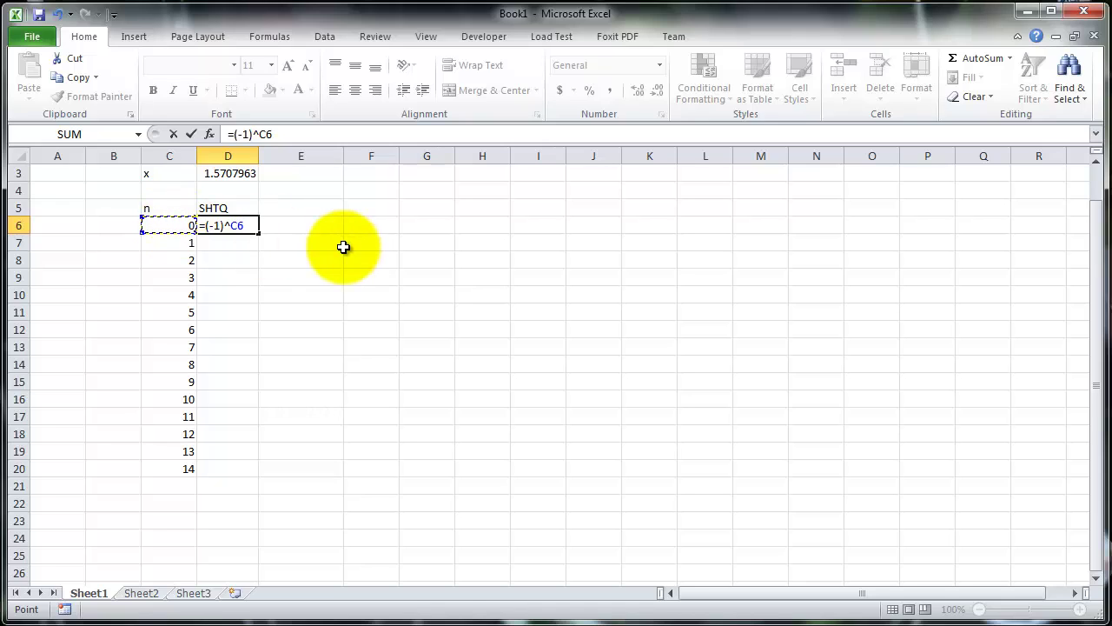
pyautogui.write('*')
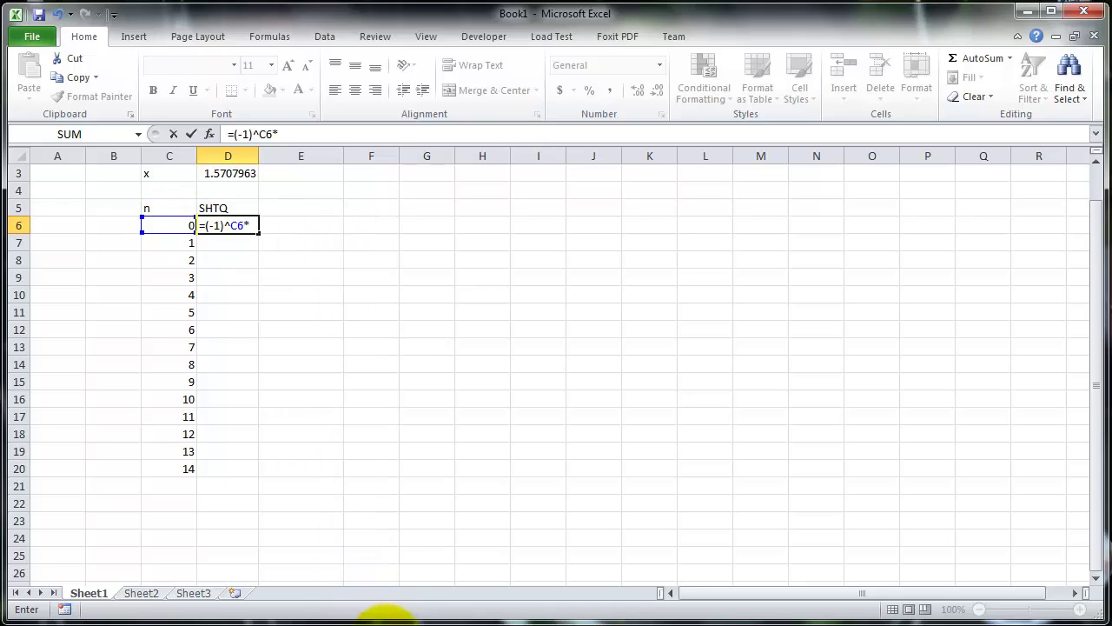
# - Check the x^(2n+1) numerator in Word, then continue the D6 formula in Excel with $D$3^(2*C6+1)/ using an absolute reference to x
pyautogui.click(383, 619)
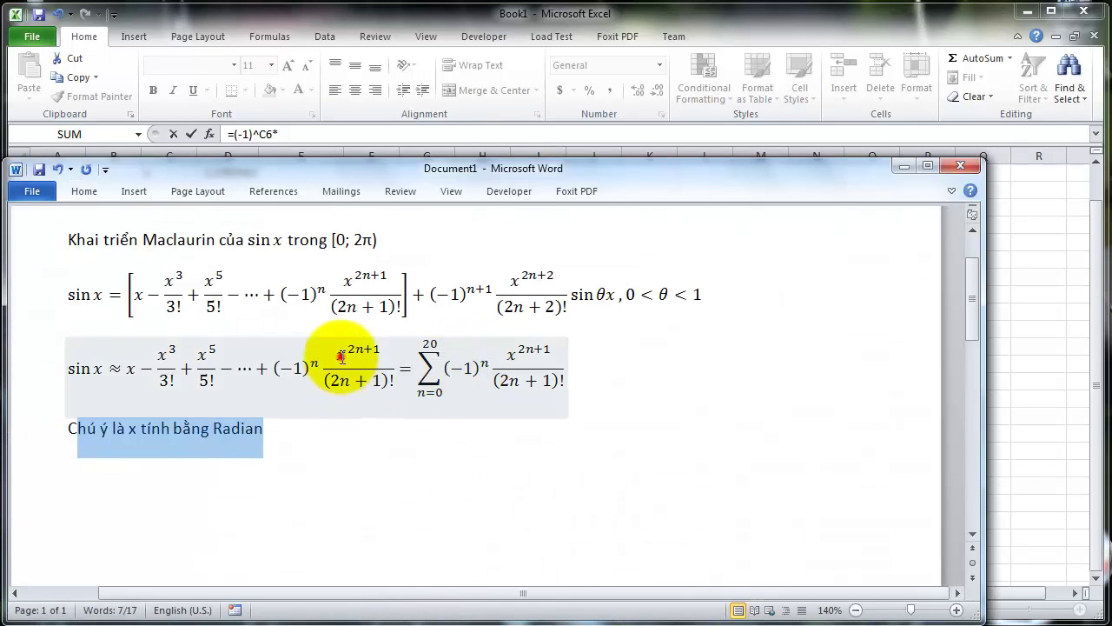
pyautogui.moveTo(339, 352); pyautogui.dragTo(389, 371)
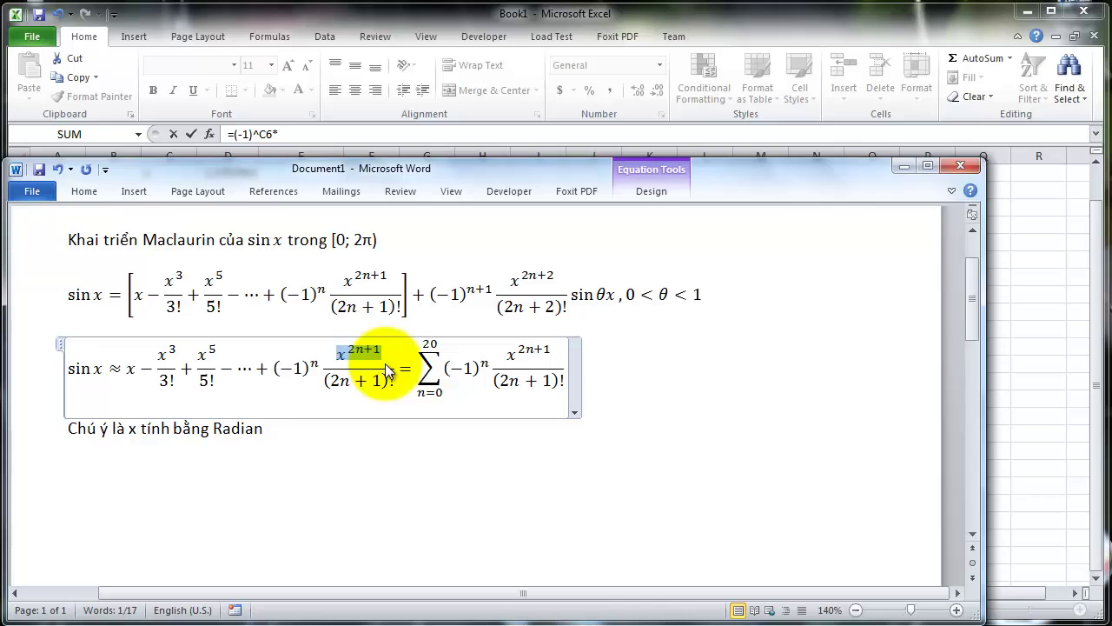
pyautogui.hotkey('alt', 'Tab')
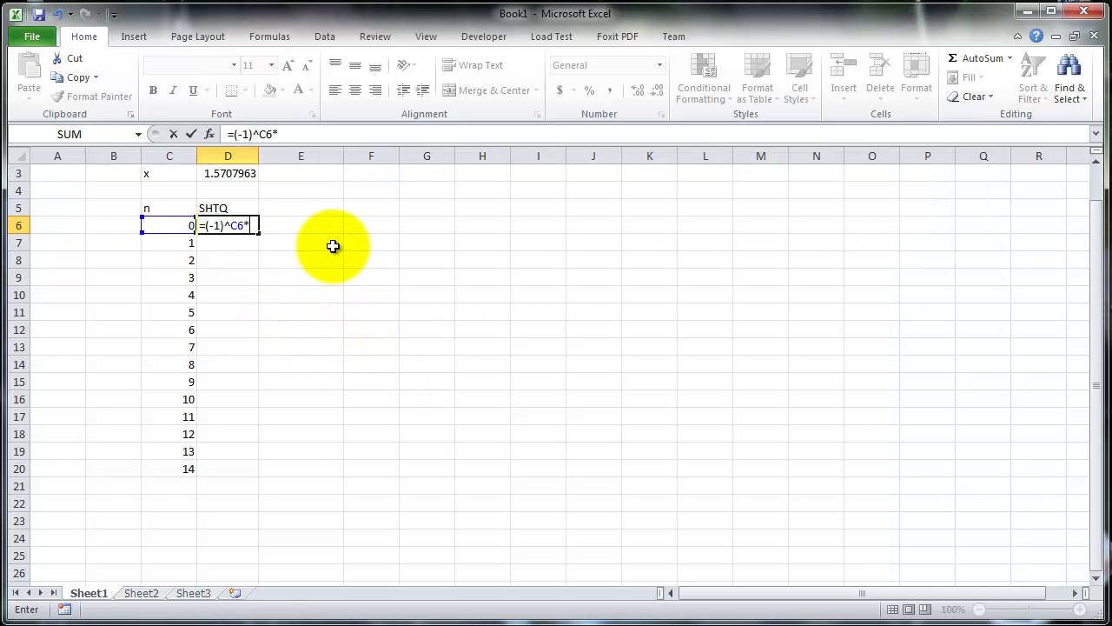
pyautogui.click(240, 174)
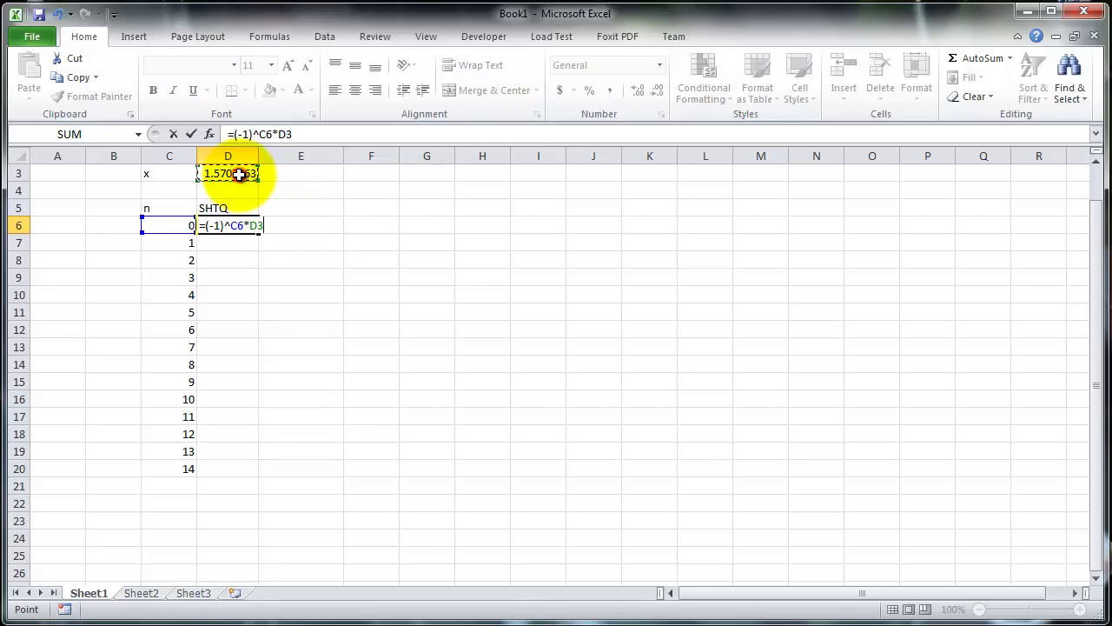
pyautogui.press('F4')
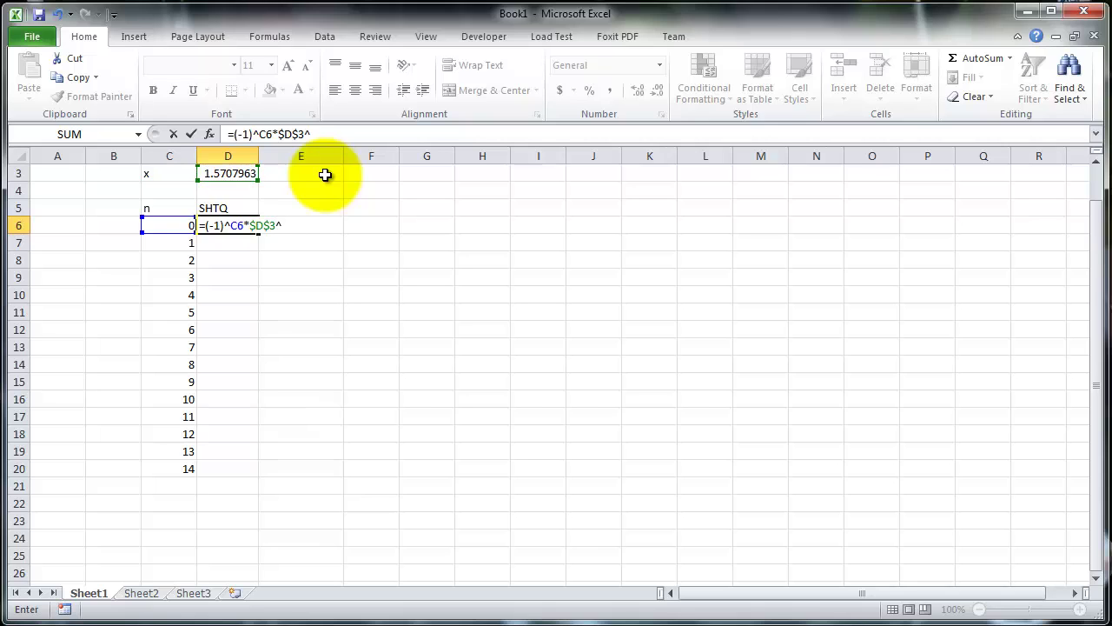
pyautogui.write('n')
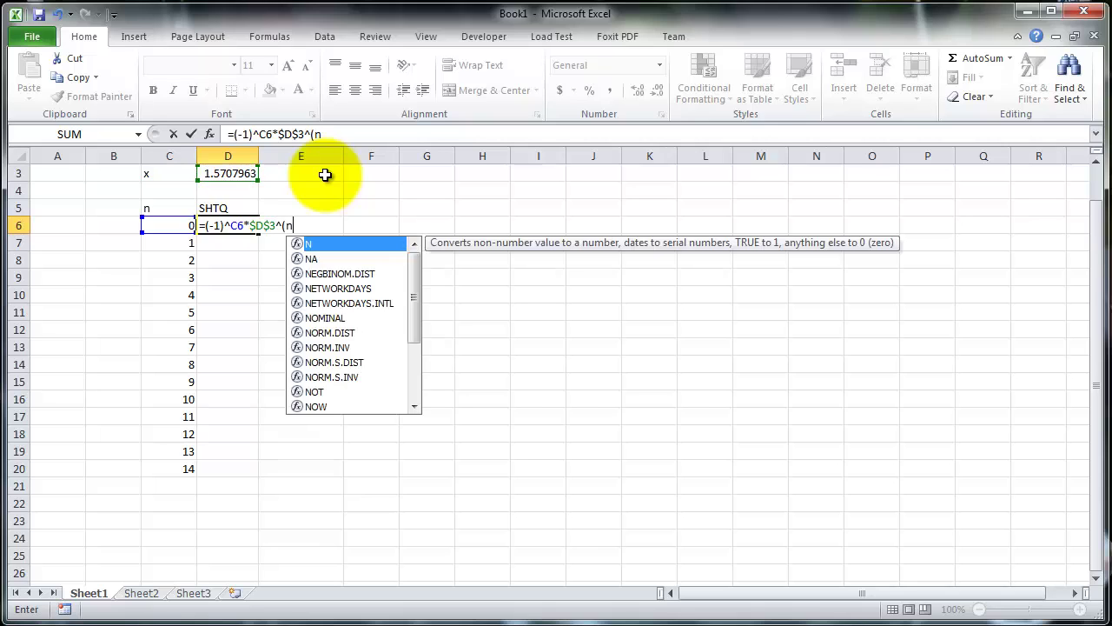
pyautogui.press('BackSpace')
pyautogui.write('2*')
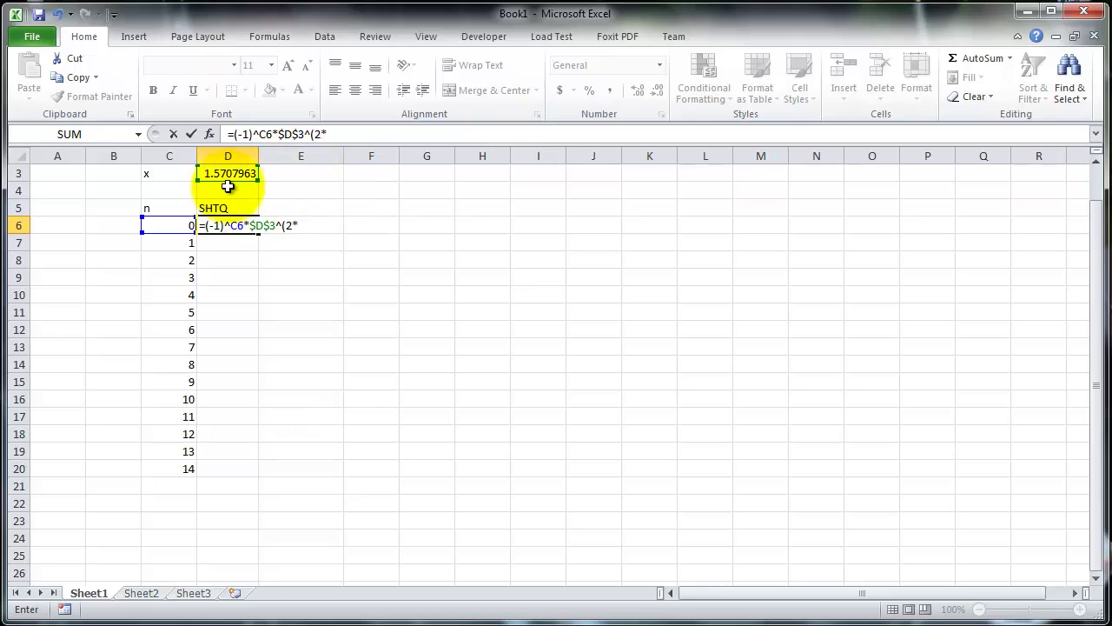
pyautogui.click(159, 225)
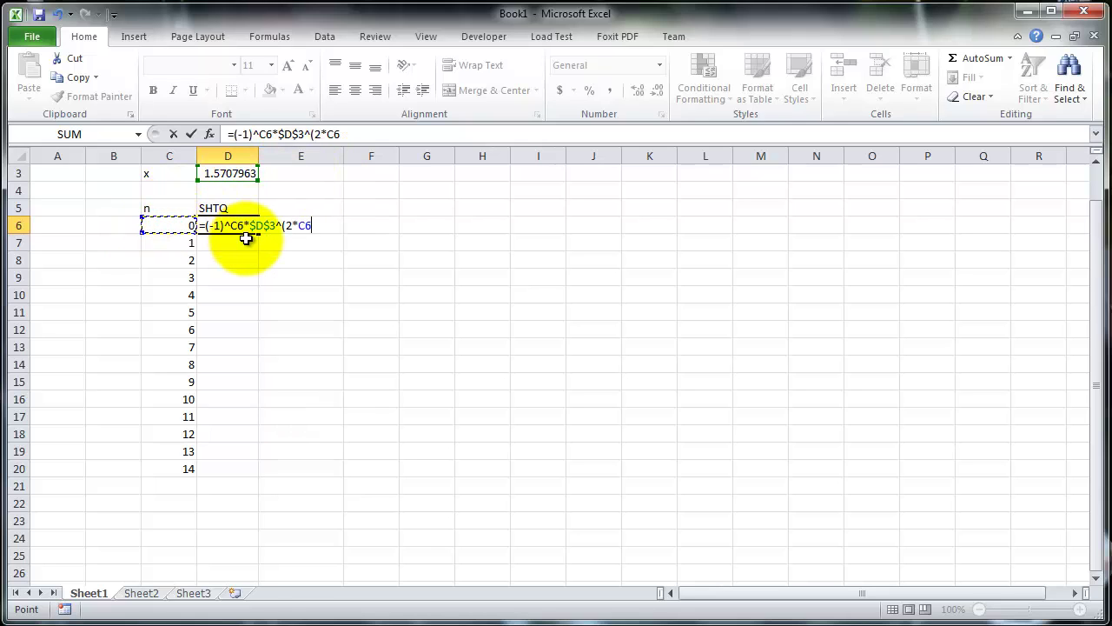
pyautogui.write('+1)/')
# - Check the (2n+1)! denominator in the Word document, then complete the D6 formula in Excel with FACT(2*C6+1)
pyautogui.hotkey('alt', 'Tab')
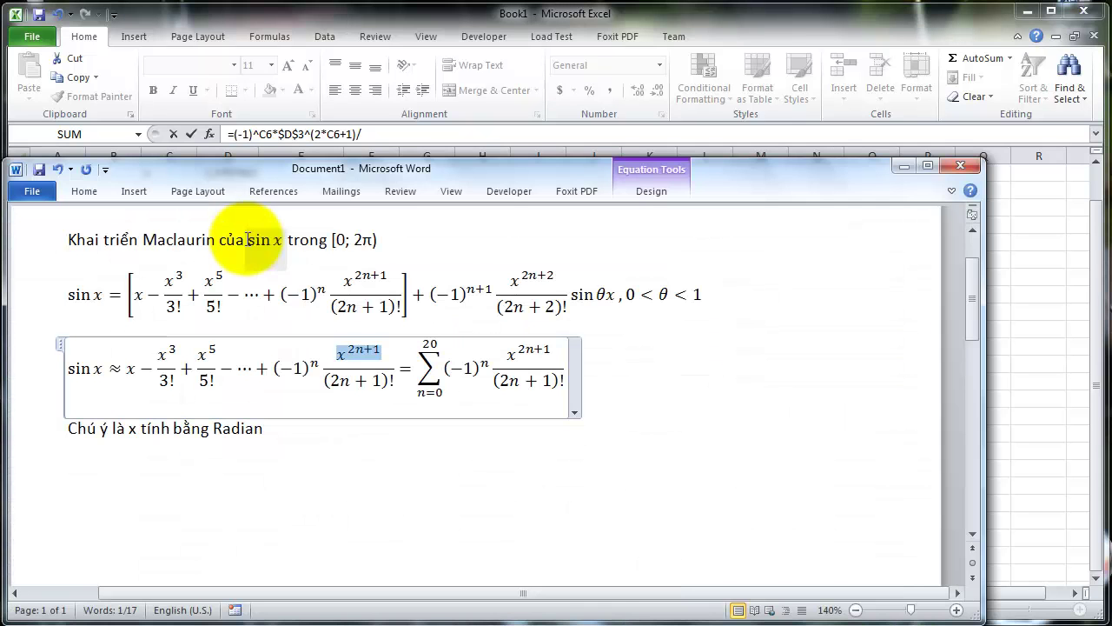
pyautogui.moveTo(319, 379); pyautogui.dragTo(406, 396)
pyautogui.click(325, 382)
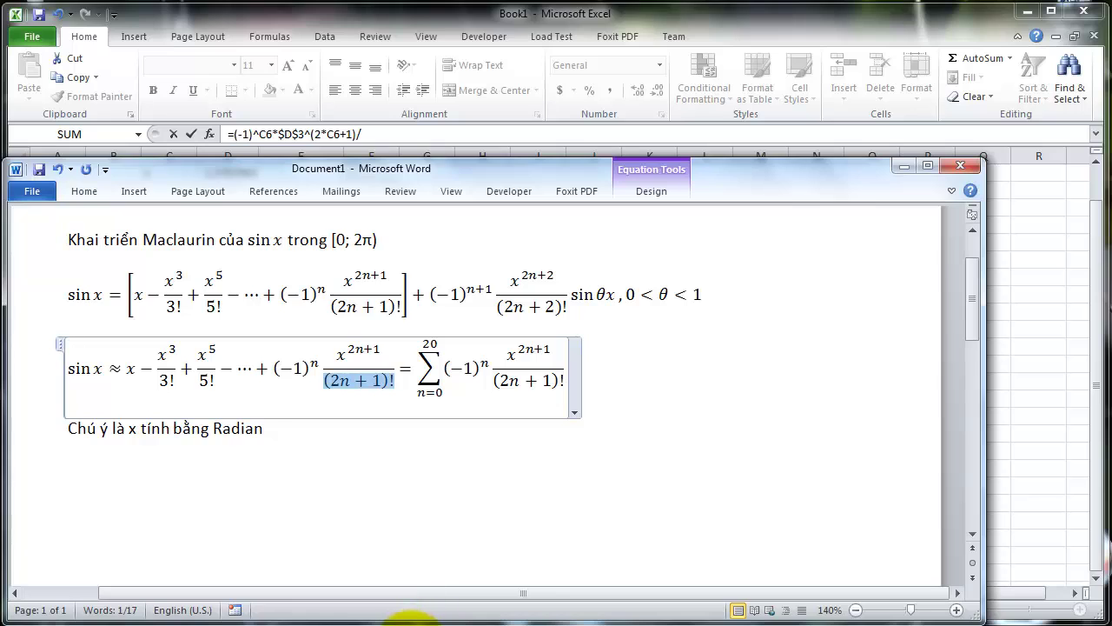
pyautogui.click(422, 625)
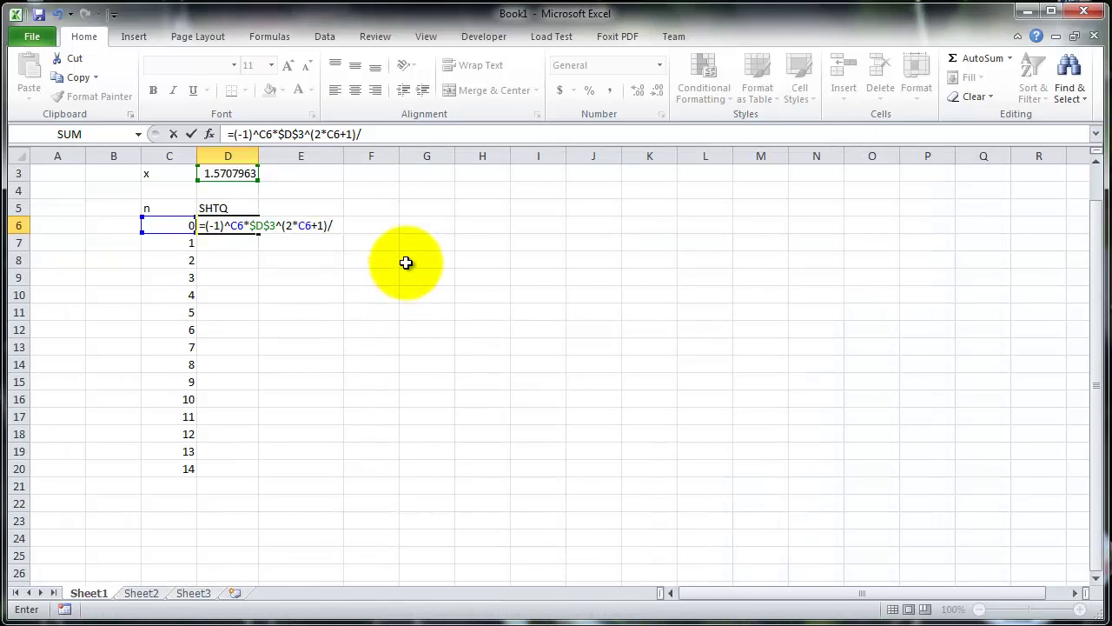
pyautogui.write('Fact')
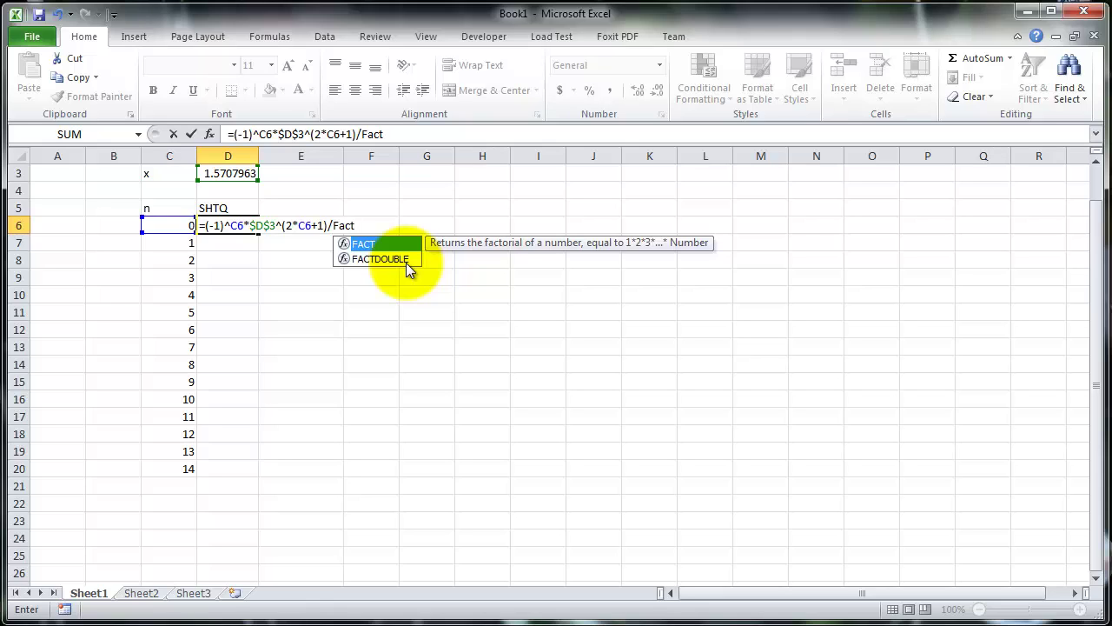
pyautogui.write('(')
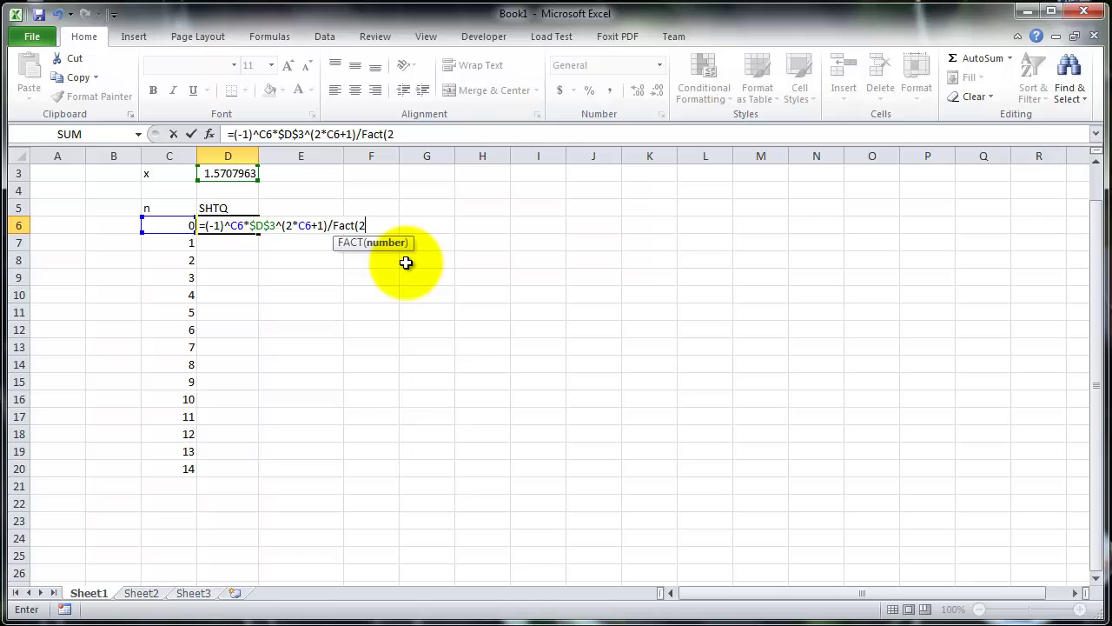
pyautogui.write('2*n')
pyautogui.press('BackSpace')
pyautogui.click(176, 225)
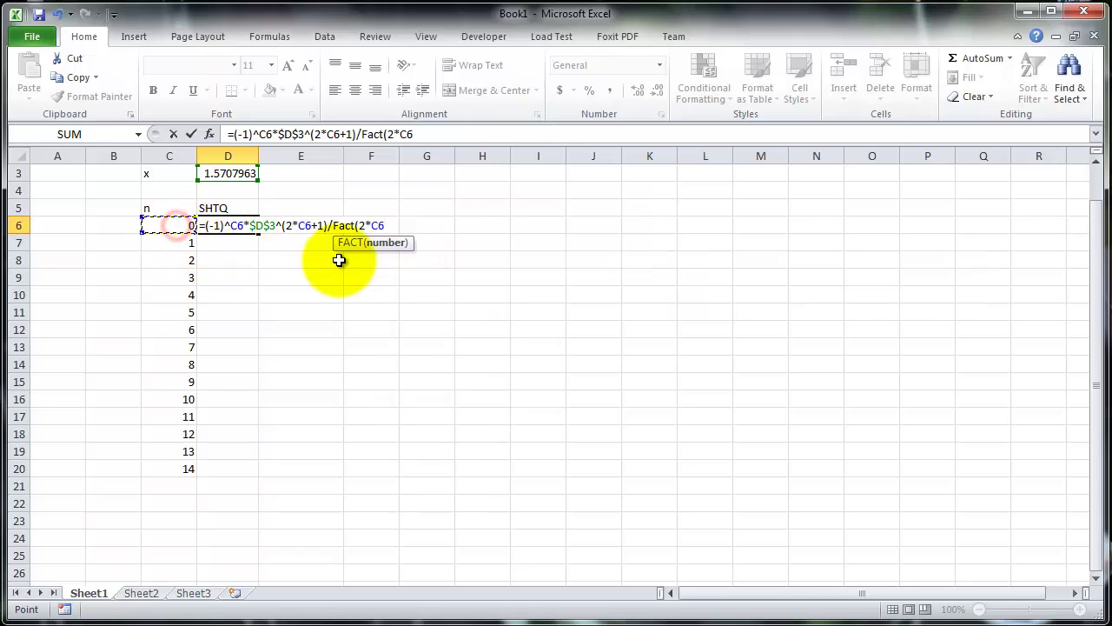
pyautogui.write('+')
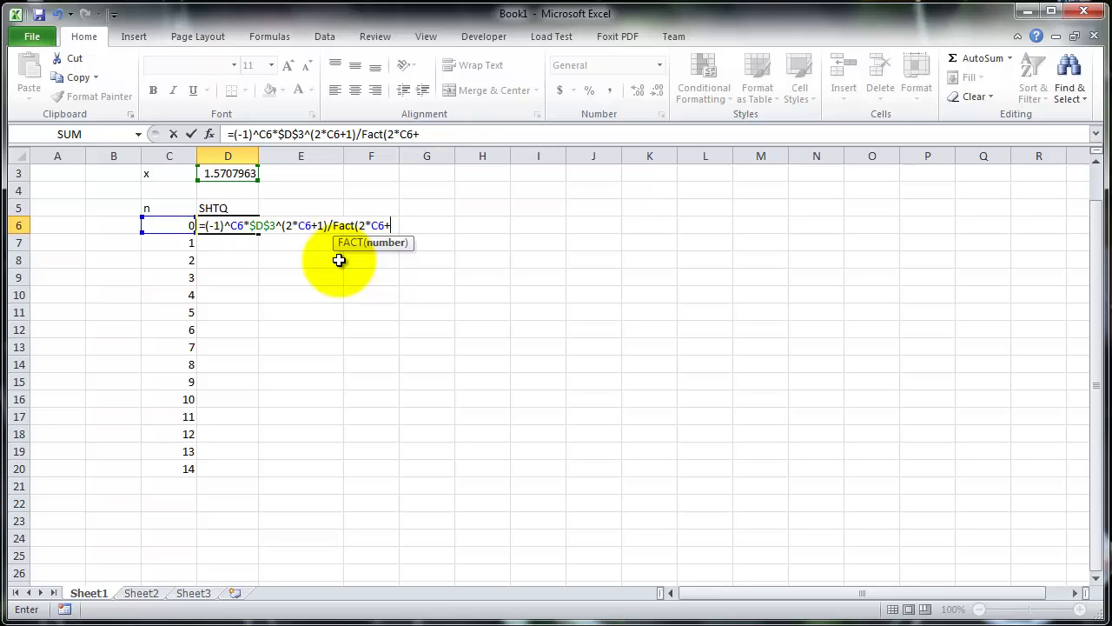
pyautogui.write('1)')
pyautogui.press('Return')
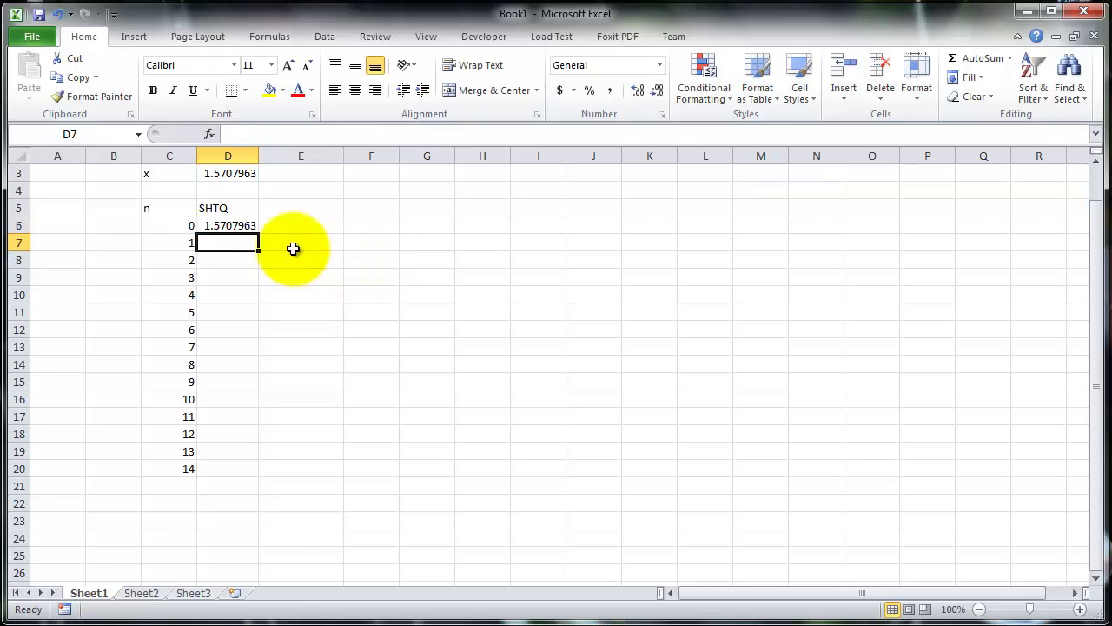
# - Fill the general-term formula from D6 down to D20 and inspect the formulas in D6 through D10
pyautogui.click(234, 224)
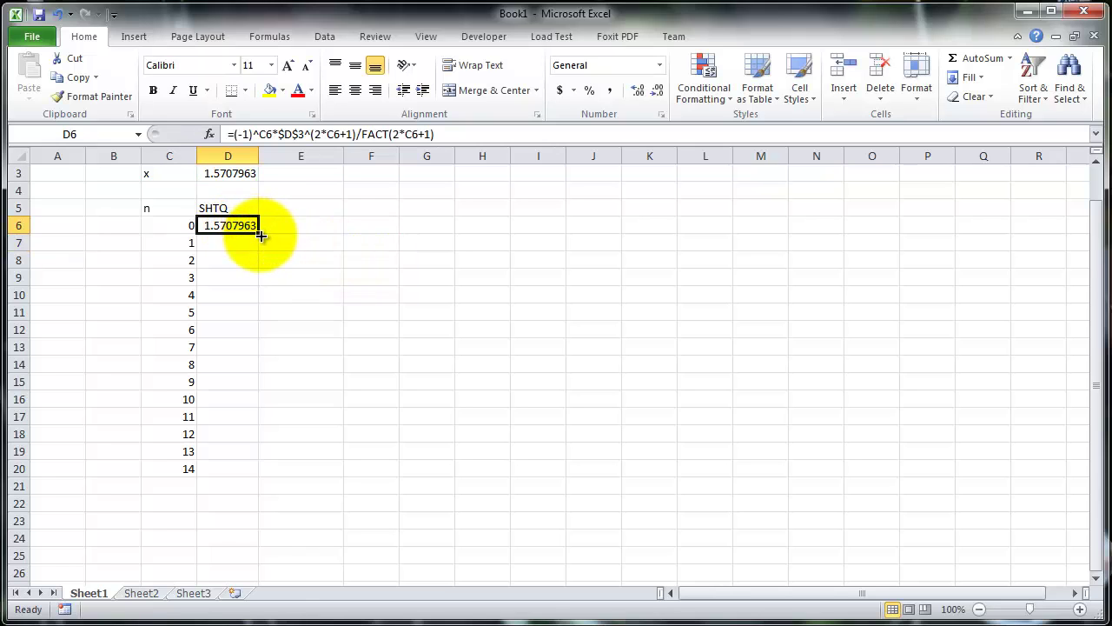
pyautogui.moveTo(260, 234); pyautogui.dragTo(261, 478)
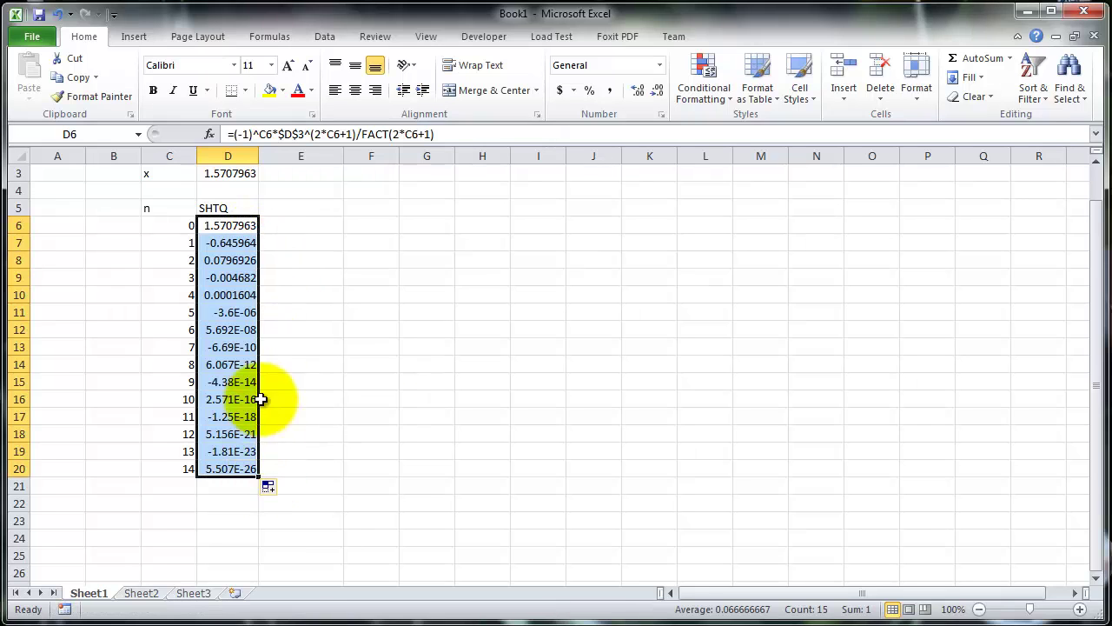
pyautogui.click(233, 228)
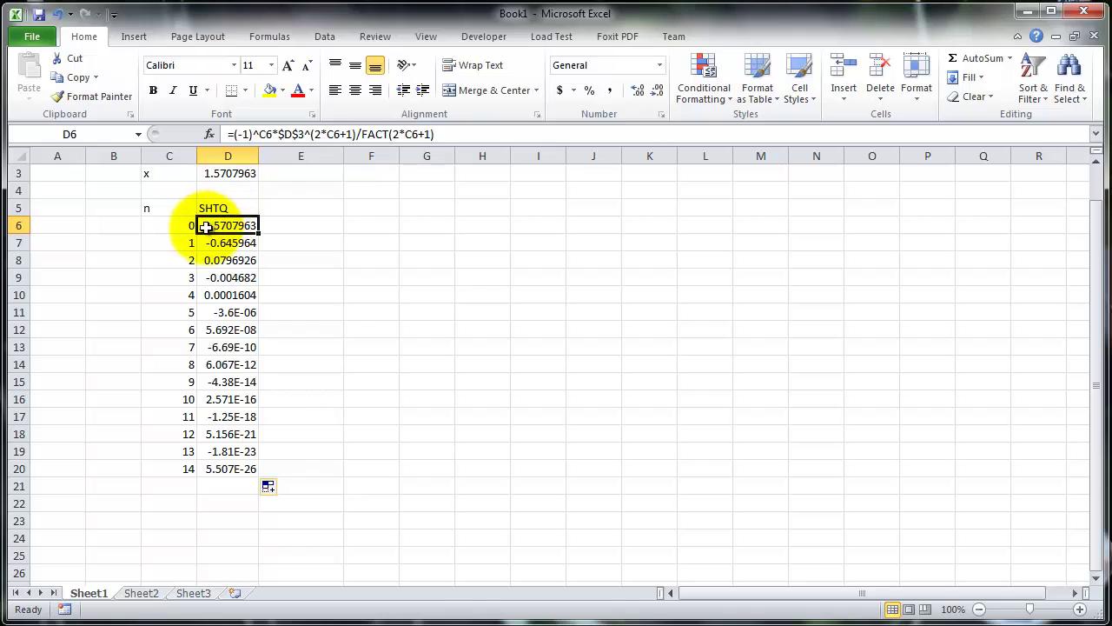
pyautogui.click(228, 243)
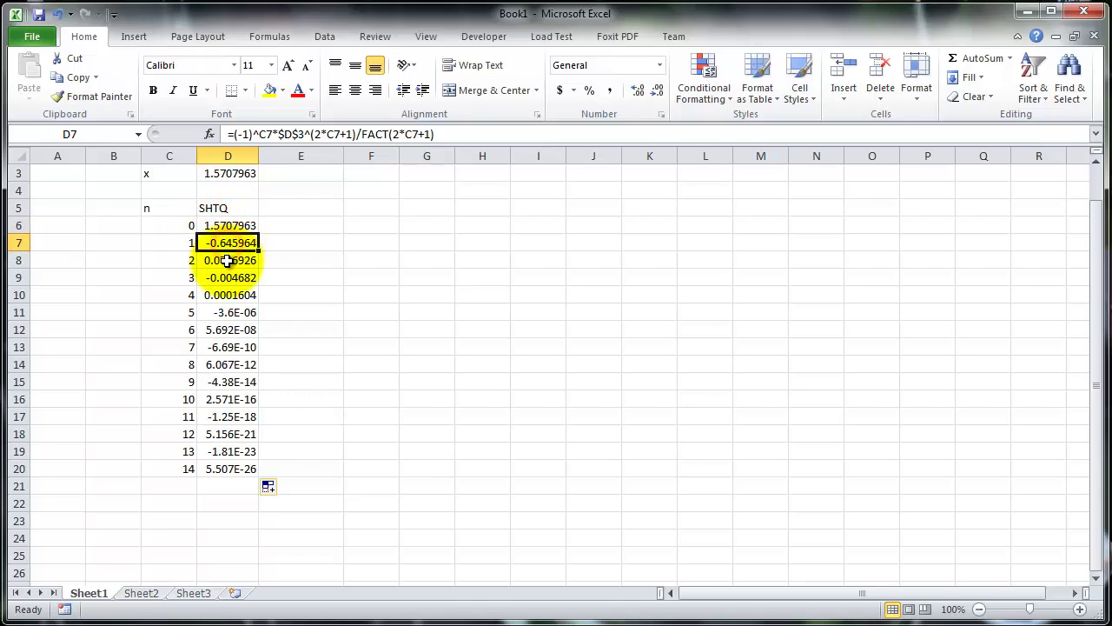
pyautogui.click(228, 259)
pyautogui.click(227, 277)
pyautogui.click(229, 295)
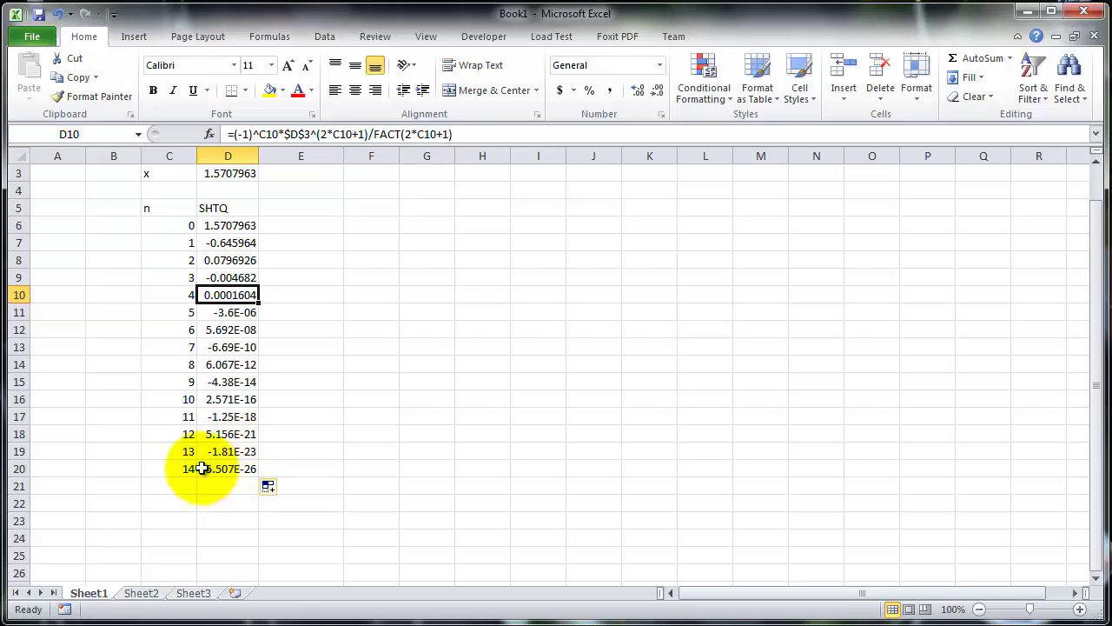
# - Extend the n series down to 20 in C26 and fill the SHTQ formula from D20 down to D26
pyautogui.moveTo(182, 453); pyautogui.dragTo(206, 573)
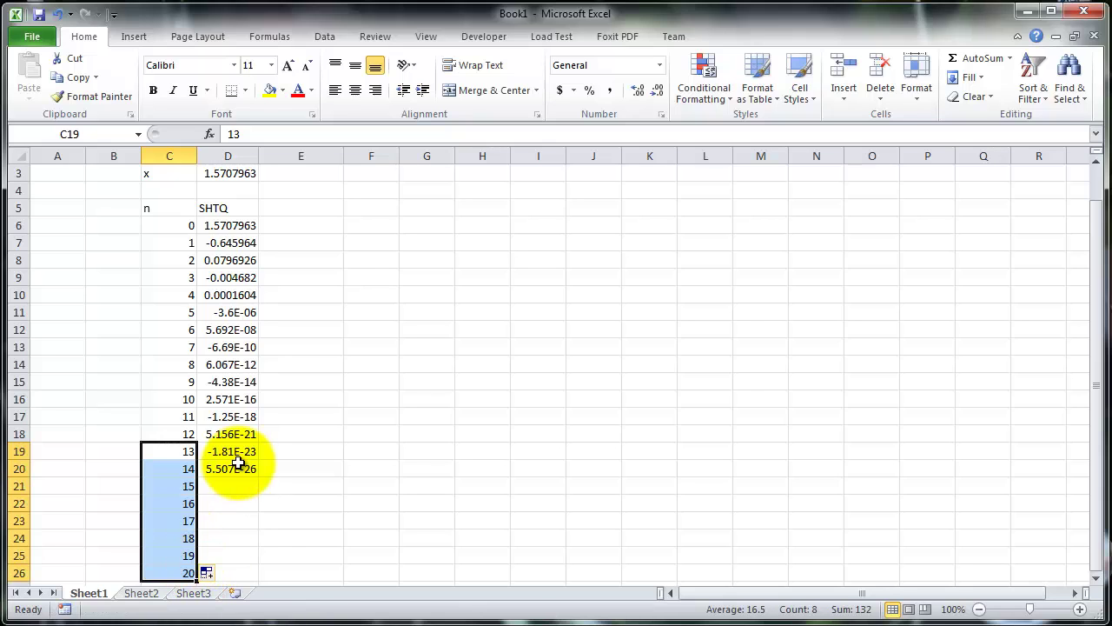
pyautogui.click(237, 470)
pyautogui.doubleClick(259, 480)
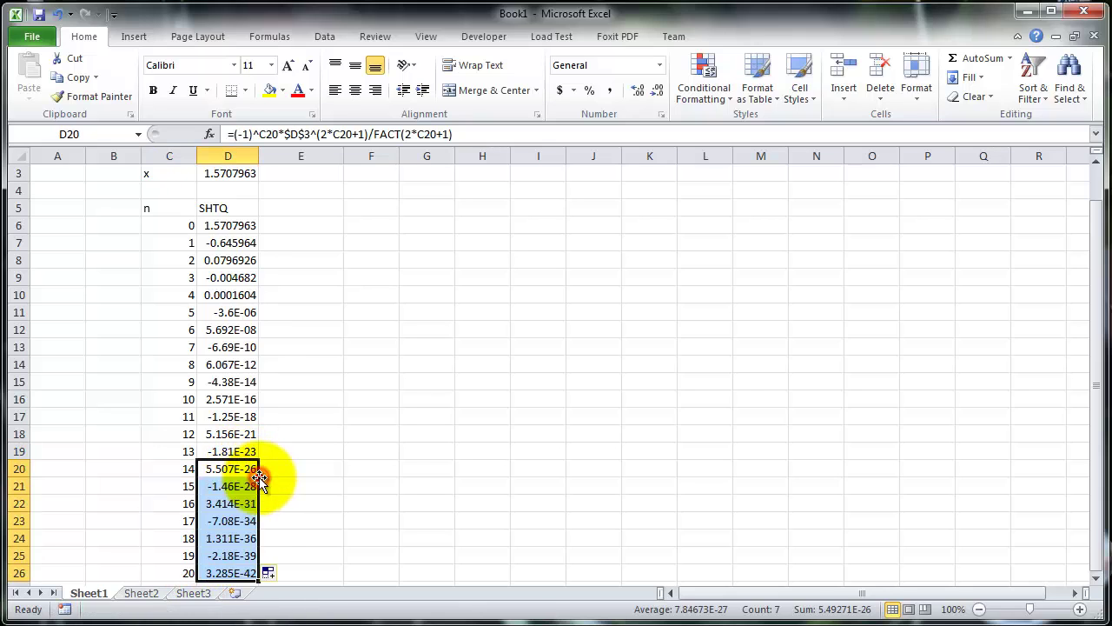
# - Enter the heading sin in E5, beside the SHTQ heading
pyautogui.click(300, 207)
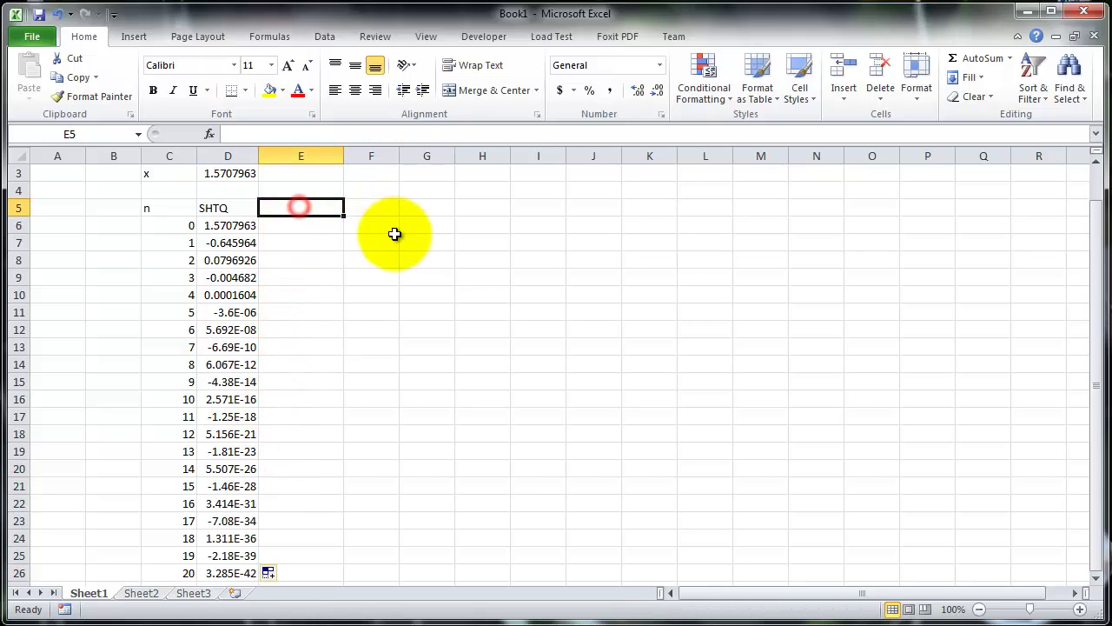
pyautogui.write('sin')
pyautogui.press('Return')
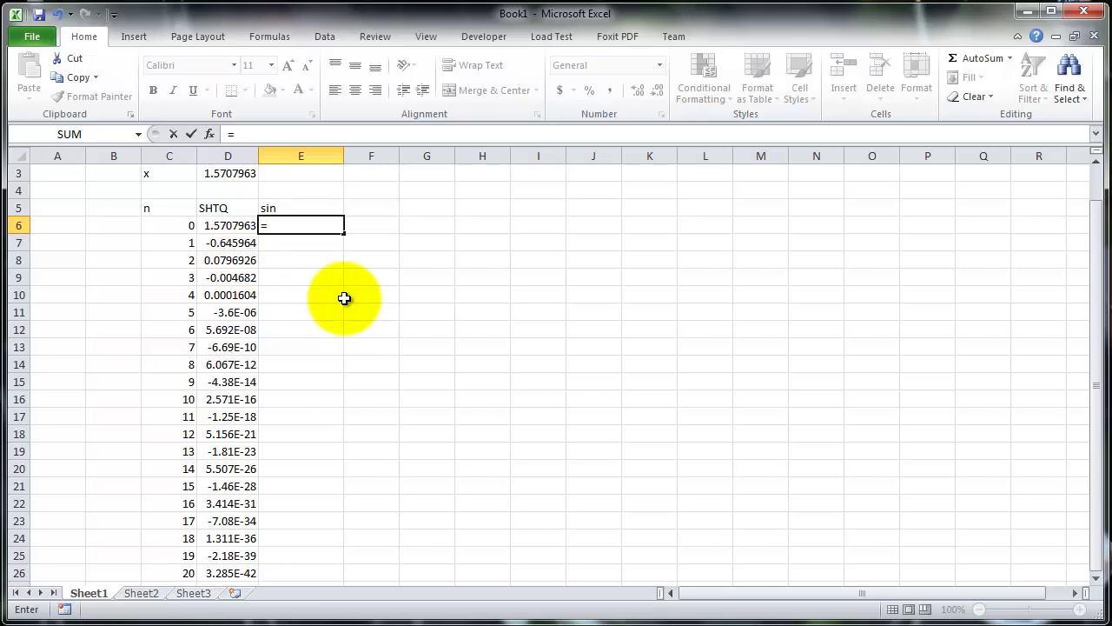
# - Enter the running sum =SUM($D$6:D6) in E6 with an absolute start reference and fill it down to E26
pyautogui.write('sum(')
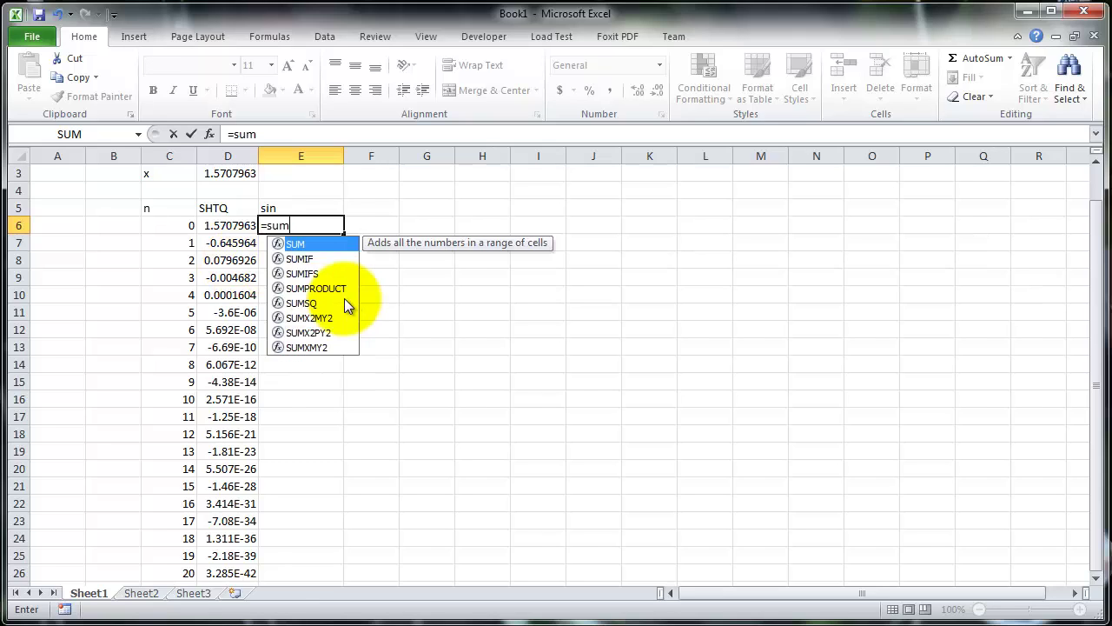
pyautogui.click(228, 225)
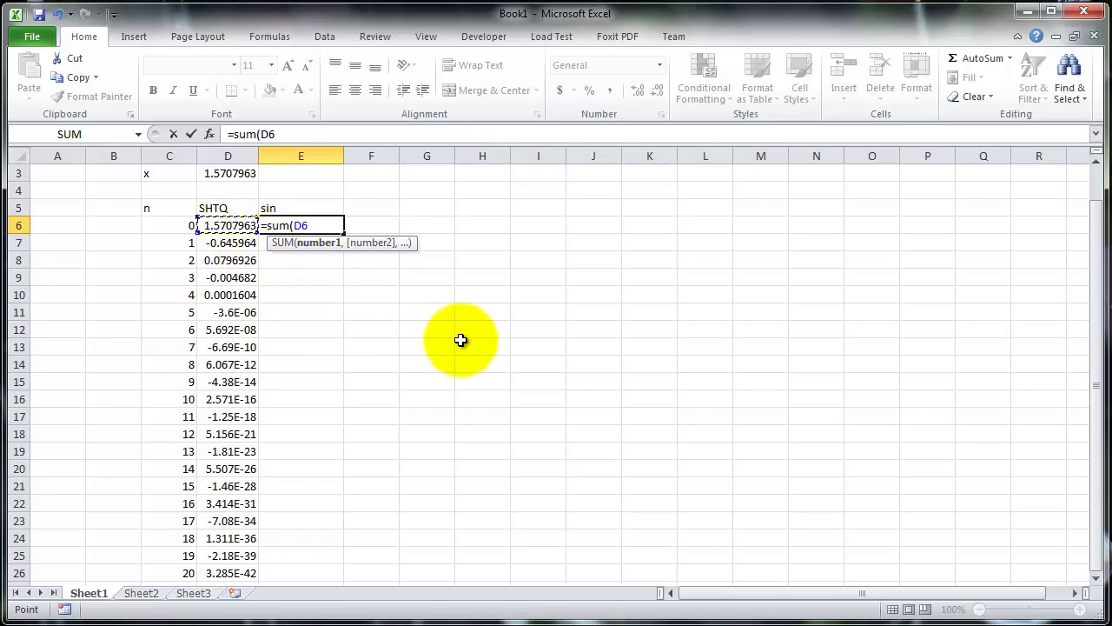
pyautogui.write('L:')
pyautogui.press('BackSpace')
pyautogui.press('BackSpace')
pyautogui.click(228, 225)
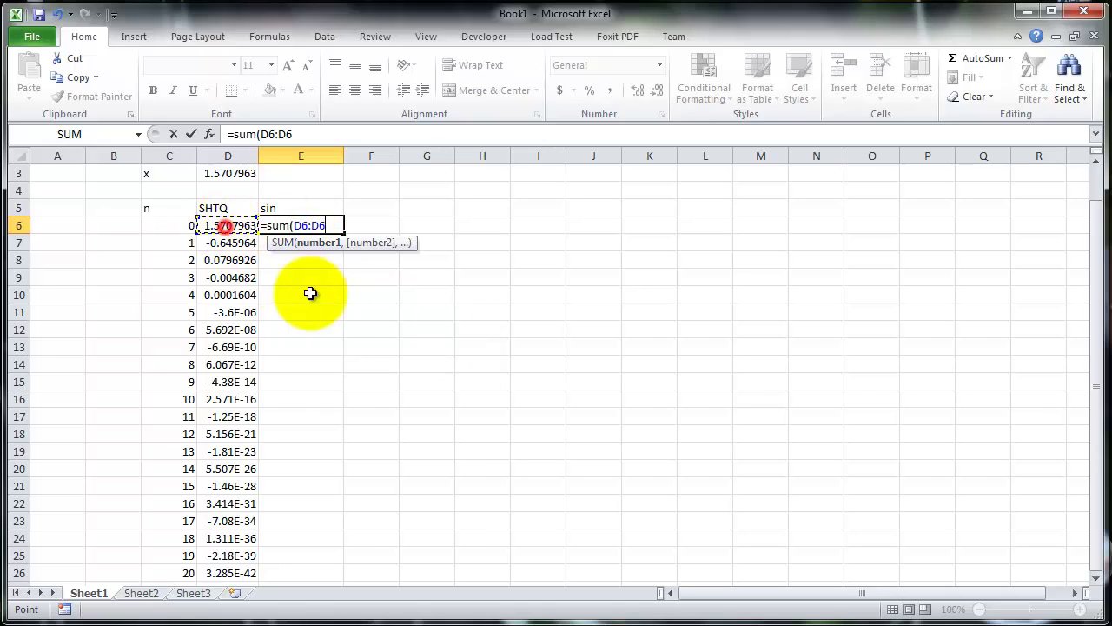
pyautogui.write(')')
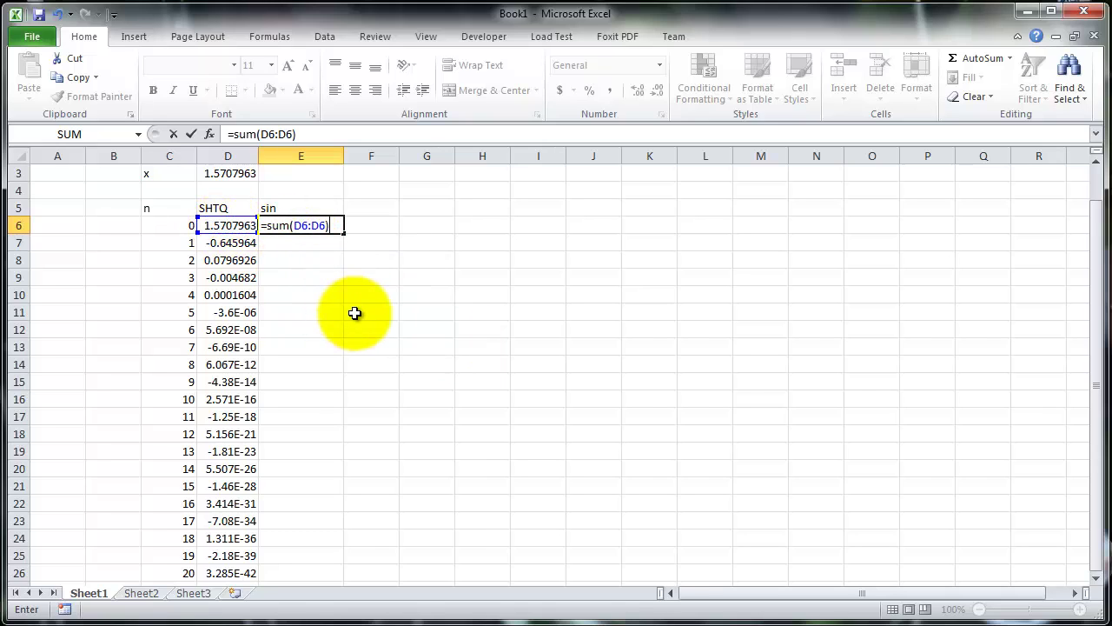
pyautogui.click(293, 228)
pyautogui.press('F4')
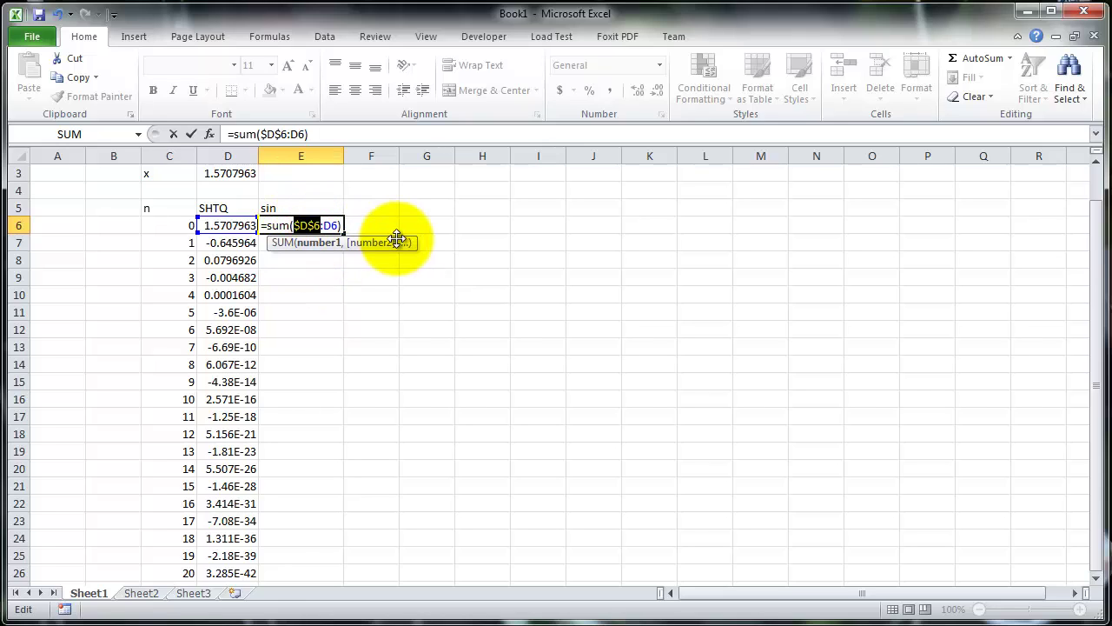
pyautogui.press('Return')
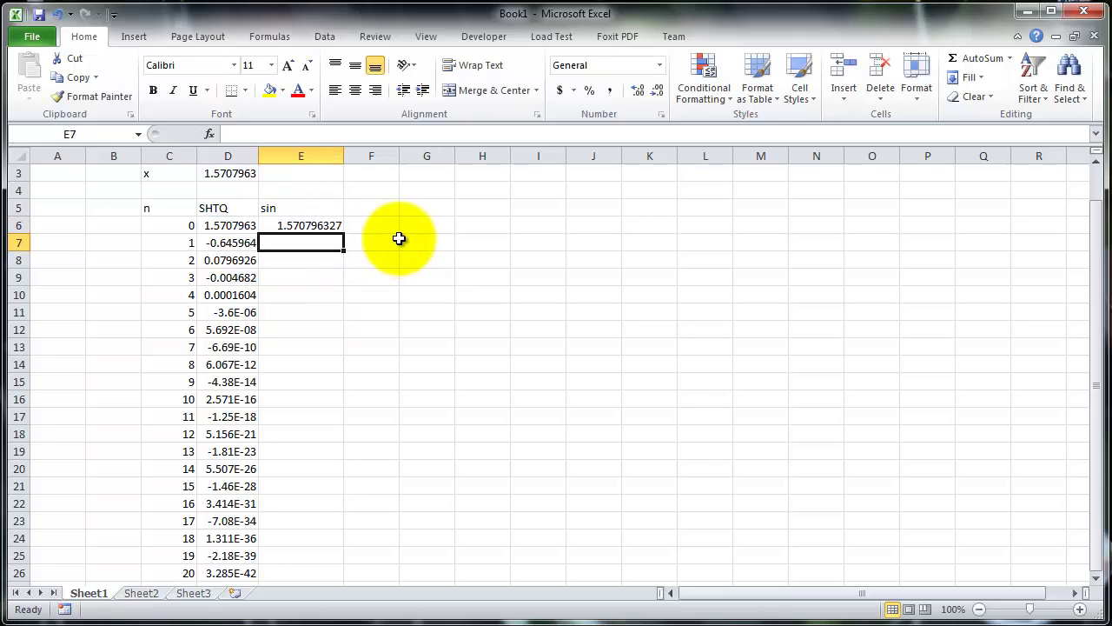
pyautogui.click(313, 223)
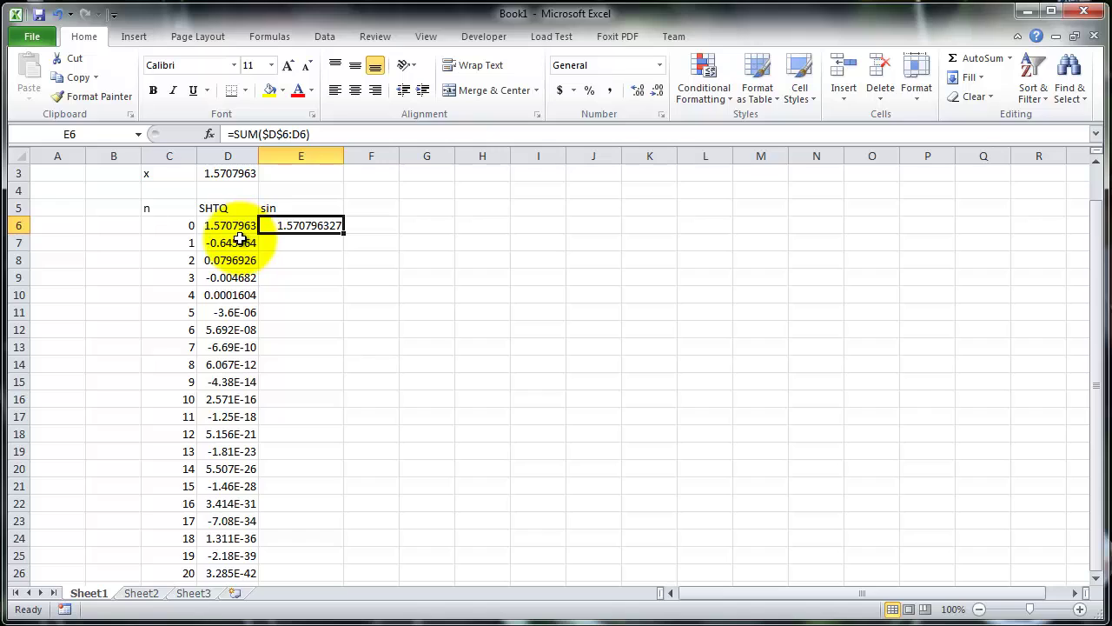
pyautogui.doubleClick(344, 234)
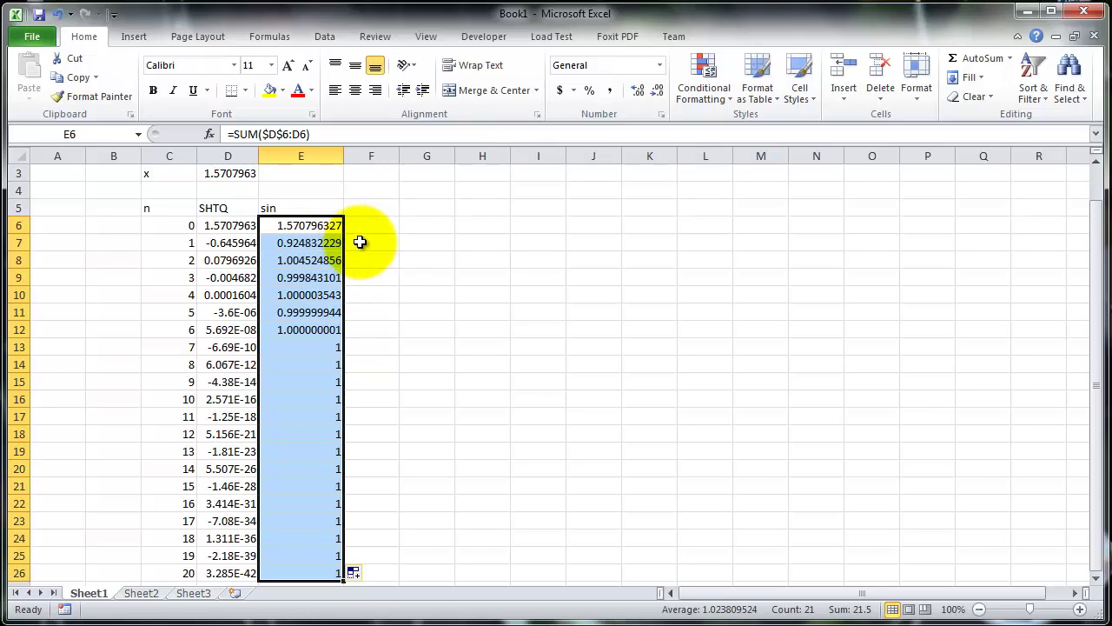
# - Examine the approximation in the n = 7 row, C13:E13, against the x formula in D3
pyautogui.click(308, 347)
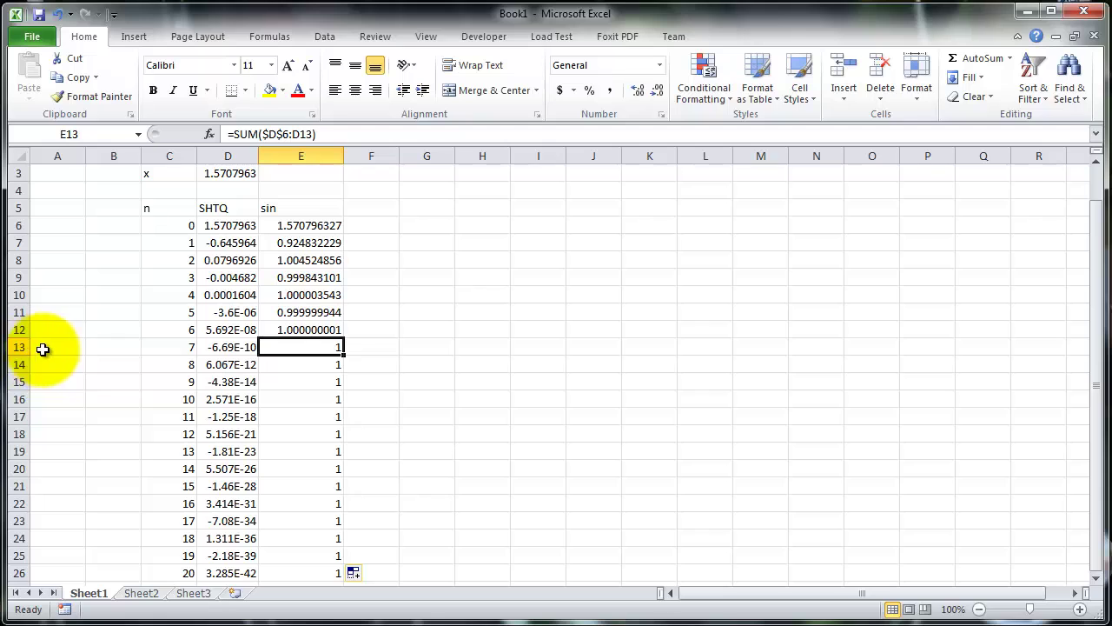
pyautogui.moveTo(167, 347); pyautogui.dragTo(313, 348)
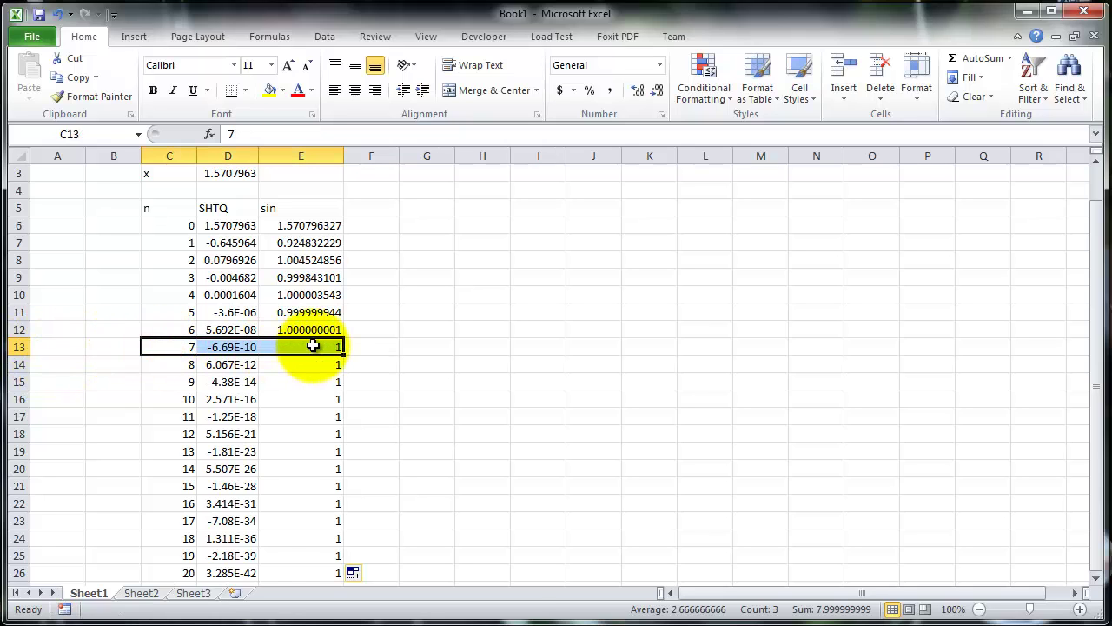
pyautogui.click(240, 173)
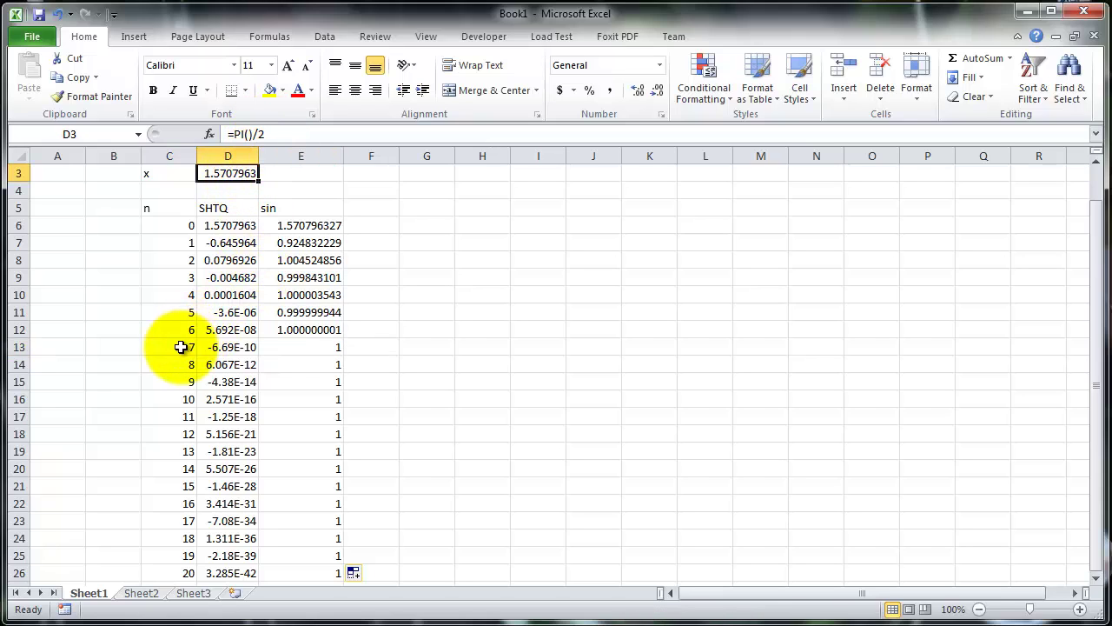
pyautogui.moveTo(171, 347); pyautogui.dragTo(289, 346)
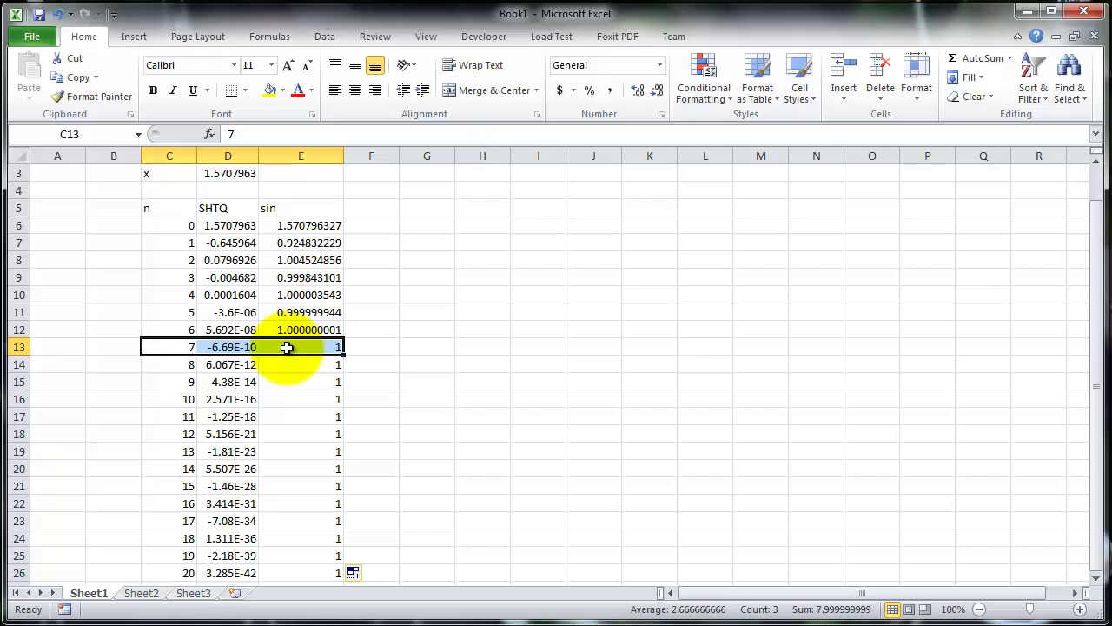
# - Change the x formula in D3 to =5*PI()/6 and reselect the cell
pyautogui.click(227, 173)
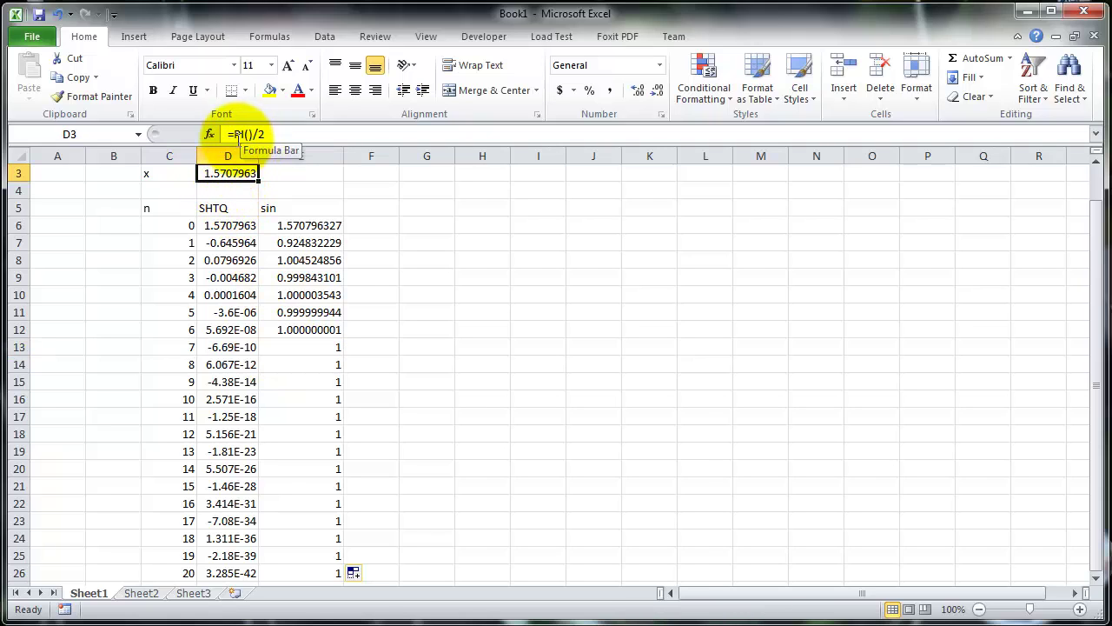
pyautogui.click(232, 134)
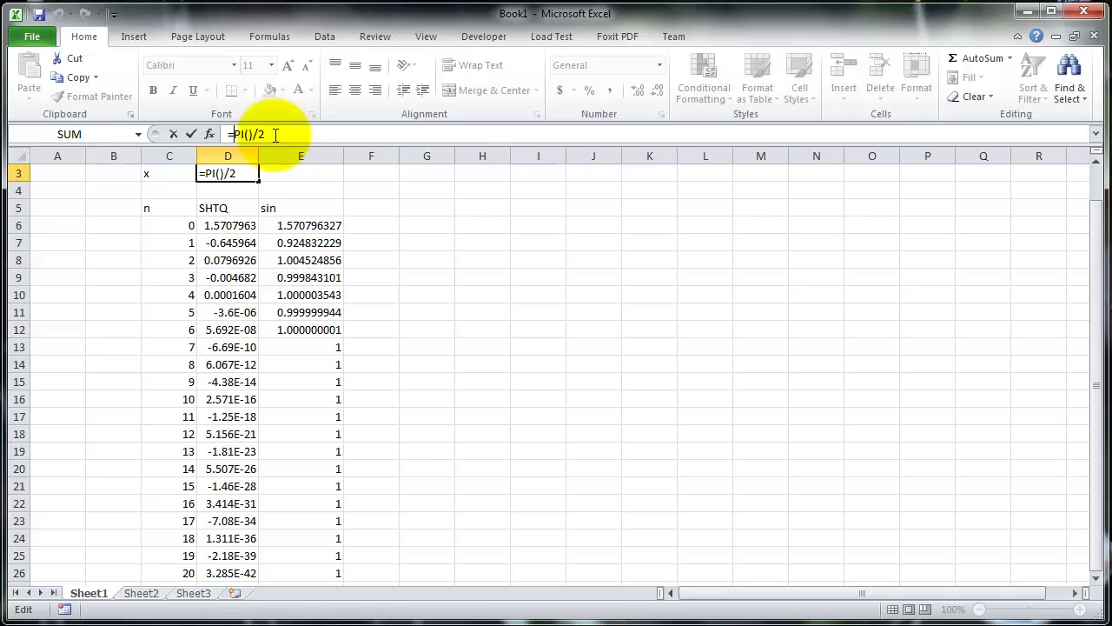
pyautogui.write('5')
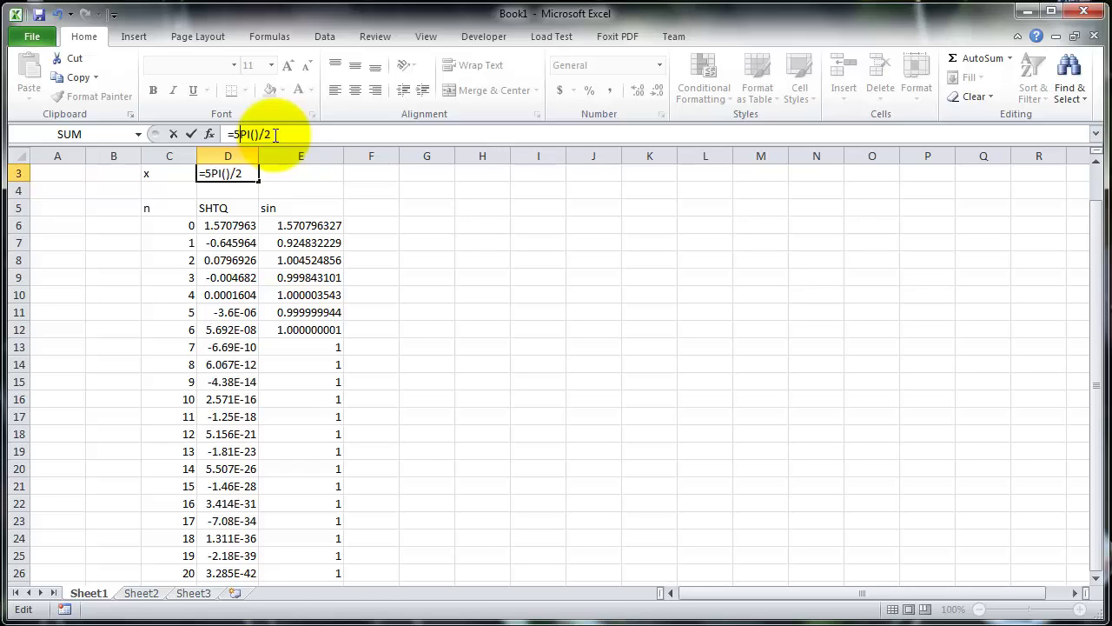
pyautogui.write('*')
pyautogui.click(293, 132)
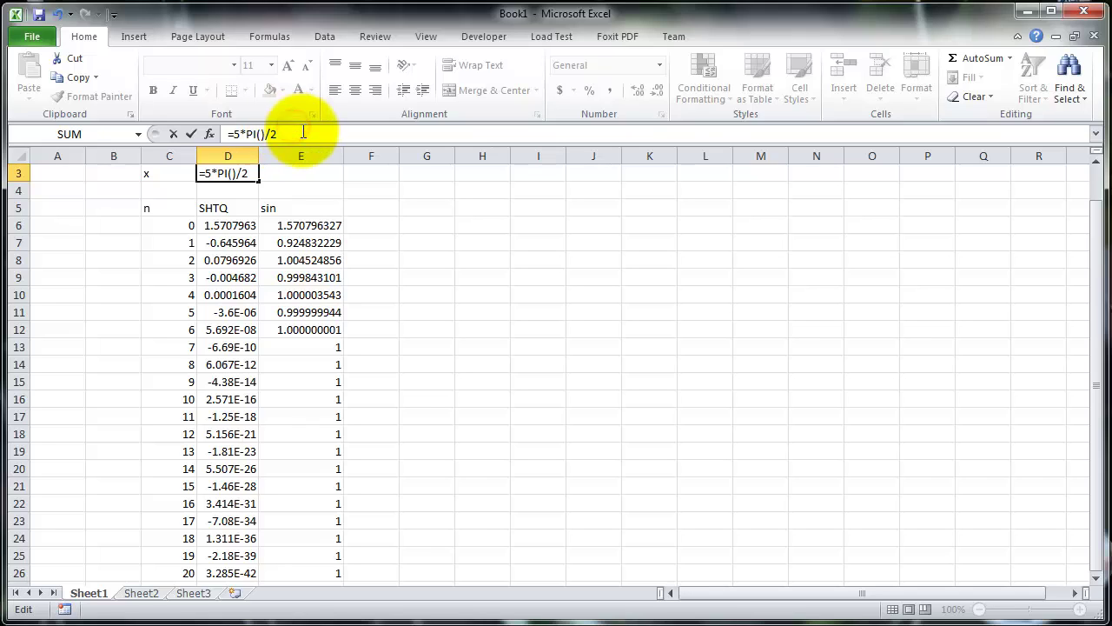
pyautogui.press('BackSpace')
pyautogui.write('6')
pyautogui.press('Return')
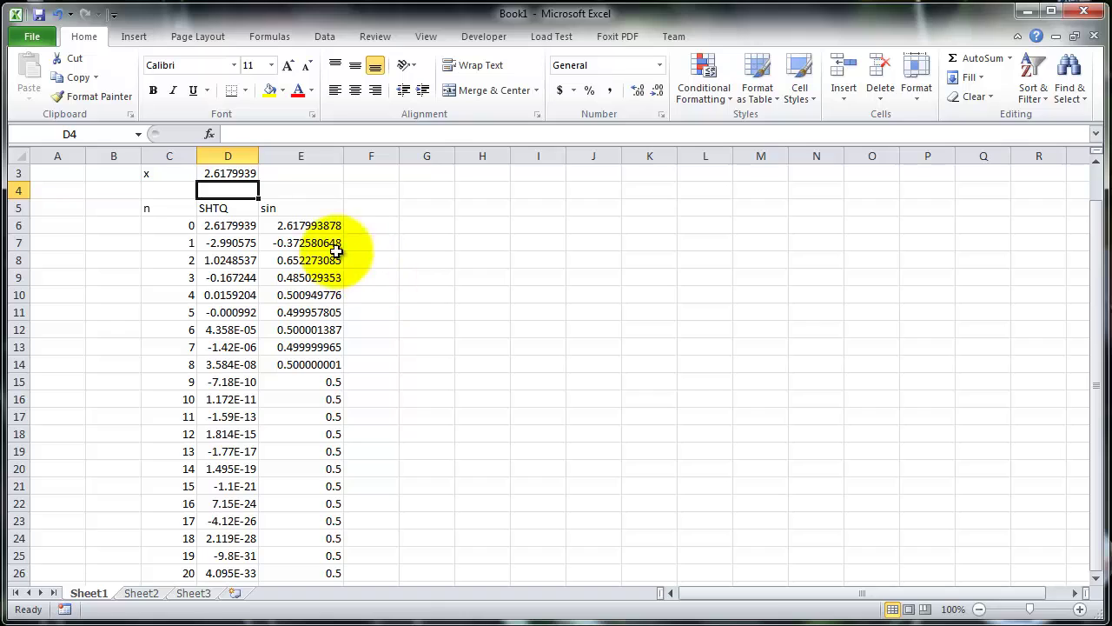
pyautogui.click(245, 173)
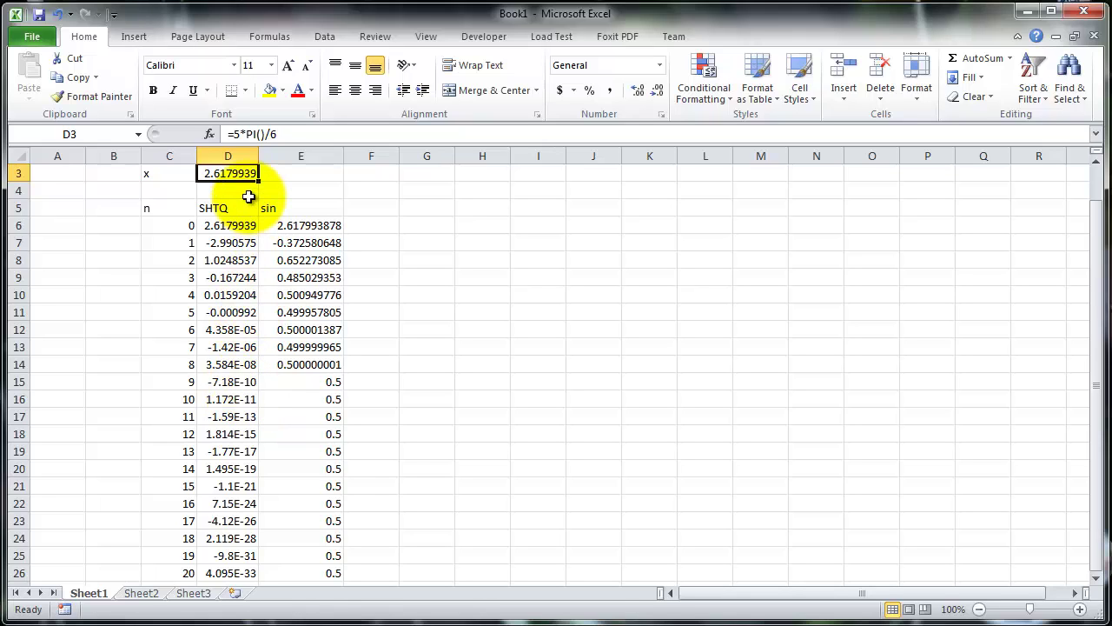
# - Change the x formula in D3 to =11*PI()/6
pyautogui.click(239, 135)
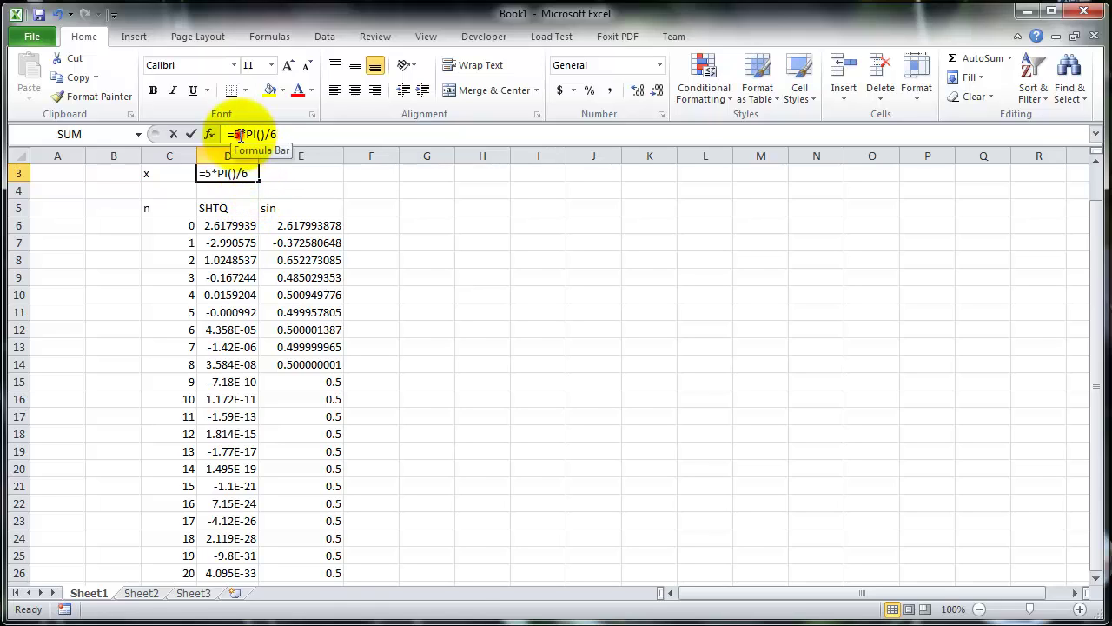
pyautogui.press('BackSpace')
pyautogui.write('11')
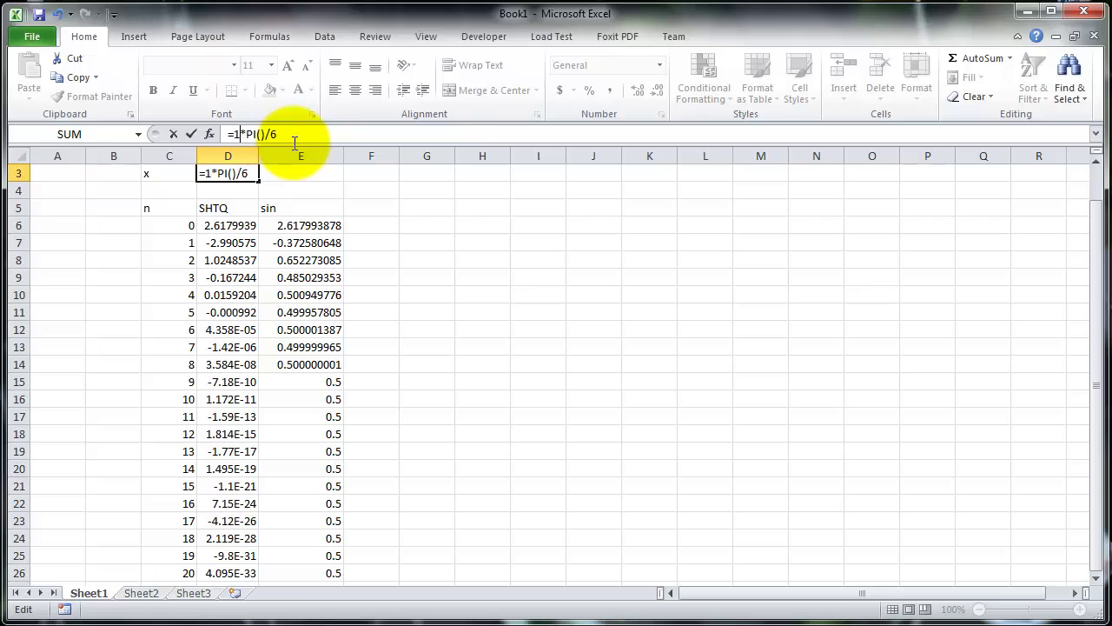
pyautogui.press('Return')
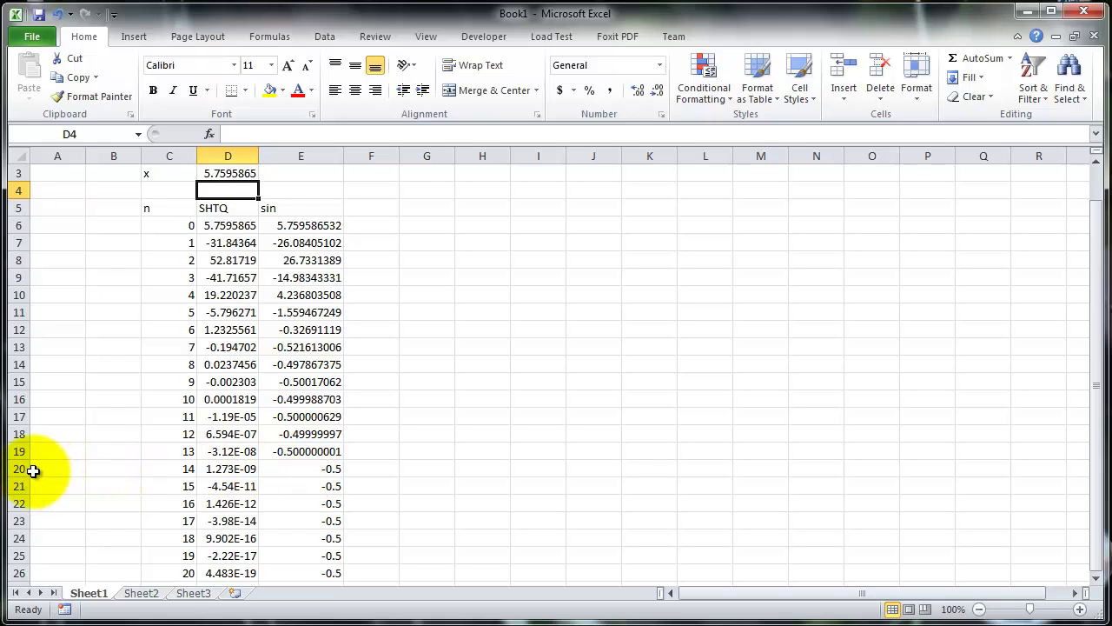
# - Examine the approximation in the n = 14 row, C20:E20, against the first sum in E6 and the x formula in D3
pyautogui.moveTo(163, 468); pyautogui.dragTo(335, 467)
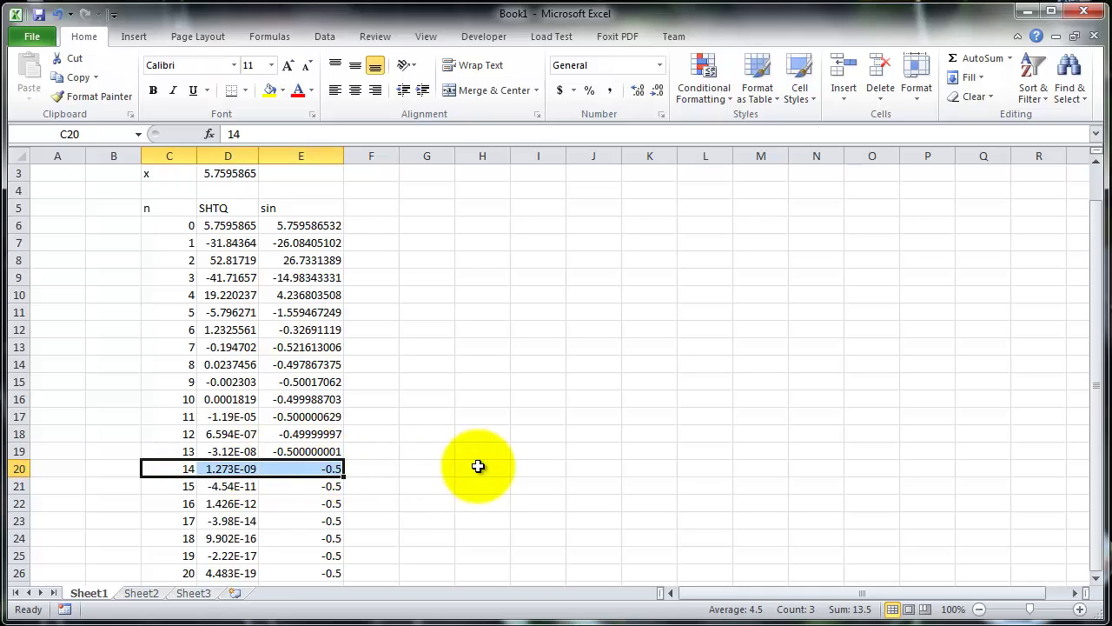
pyautogui.click(316, 225)
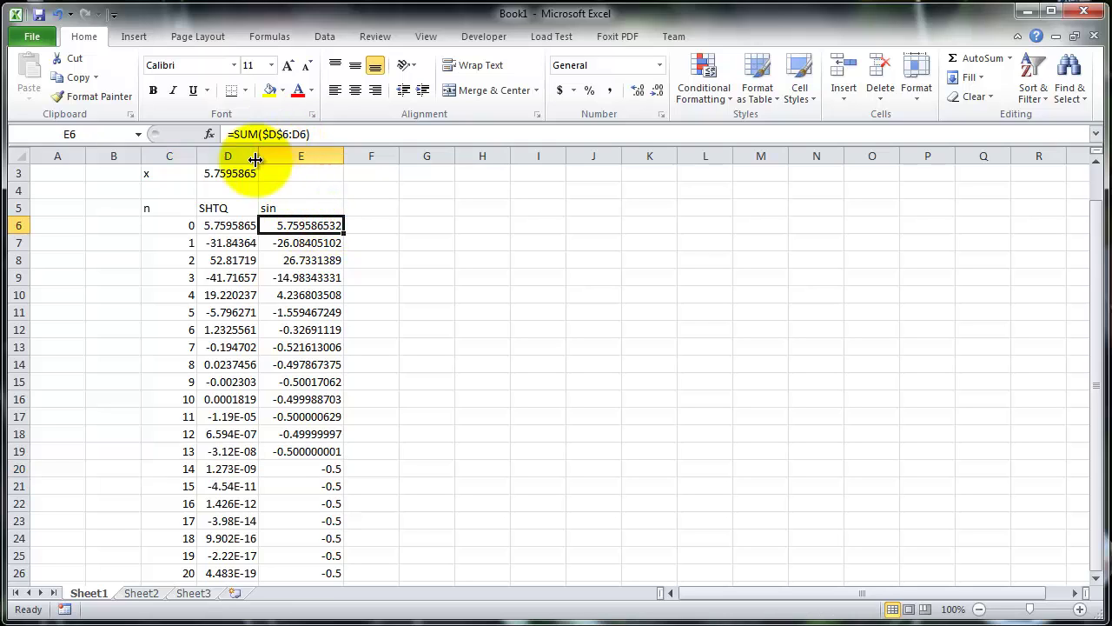
pyautogui.click(244, 171)
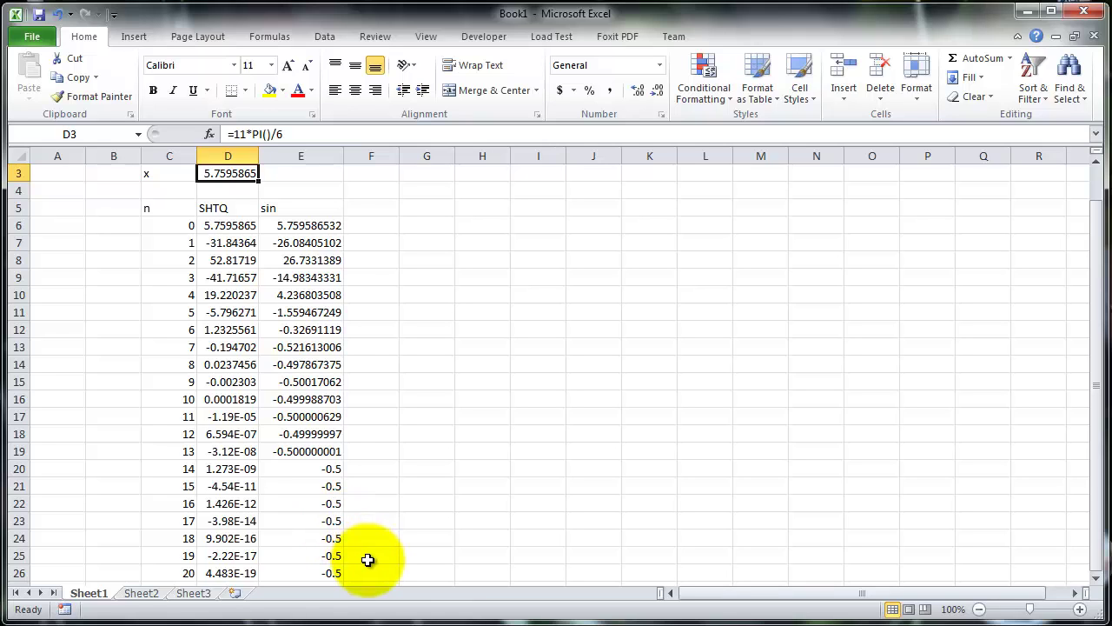
# - Switch to the Word document, check the interval stated in the Maclaurin expansion heading, and return to the Excel worksheet
pyautogui.click(397, 621)
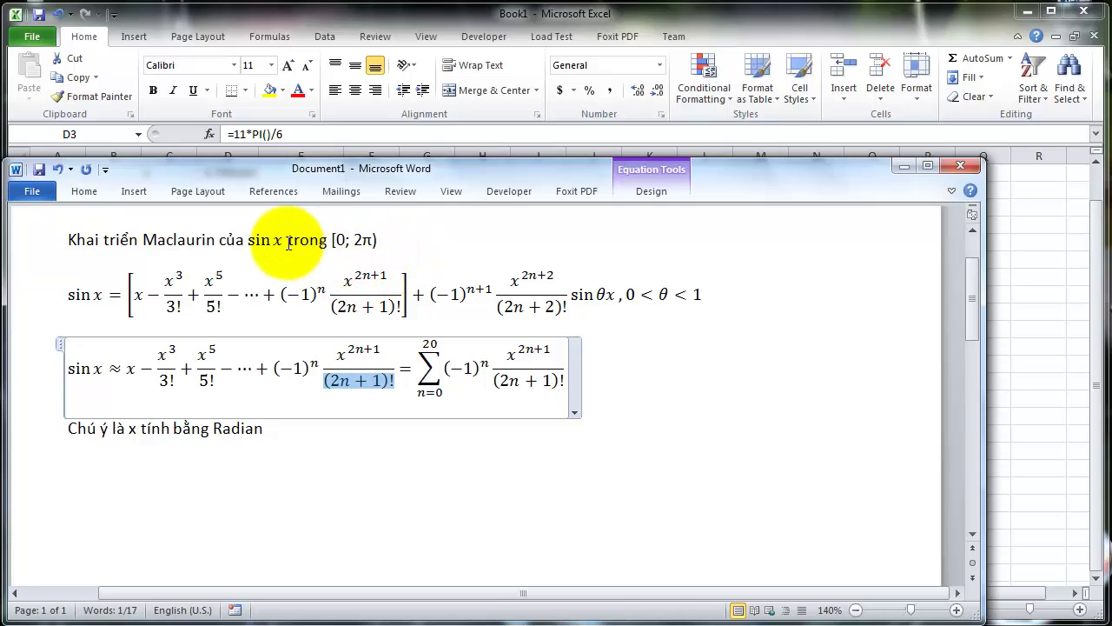
pyautogui.moveTo(335, 238); pyautogui.dragTo(370, 237)
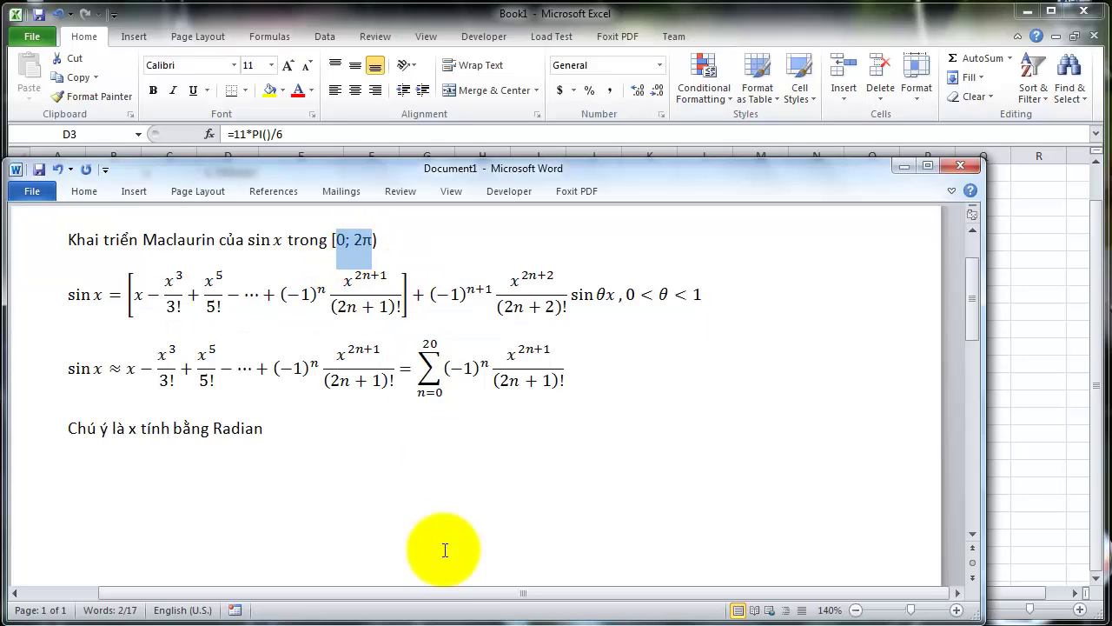
pyautogui.press('super+Down')
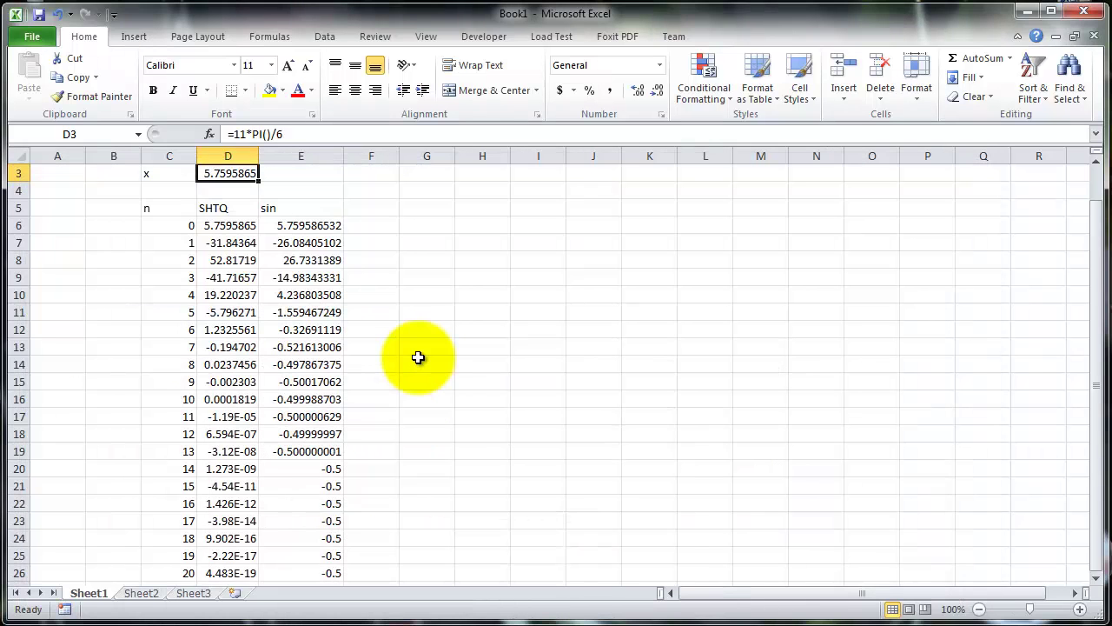
# - Compare the n = 20 row, C26:E26, with the n = 14 row in row 20
pyautogui.scroll(-2, 408, 382)
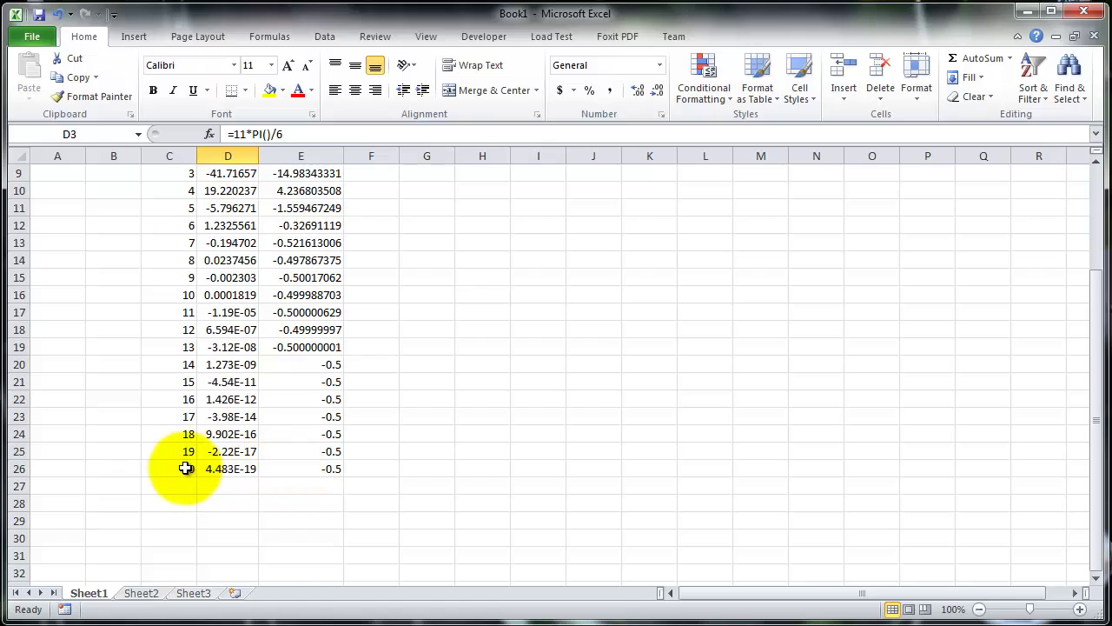
pyautogui.moveTo(184, 469); pyautogui.dragTo(331, 465)
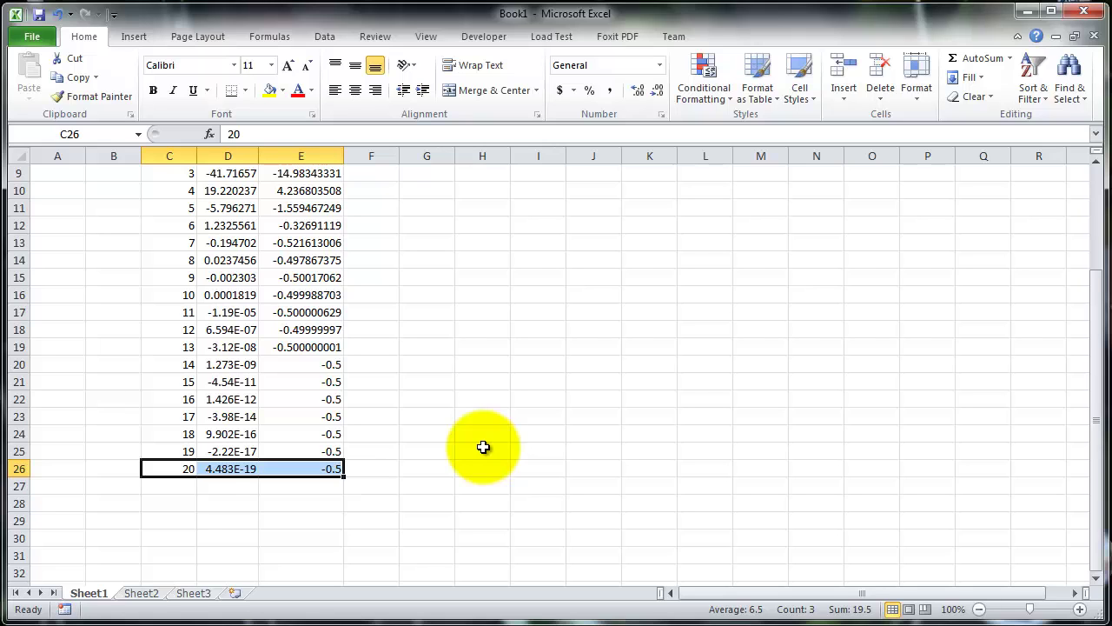
pyautogui.scroll(1, 483, 447)
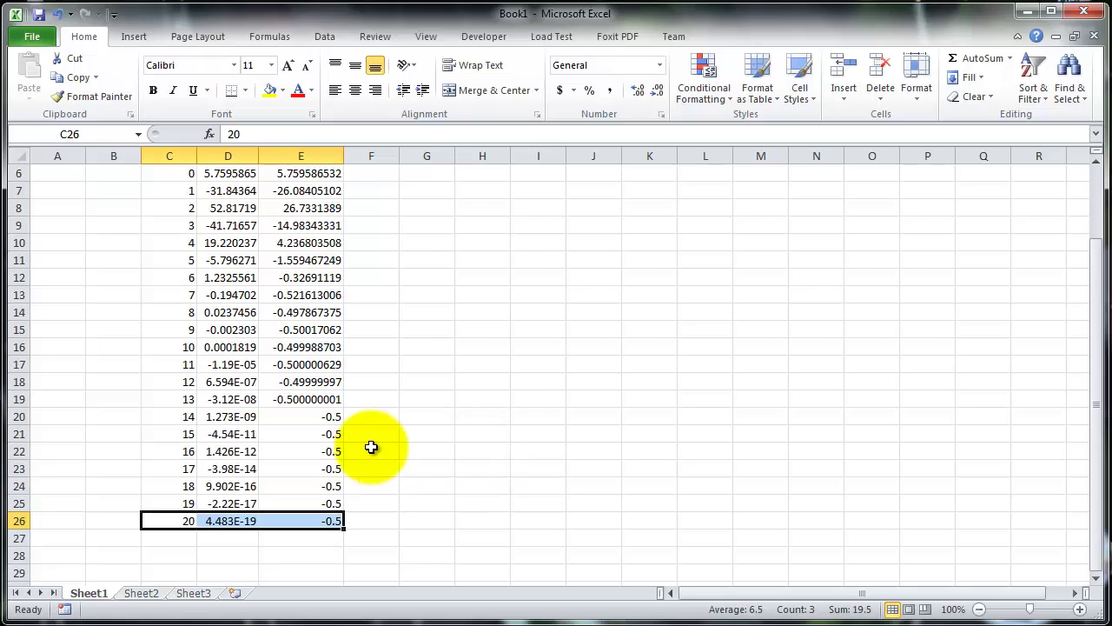
pyautogui.click(22, 418)
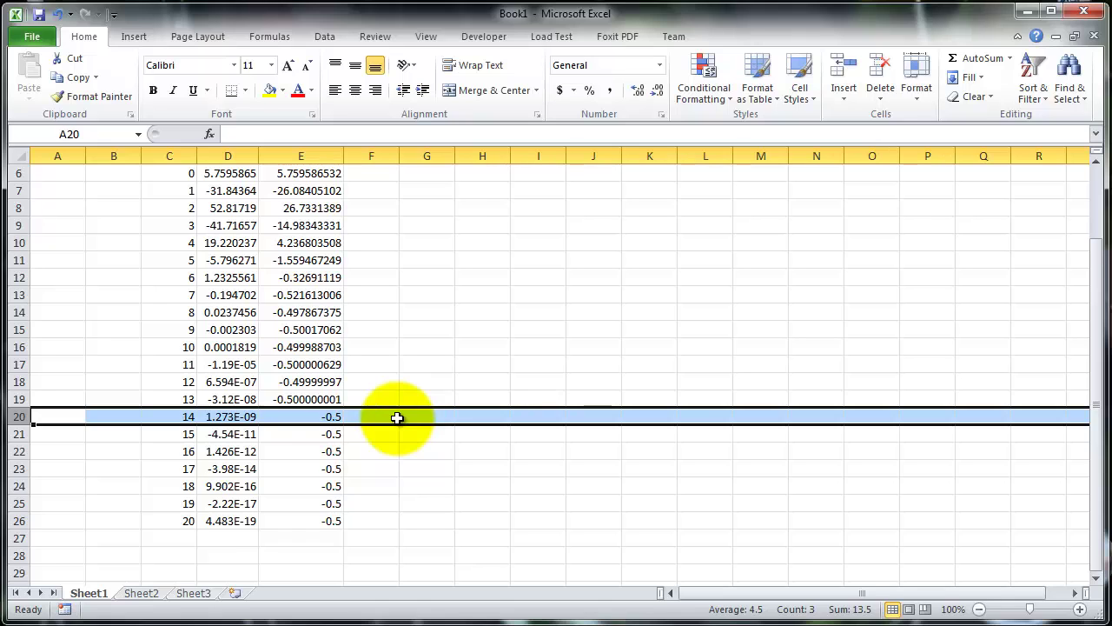
# - Change the x formula in D3 to =PI()/6 and examine the n = 4 row, C10:E10
pyautogui.scroll(2, 396, 418)
pyautogui.click(247, 214)
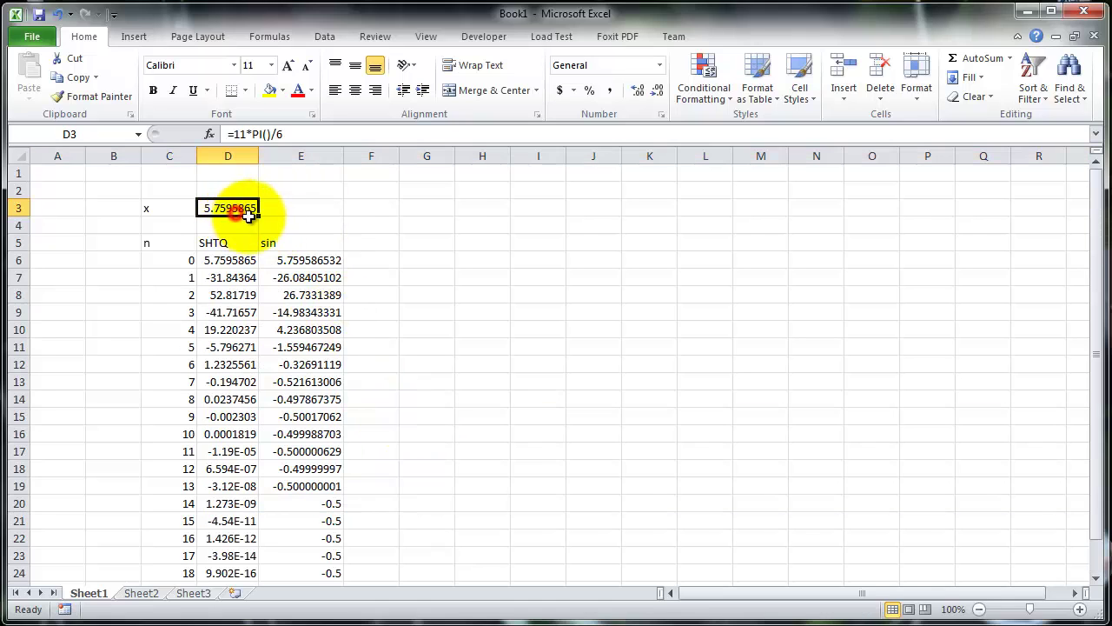
pyautogui.click(251, 133)
pyautogui.press('BackSpace')
pyautogui.press('BackSpace')
pyautogui.press('BackSpace')
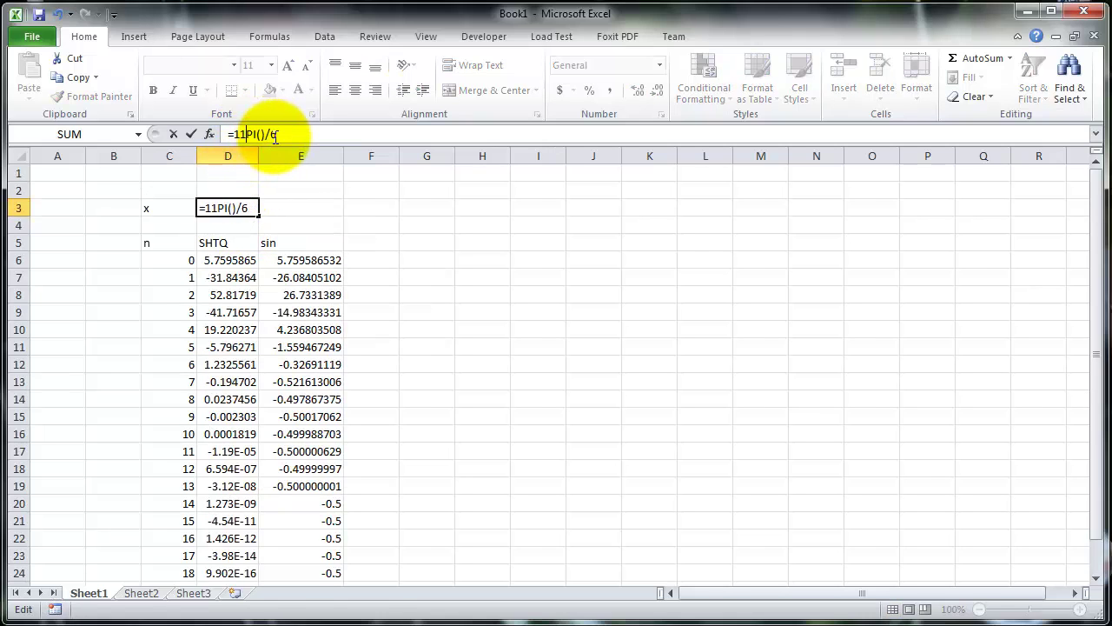
pyautogui.press('Return')
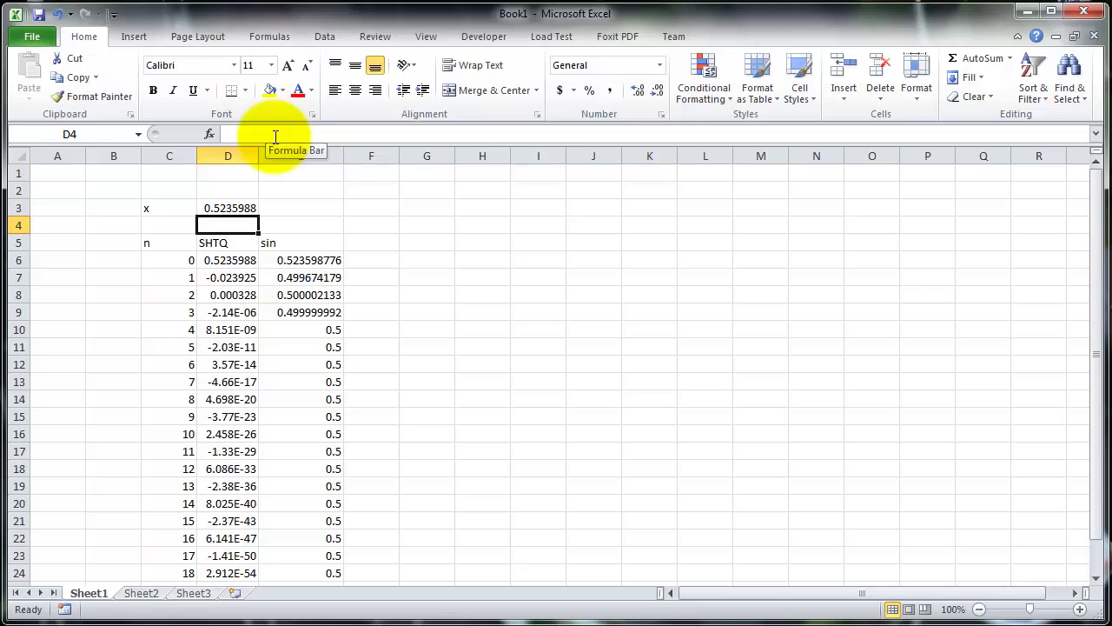
pyautogui.moveTo(299, 329); pyautogui.dragTo(186, 331)
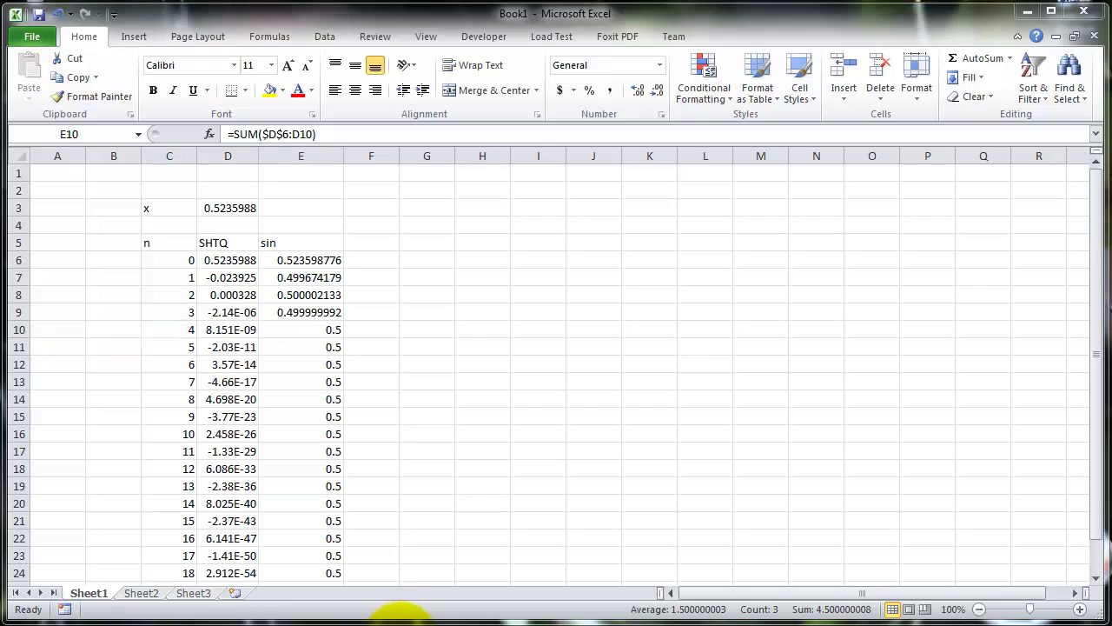
# - Switch to the Word document and examine the remainder term with sin θx and its fraction x^(2n+2)/(2n+2)! in the first equation
pyautogui.click(391, 613)
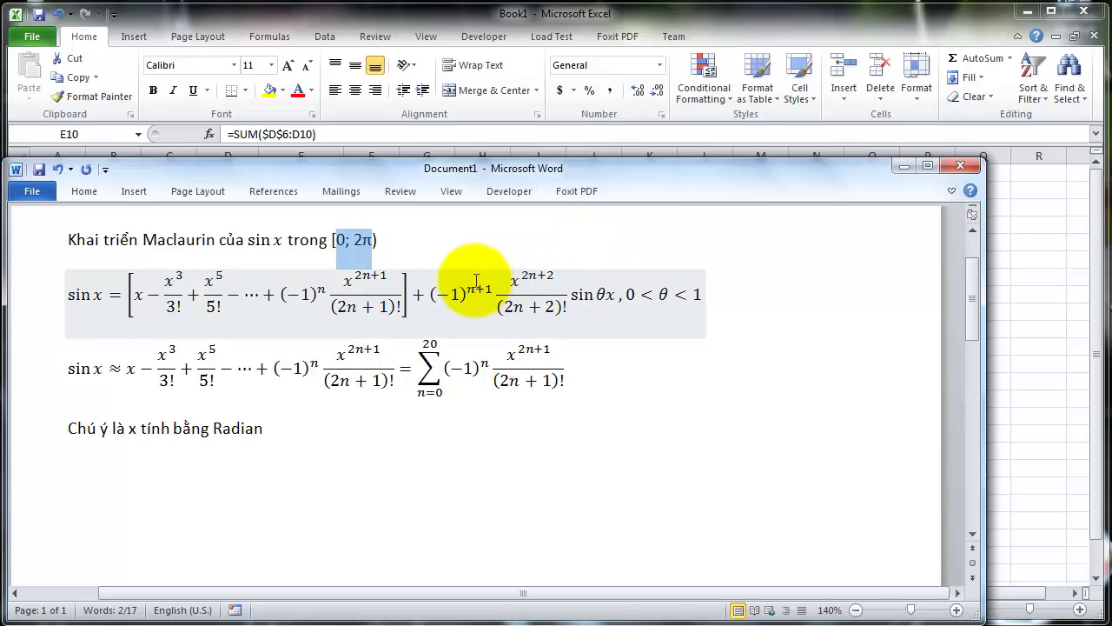
pyautogui.click(432, 294)
pyautogui.moveTo(432, 295); pyautogui.dragTo(601, 298)
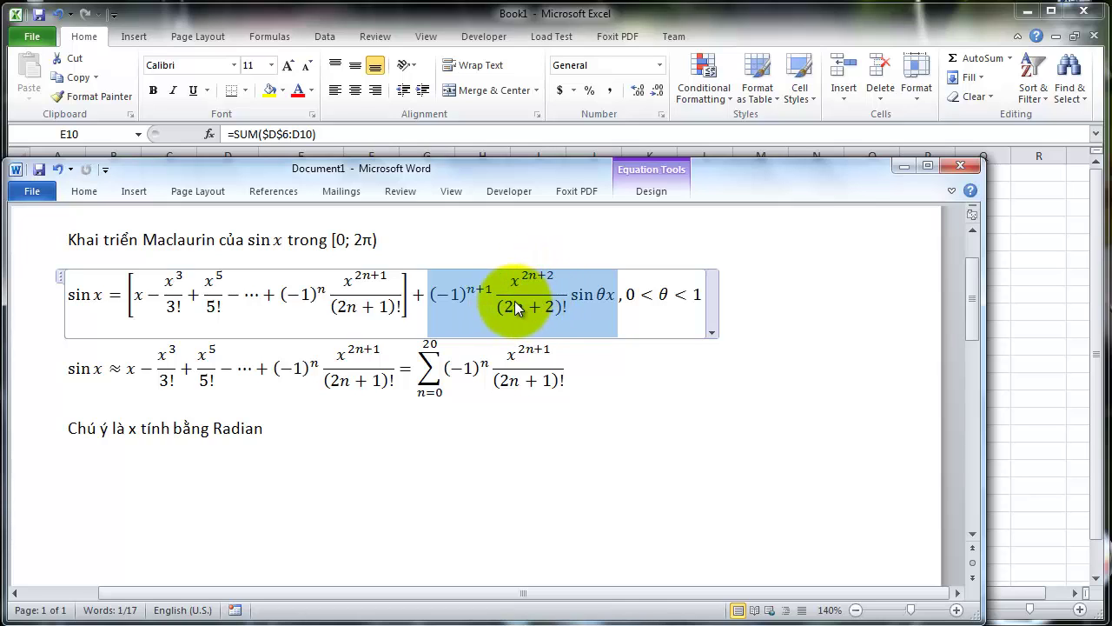
pyautogui.click(505, 277)
pyautogui.doubleClick(507, 276)
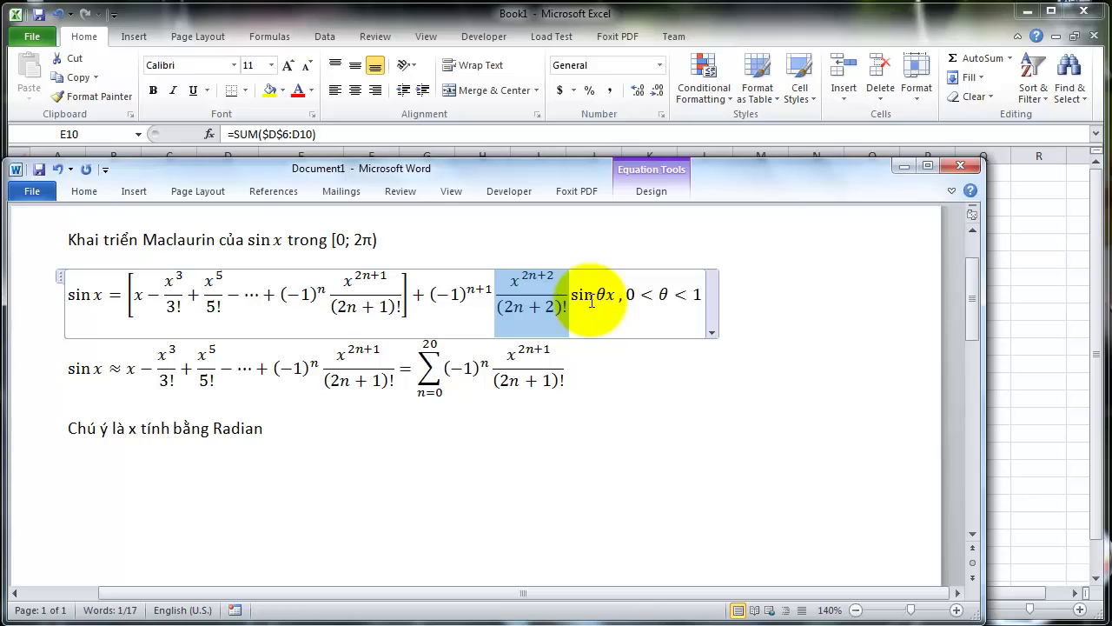
pyautogui.moveTo(439, 290); pyautogui.dragTo(608, 290)
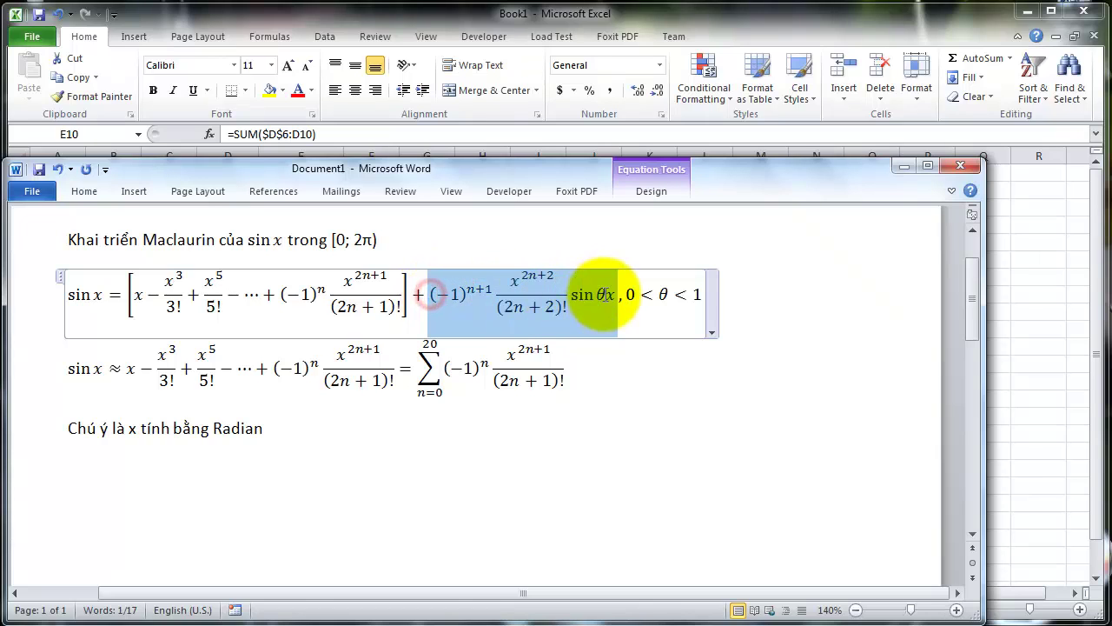
pyautogui.click(509, 267)
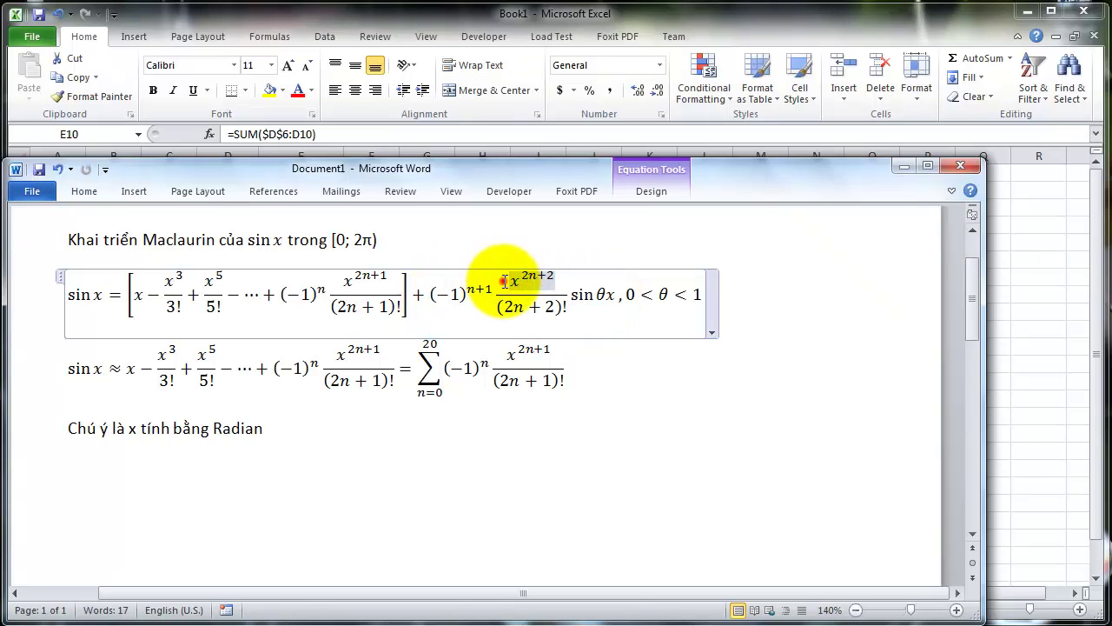
pyautogui.moveTo(509, 269); pyautogui.dragTo(552, 302)
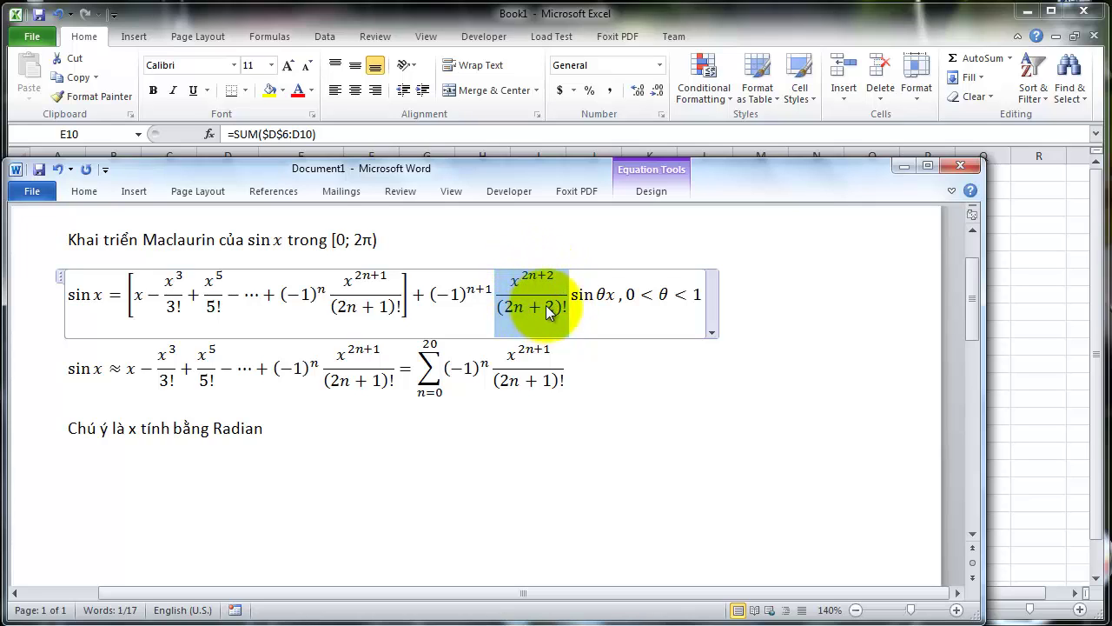
pyautogui.moveTo(509, 293); pyautogui.dragTo(589, 291)
pyautogui.click(430, 265)
pyautogui.click(435, 291)
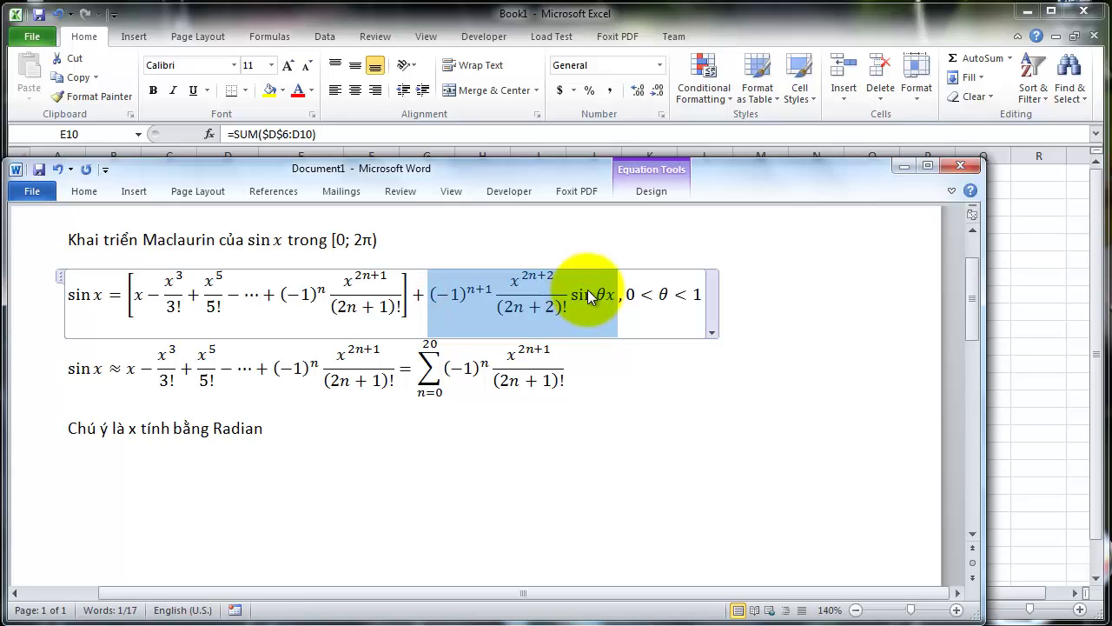
pyautogui.click(586, 295)
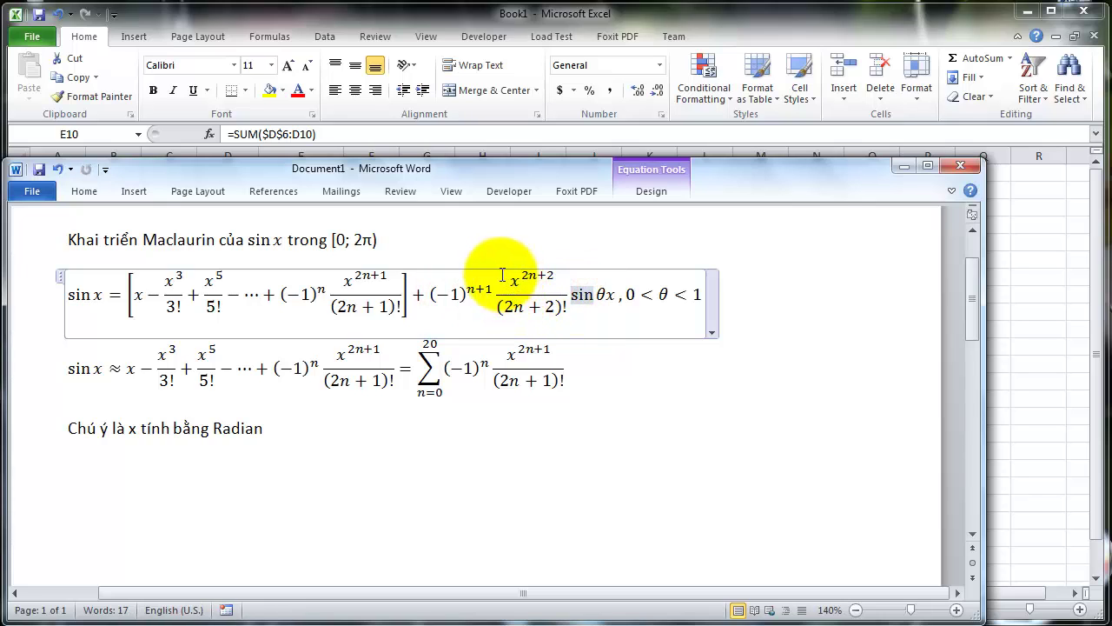
# - Insert a new equation below the line "Chú ý là x tính bằng Radian" and begin it with Δ =
pyautogui.click(402, 429)
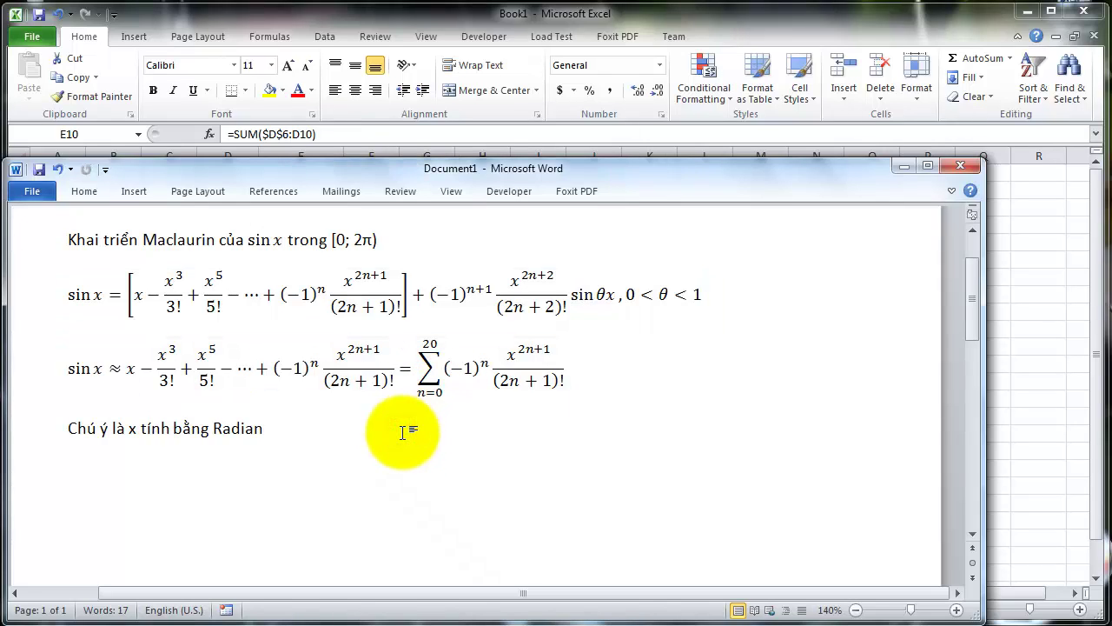
pyautogui.press('Return')
pyautogui.hotkey('alt', '=')
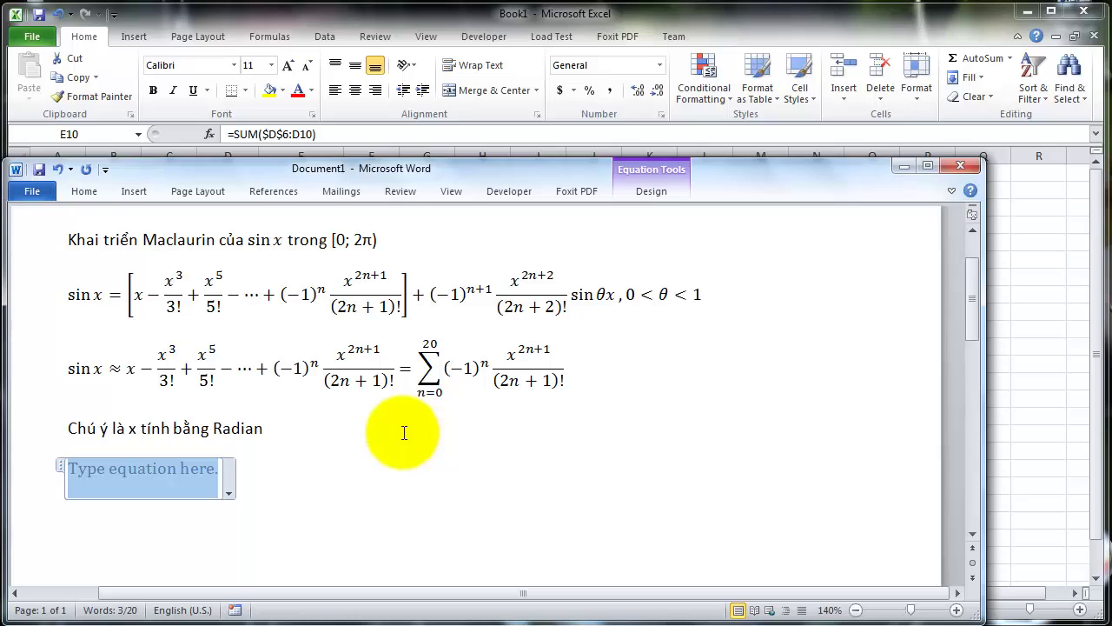
pyautogui.write('\\delta')
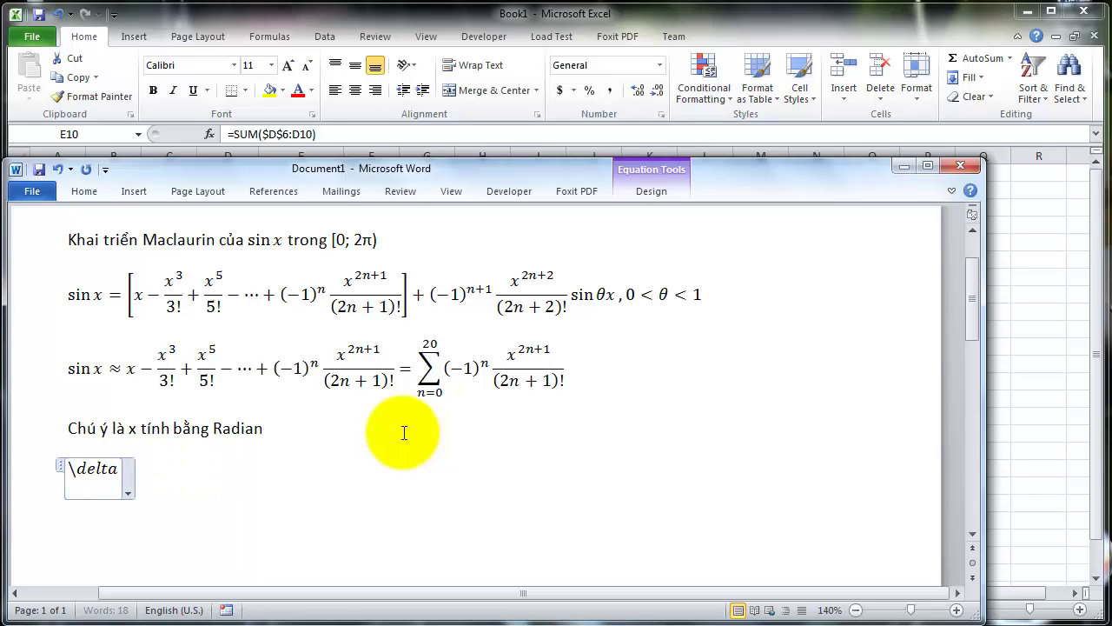
pyautogui.press('space')
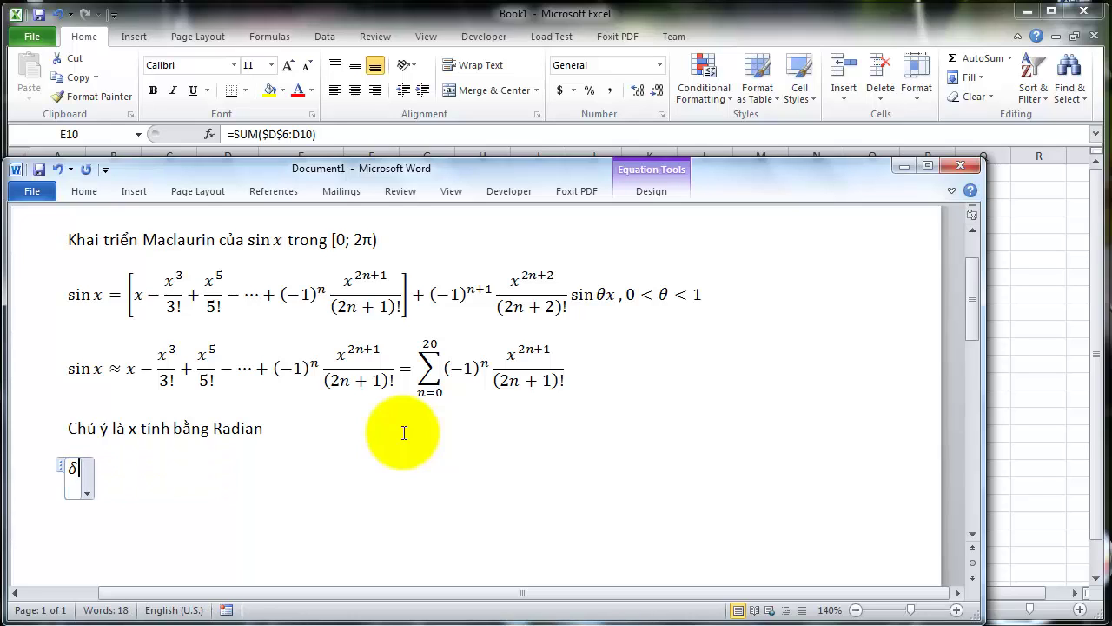
pyautogui.press('BackSpace')
pyautogui.write('\\Delta')
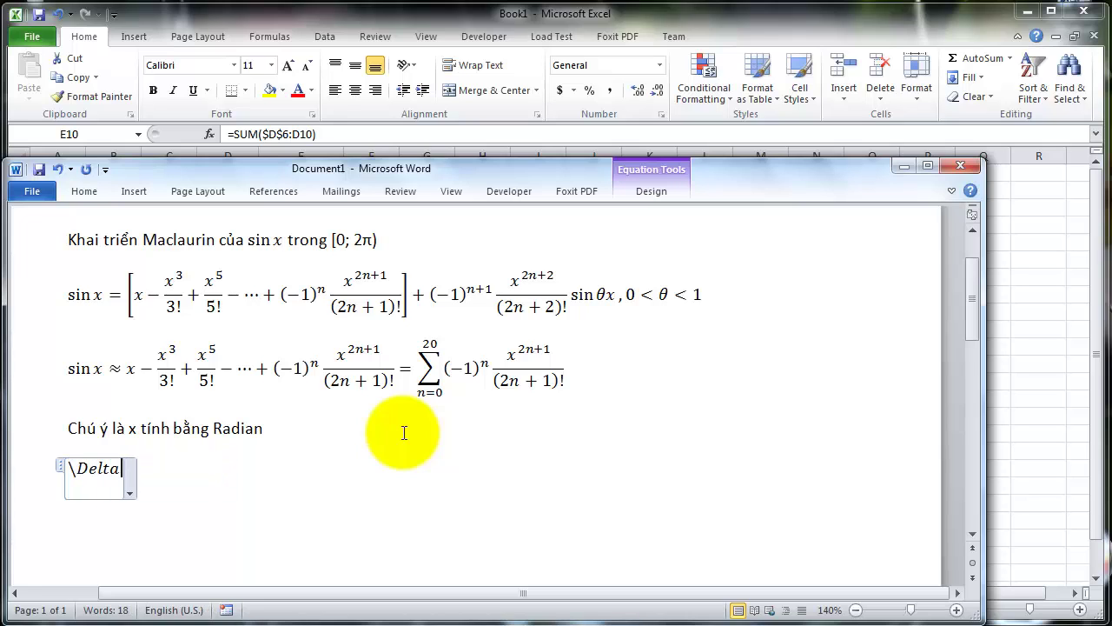
pyautogui.press('space')
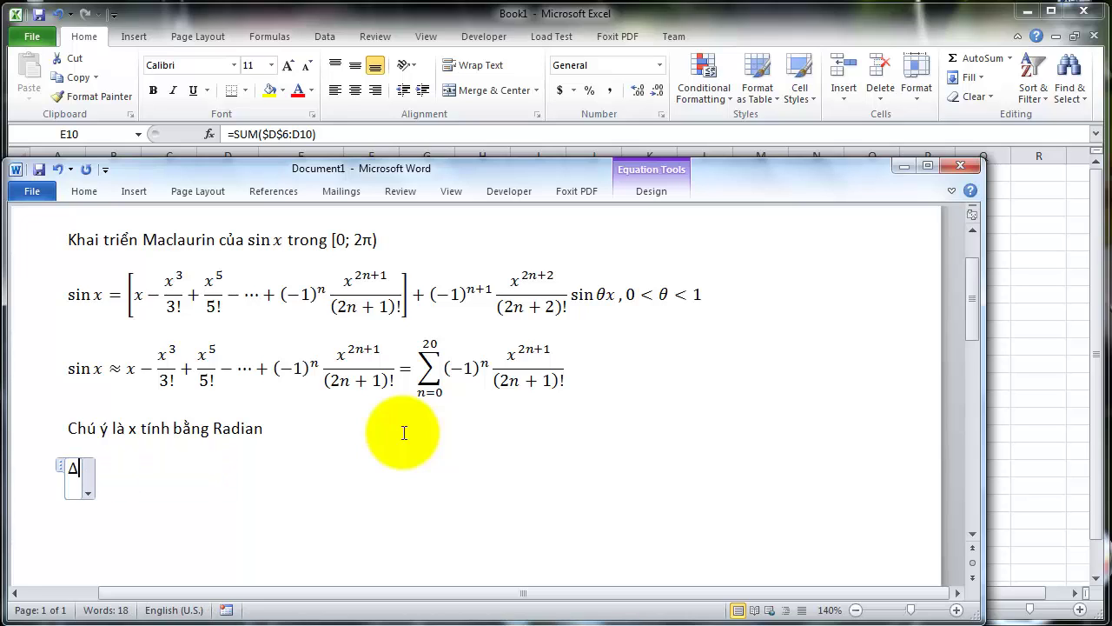
pyautogui.write('=')
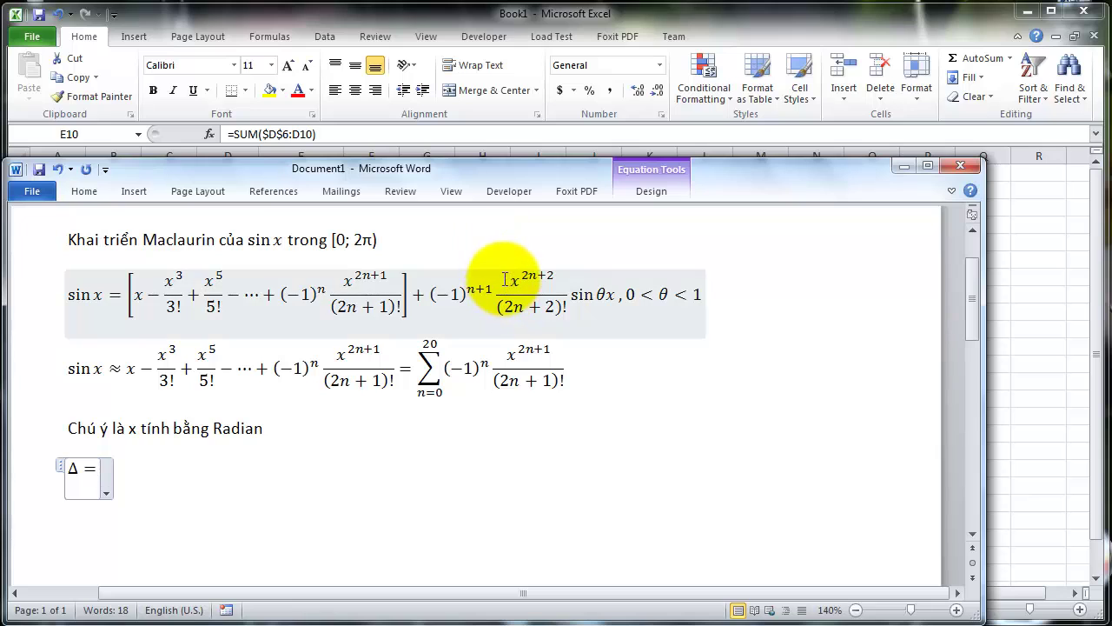
# - Copy the fraction x^(2n+2)/(2n+2)! from the first equation's remainder term into the new equation after Δ =
pyautogui.moveTo(505, 279); pyautogui.dragTo(556, 308)
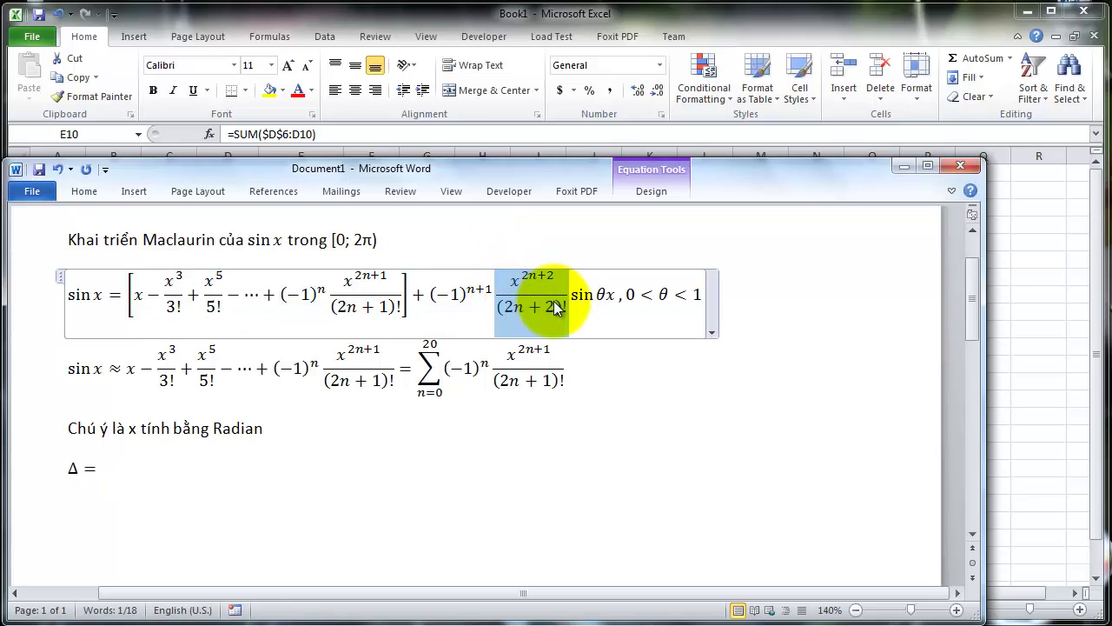
pyautogui.click(104, 465)
pyautogui.hotkey('ctrl', 'v')
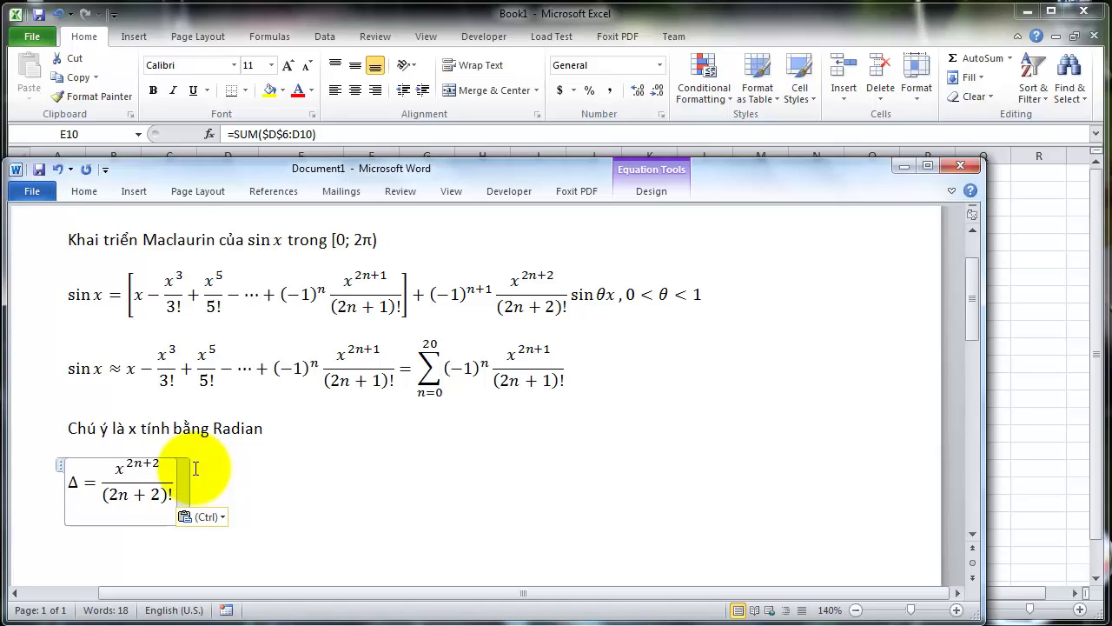
pyautogui.click(224, 482)
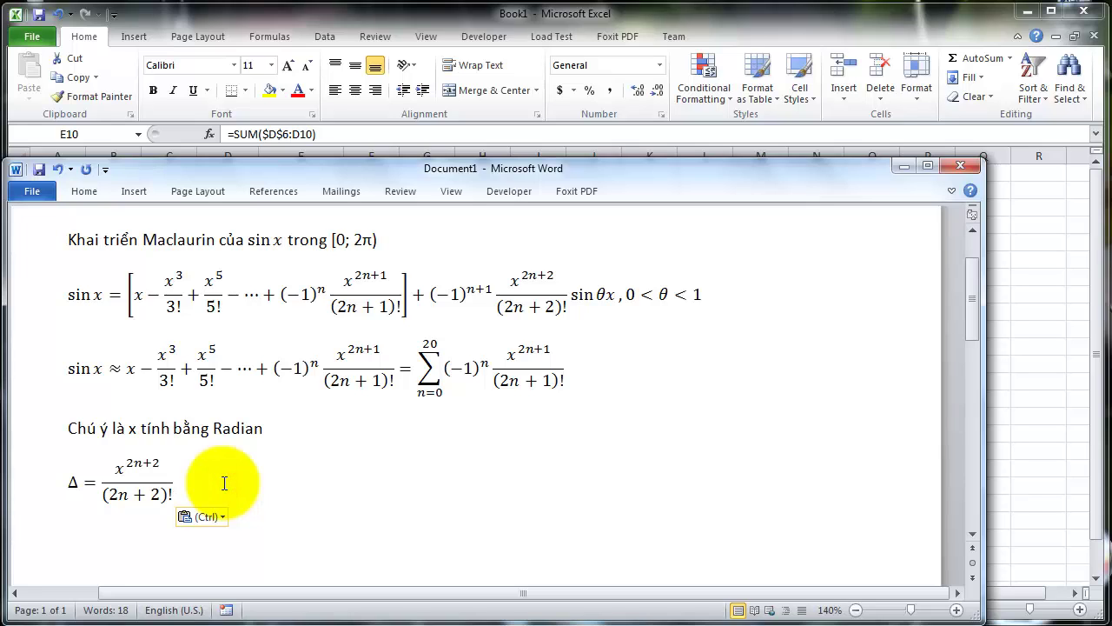
# - Examine the Δ equation together with sin x in the second equation of the Word document
pyautogui.click(75, 483)
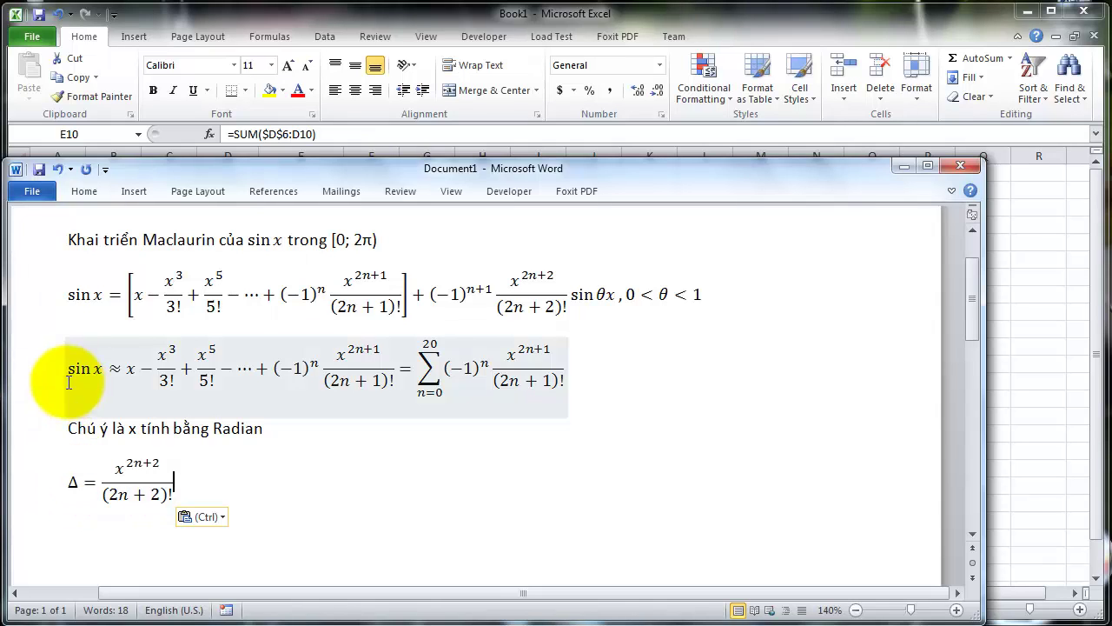
pyautogui.moveTo(70, 370); pyautogui.dragTo(100, 371)
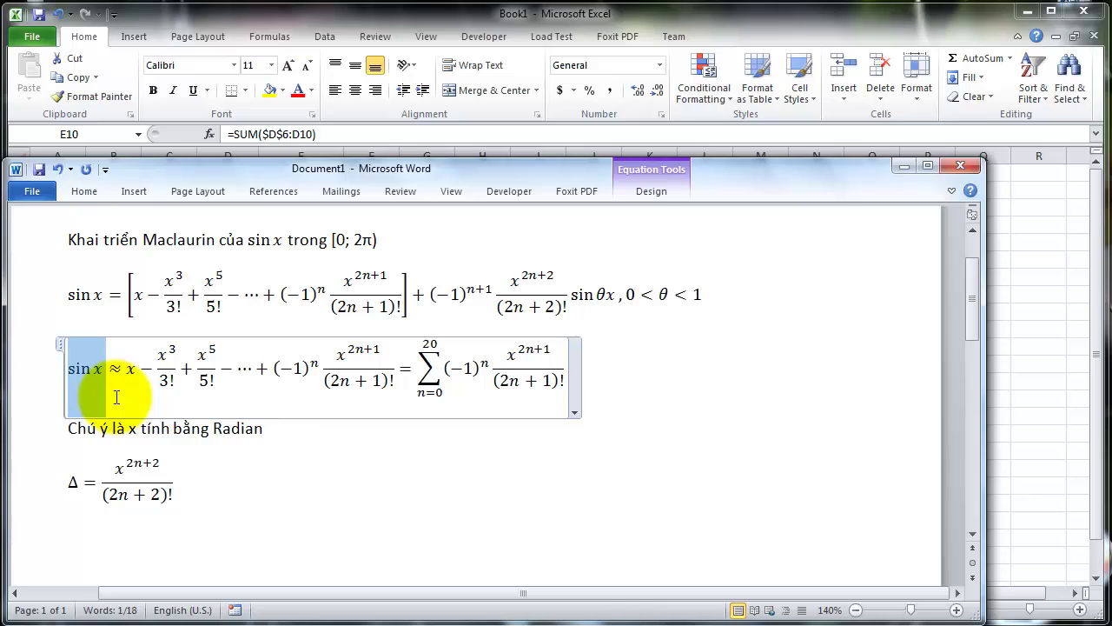
pyautogui.click(122, 488)
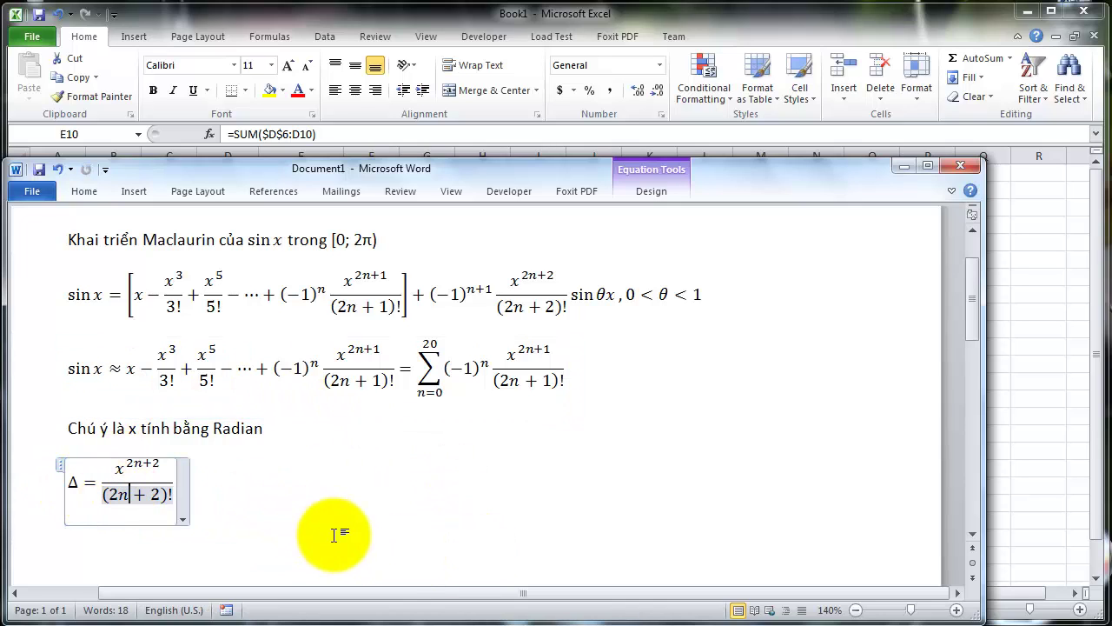
# - Switch to the Excel workbook and enter the header Delta in F5 beside the sin column
pyautogui.click(510, 613)
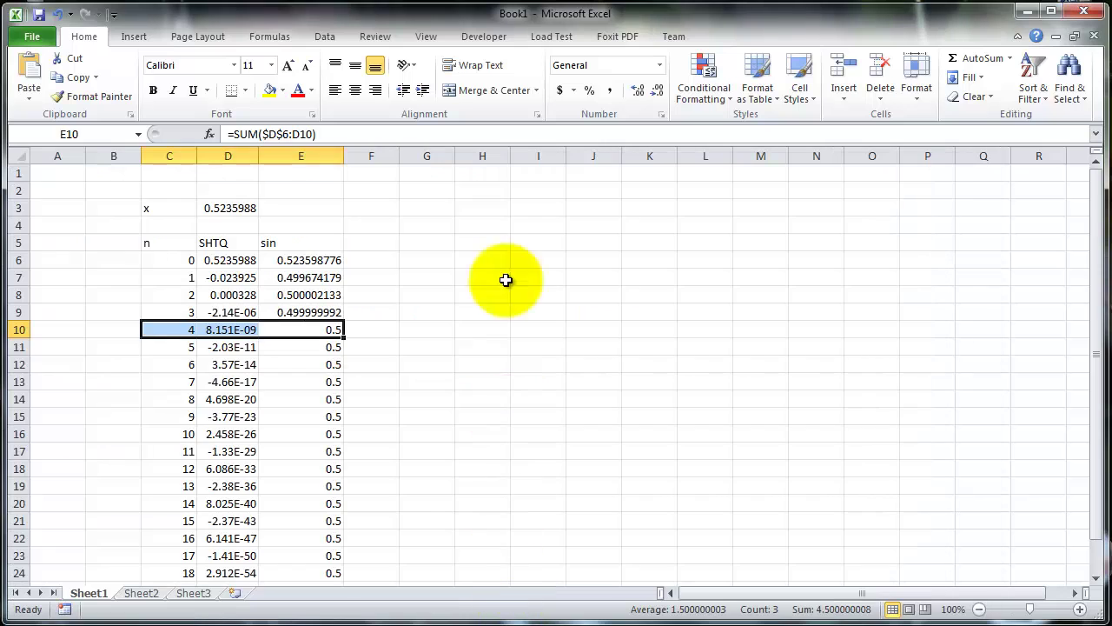
pyautogui.click(366, 242)
pyautogui.write('Delta')
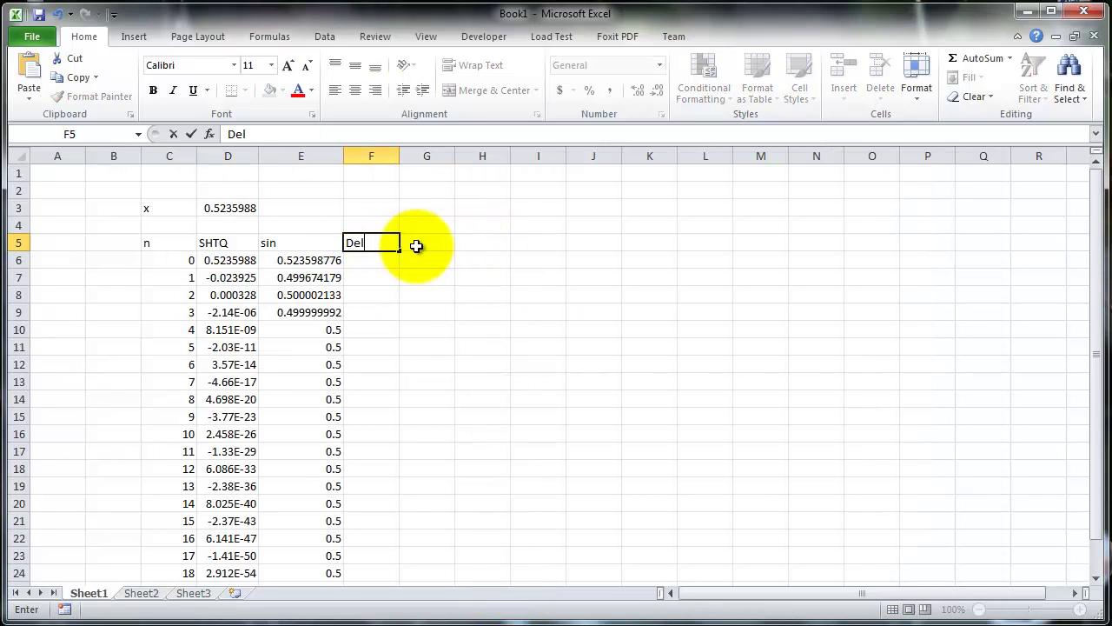
pyautogui.press('Return')
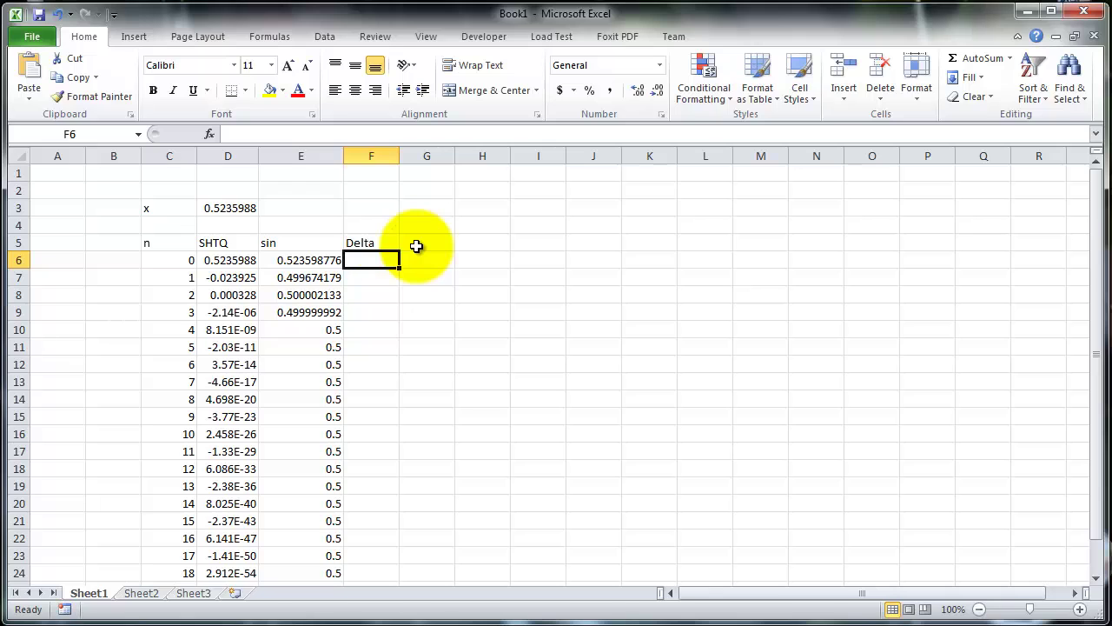
# - Begin a formula in F6 and check the Δ fraction in the Word document before returning to Excel
pyautogui.write('=')
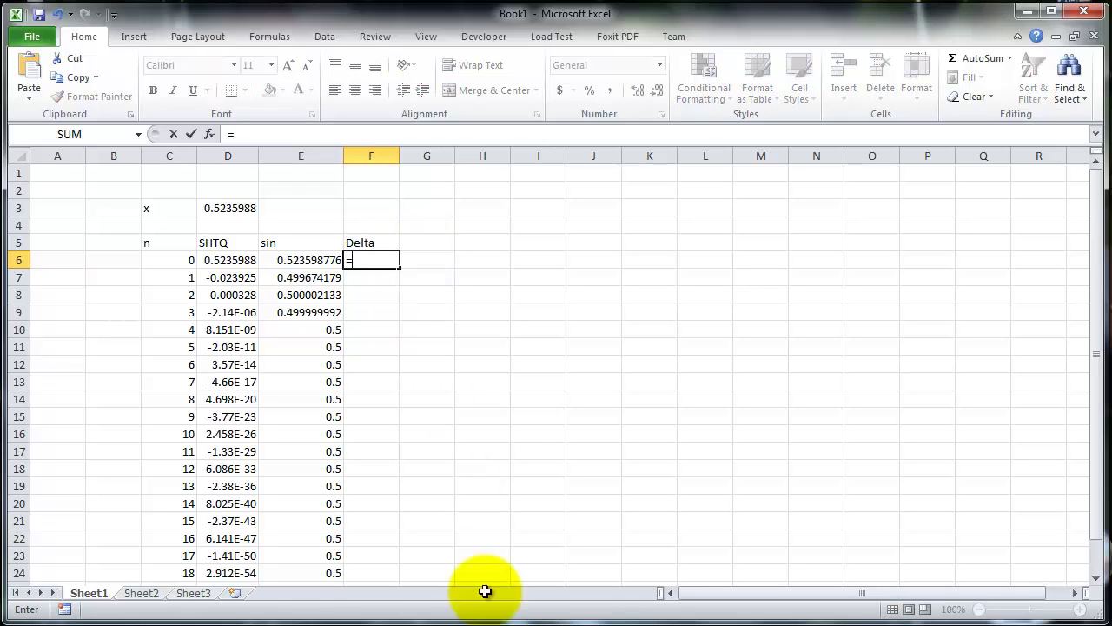
pyautogui.click(400, 620)
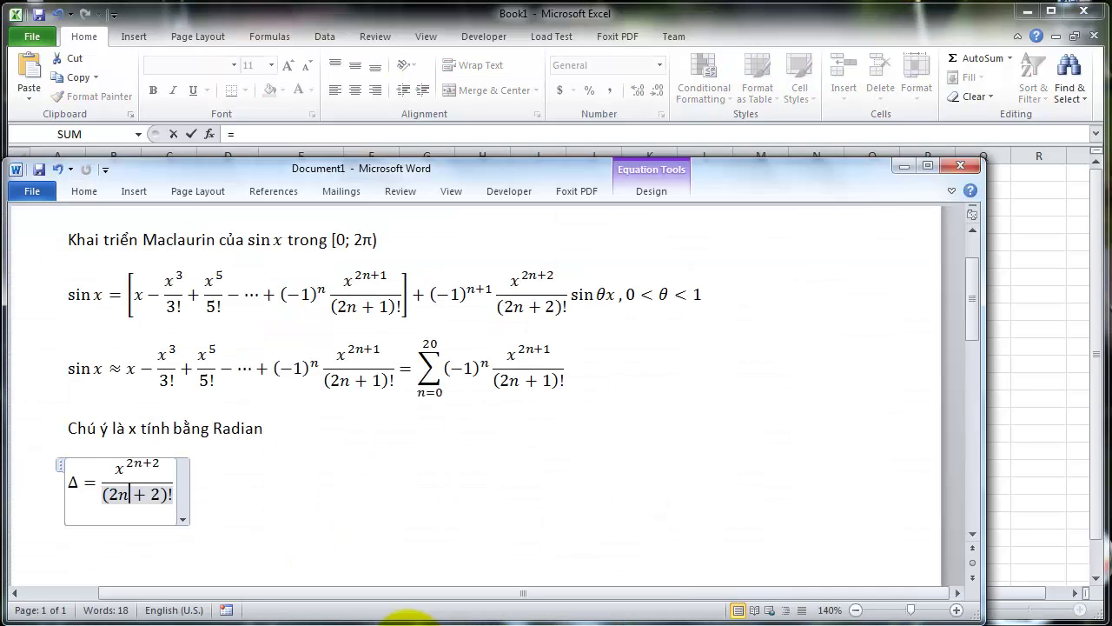
pyautogui.click(408, 621)
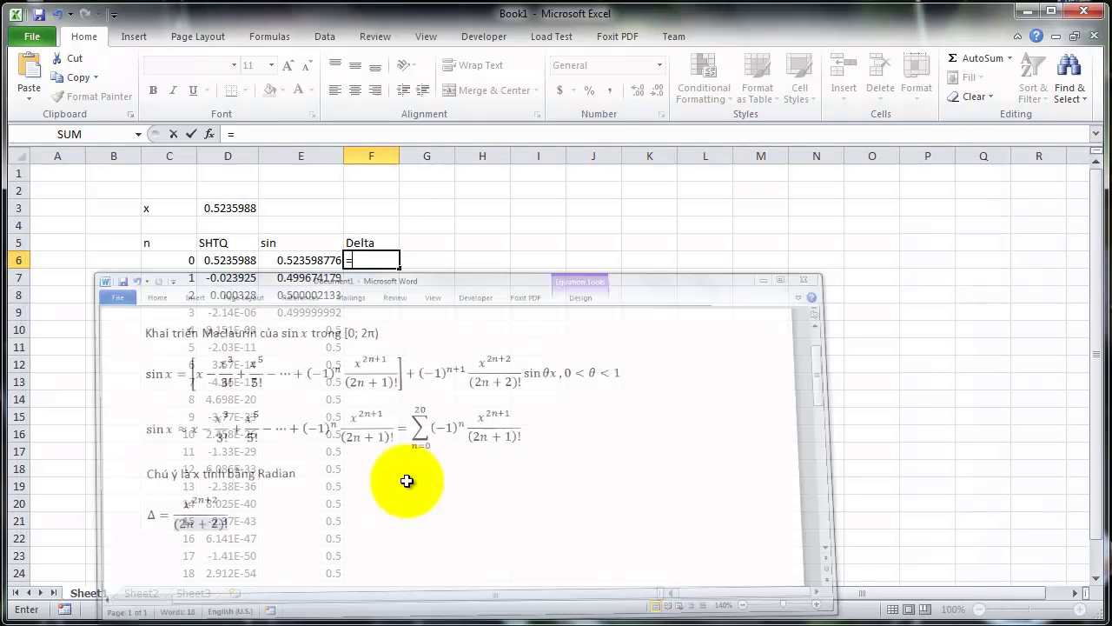
pyautogui.write('x^')
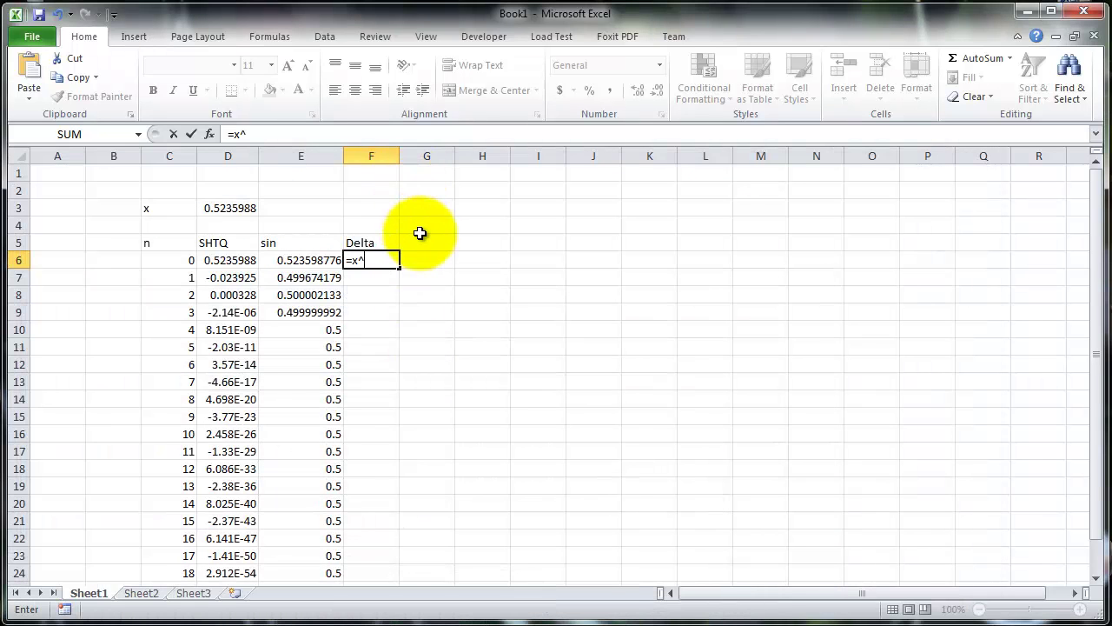
pyautogui.write('(2')
pyautogui.press('BackSpace')
pyautogui.press('BackSpace')
pyautogui.press('BackSpace')
pyautogui.press('BackSpace')
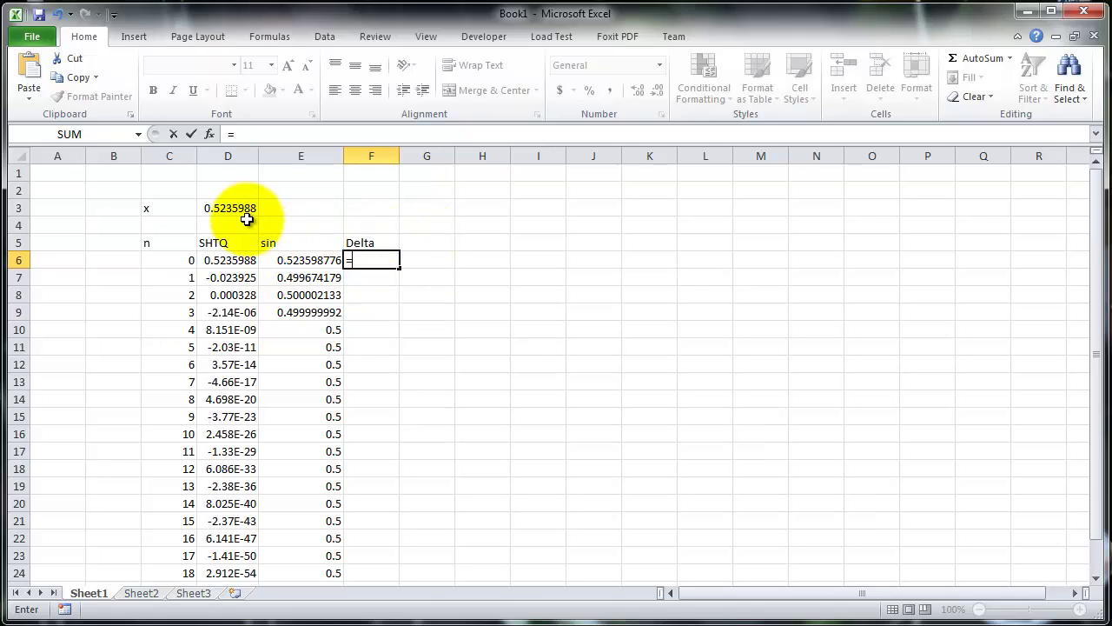
# - Write the numerator of the F6 formula as the absolute reference $D$3 raised to the power 2*C6+2
pyautogui.click(244, 209)
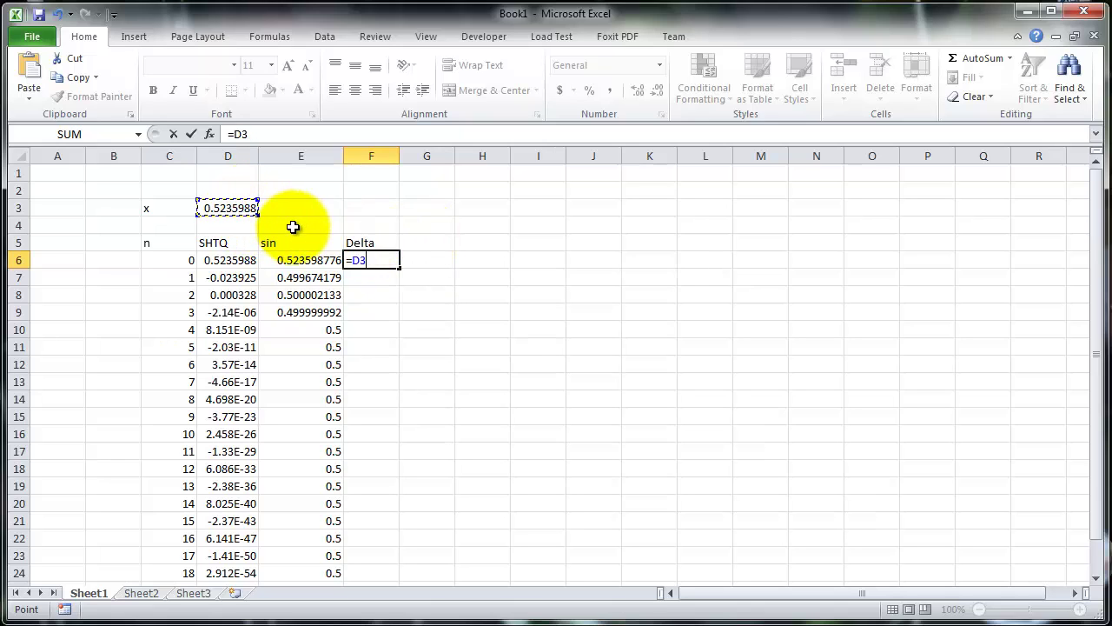
pyautogui.press('F4')
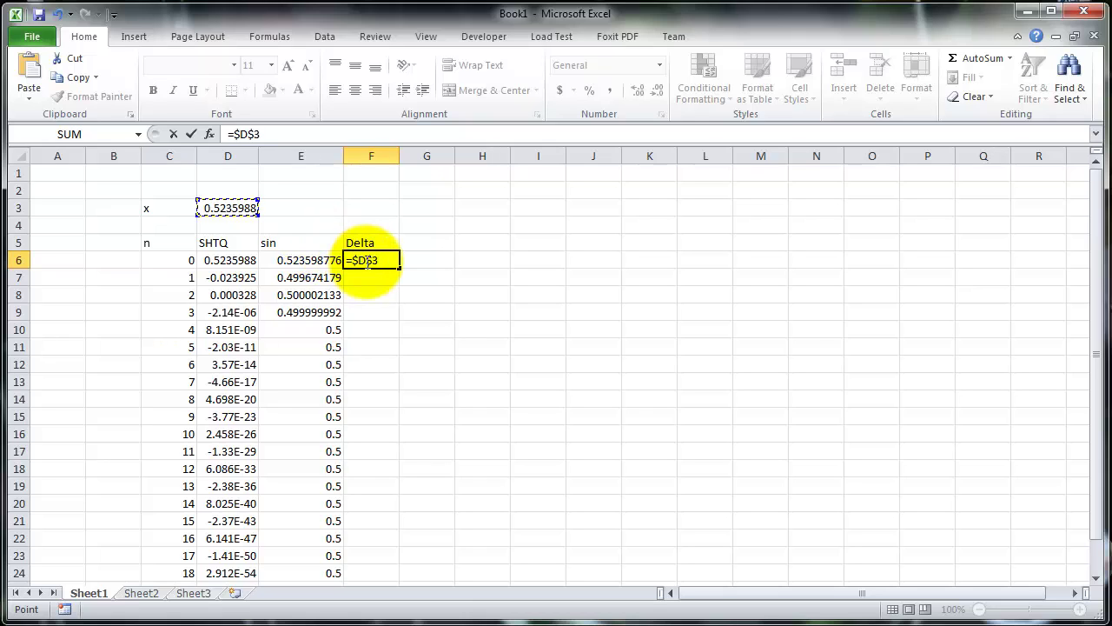
pyautogui.write('^(2*')
pyautogui.click(184, 259)
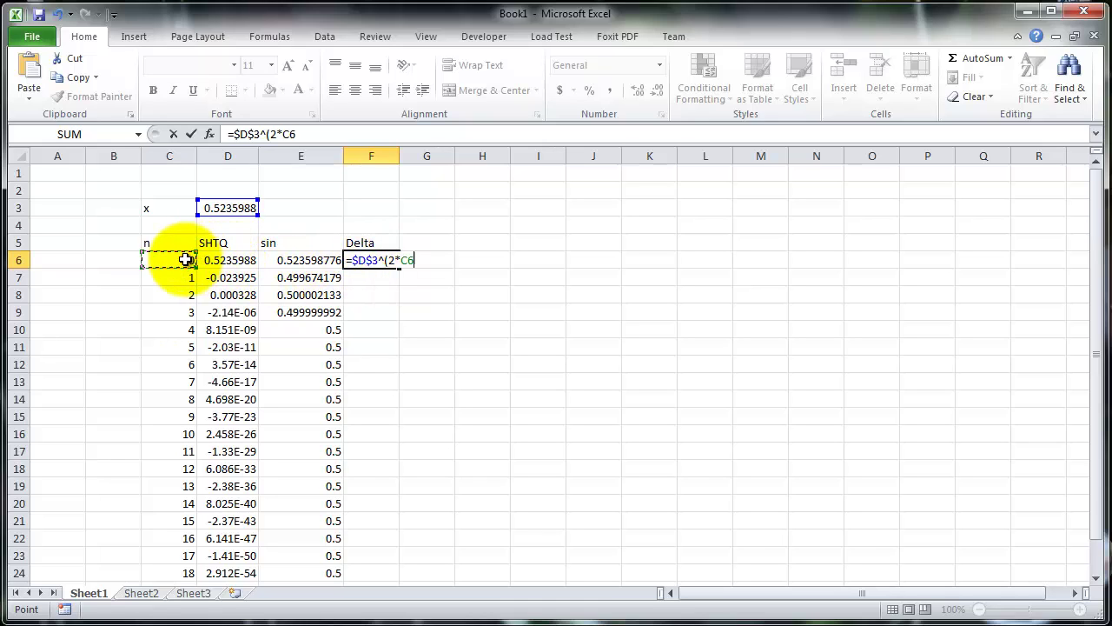
pyautogui.write('+2')
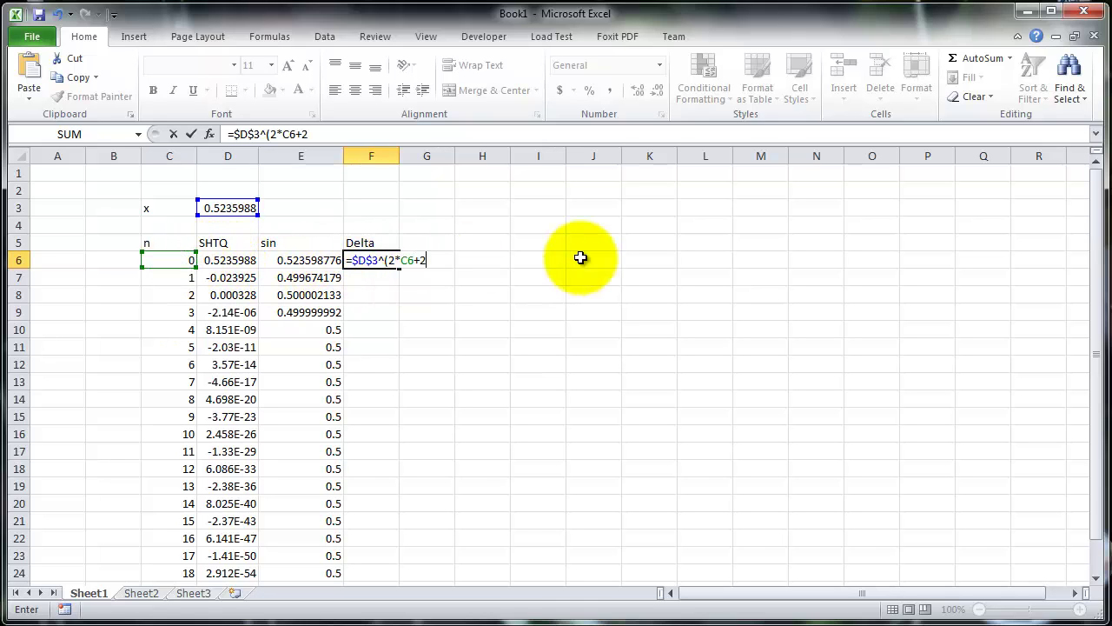
# - Complete the F6 formula by dividing the power by FACT(2*C6+2)
pyautogui.write(')/')
pyautogui.press('BackSpace')
pyautogui.write('fact(')
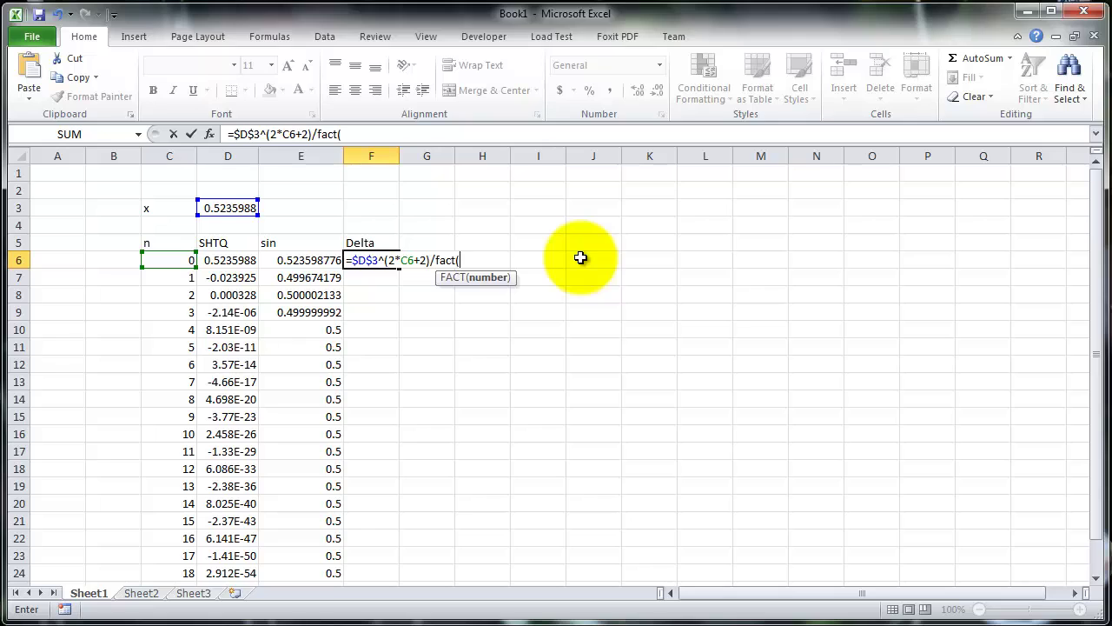
pyautogui.write('2')
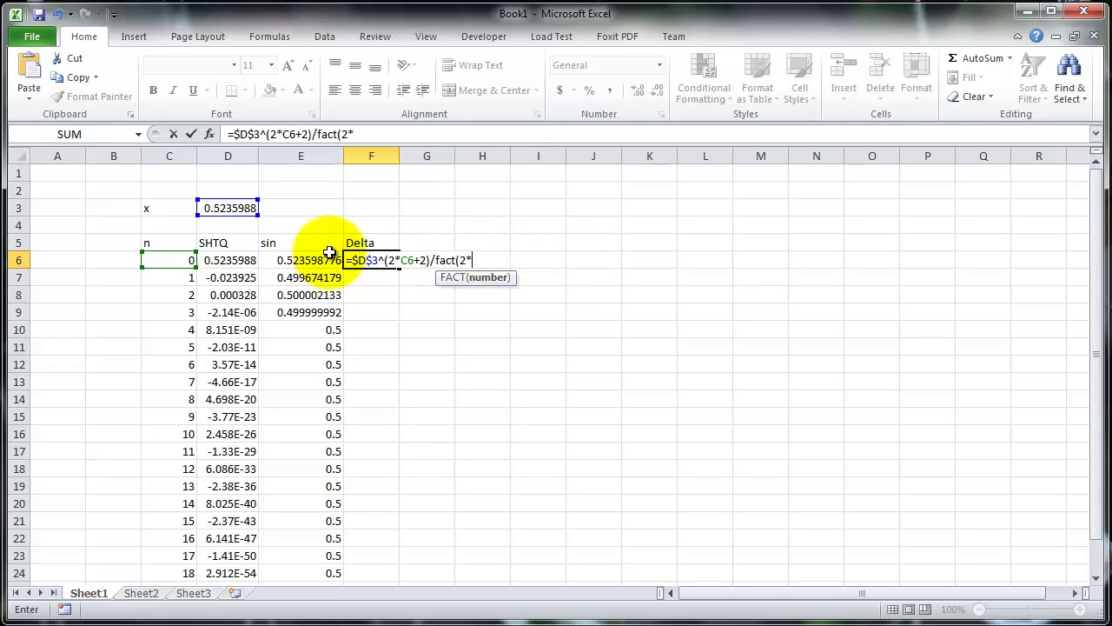
pyautogui.write('*')
pyautogui.click(182, 260)
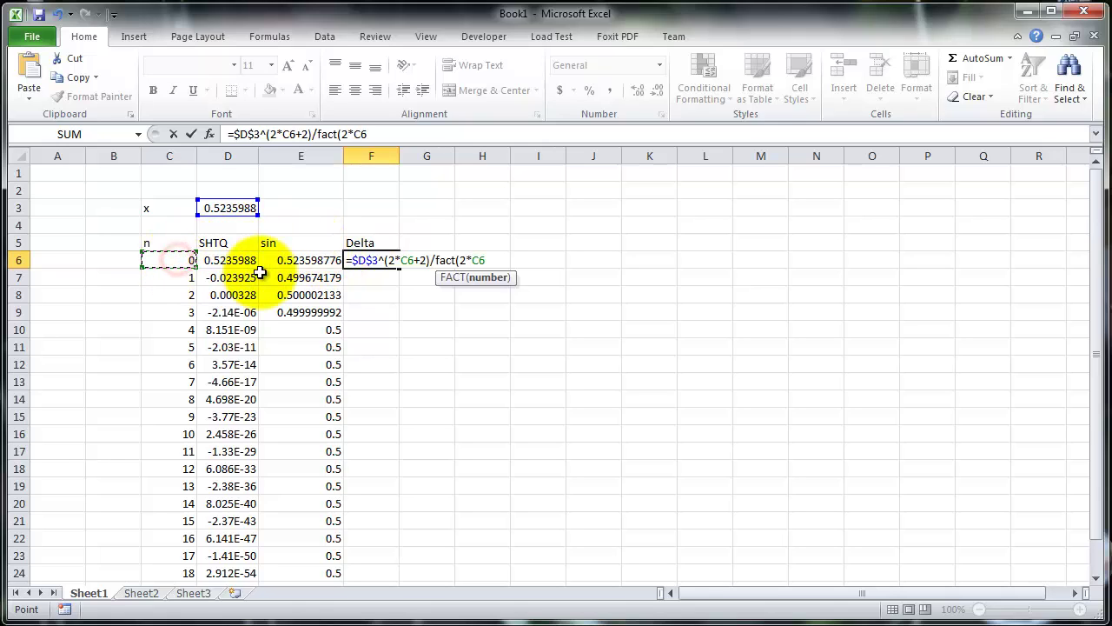
pyautogui.write('+2)')
pyautogui.press('Return')
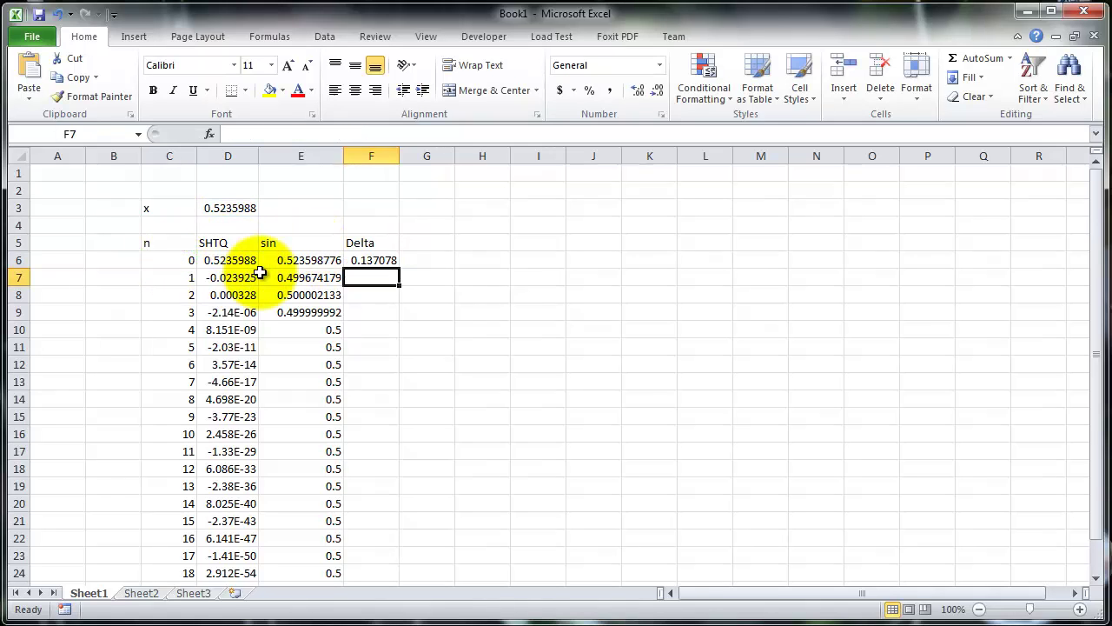
# - Fill the Delta formula from F6 down to F26 and widen column F
pyautogui.click(365, 261)
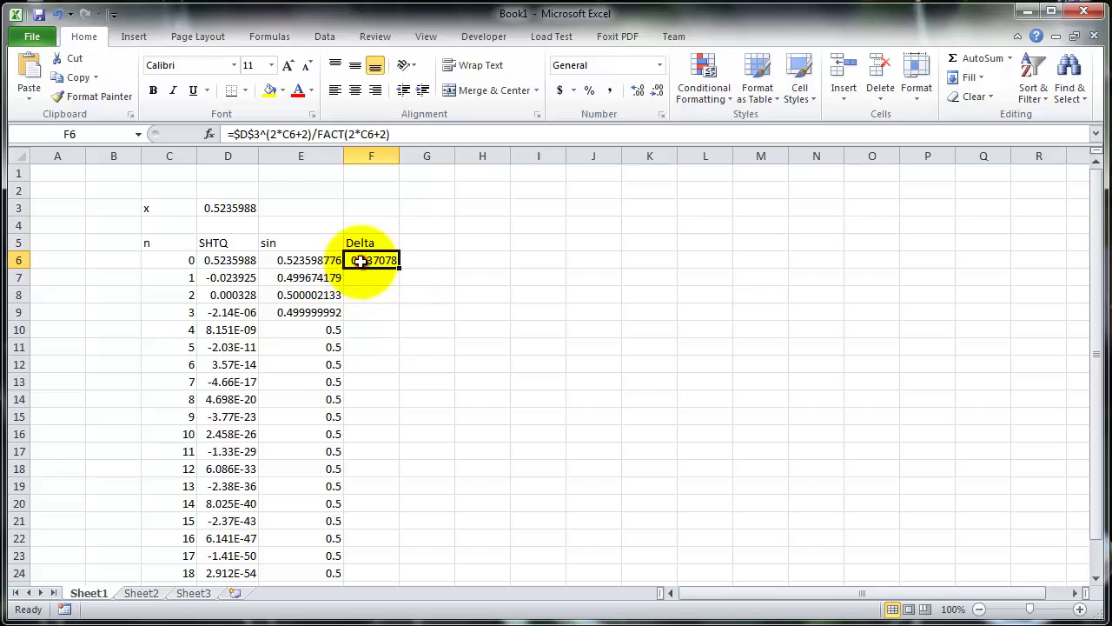
pyautogui.scroll(-1, 382, 243)
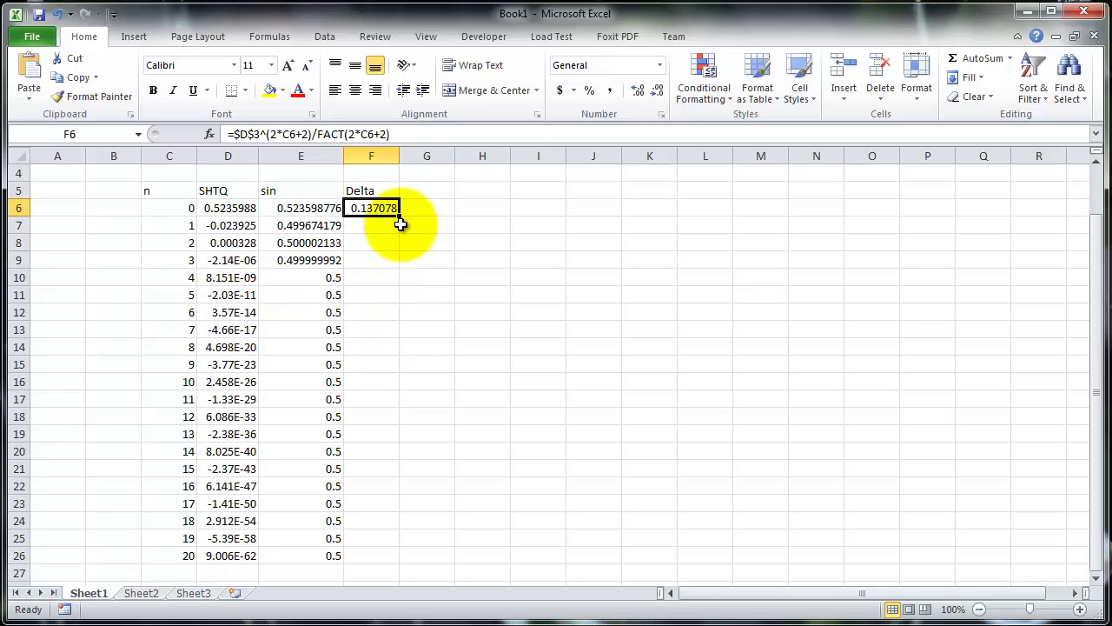
pyautogui.doubleClick(401, 216)
pyautogui.click(409, 190)
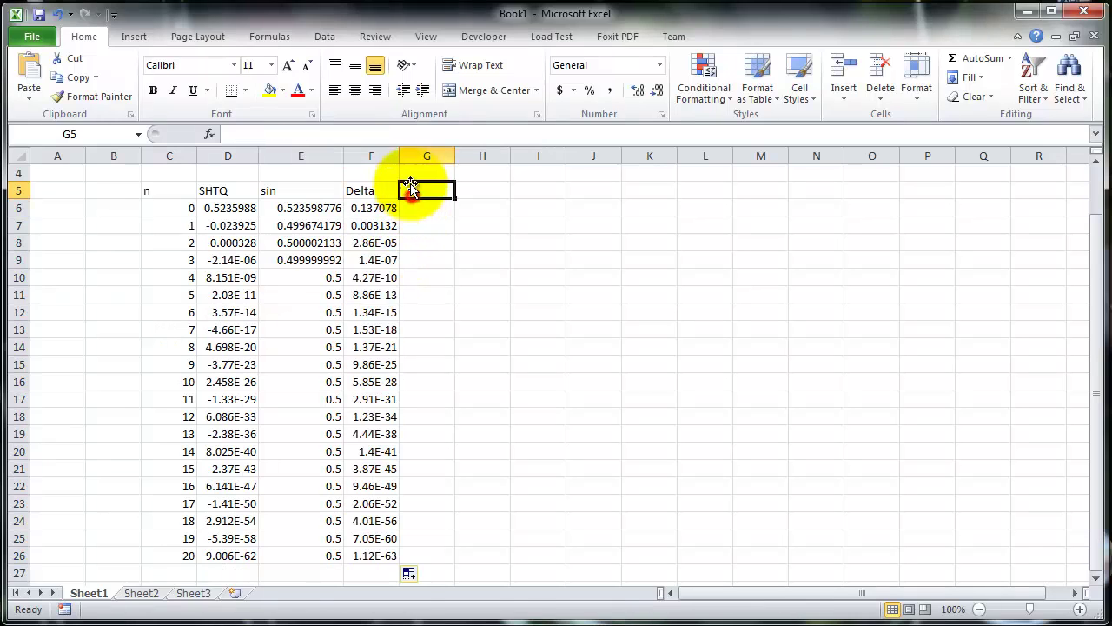
pyautogui.moveTo(398, 162); pyautogui.dragTo(440, 162)
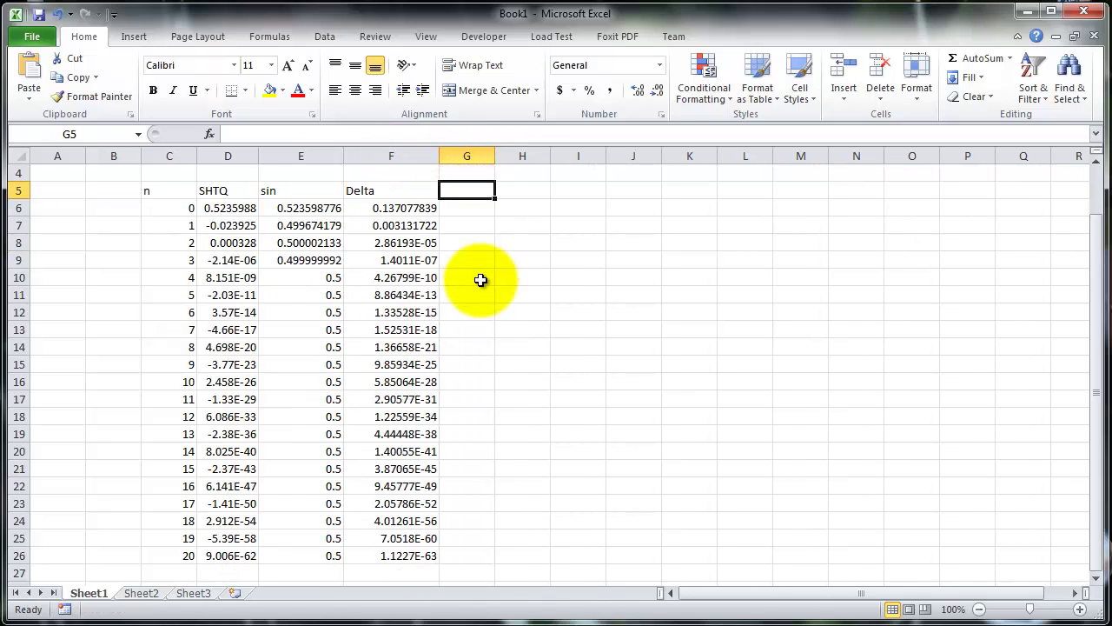
# - Enter the header delta in G5 and calculate the relative error in G6 with =F6/E6
pyautogui.write('delta')
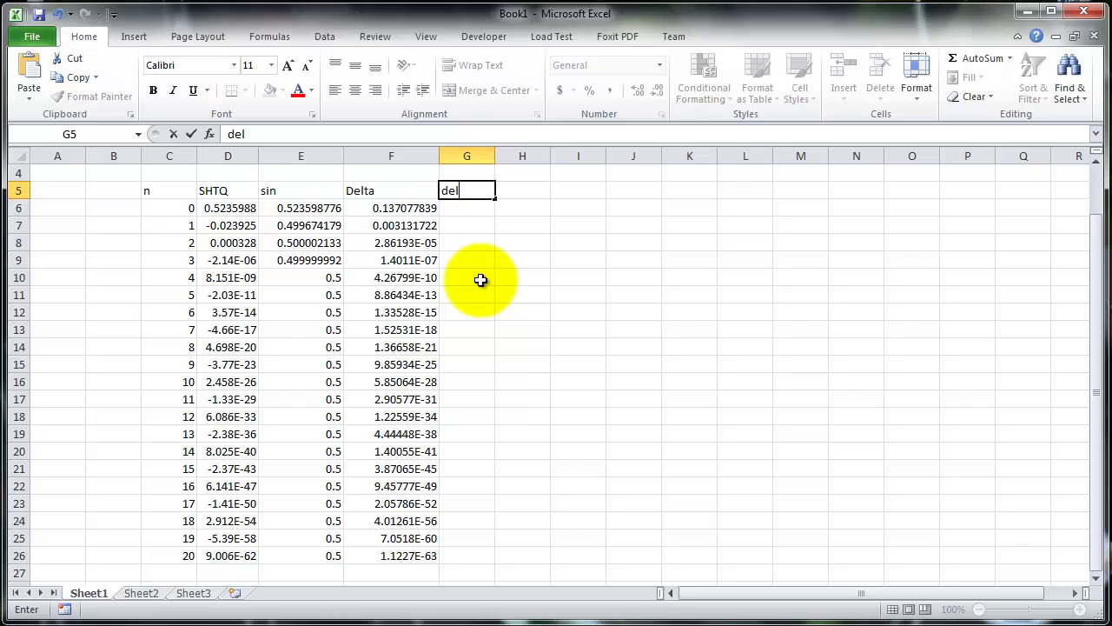
pyautogui.press('Return')
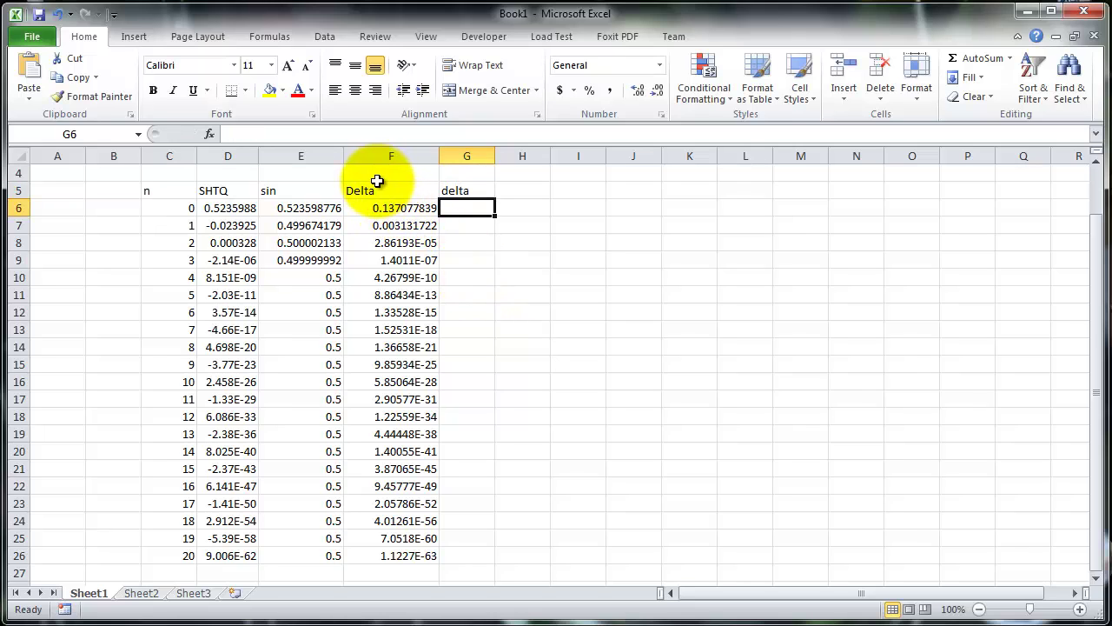
pyautogui.click(338, 207)
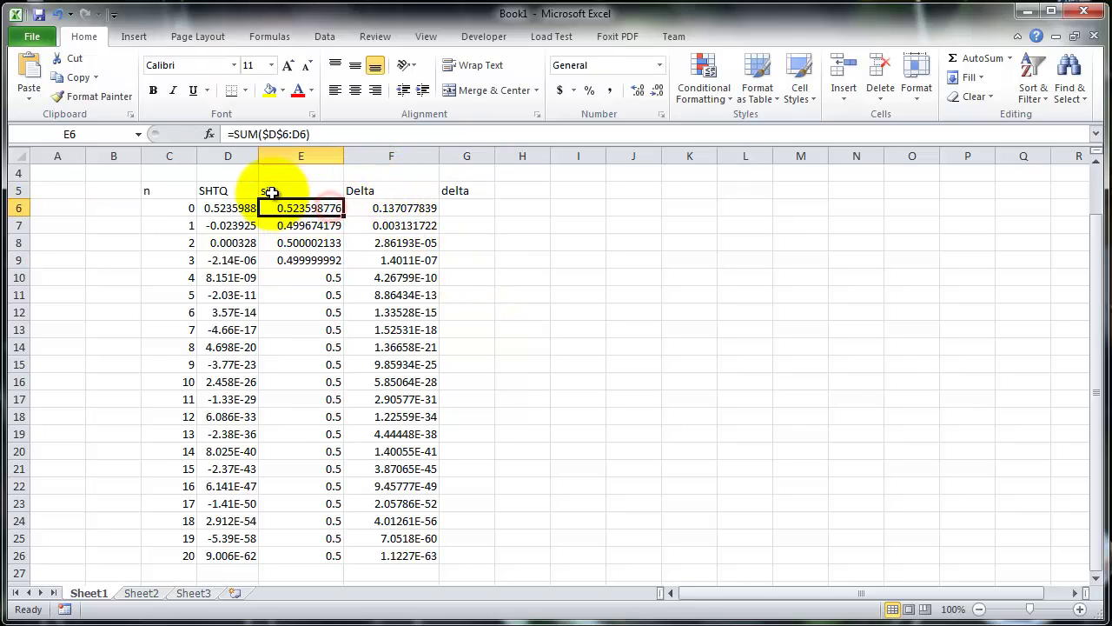
pyautogui.click(461, 207)
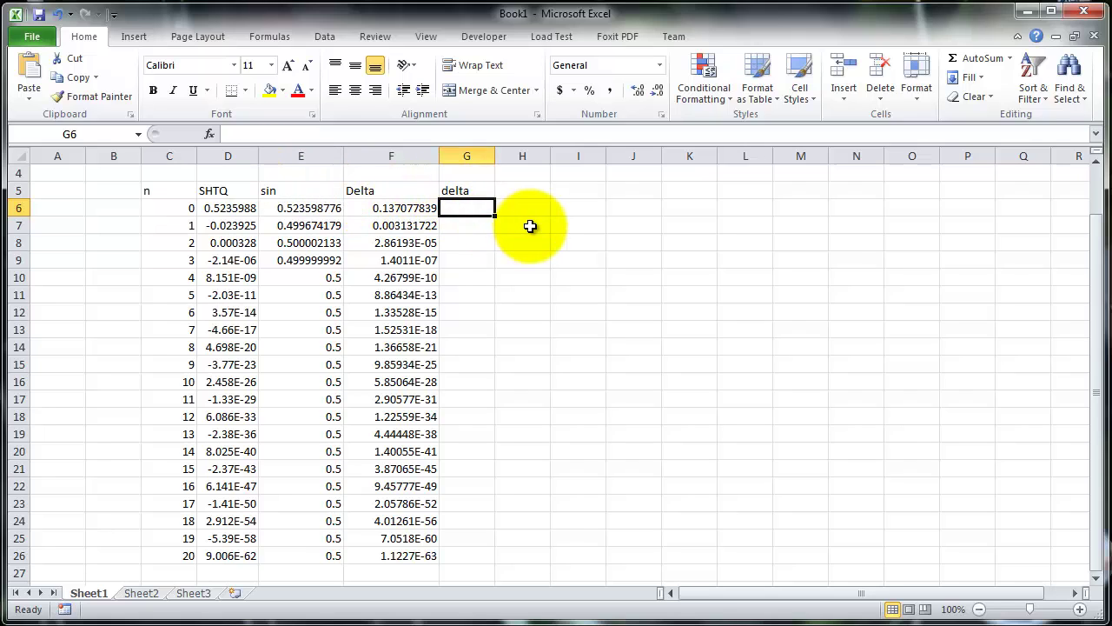
pyautogui.write('=')
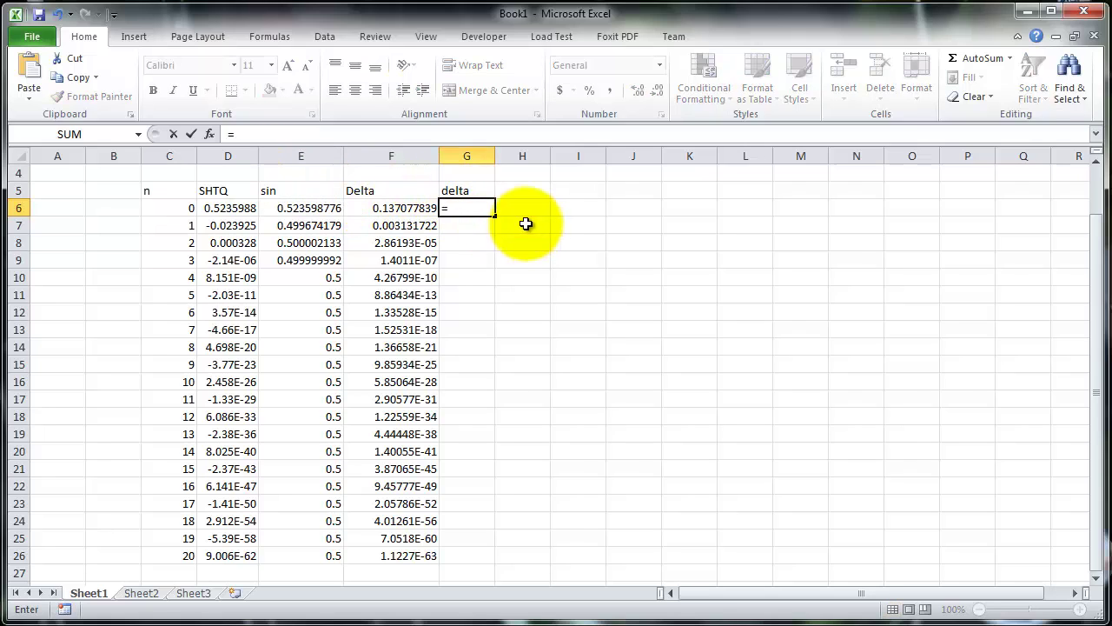
pyautogui.click(391, 206)
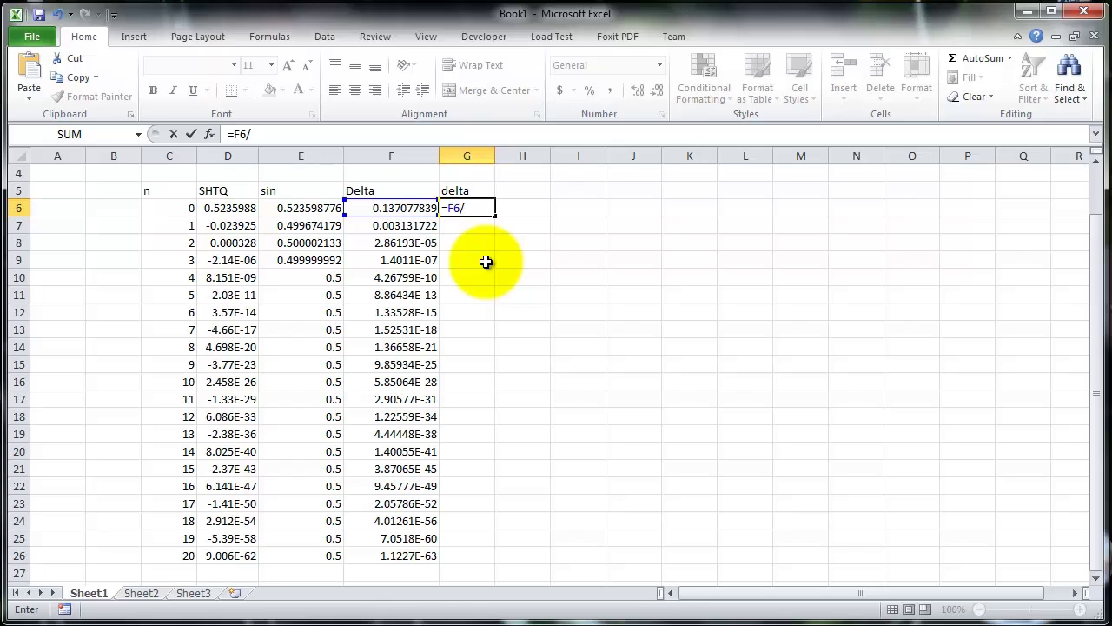
pyautogui.click(308, 209)
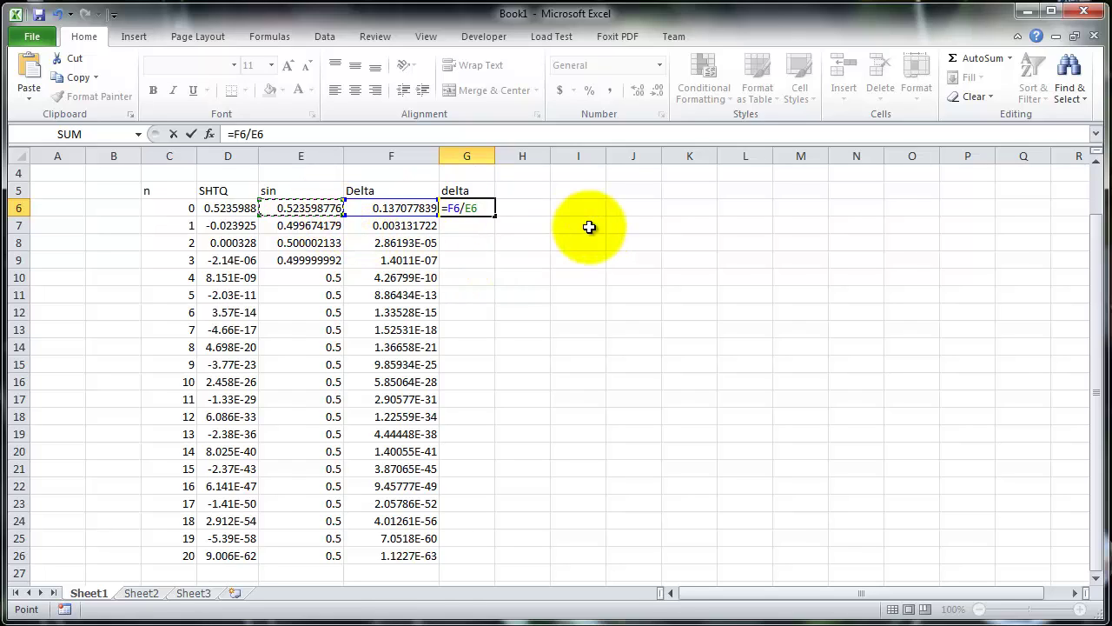
pyautogui.press('Return')
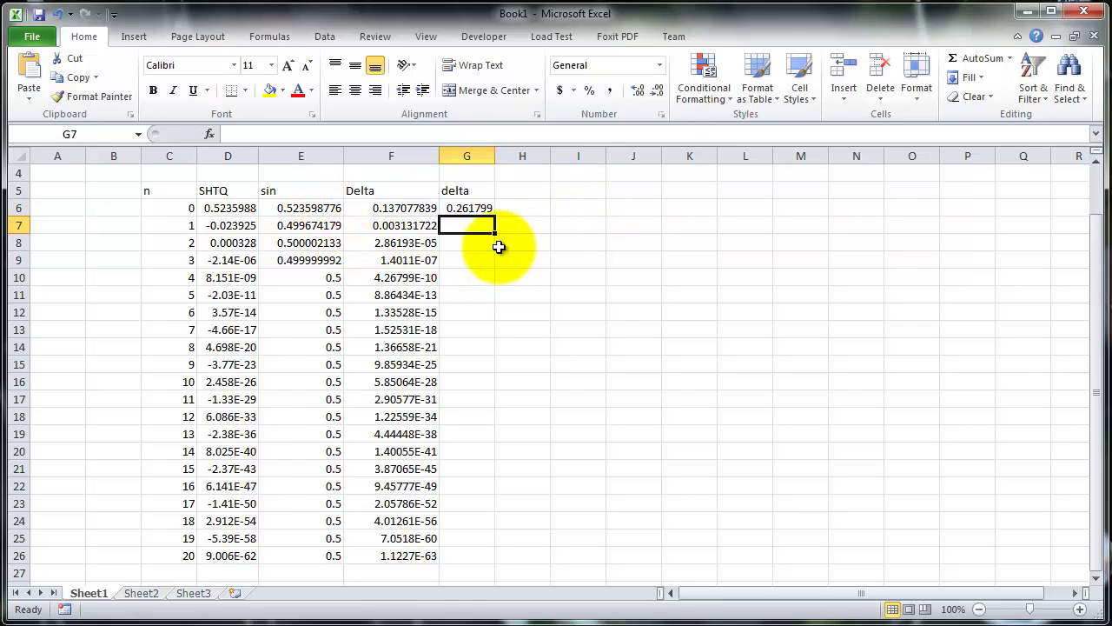
# - Fill the delta formula from G6 down to G26 and format the range as percentages
pyautogui.click(482, 209)
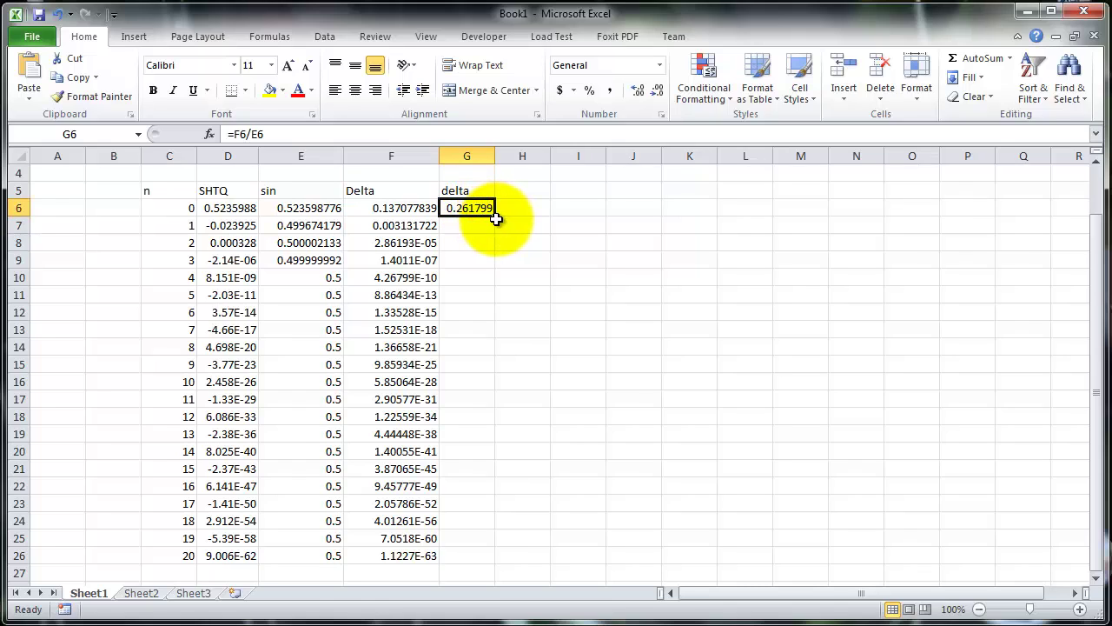
pyautogui.doubleClick(496, 218)
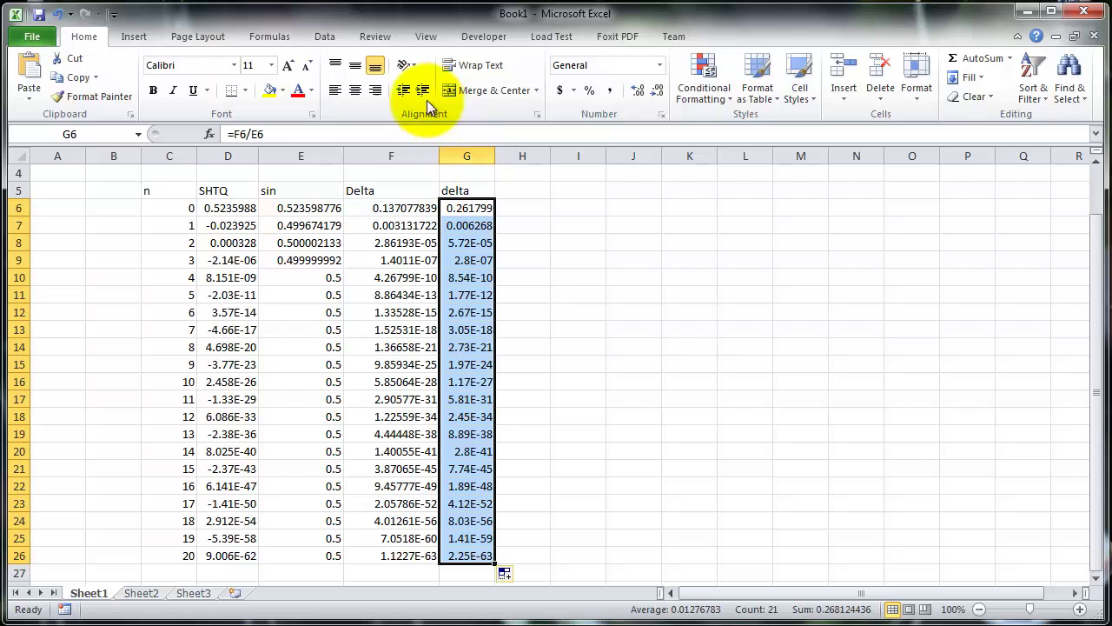
pyautogui.click(590, 91)
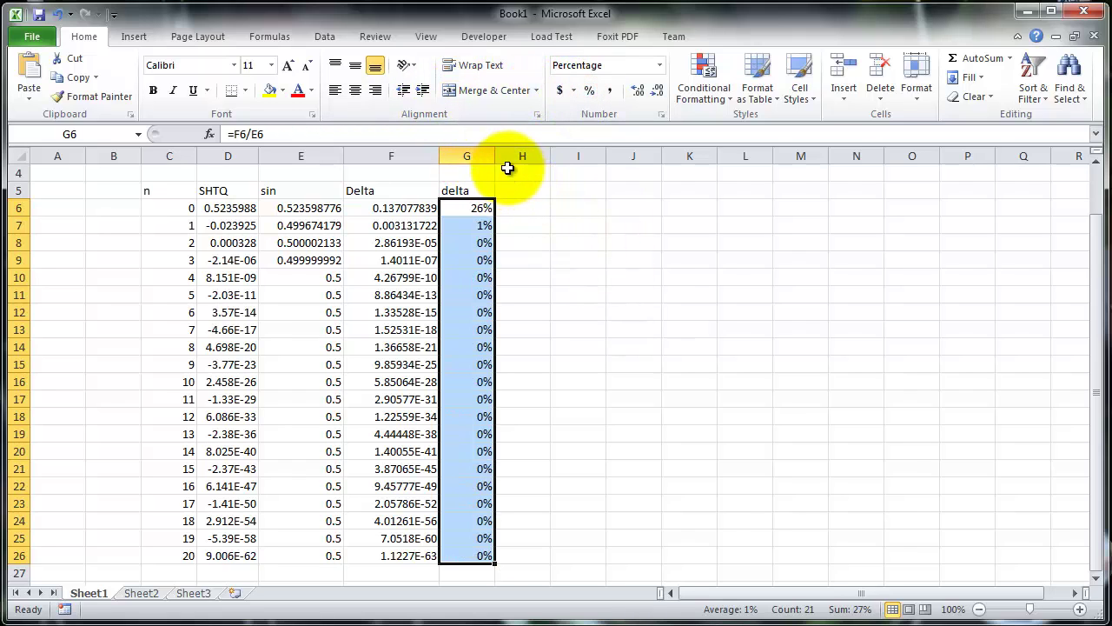
# - Widen column G and show the delta percentages in G6:G26 with five decimal places
pyautogui.moveTo(497, 157); pyautogui.dragTo(525, 158)
pyautogui.hotkey('ctrl', 'c')
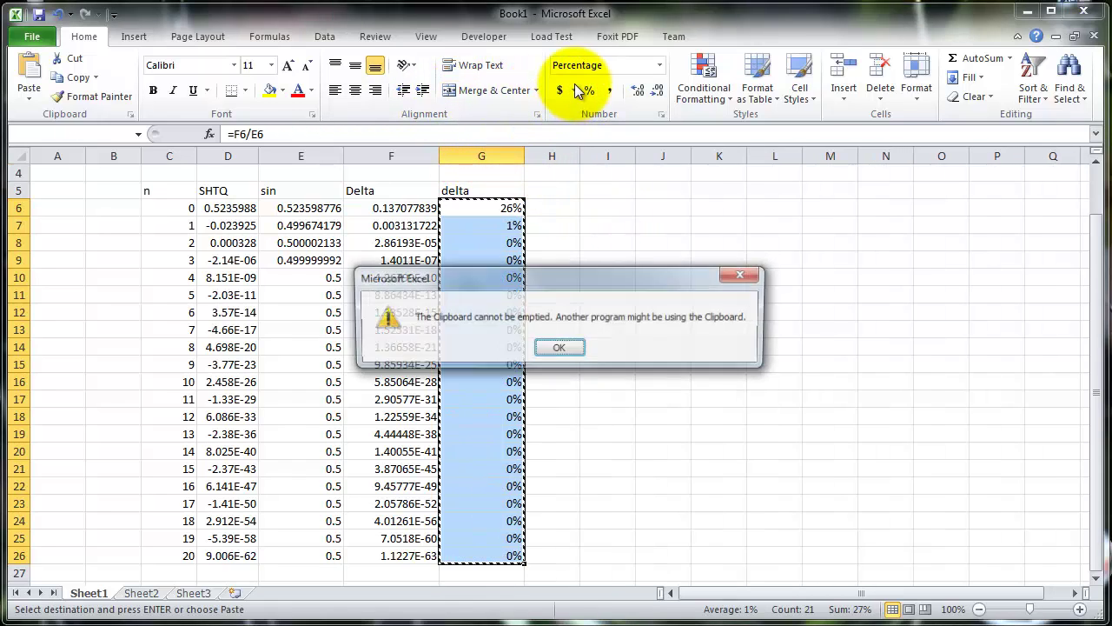
pyautogui.click(569, 347)
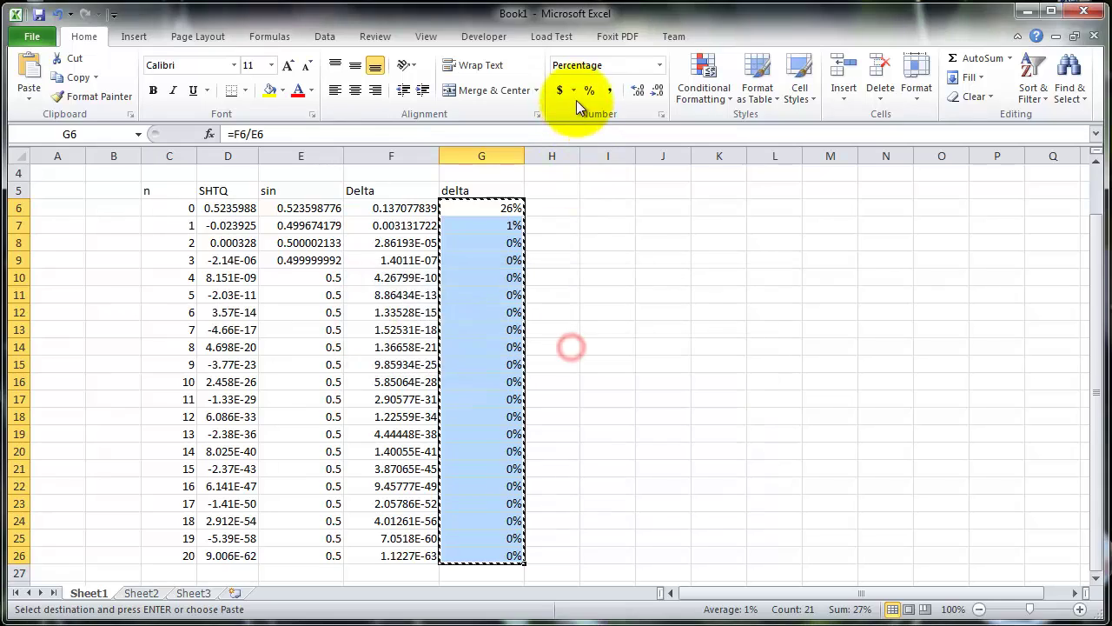
pyautogui.click(646, 90)
pyautogui.click(646, 91)
pyautogui.click(645, 91)
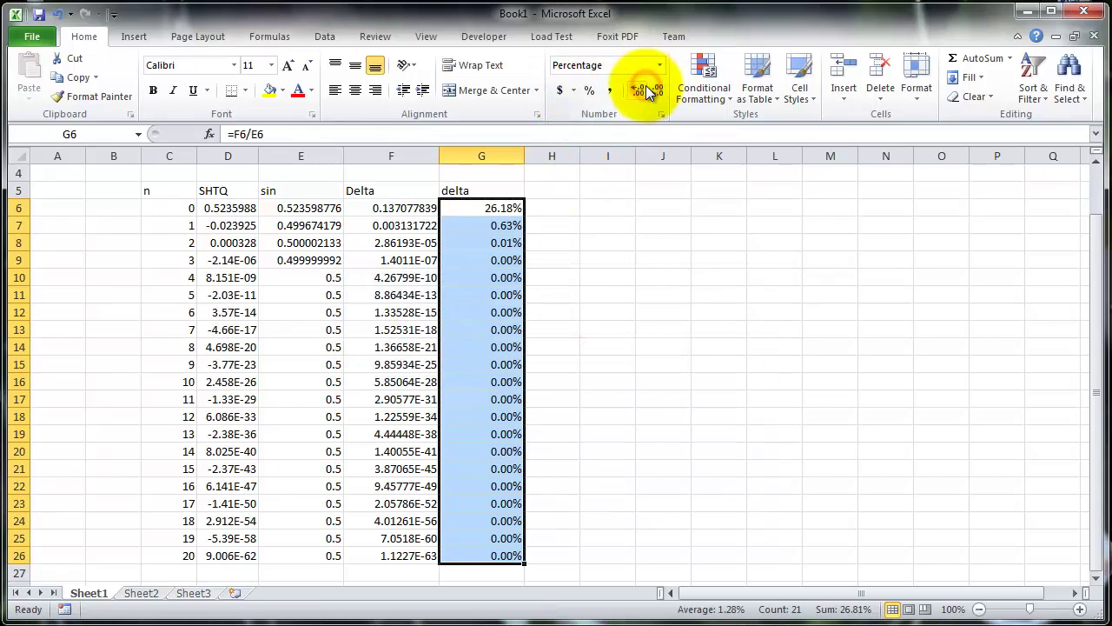
pyautogui.click(646, 90)
pyautogui.click(646, 91)
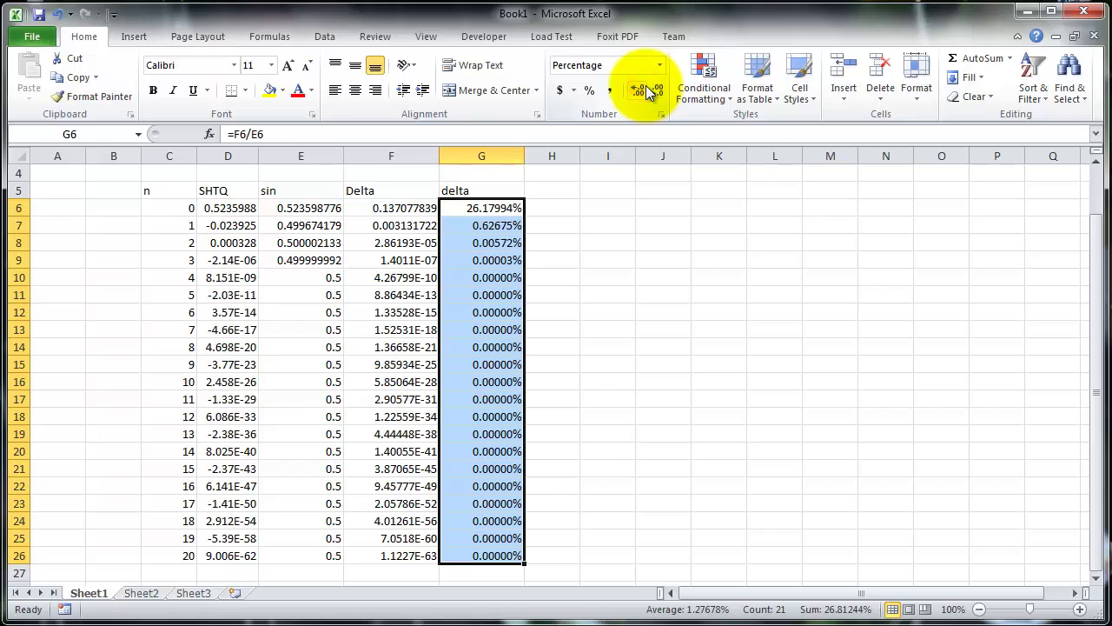
# - Examine the x formula in D3 and the result rows for n = 4 and n = 3
pyautogui.click(211, 274)
pyautogui.scroll(1, 210, 271)
pyautogui.click(229, 208)
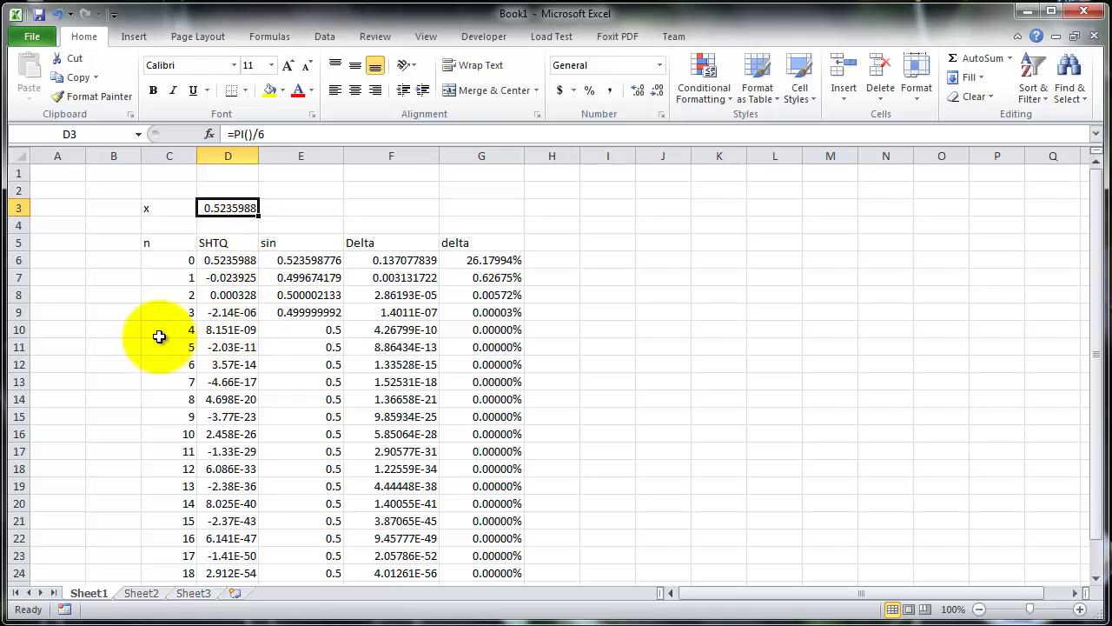
pyautogui.moveTo(152, 329); pyautogui.dragTo(478, 328)
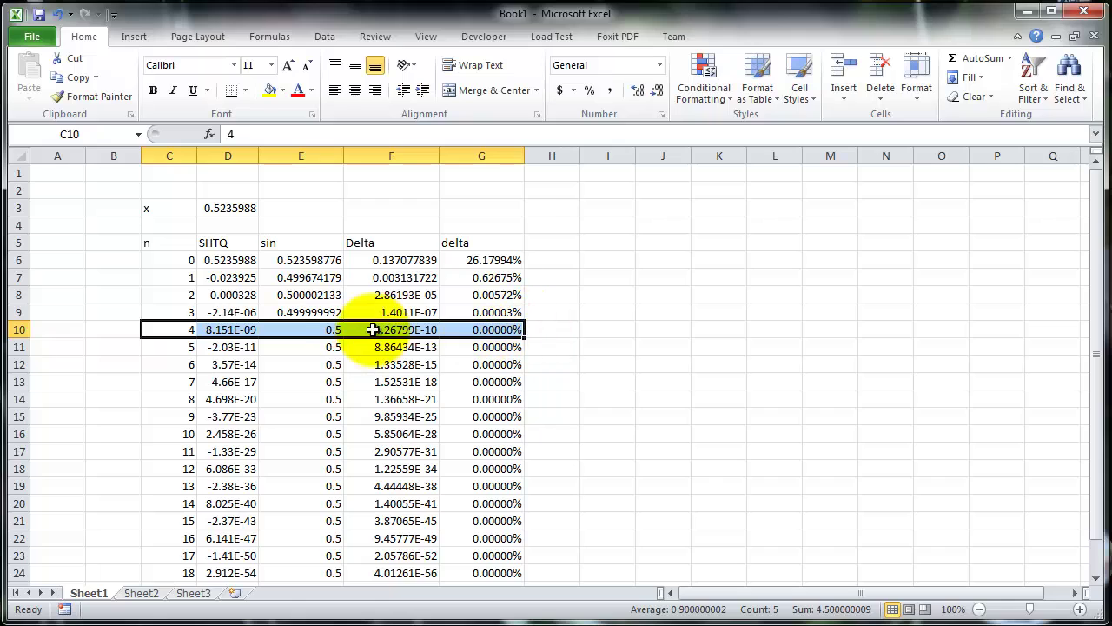
pyautogui.click(174, 312)
pyautogui.moveTo(226, 311); pyautogui.dragTo(443, 311)
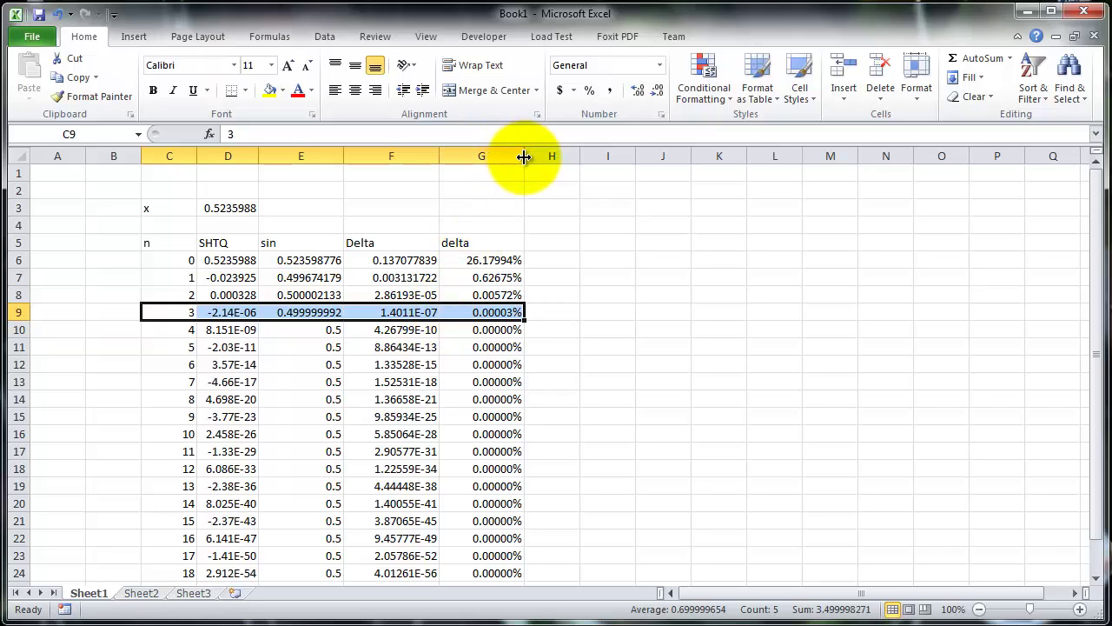
# - Widen column G slightly, and add a required relative error with the label delta in E3 and 0.05% in F3
pyautogui.moveTo(524, 156); pyautogui.dragTo(530, 156)
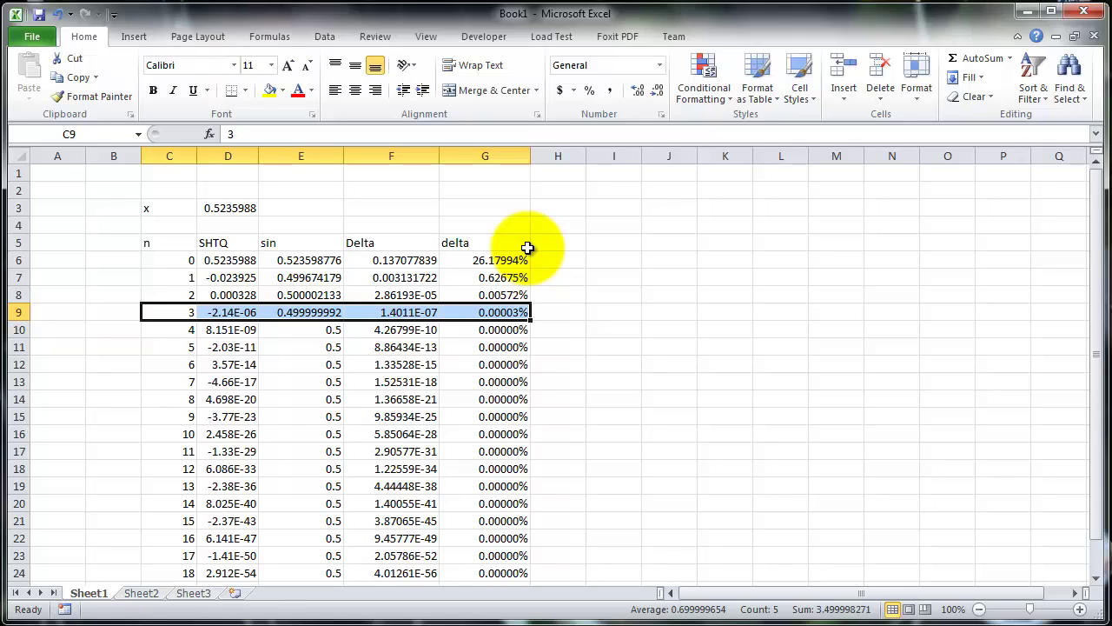
pyautogui.click(328, 206)
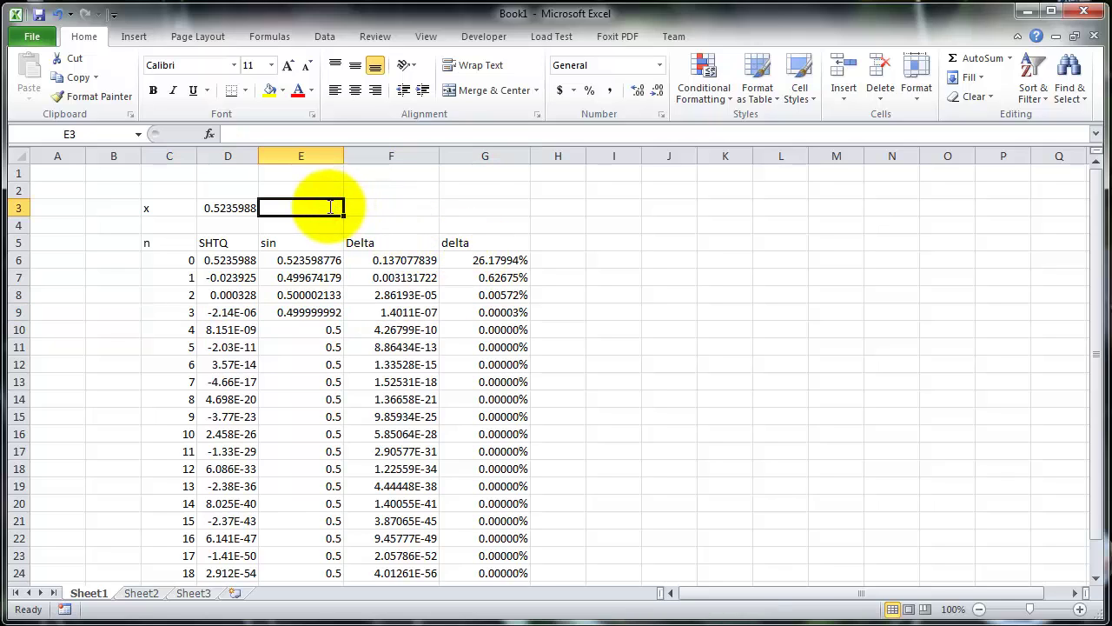
pyautogui.write('delta')
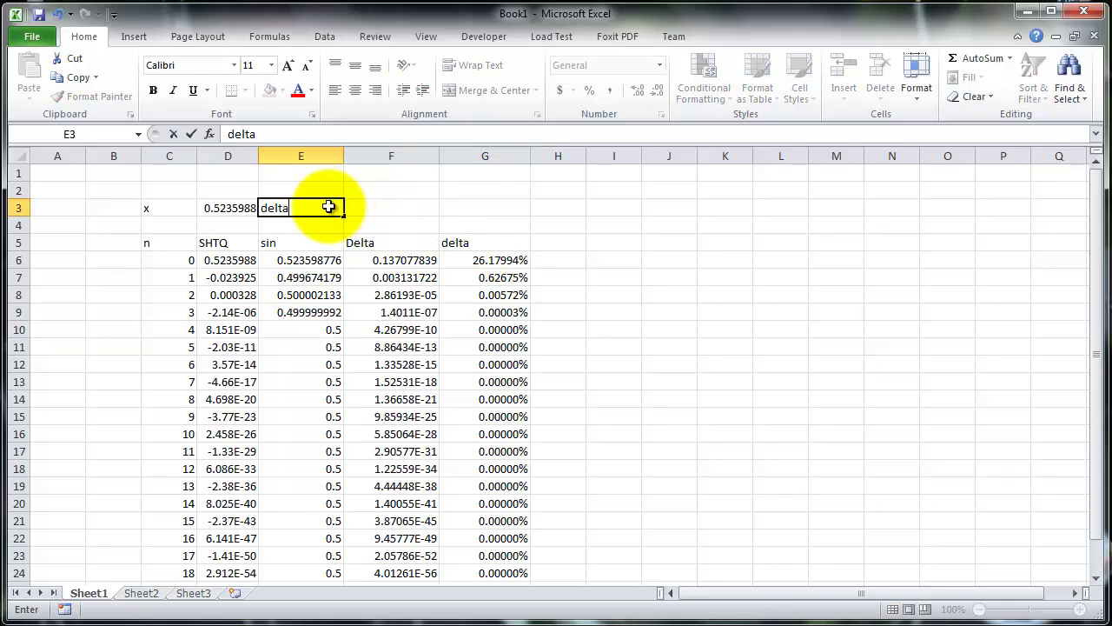
pyautogui.press('Return')
pyautogui.press('Right')
pyautogui.press('Up')
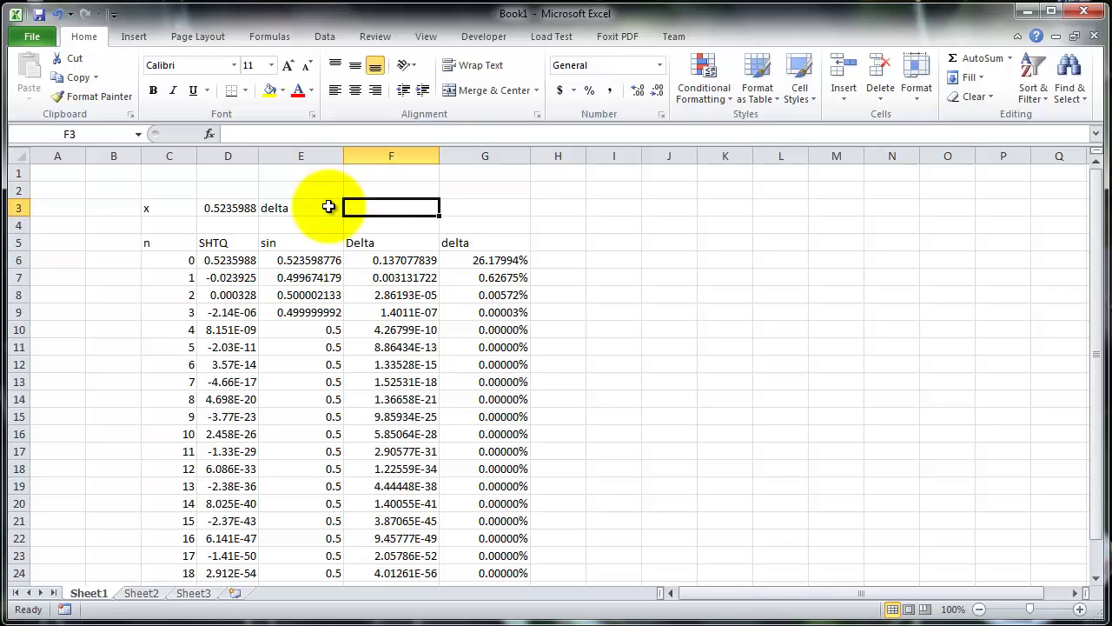
pyautogui.write('0')
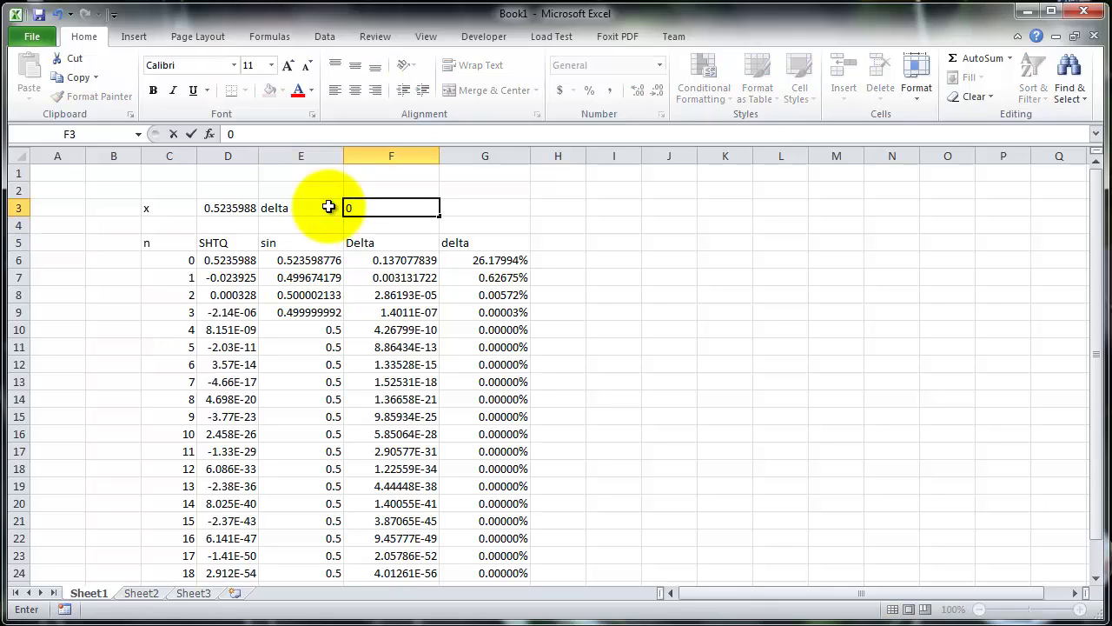
pyautogui.write('.05%')
pyautogui.press('Return')
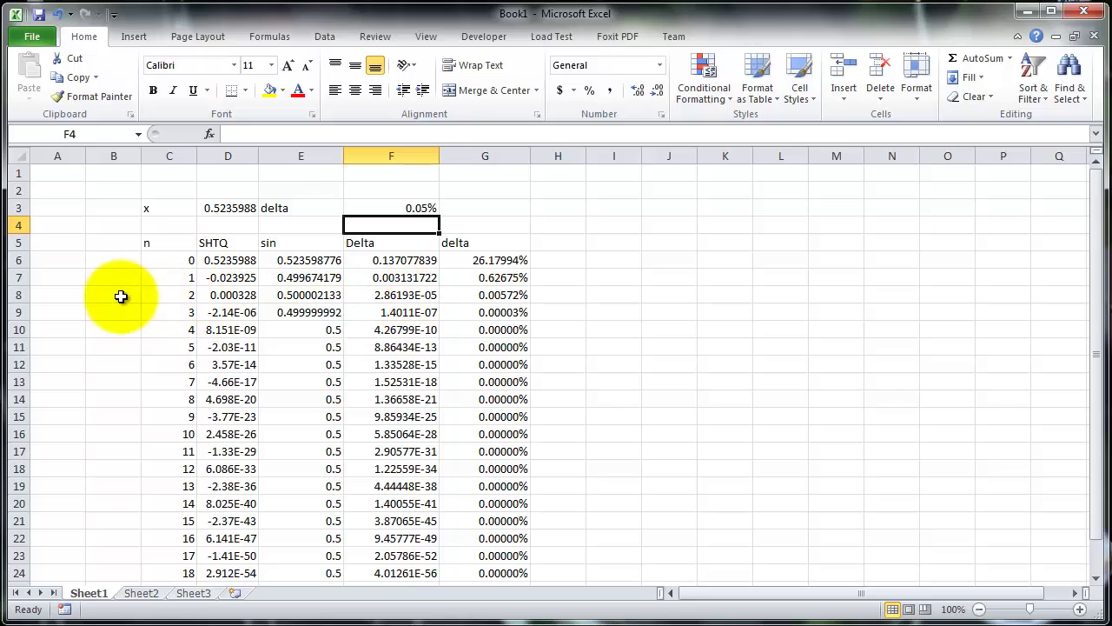
pyautogui.moveTo(62, 296); pyautogui.dragTo(509, 296)
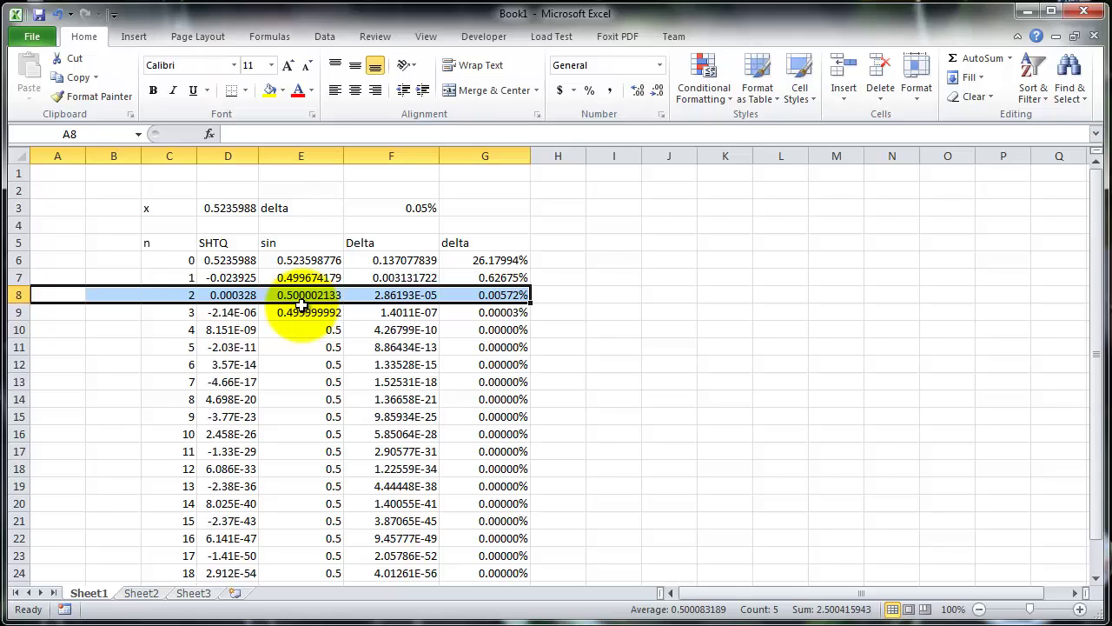
# - Enter the header dkd in H5 and the stopping condition =G6<=F3 in H6
pyautogui.click(563, 242)
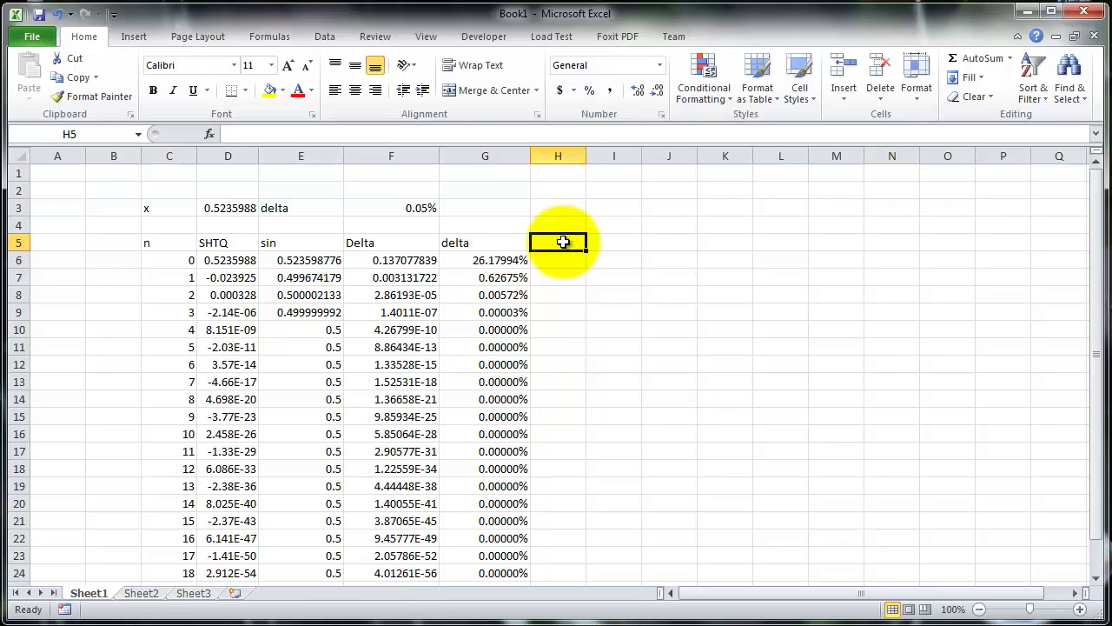
pyautogui.write('dkd')
pyautogui.press('Return')
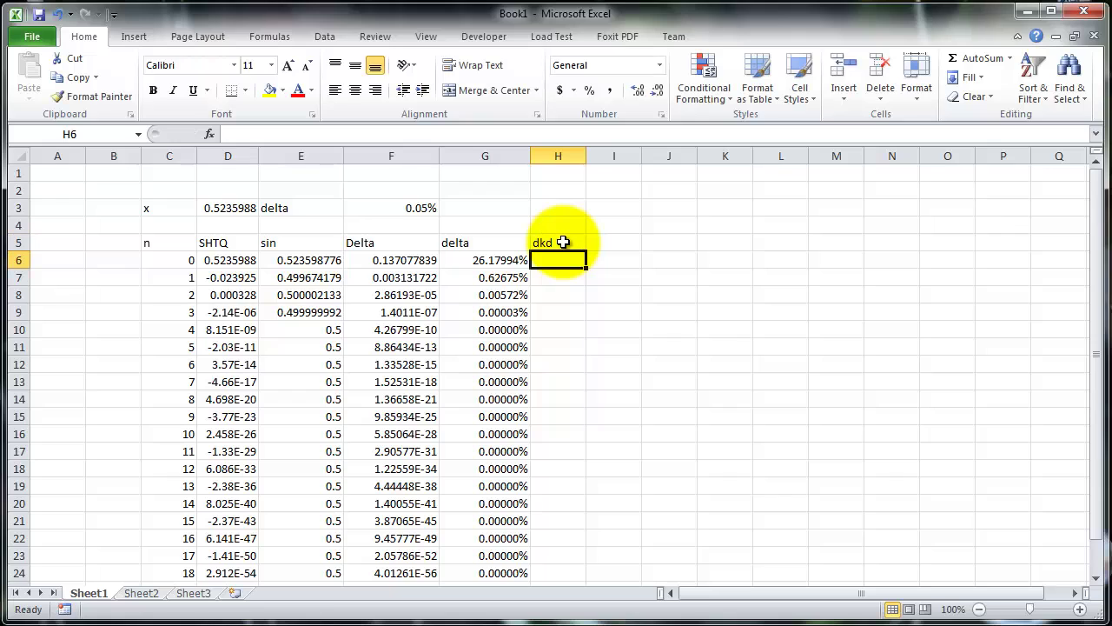
pyautogui.write('=')
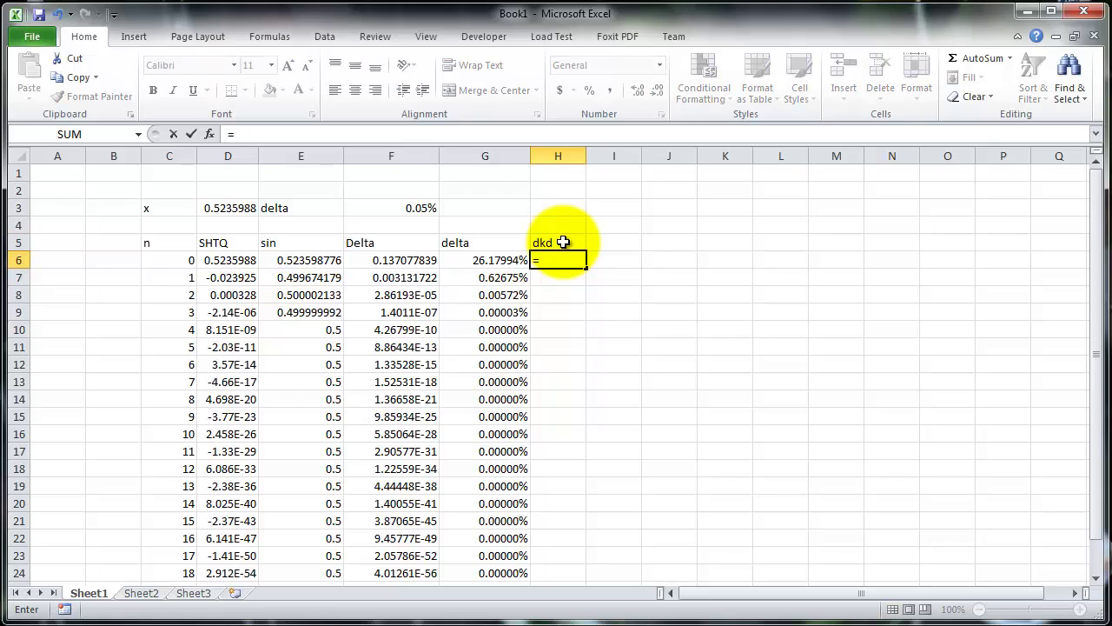
pyautogui.click(497, 259)
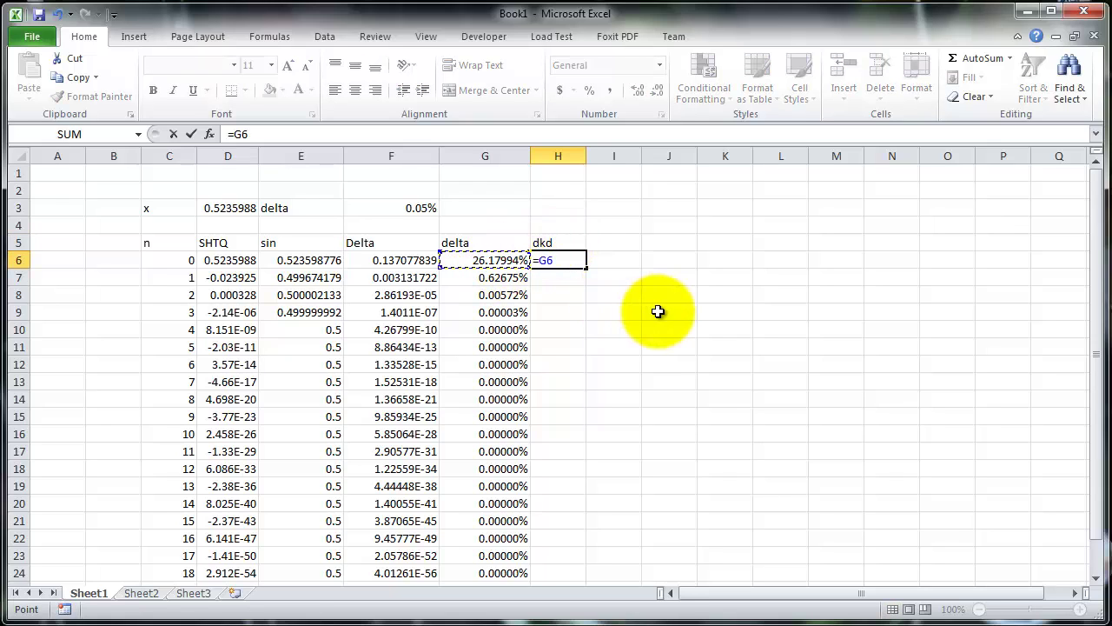
pyautogui.write('<=')
pyautogui.click(424, 207)
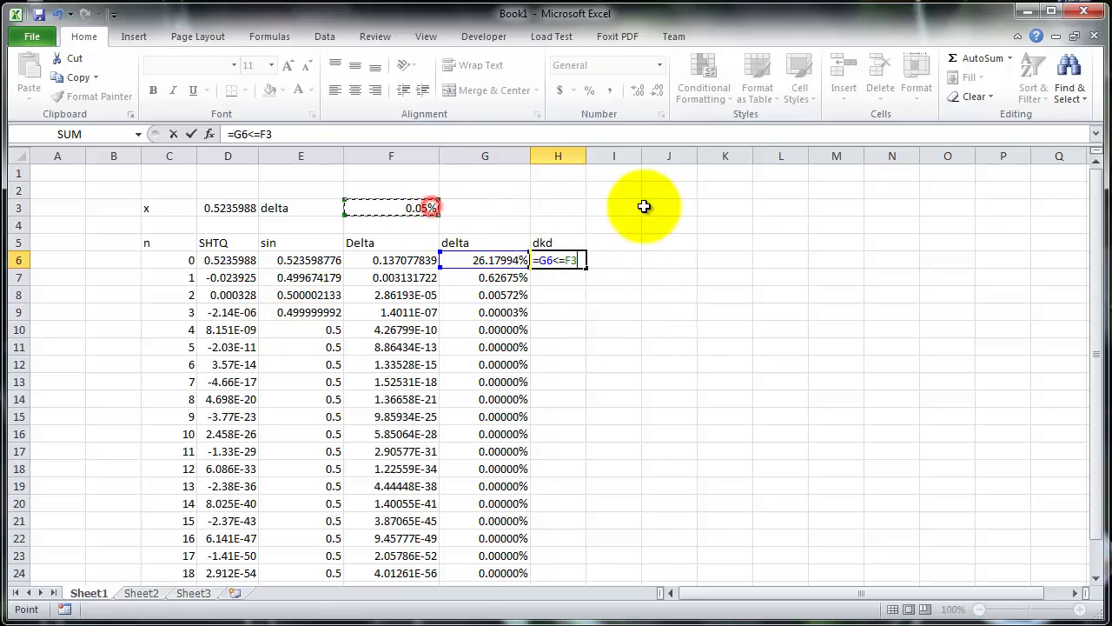
pyautogui.press('Return')
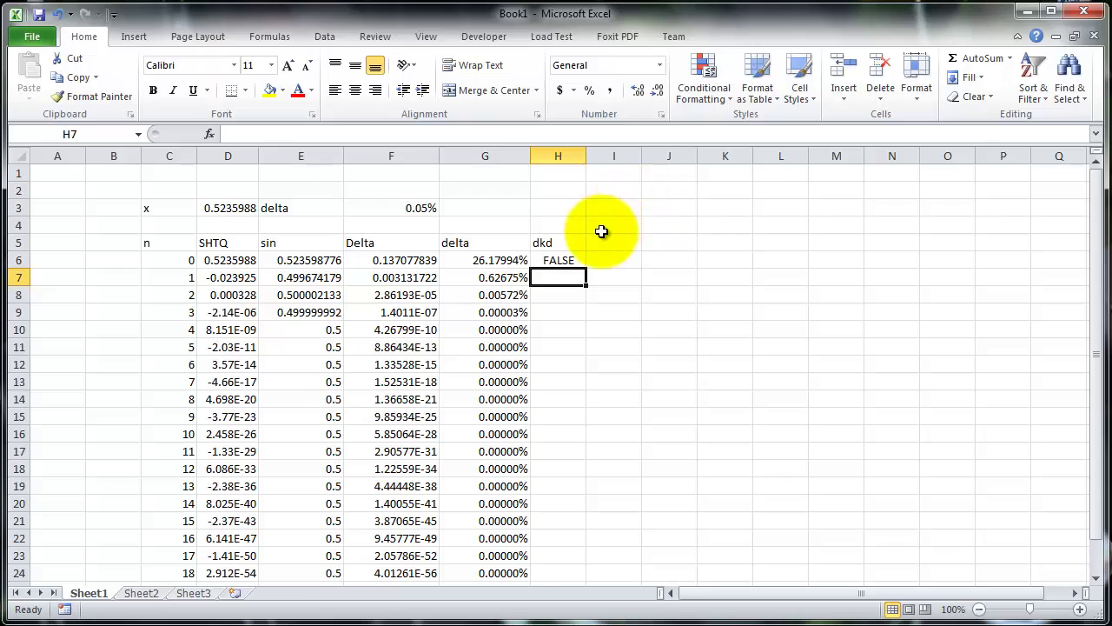
# - Fill the dkd formula from H6 down to the table's last row and select the n = 2 row
pyautogui.click(571, 258)
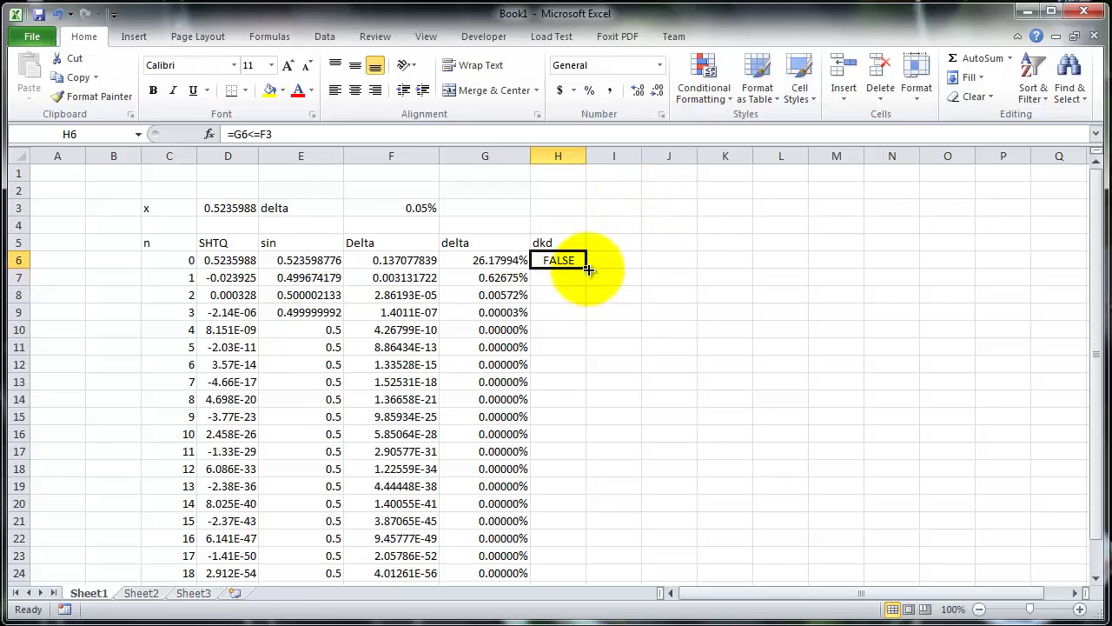
pyautogui.doubleClick(586, 270)
pyautogui.moveTo(561, 291); pyautogui.dragTo(195, 295)
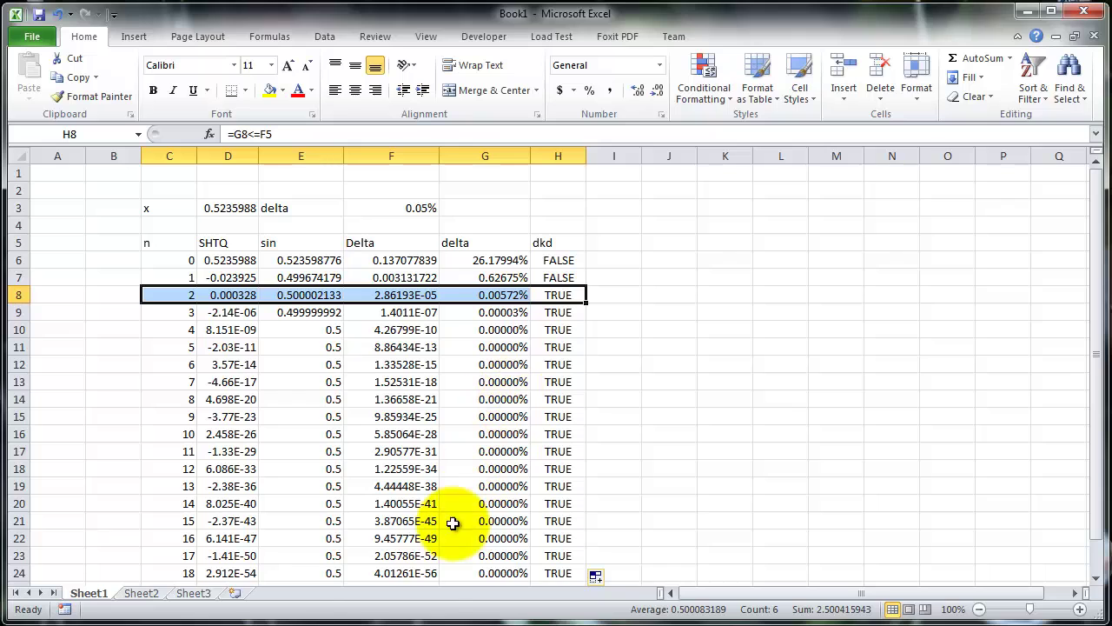
# - Switch to Word to review the Maclaurin expansion of sin x and its summation formula, and return to Excel
pyautogui.click(408, 613)
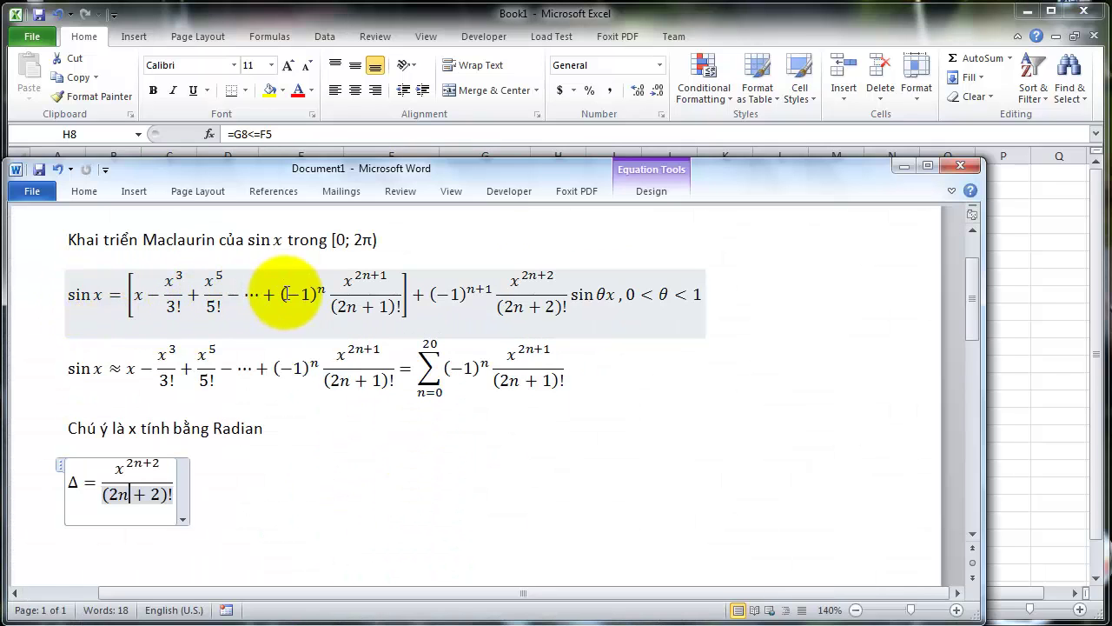
pyautogui.click(105, 293)
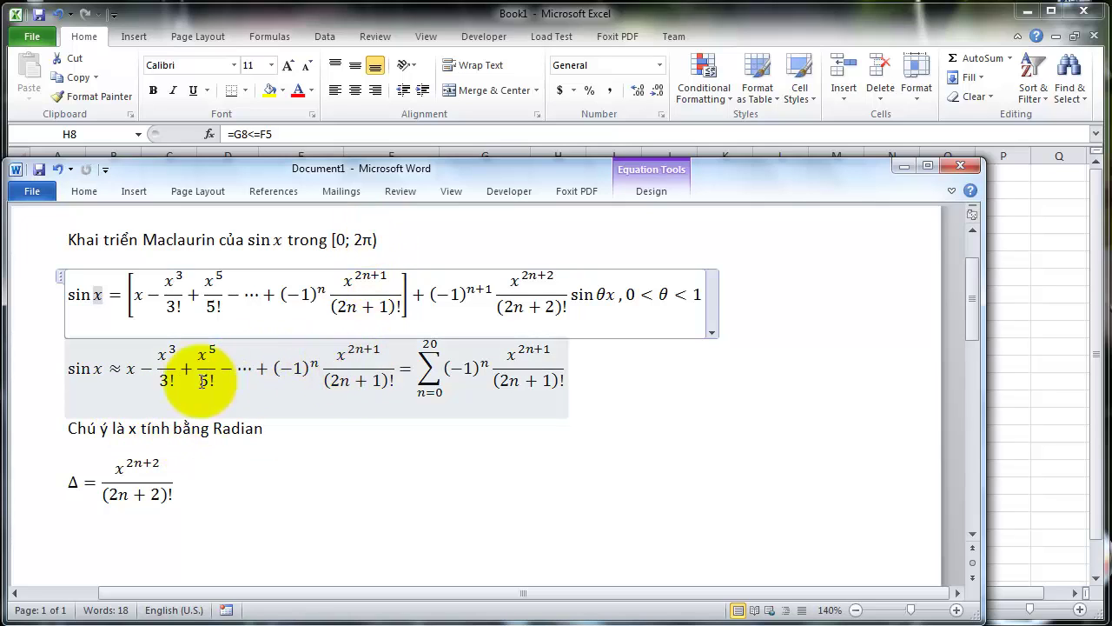
pyautogui.doubleClick(359, 349)
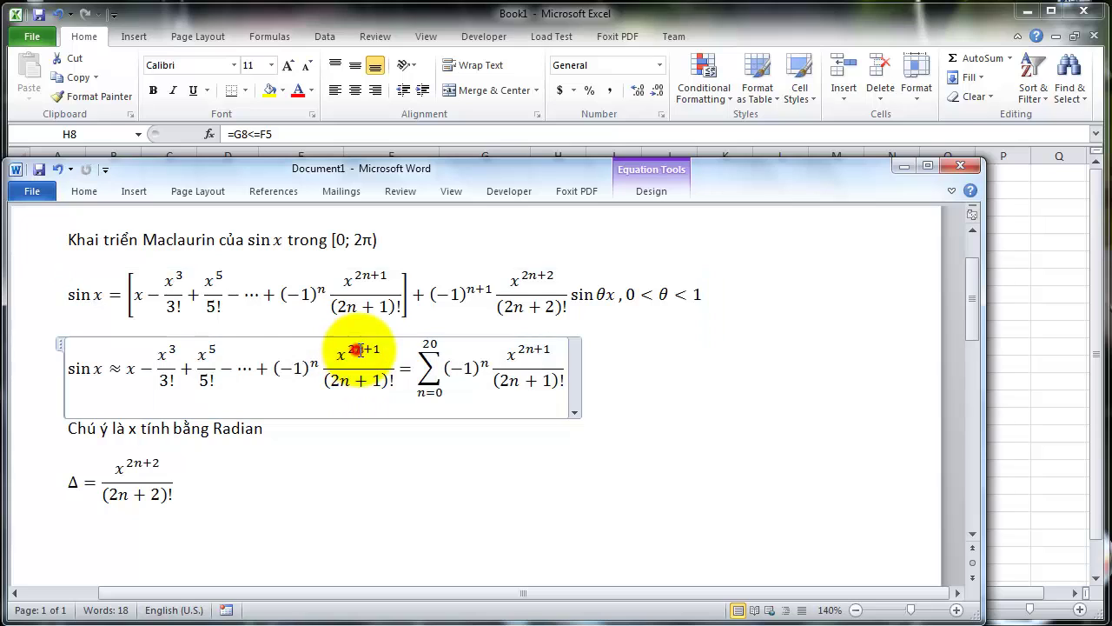
pyautogui.click(427, 391)
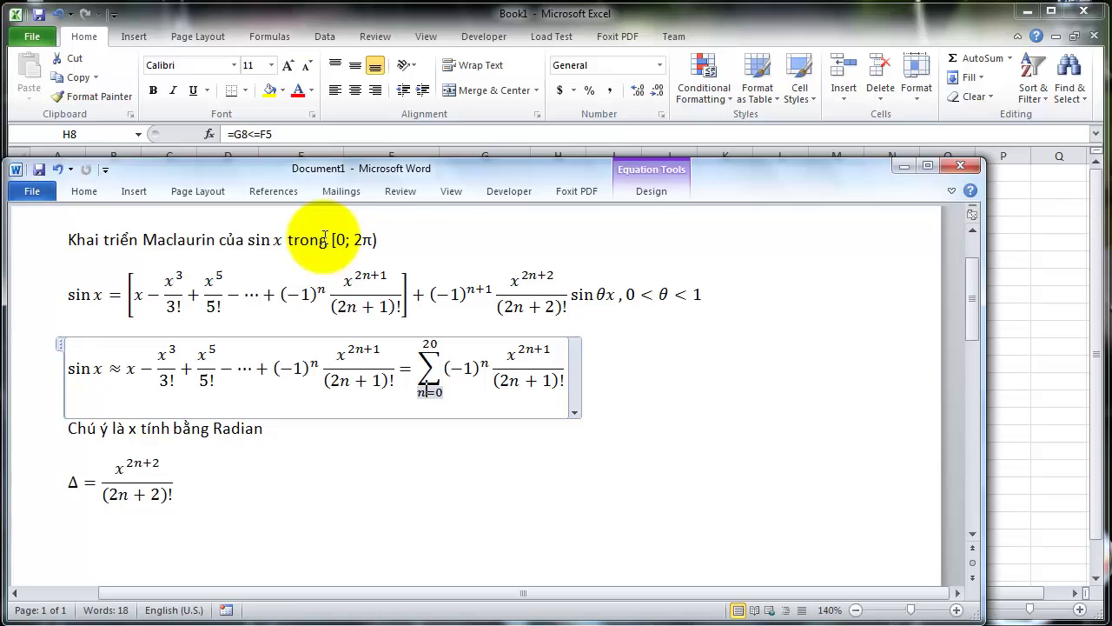
pyautogui.click(898, 166)
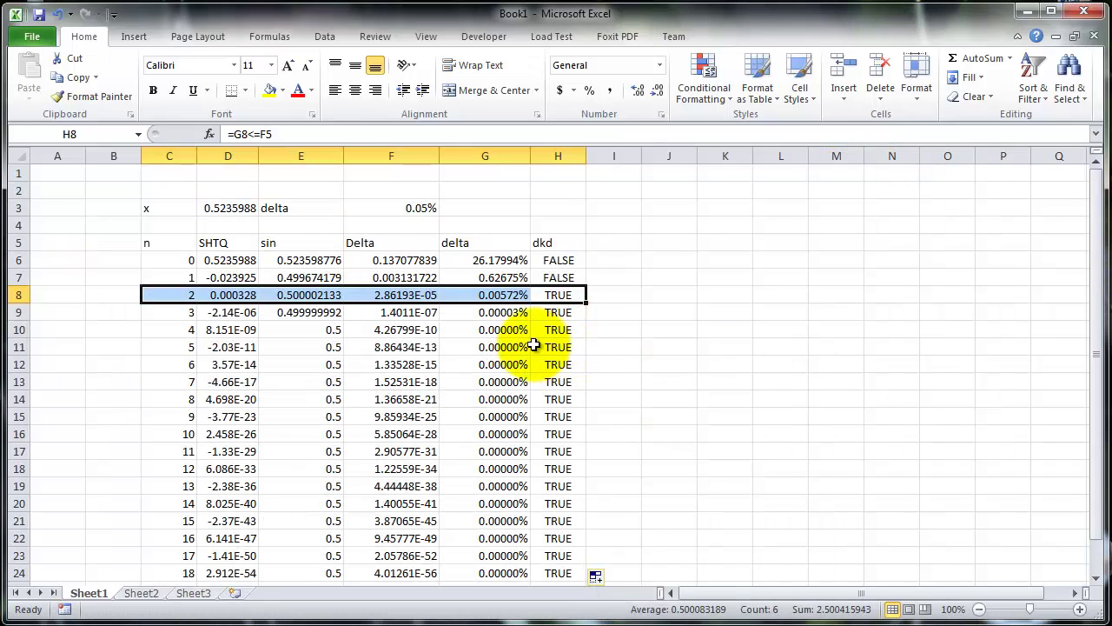
# - Change the x value in D3 to =PI()
pyautogui.click(363, 311)
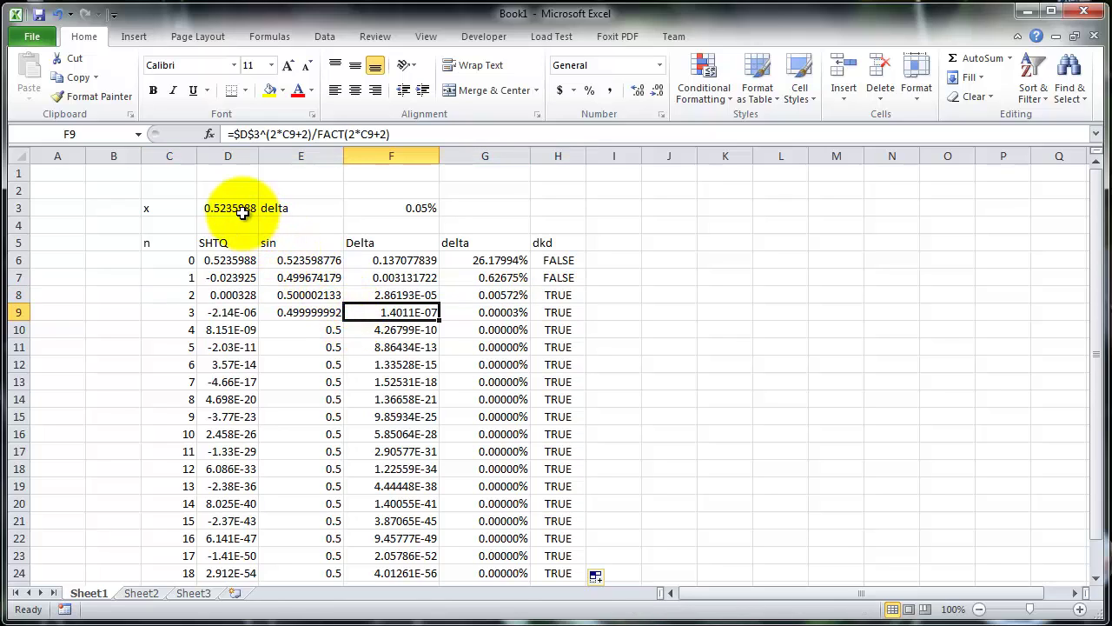
pyautogui.click(242, 212)
pyautogui.click(284, 134)
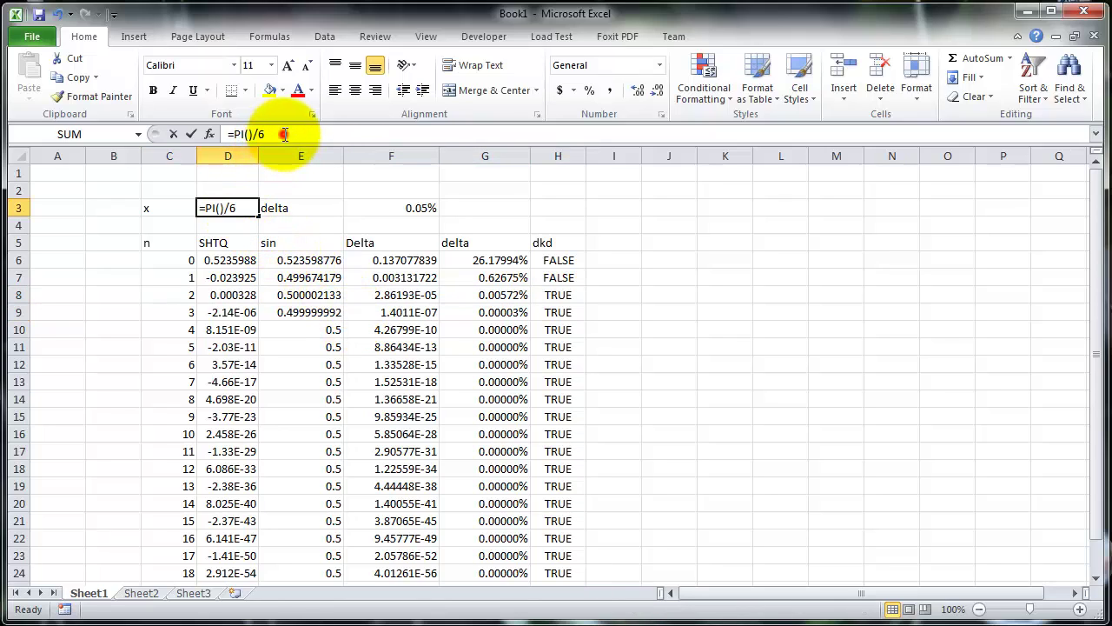
pyautogui.press('BackSpace')
pyautogui.press('BackSpace')
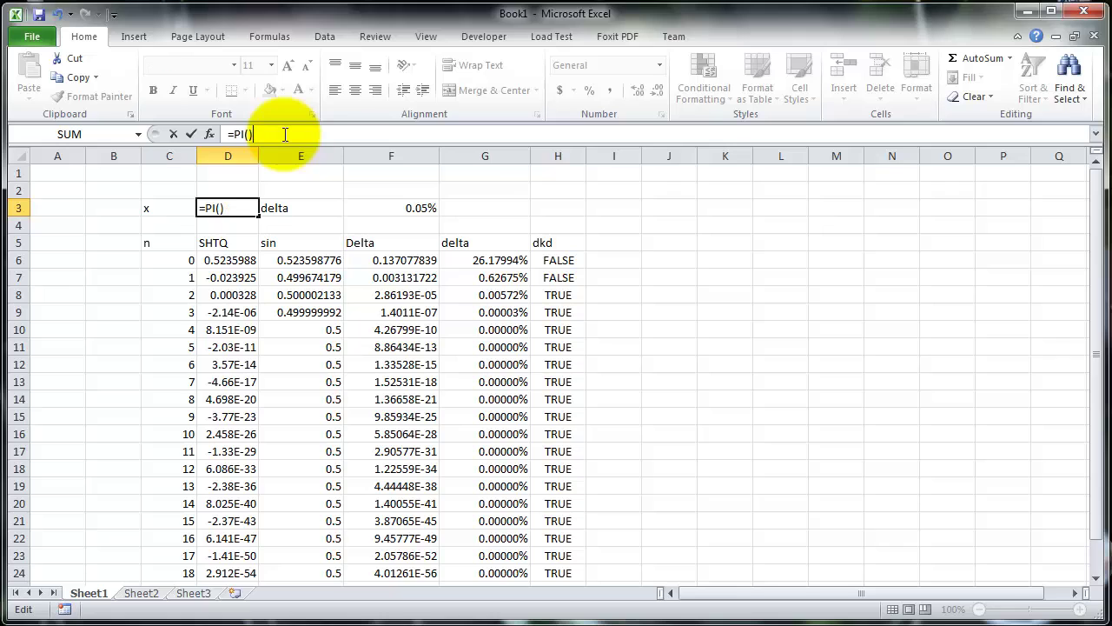
pyautogui.press('Return')
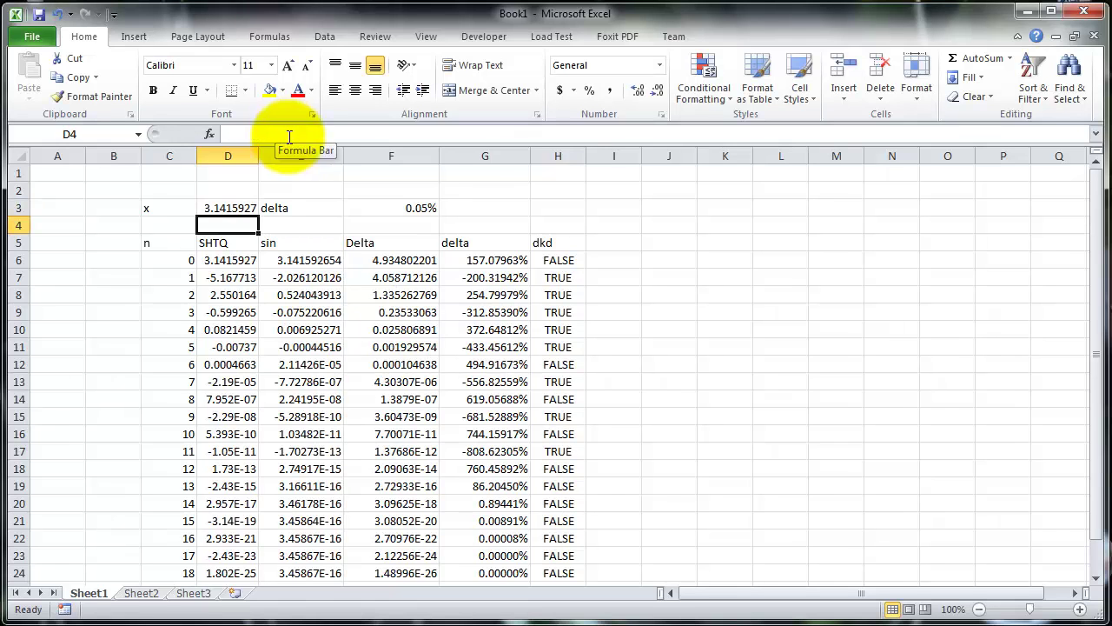
# - Review the recalculated errors and dkd results for all n, and inspect the relative error formula in G6
pyautogui.click(242, 207)
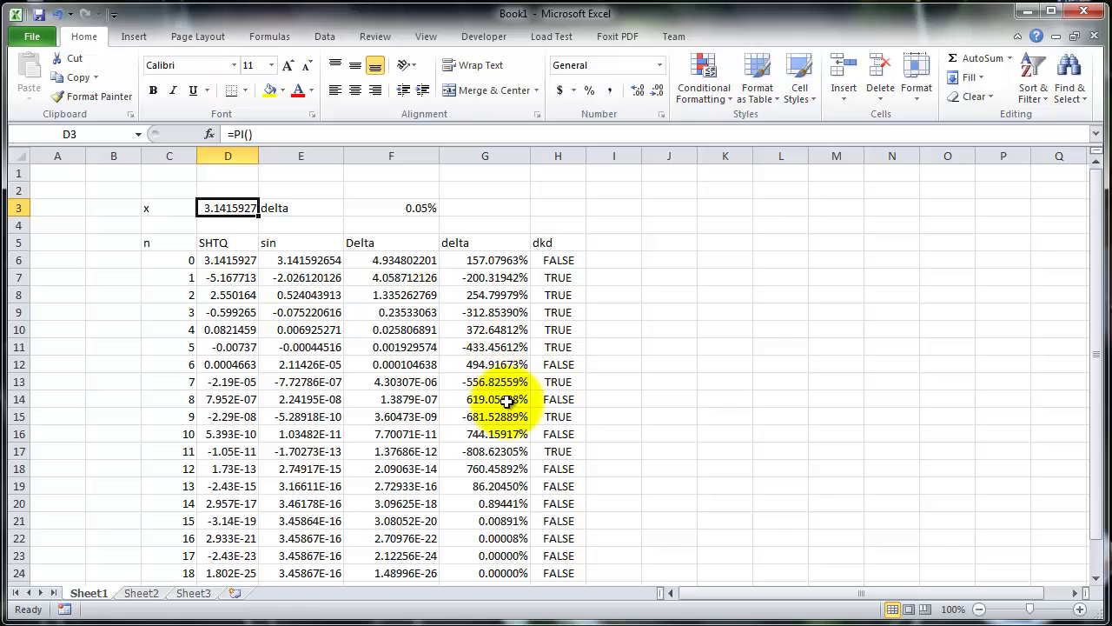
pyautogui.scroll(-1, 506, 532)
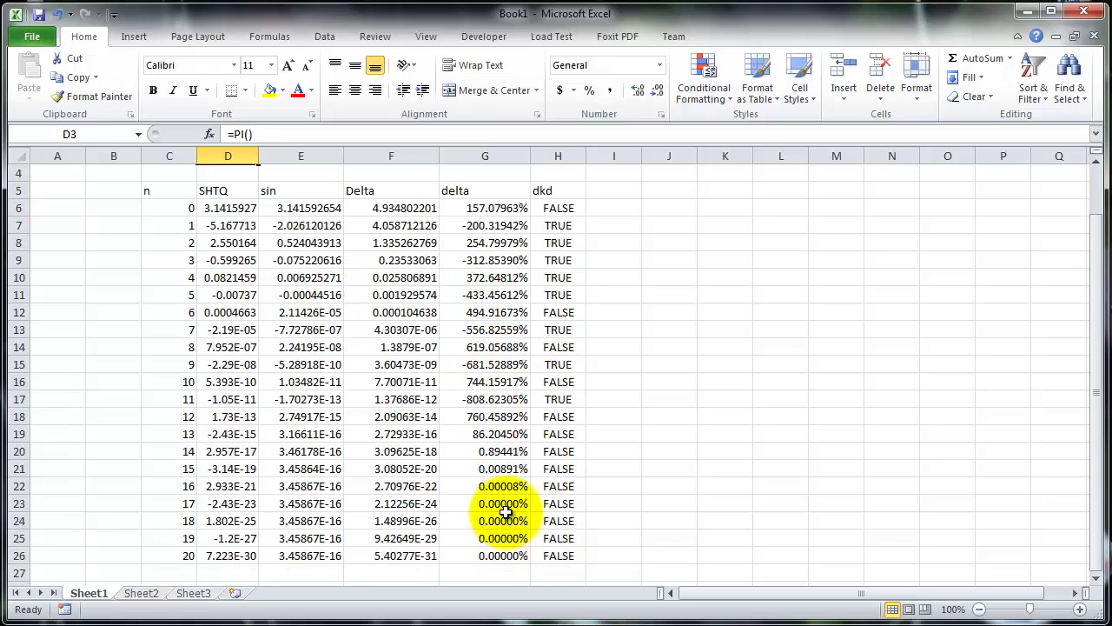
pyautogui.scroll(1, 432, 505)
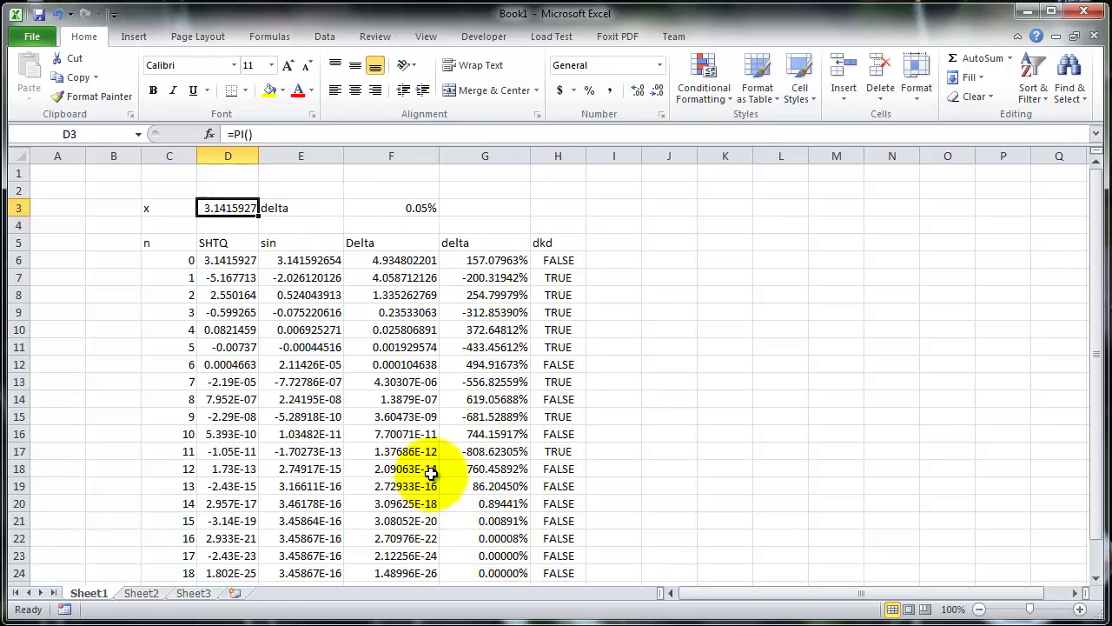
pyautogui.click(459, 262)
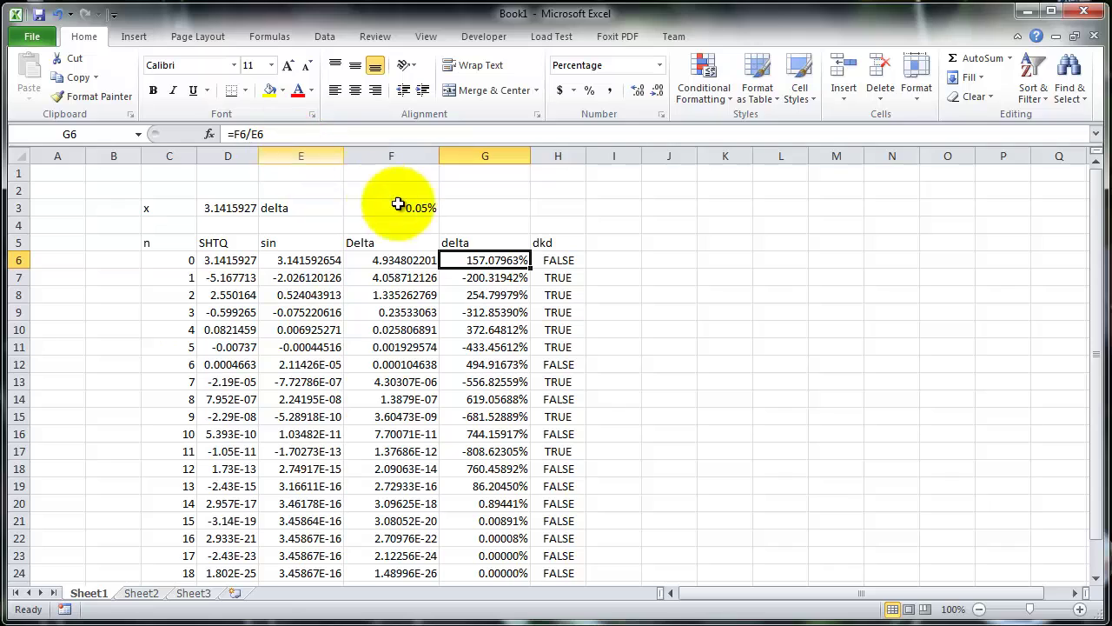
# - Change the relative error formula in G6 to =F6/ABS(E6) and fill it down to the table's last row
pyautogui.click(250, 136)
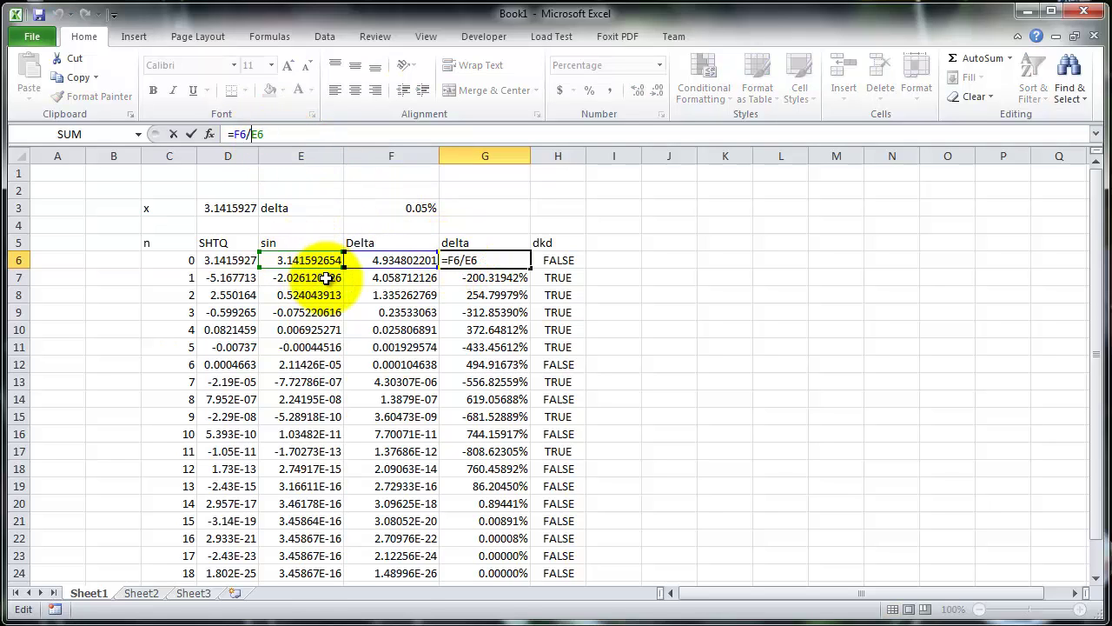
pyautogui.write('abs(')
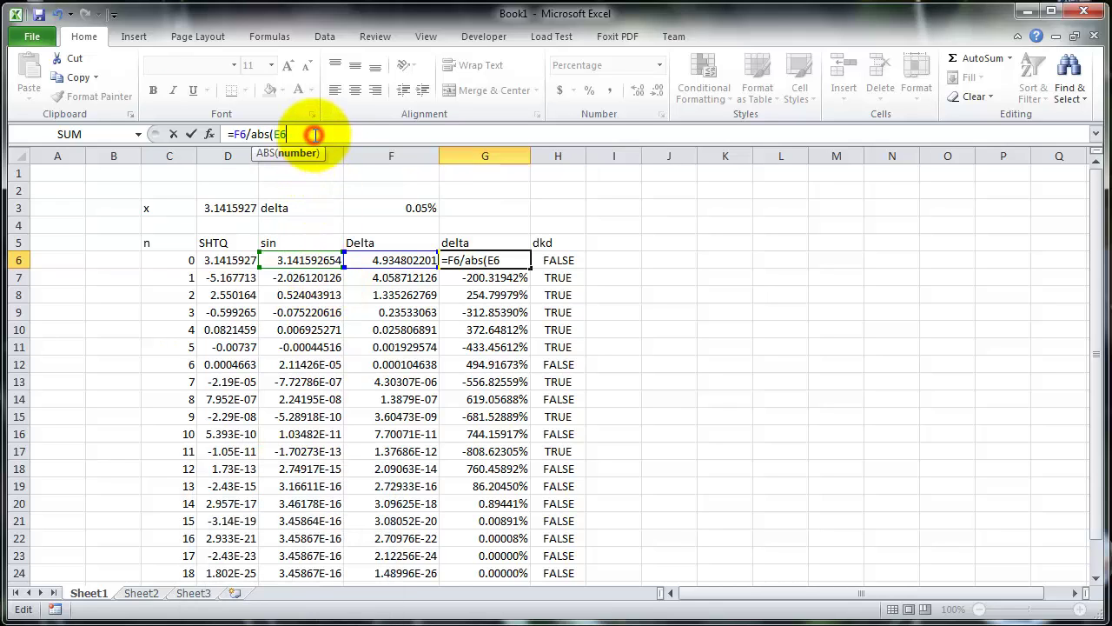
pyautogui.write(')')
pyautogui.press('Return')
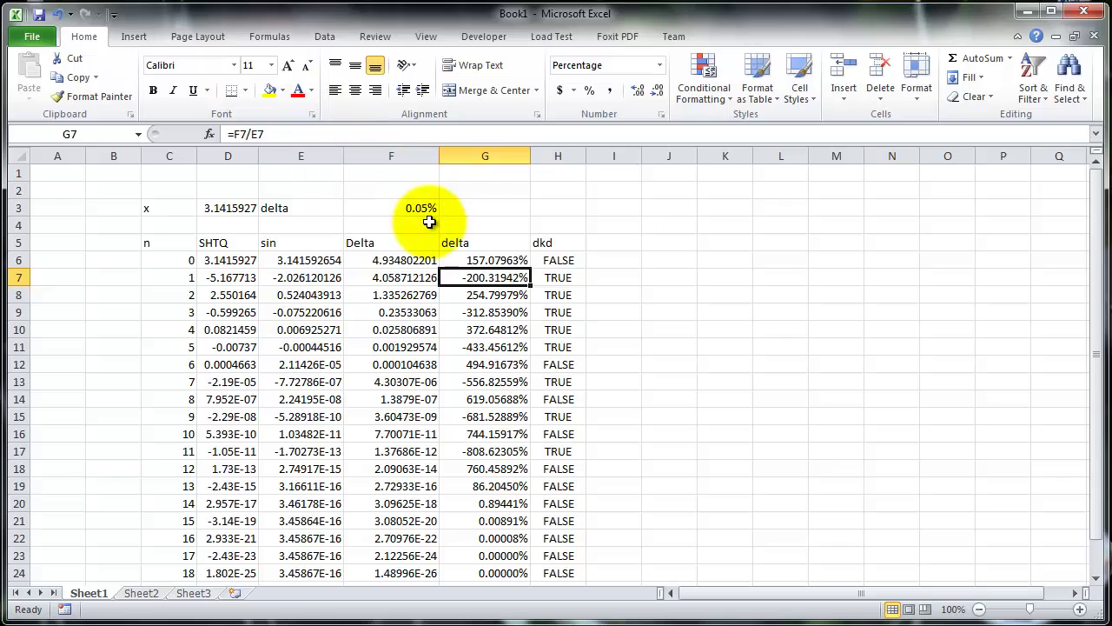
pyautogui.click(467, 260)
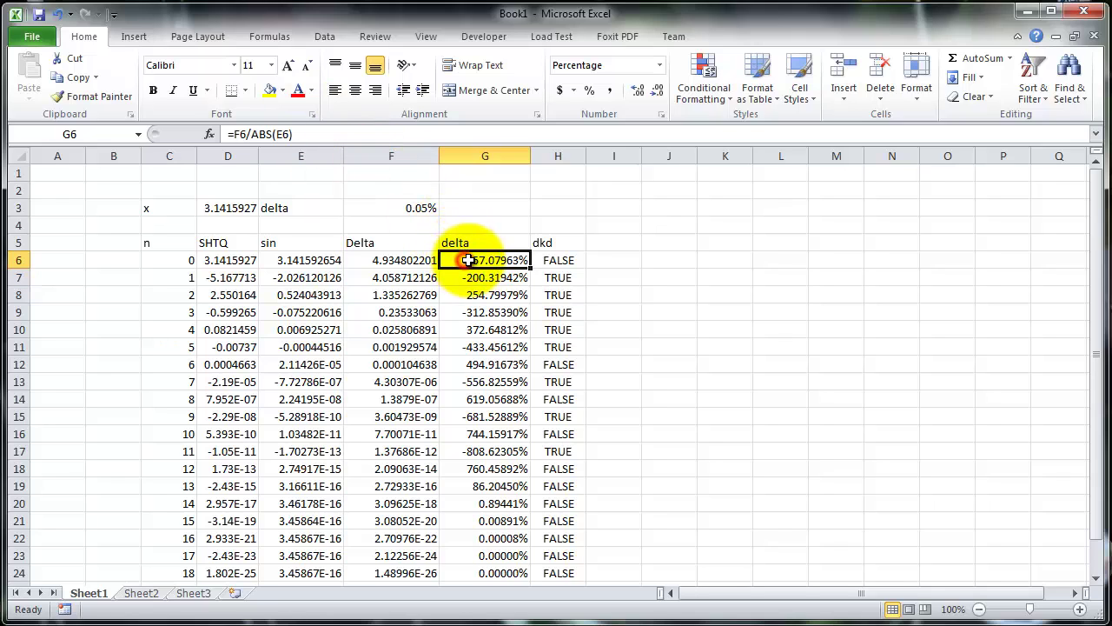
pyautogui.doubleClick(529, 267)
# - Examine the refilled relative error formulas and values in column G down to n = 20 against the dkd results
pyautogui.click(525, 279)
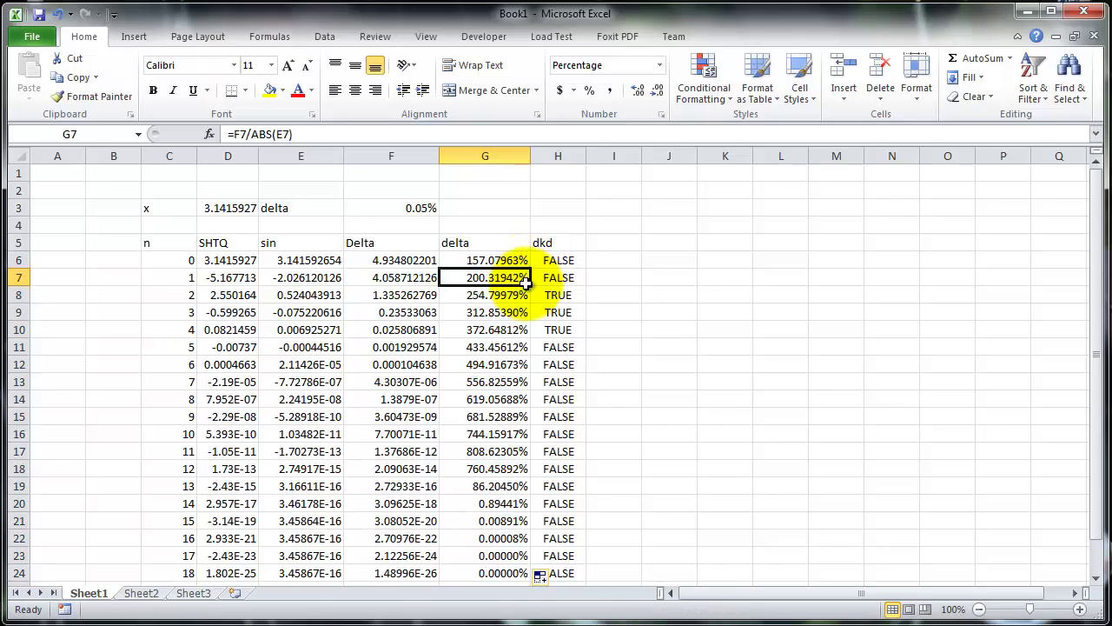
pyautogui.click(521, 293)
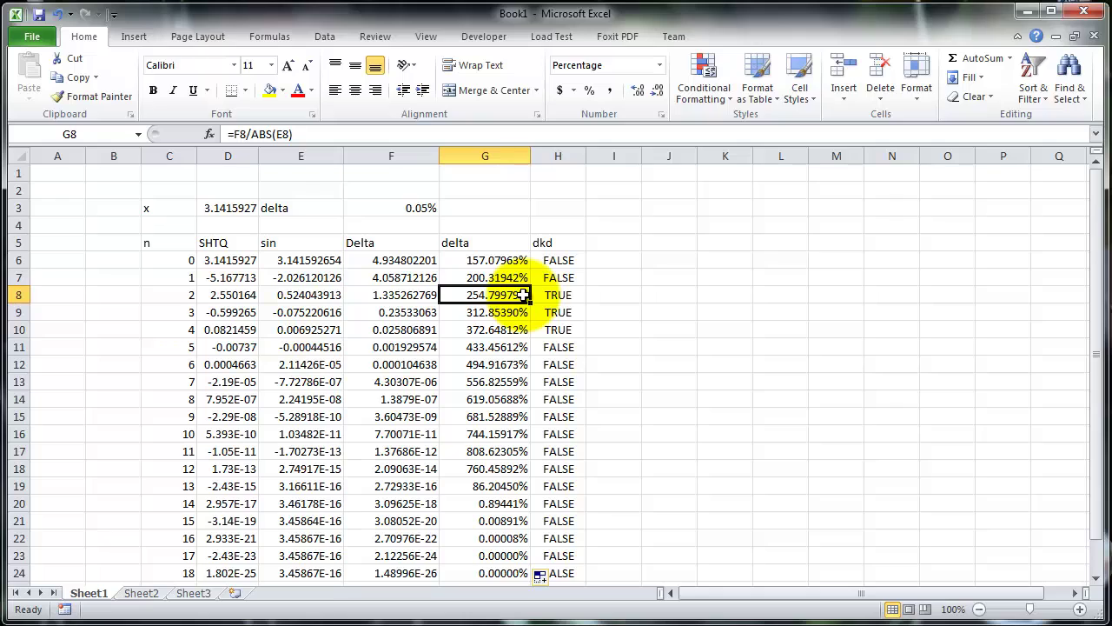
pyautogui.click(519, 260)
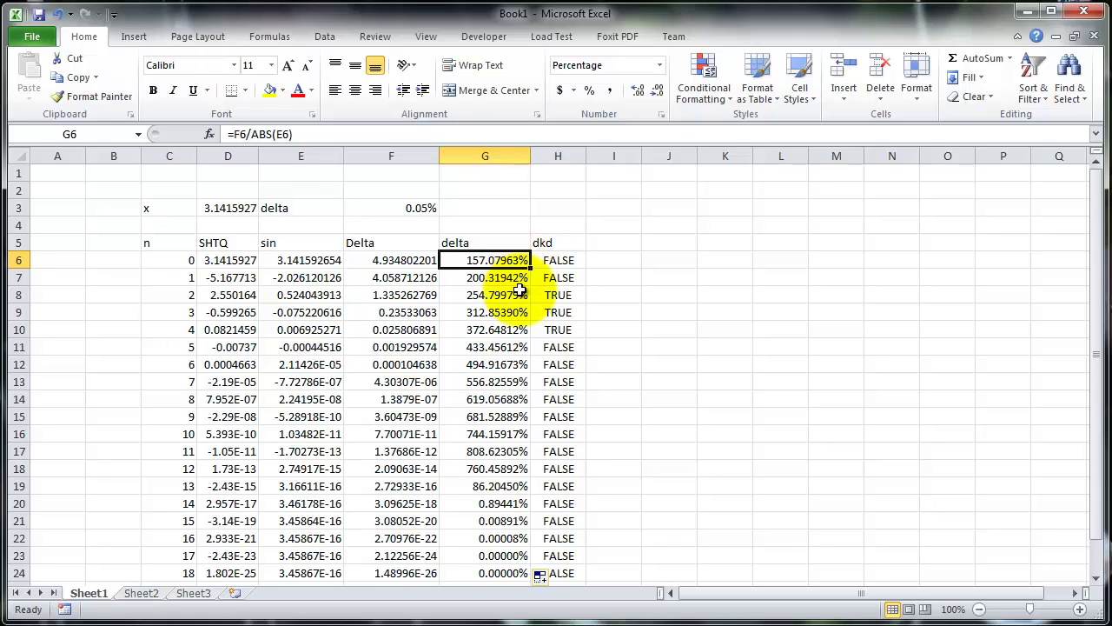
pyautogui.scroll(-3, 519, 289)
pyautogui.scroll(1, 518, 290)
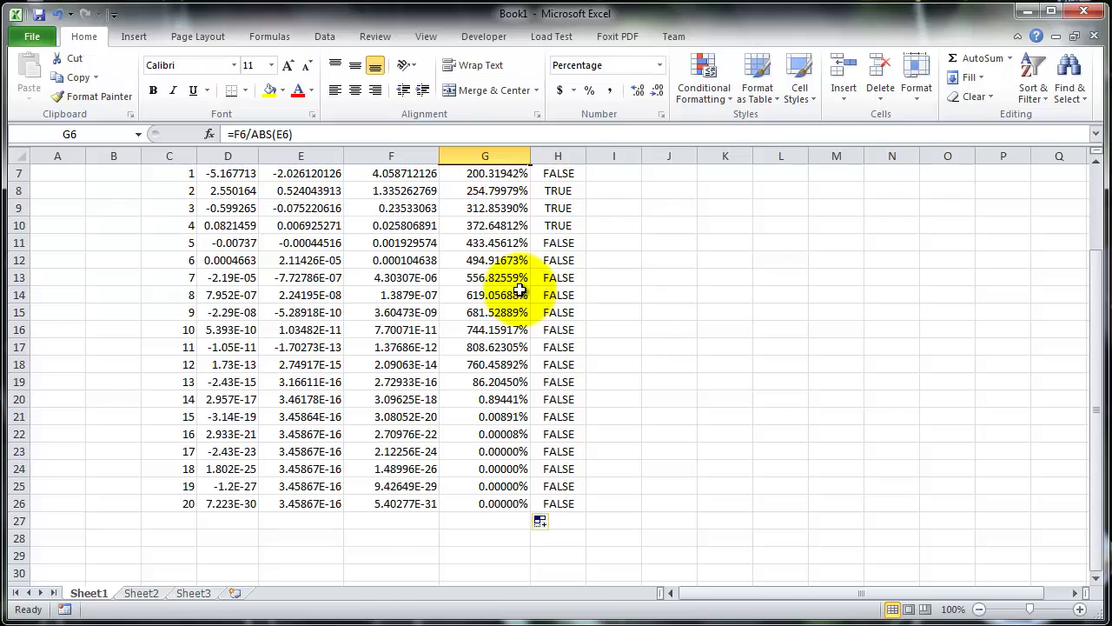
pyautogui.scroll(1, 519, 290)
pyautogui.scroll(1, 519, 289)
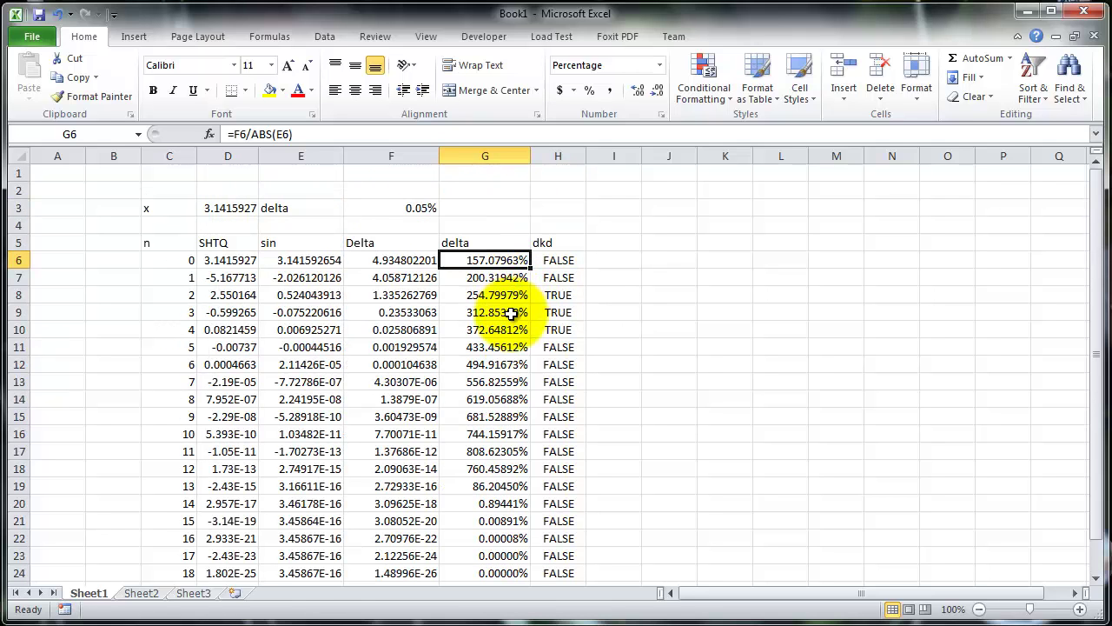
pyautogui.click(511, 313)
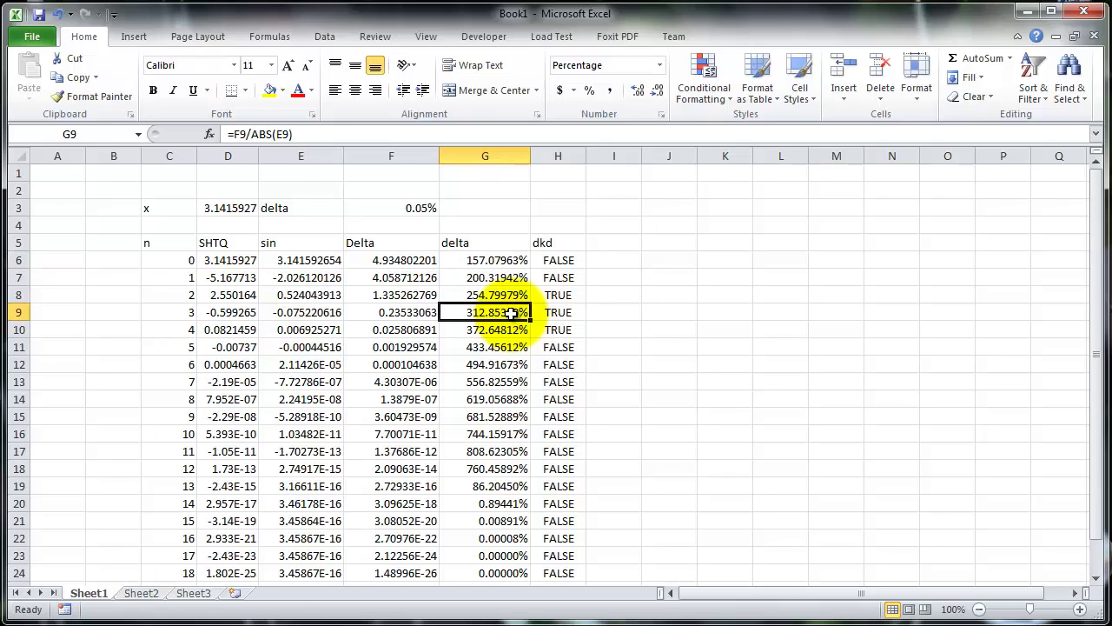
pyautogui.click(497, 260)
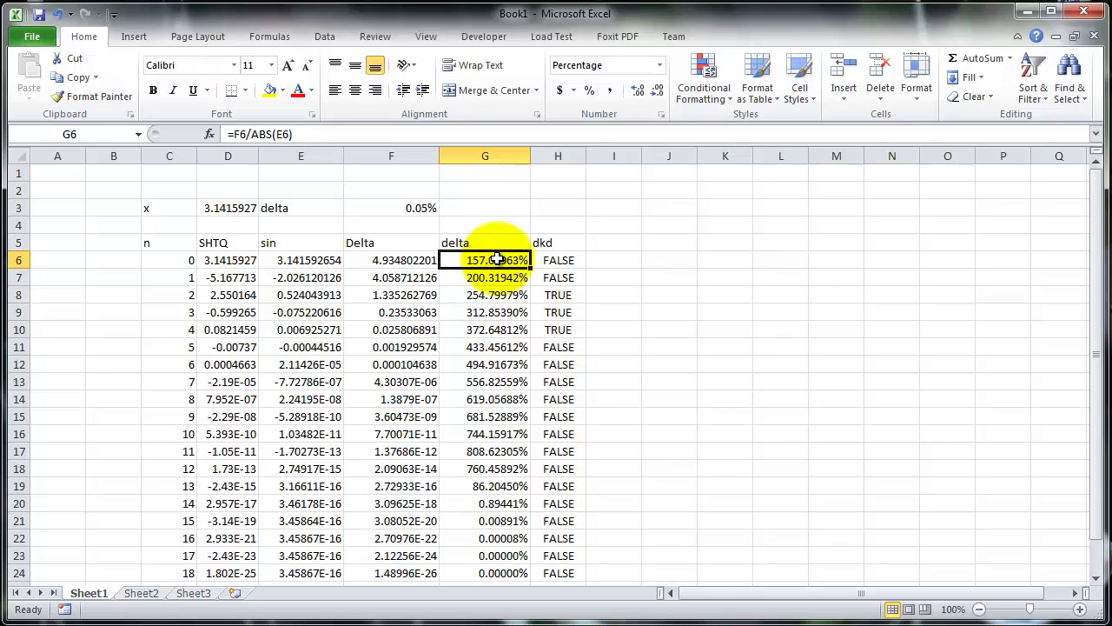
pyautogui.click(342, 132)
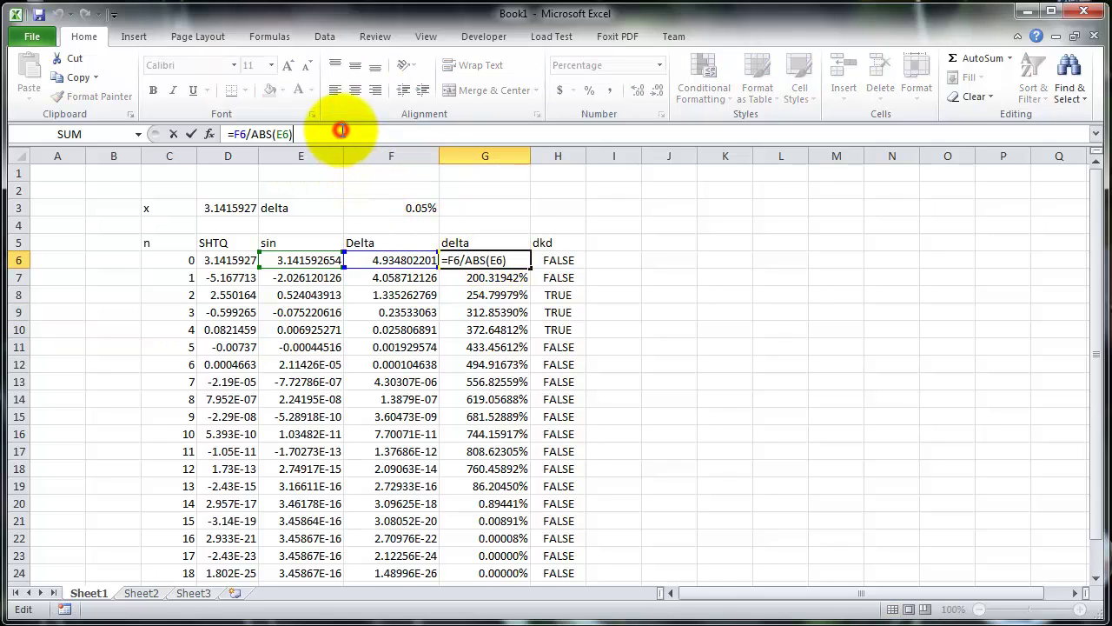
pyautogui.press('Return')
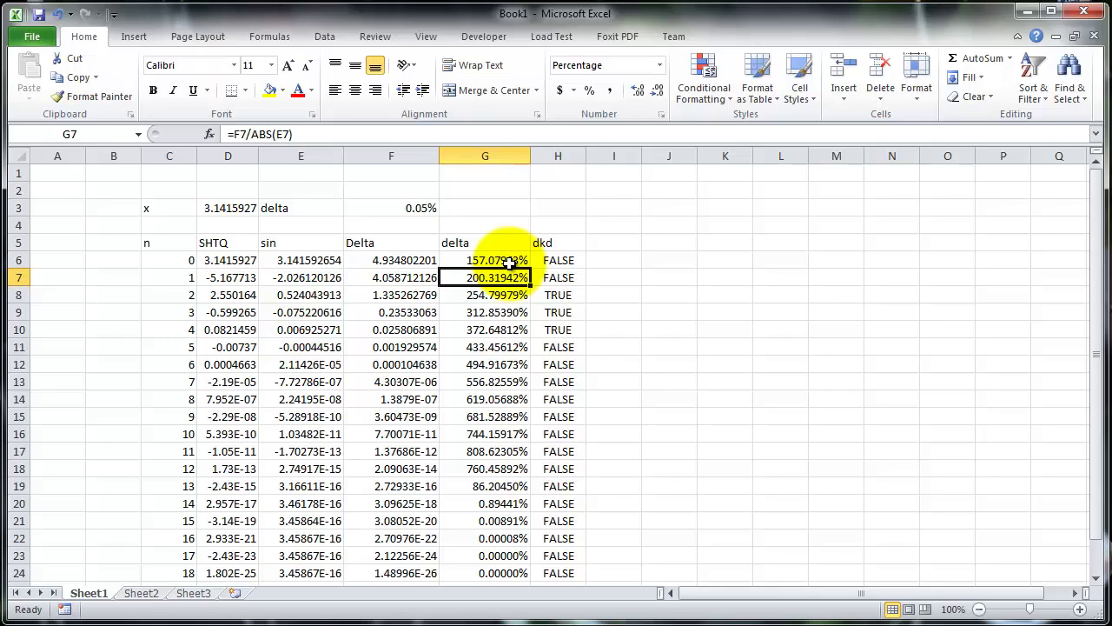
pyautogui.click(503, 292)
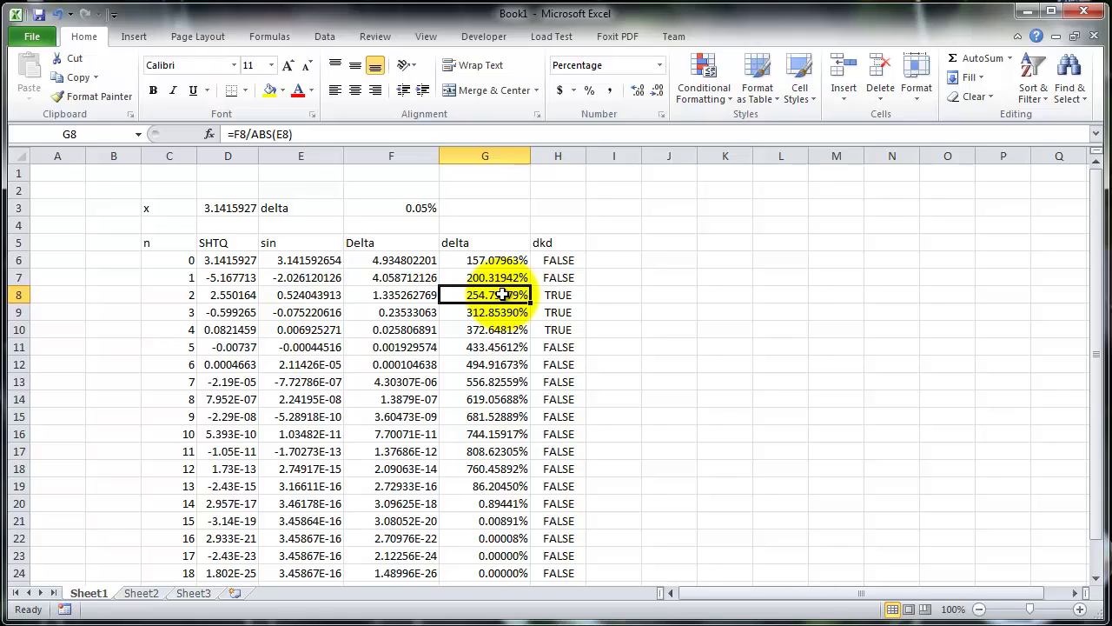
# - Make the error limit reference absolute in H6 (=G6<=$F$3) and fill the dkd formula down to the last row
pyautogui.click(555, 294)
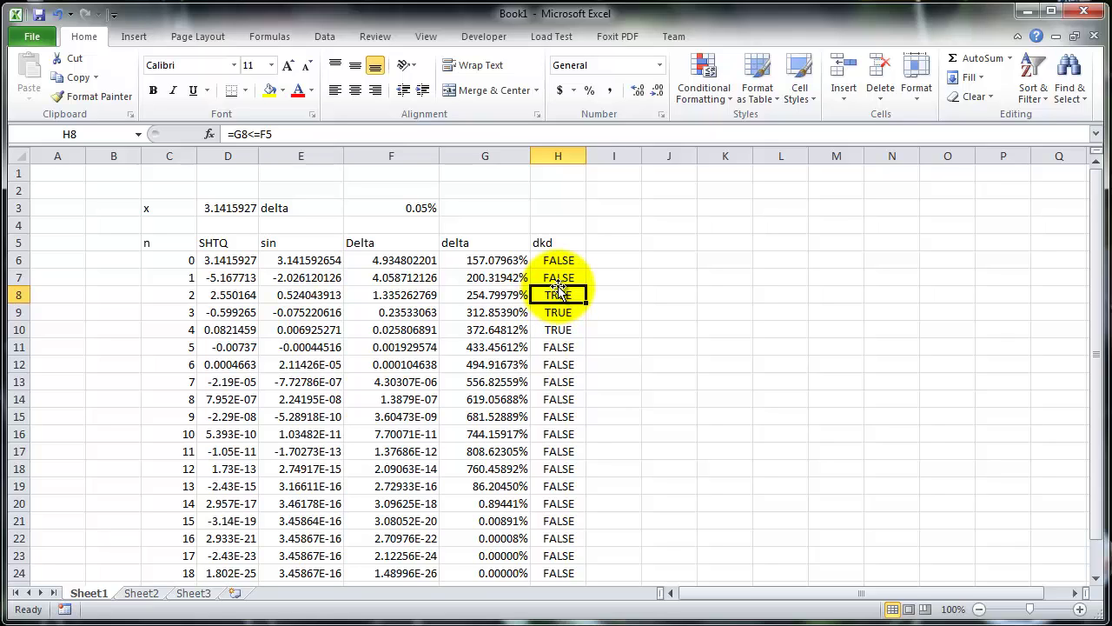
pyautogui.click(558, 260)
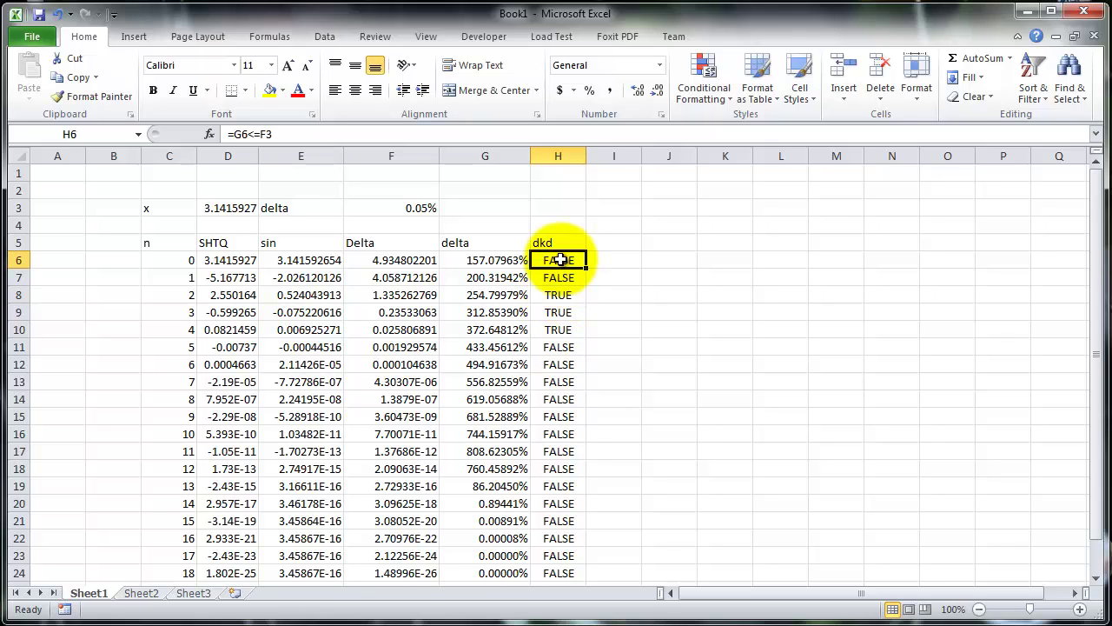
pyautogui.click(331, 139)
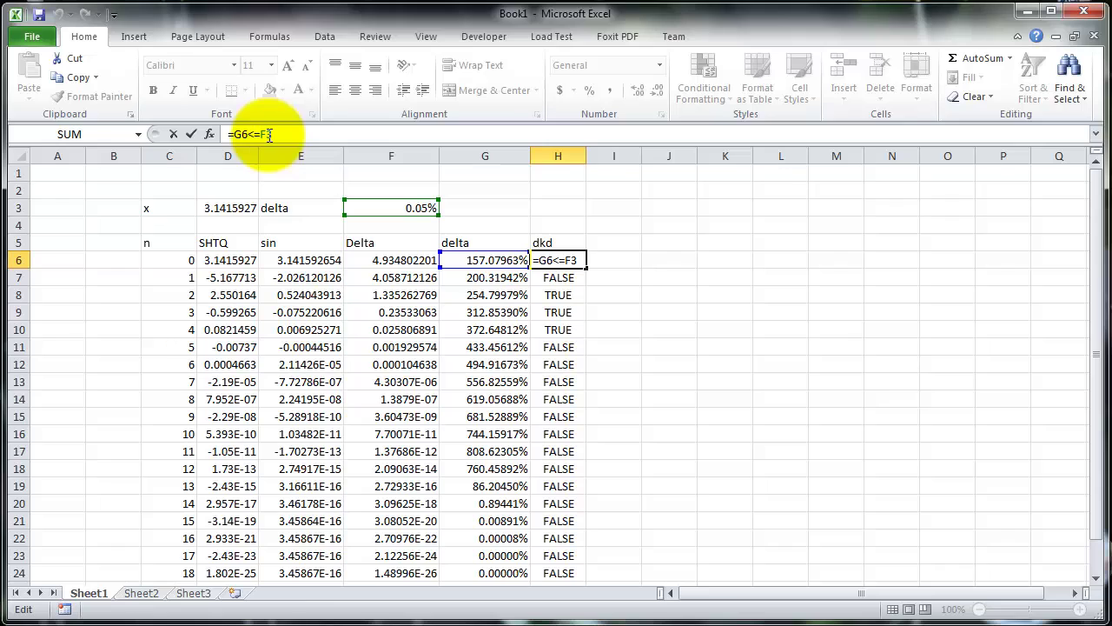
pyautogui.press('F4')
pyautogui.hotkey('shift', 'Return')
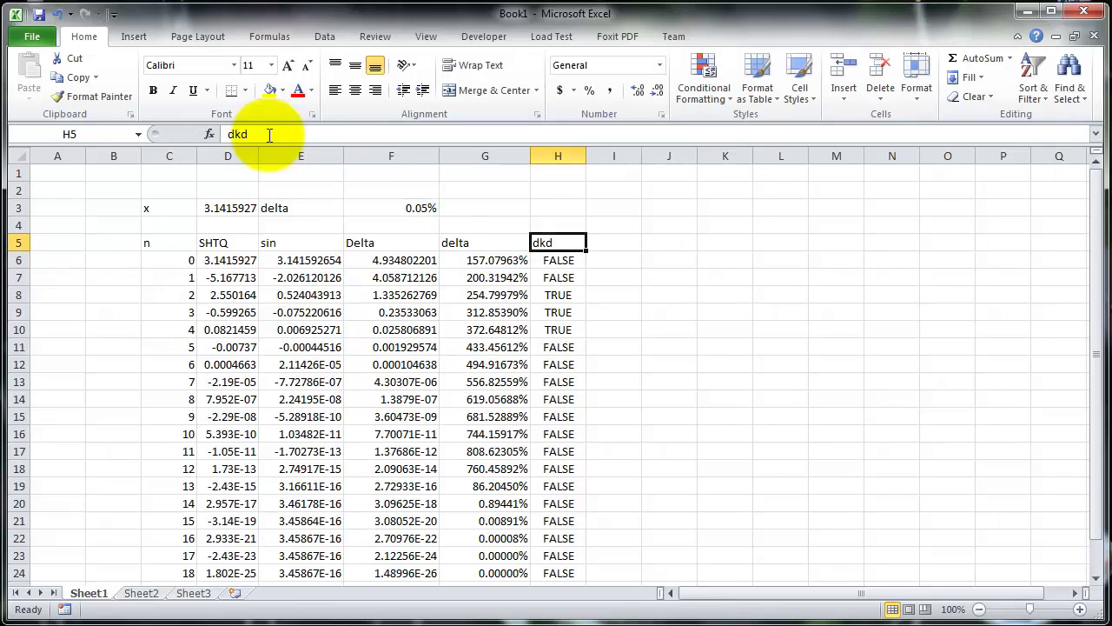
pyautogui.click(556, 260)
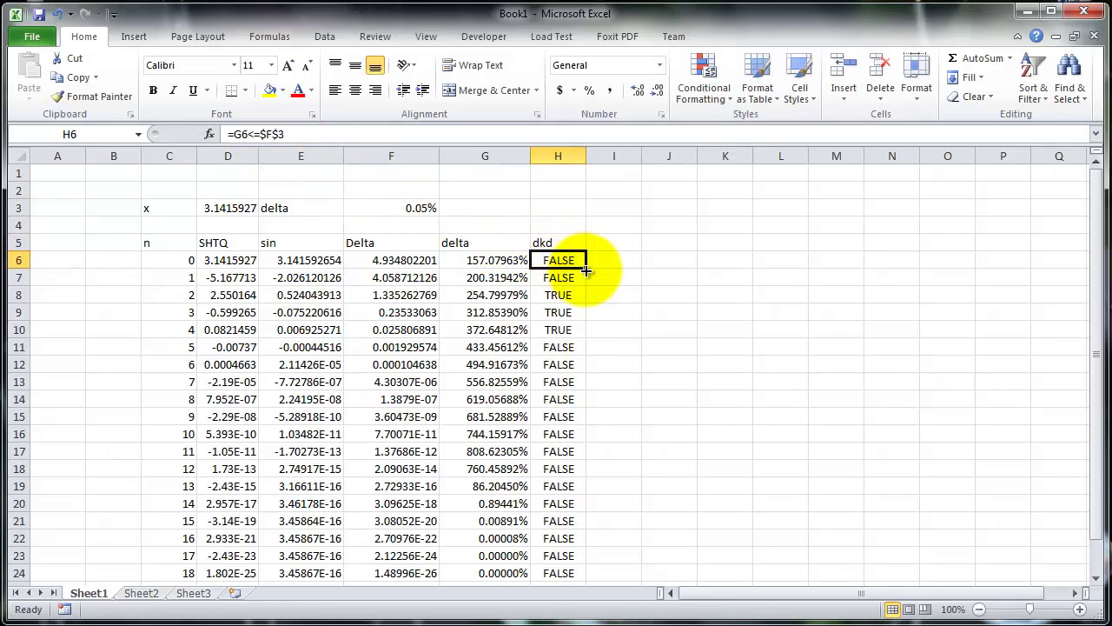
pyautogui.doubleClick(585, 268)
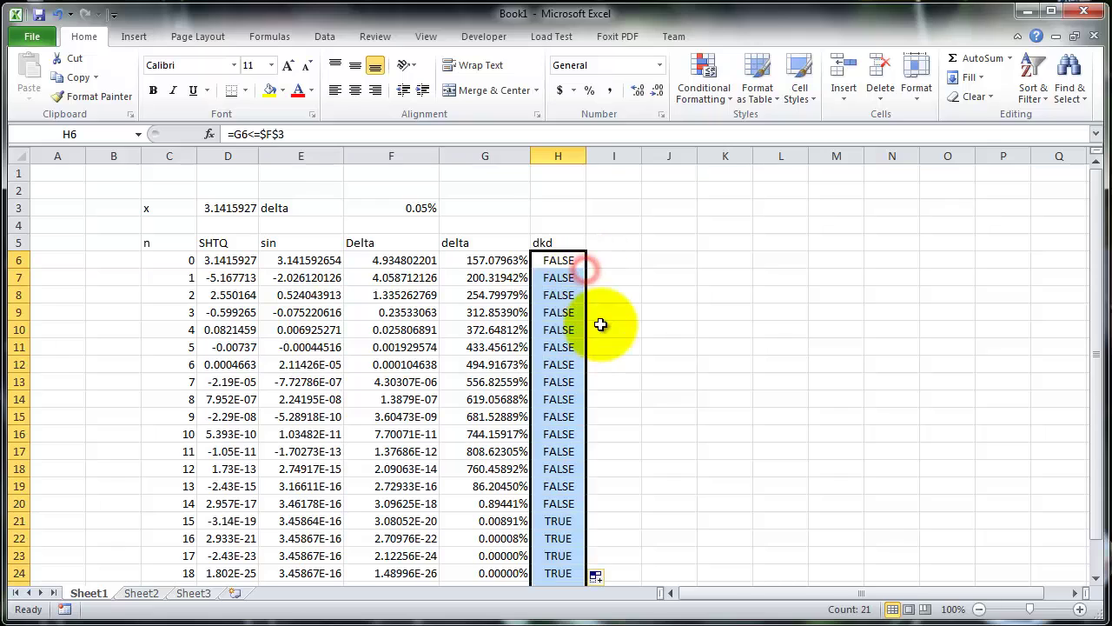
# - Check the copied dkd formula in H15 and the x value in D3, and highlight the n = 15 row
pyautogui.click(569, 414)
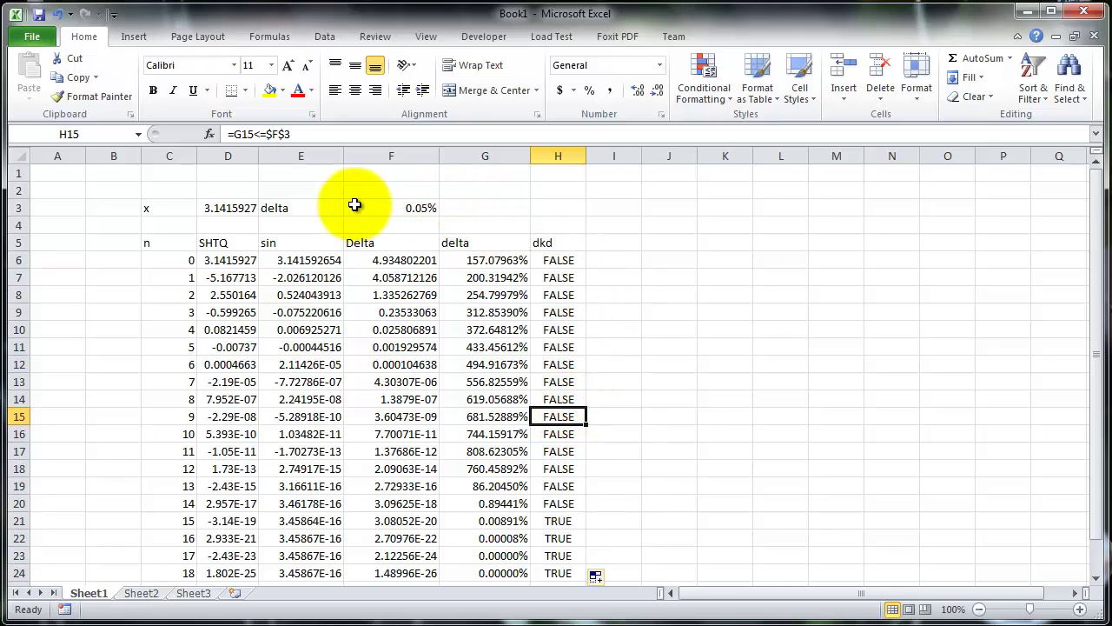
pyautogui.click(232, 209)
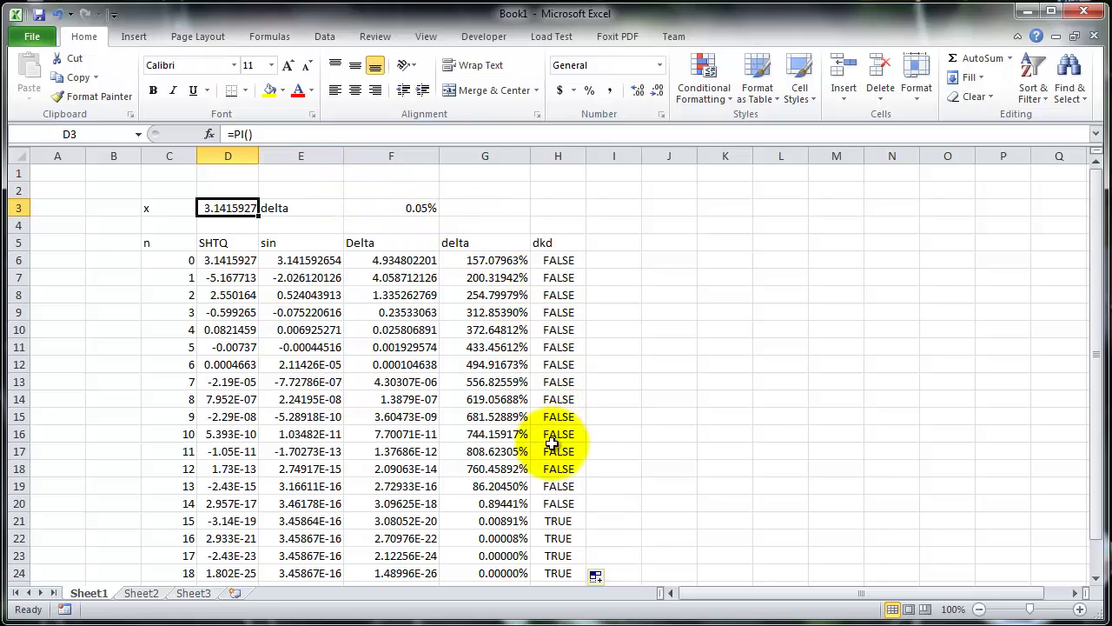
pyautogui.moveTo(553, 522); pyautogui.dragTo(193, 522)
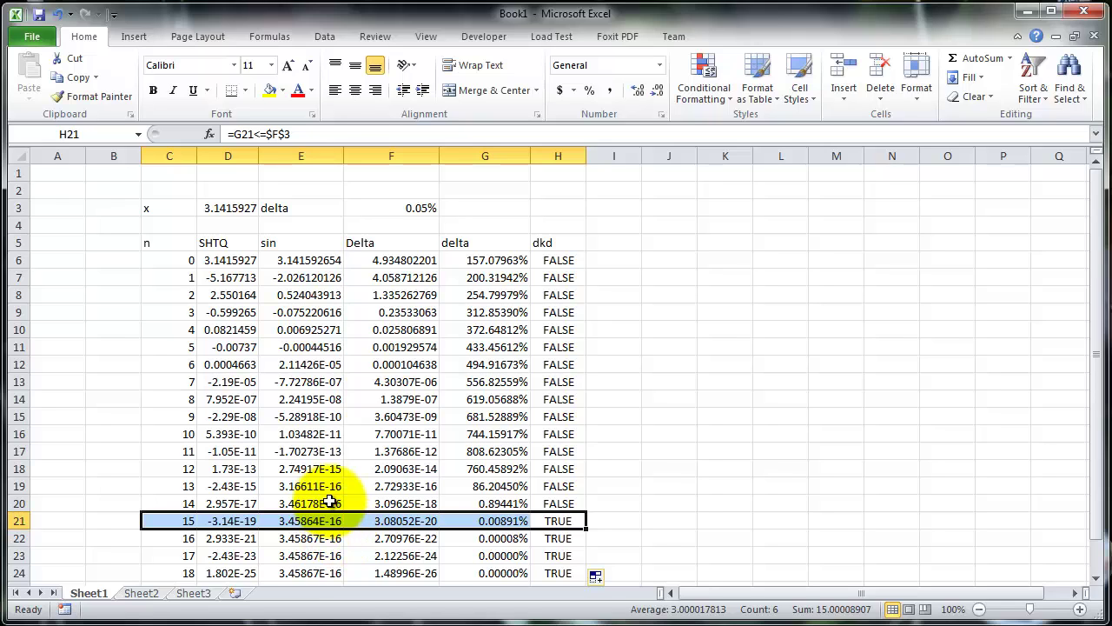
# - Set the x value in D3 to =0 and inspect the relative error formula in G6
pyautogui.click(254, 210)
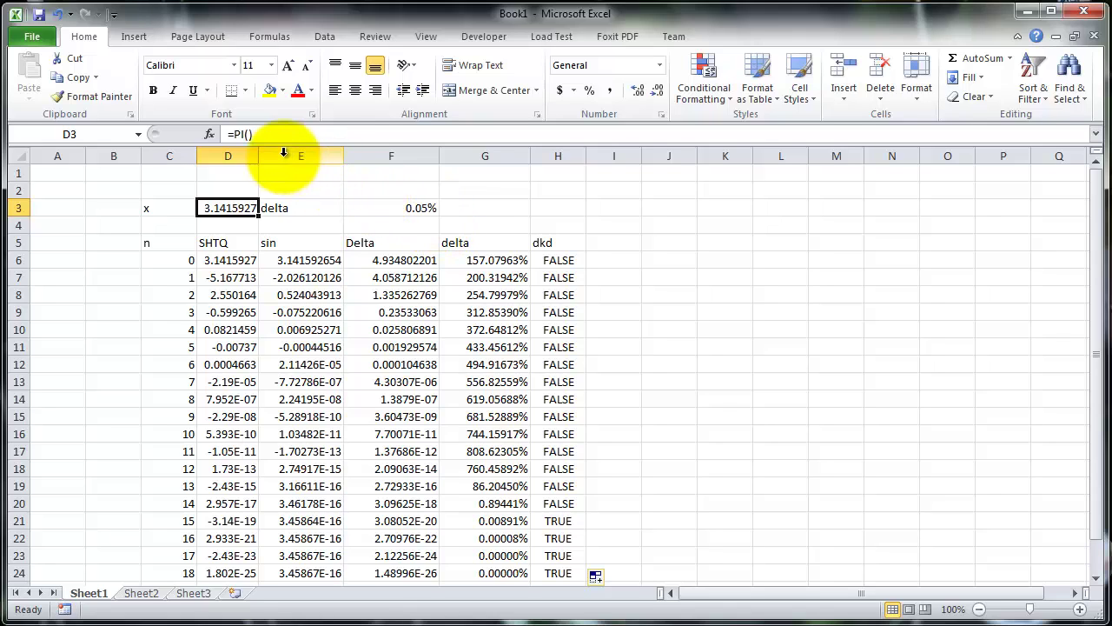
pyautogui.moveTo(280, 137); pyautogui.dragTo(233, 136)
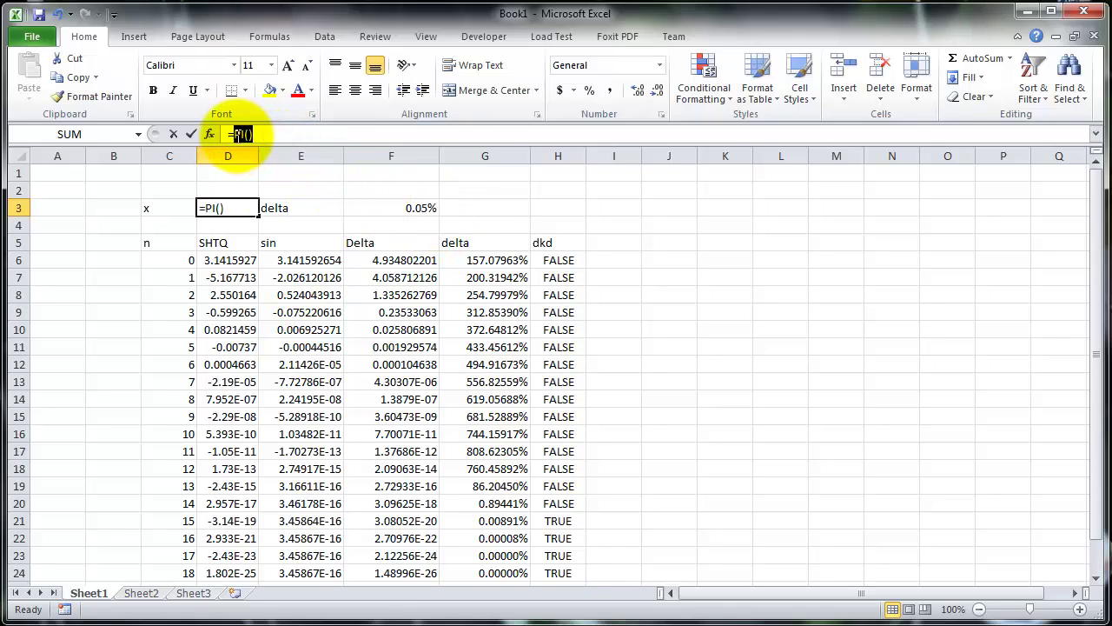
pyautogui.write('0')
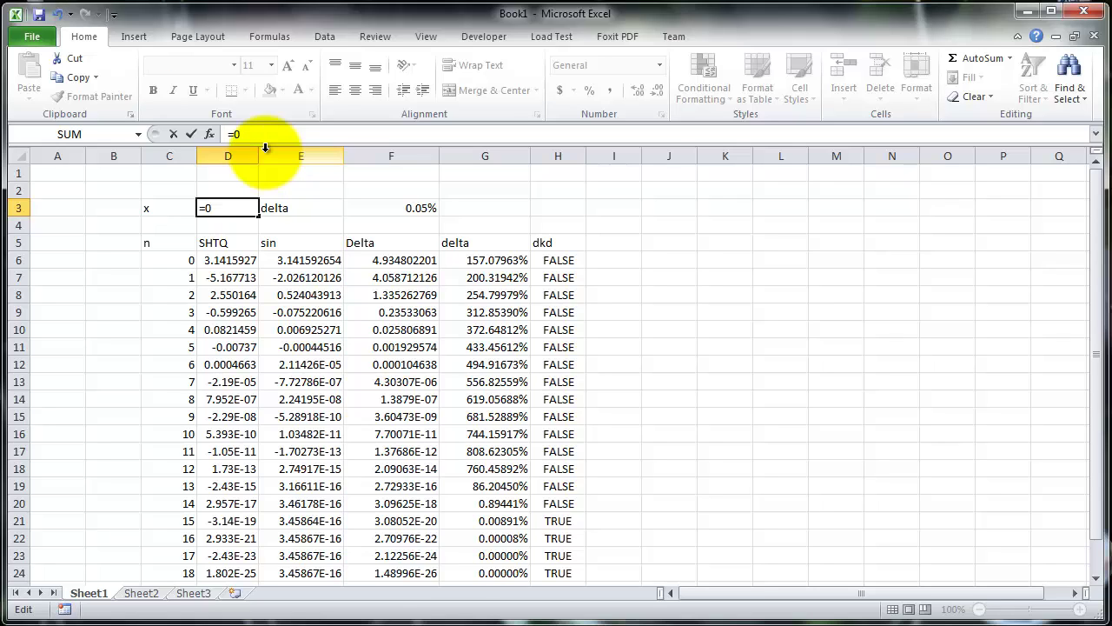
pyautogui.press('Return')
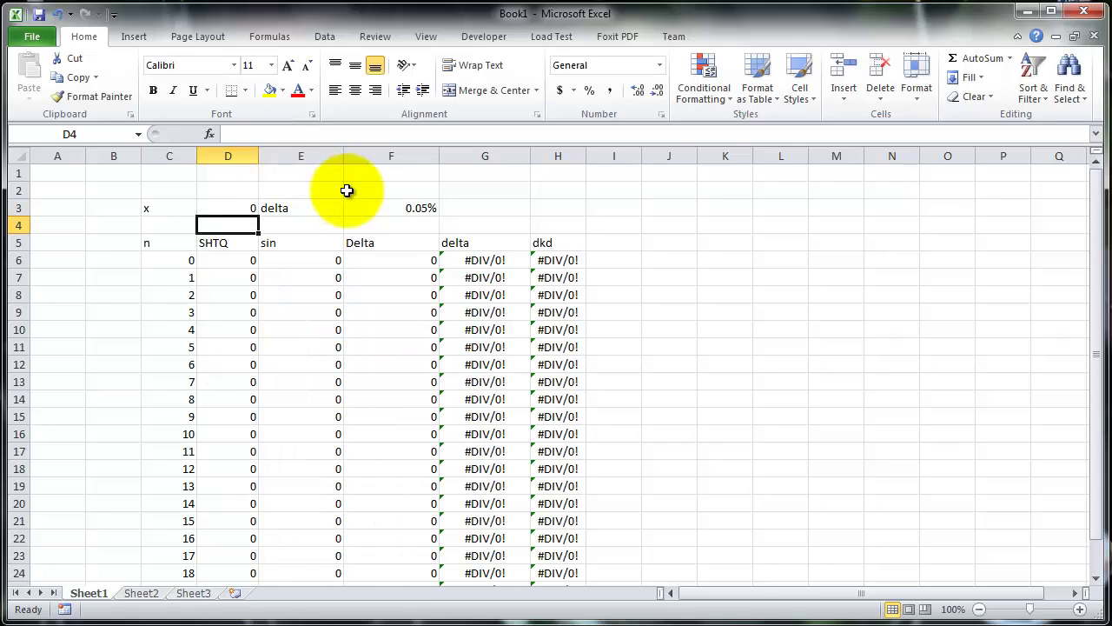
pyautogui.click(463, 260)
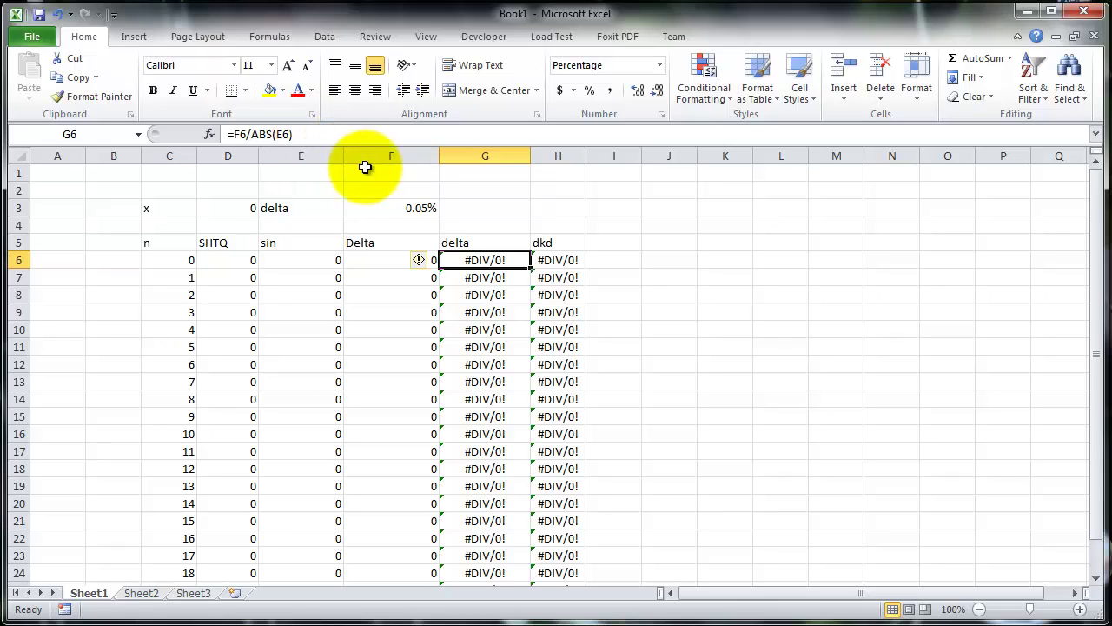
# - Change the x value in D3 to =PI()/4
pyautogui.click(241, 209)
pyautogui.click(254, 133)
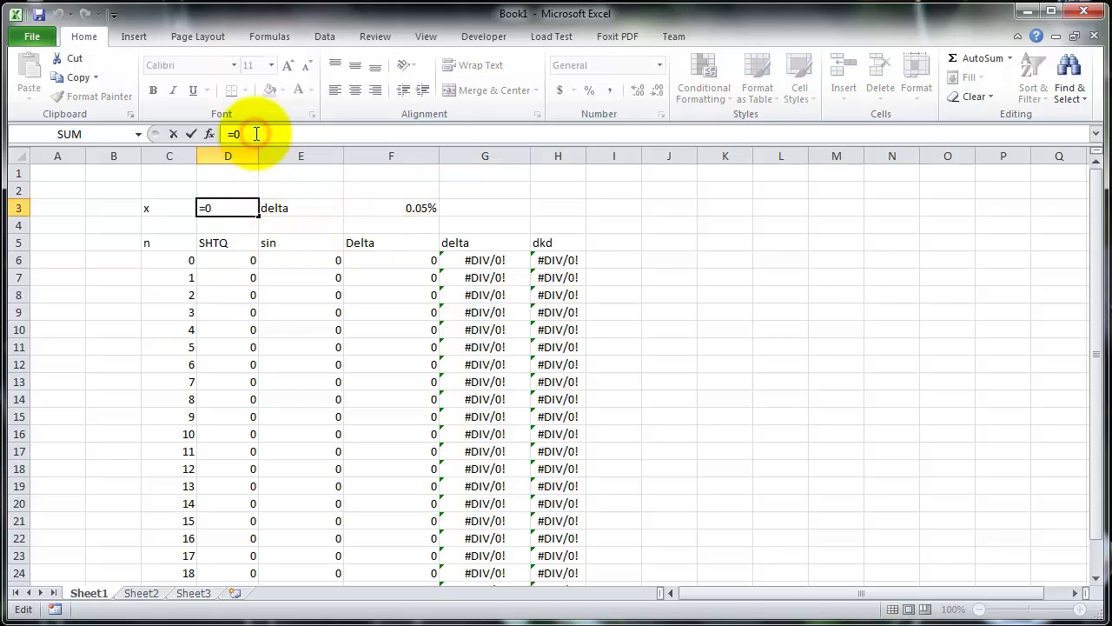
pyautogui.press('BackSpace')
pyautogui.write('p')
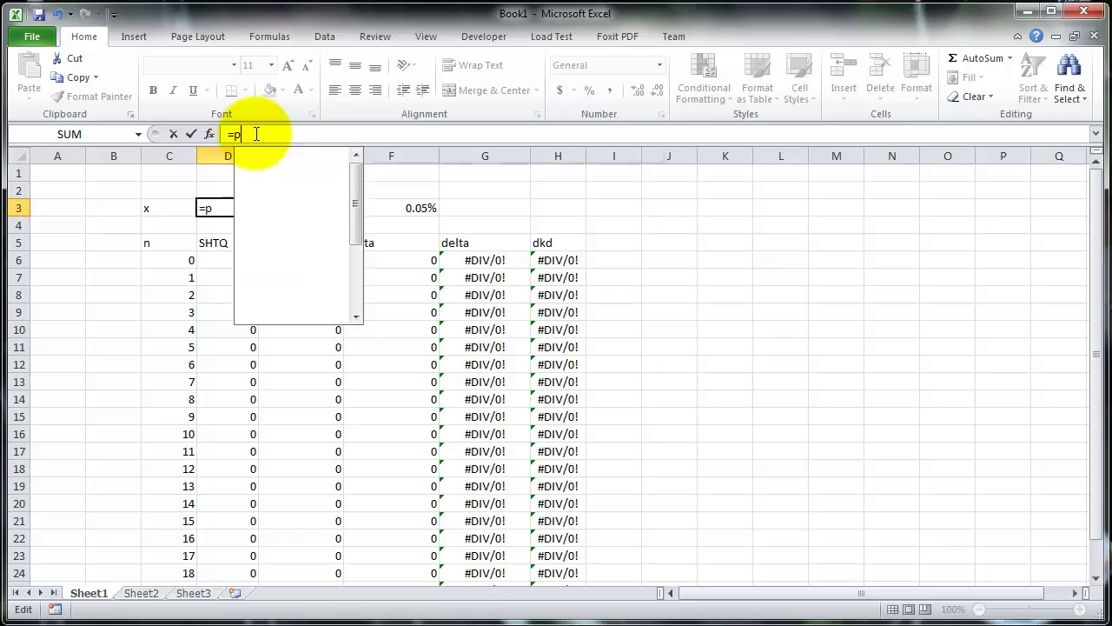
pyautogui.write('i(')
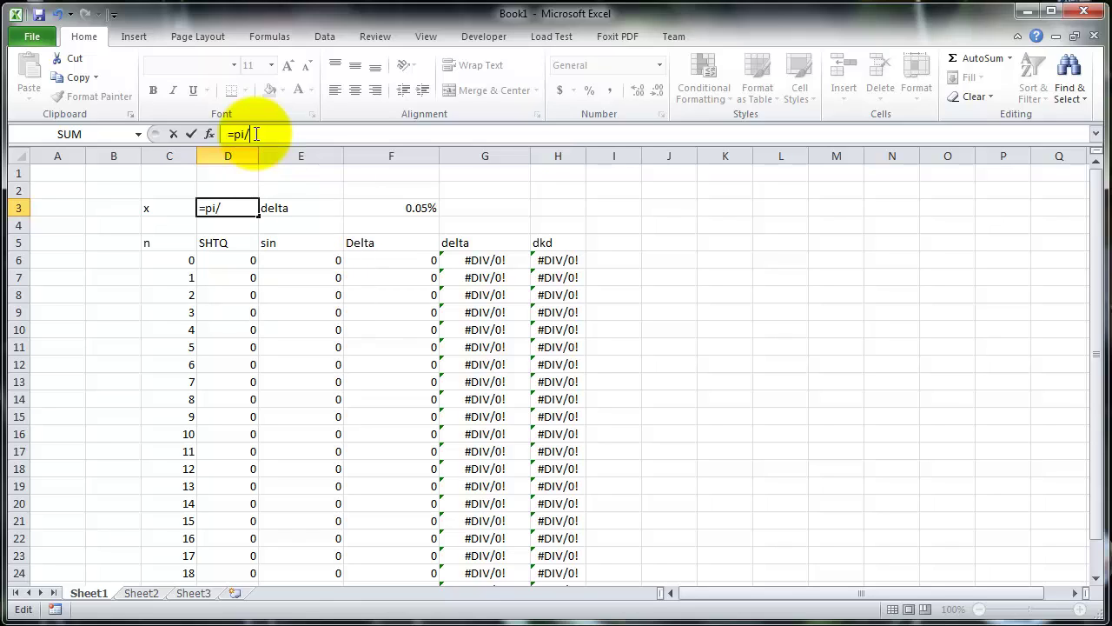
pyautogui.press('BackSpace')
pyautogui.write('()/4')
pyautogui.press('Return')
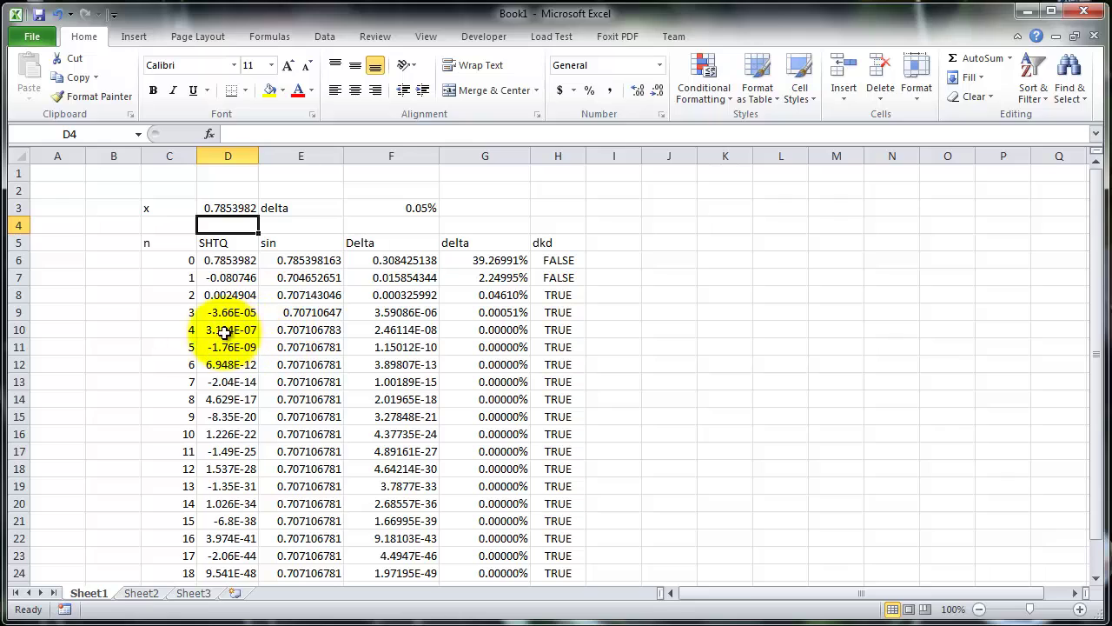
# - Compare the sine approximations and relative errors in the n = 4, n = 3 and n = 2 rows with the error limit
pyautogui.moveTo(178, 330); pyautogui.dragTo(300, 334)
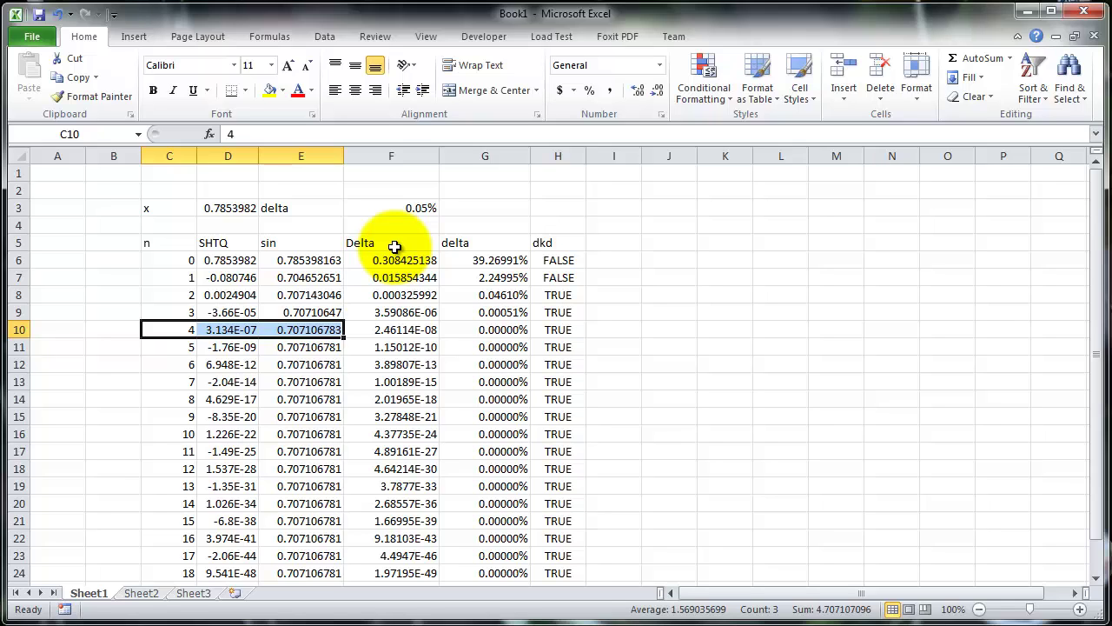
pyautogui.click(322, 312)
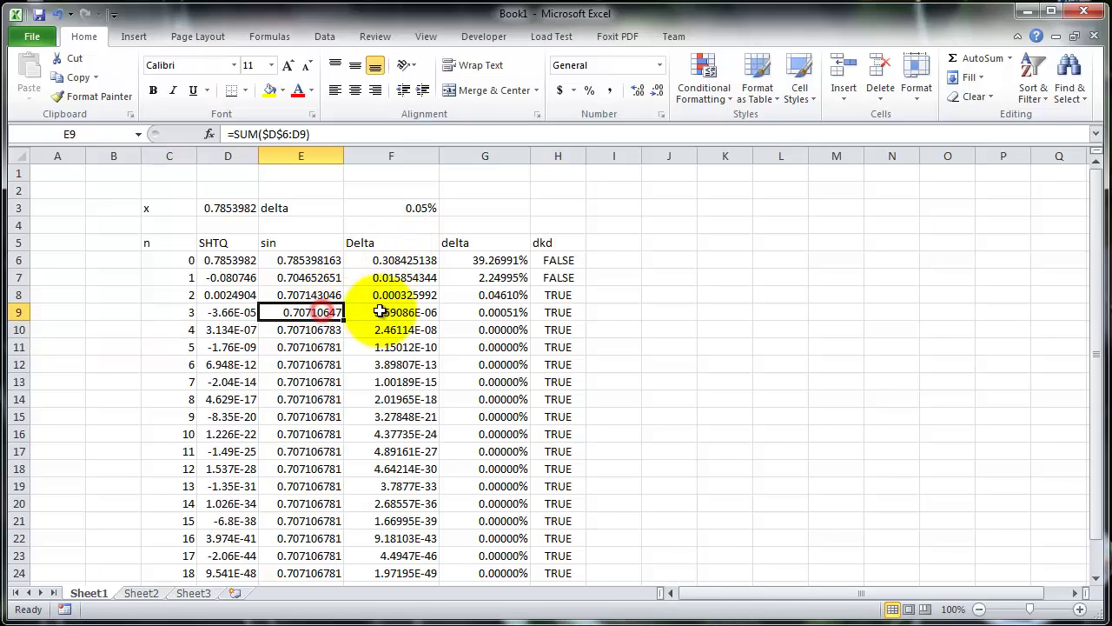
pyautogui.moveTo(379, 311); pyautogui.dragTo(510, 309)
pyautogui.hotkey('ctrl', 'c')
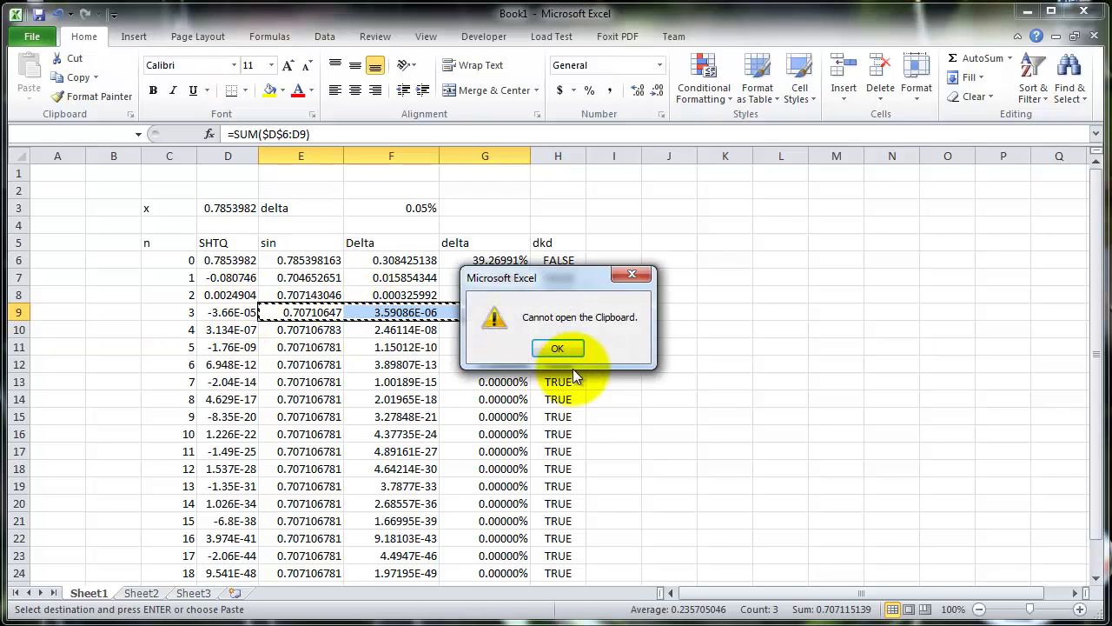
pyautogui.click(557, 347)
pyautogui.moveTo(295, 294); pyautogui.dragTo(546, 295)
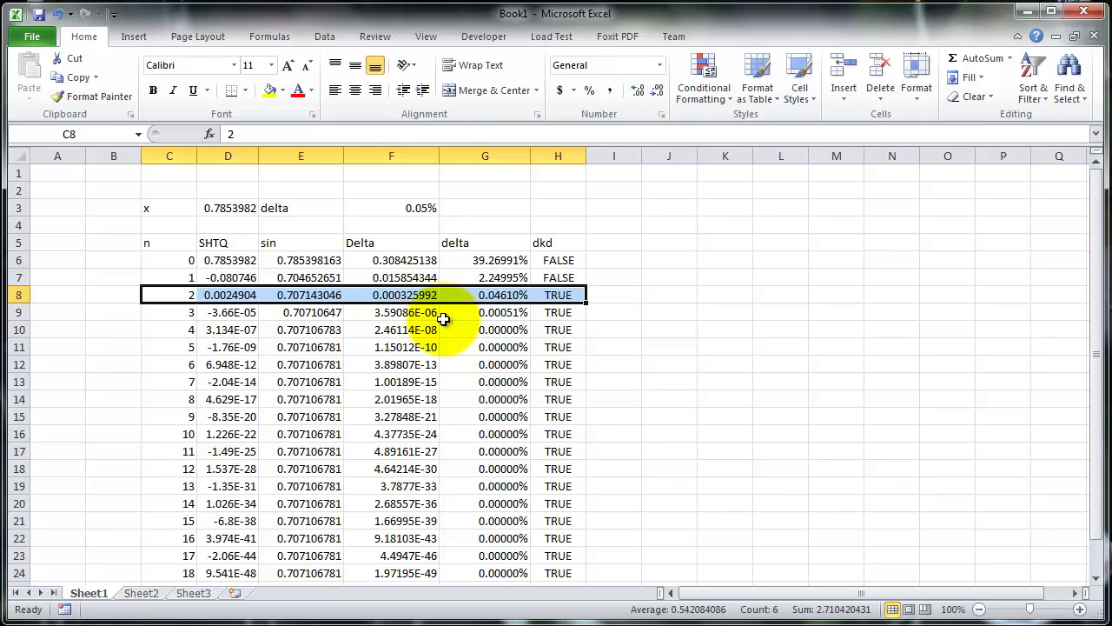
# - Open the Visual Basic editor, insert a new module into the Book1 project and make its code window taller
pyautogui.click(471, 39)
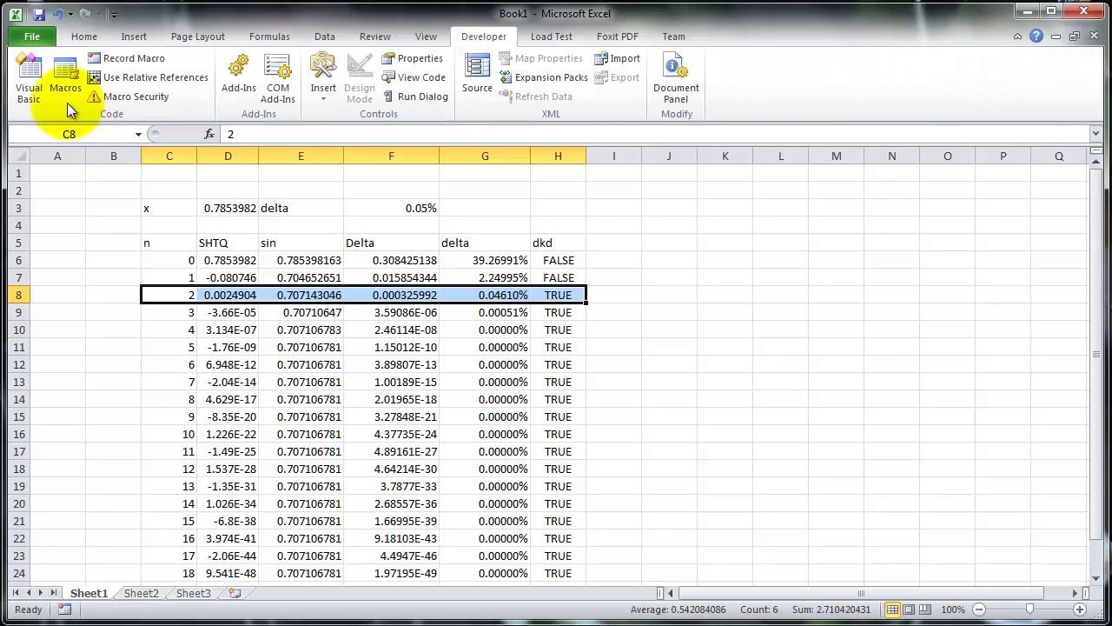
pyautogui.click(38, 94)
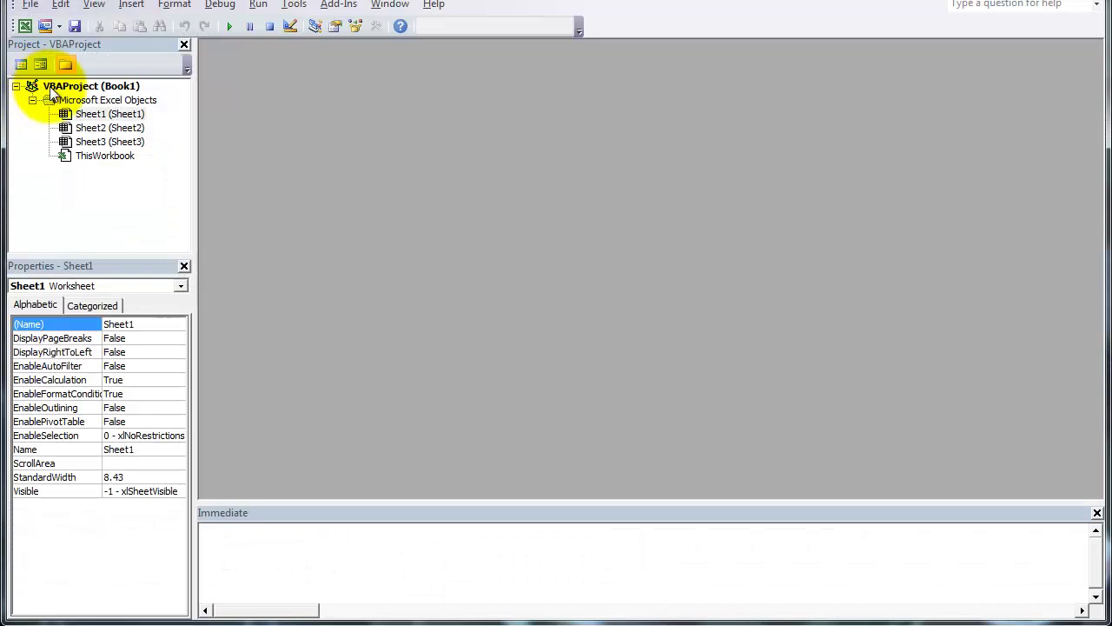
pyautogui.rightClick(83, 86)
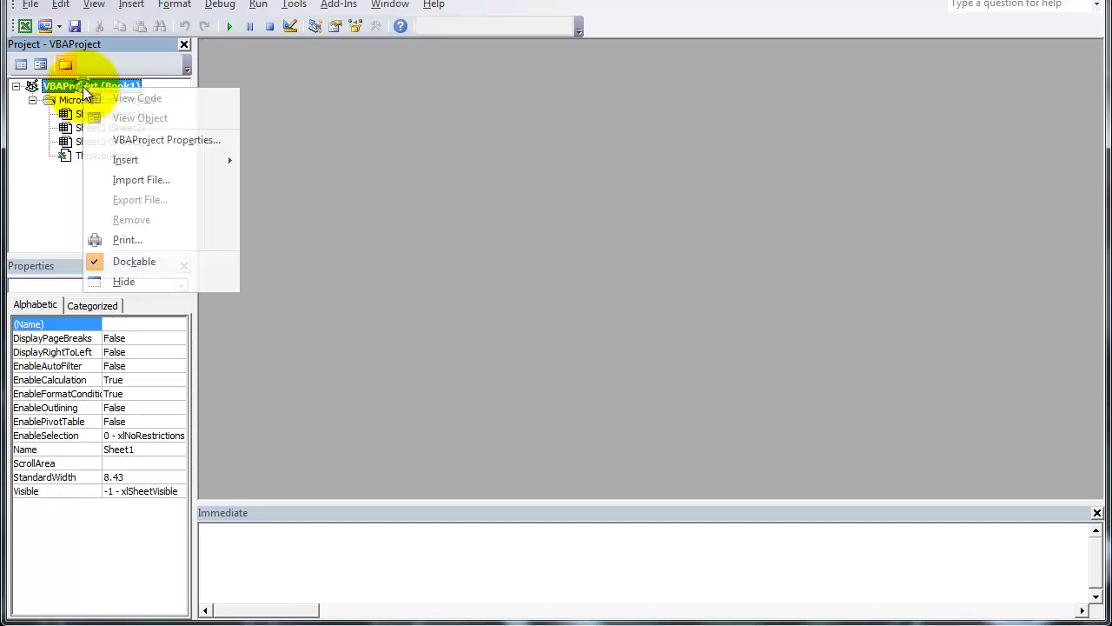
pyautogui.moveTo(132, 160)
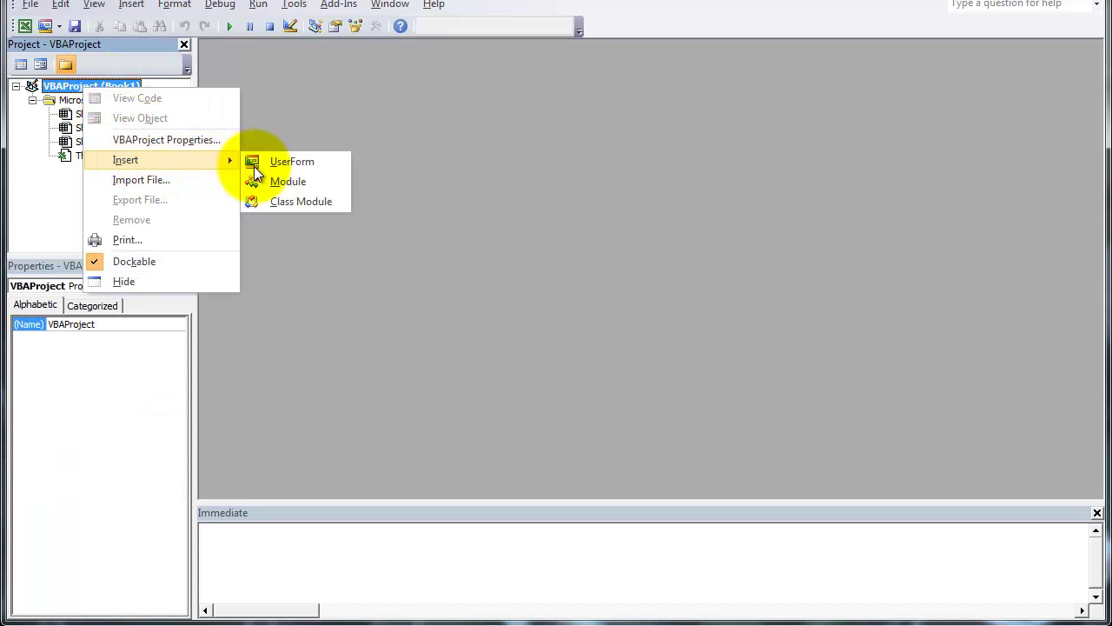
pyautogui.click(287, 186)
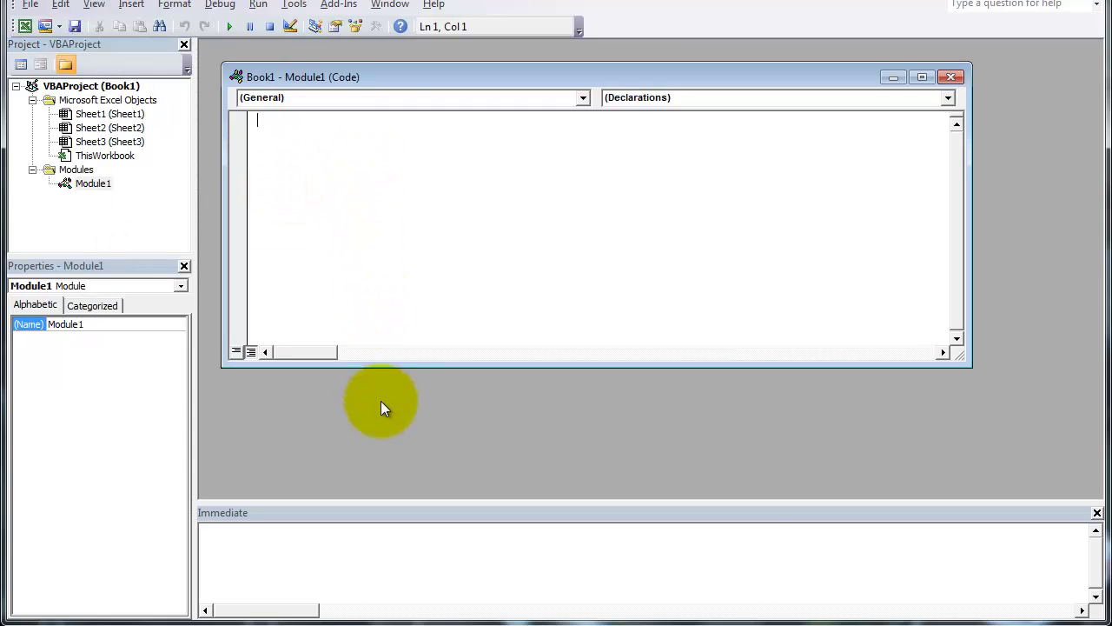
pyautogui.moveTo(393, 365); pyautogui.dragTo(396, 469)
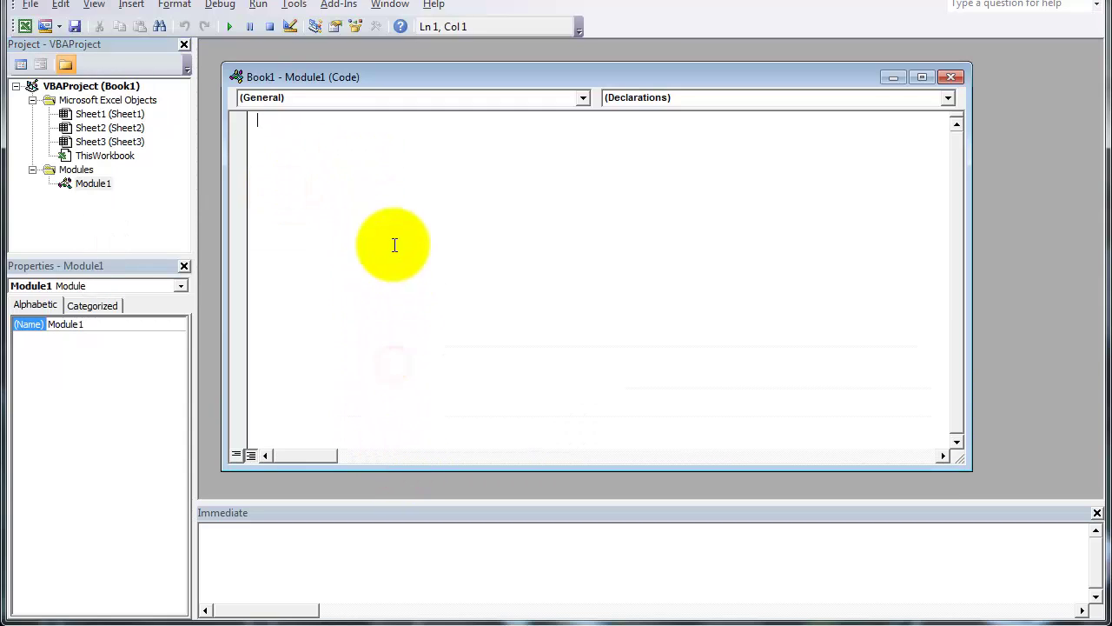
# - Declare the function MySin(x As Double) As Double in the new module
pyautogui.write('fun')
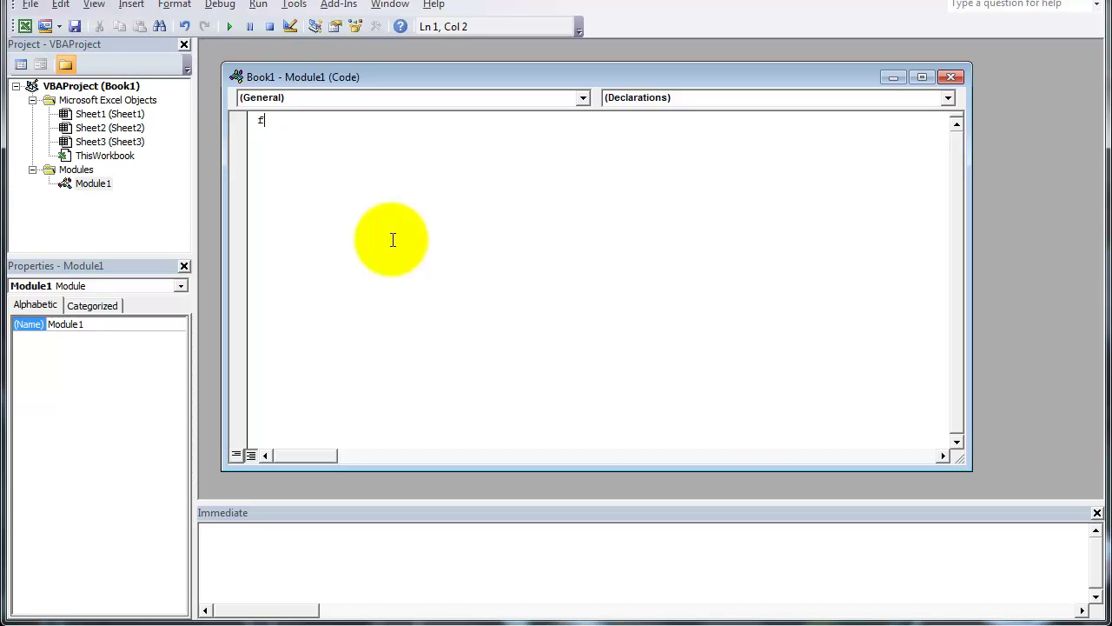
pyautogui.press('BackSpace')
pyautogui.write('nction')
pyautogui.press('BackSpace')
pyautogui.press('BackSpace')
pyautogui.press('BackSpace')
pyautogui.write('ion MySin(x as Double) as doub')
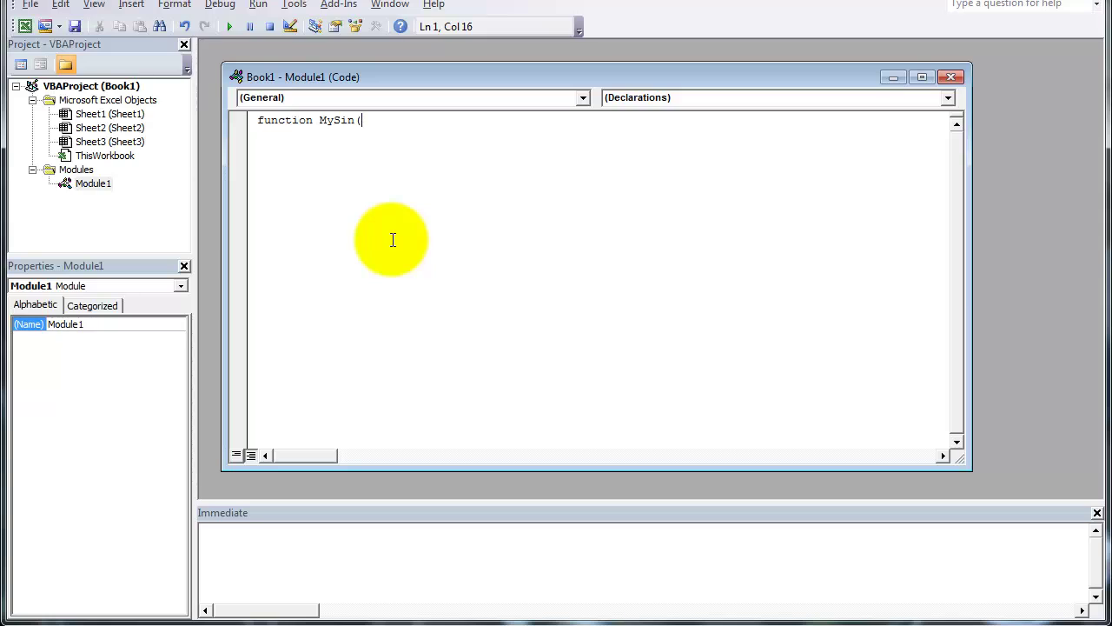
pyautogui.write('x as Double) as doub')
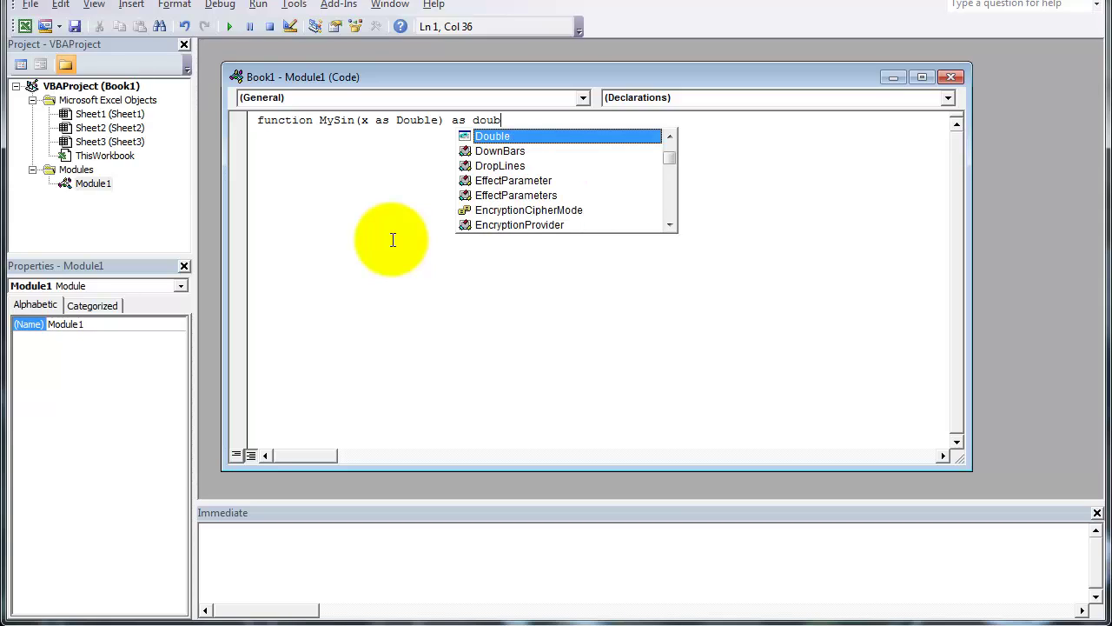
pyautogui.press('Return')
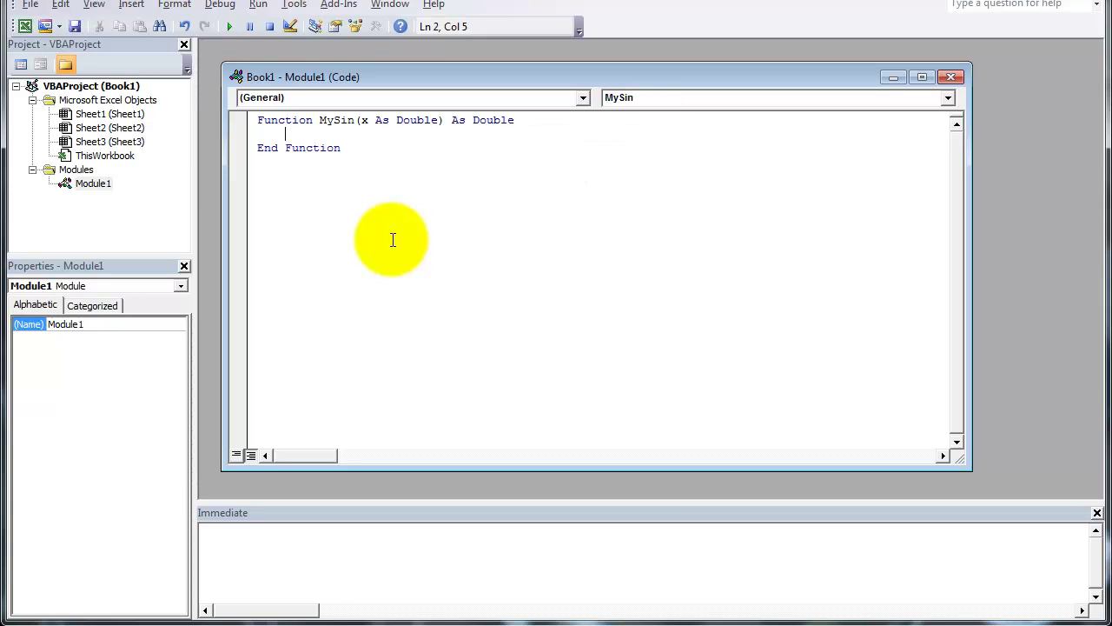
# - Add an If x = 0 Then condition to MySin that sets MySin = 0
pyautogui.press('Return')
pyautogui.write('if(')
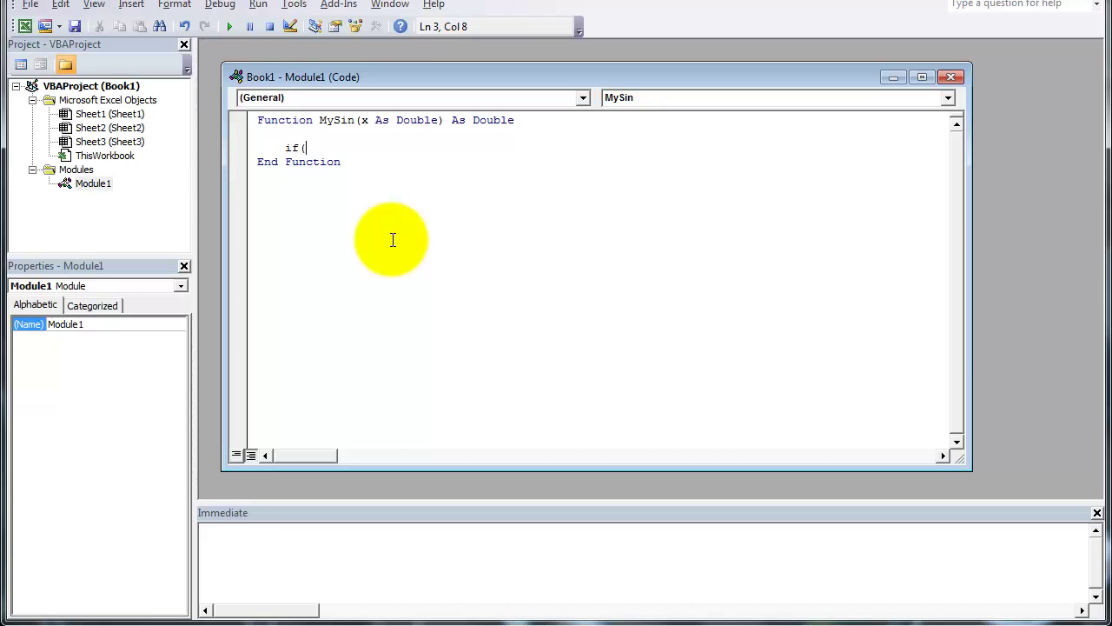
pyautogui.press('BackSpace')
pyautogui.write('x = 0 then')
pyautogui.press('Return')
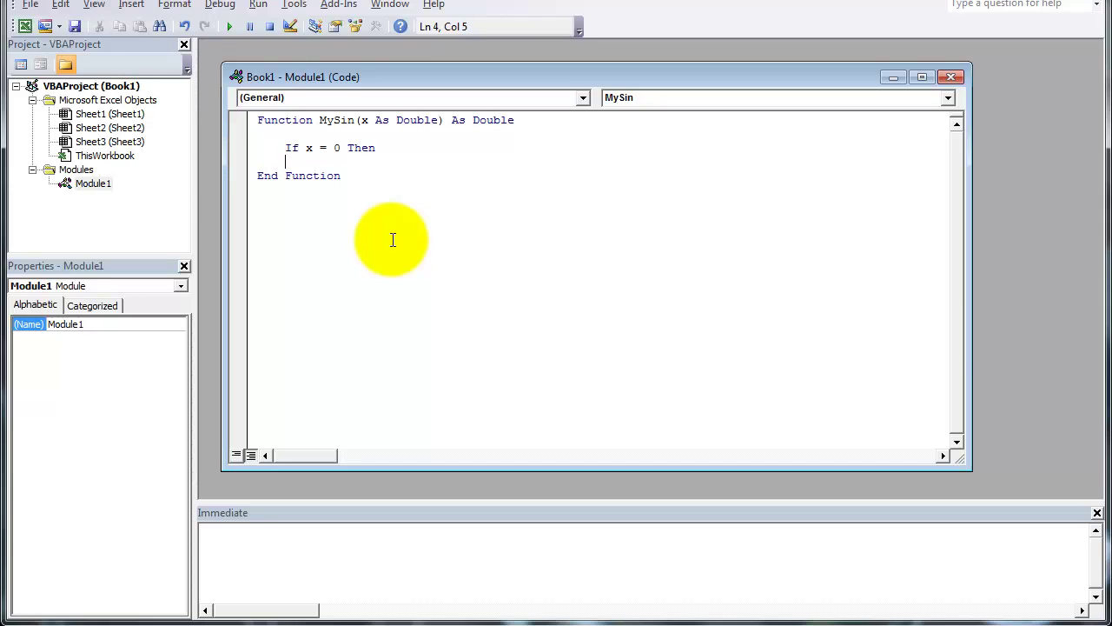
pyautogui.press('Tab')
pyautogui.write('MySin = 0')
pyautogui.press('Return')
pyautogui.press('BackSpace')
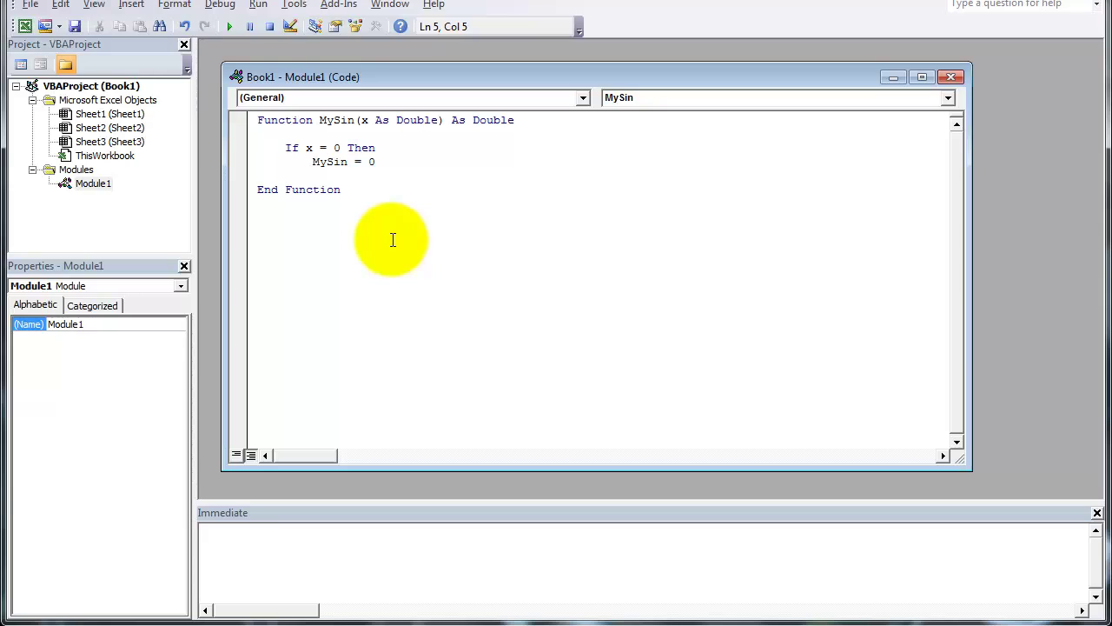
# - Add an Else branch and close the condition with End If
pyautogui.write('else')
pyautogui.press('Return')
pyautogui.press('Return')
pyautogui.write('en')
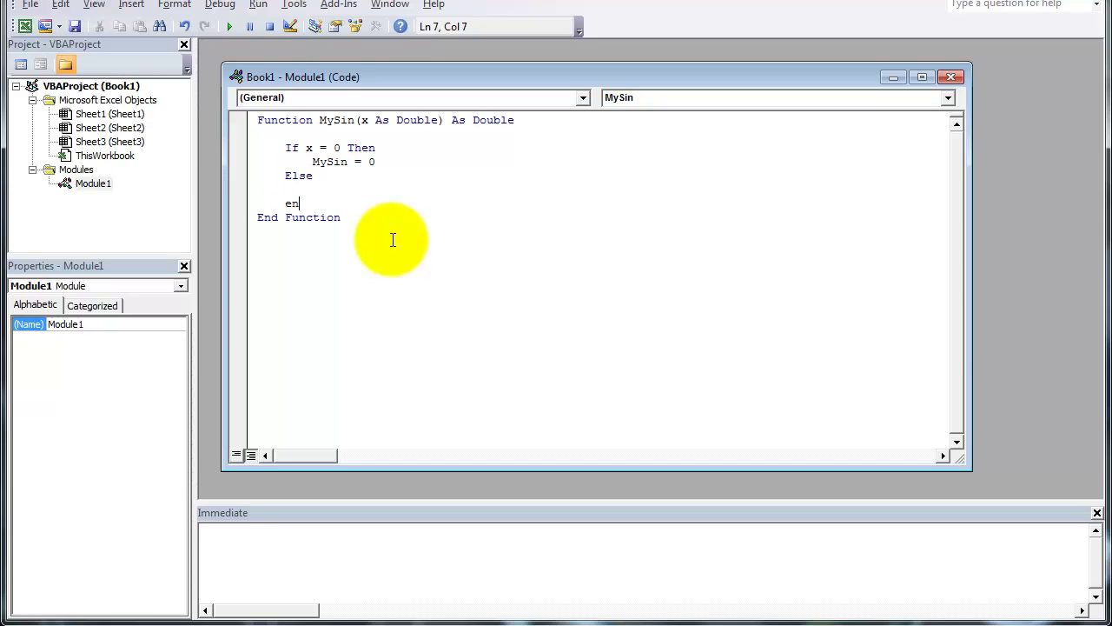
pyautogui.write('d if')
# - Write a While delta > 0.0005 loop closed by Wend inside the Else branch
pyautogui.press('Up')
pyautogui.press('Tab')
pyautogui.write('while delta>0')
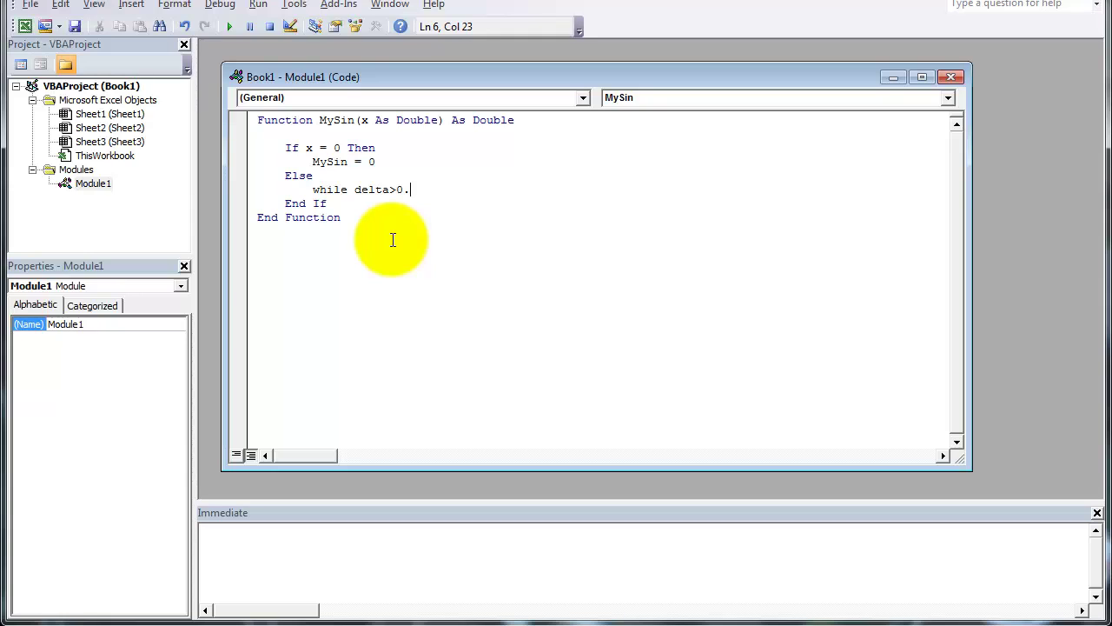
pyautogui.write('.0005')
pyautogui.press('Return')
pyautogui.press('Return')
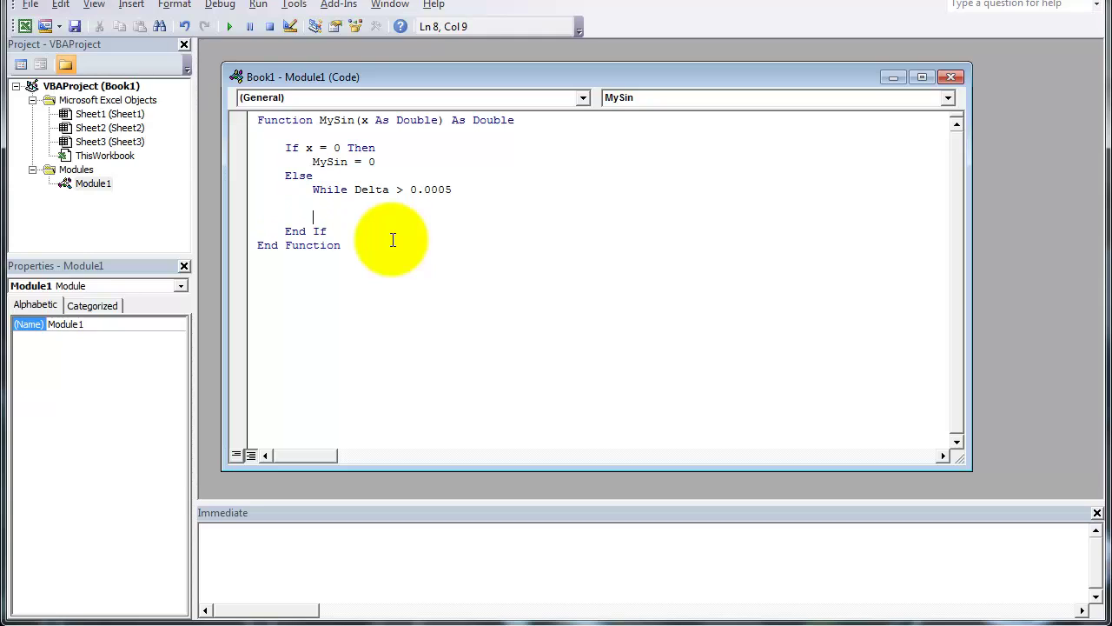
pyautogui.write('wend')
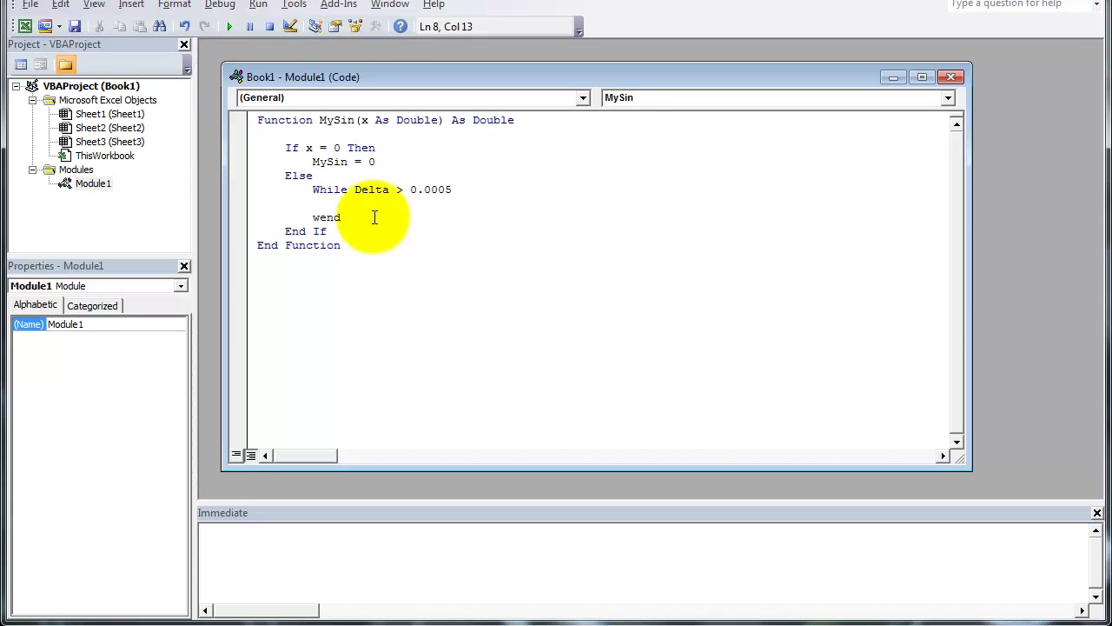
# - Try to change the variable name Delta to lowercase delta in the While condition
pyautogui.click(379, 205)
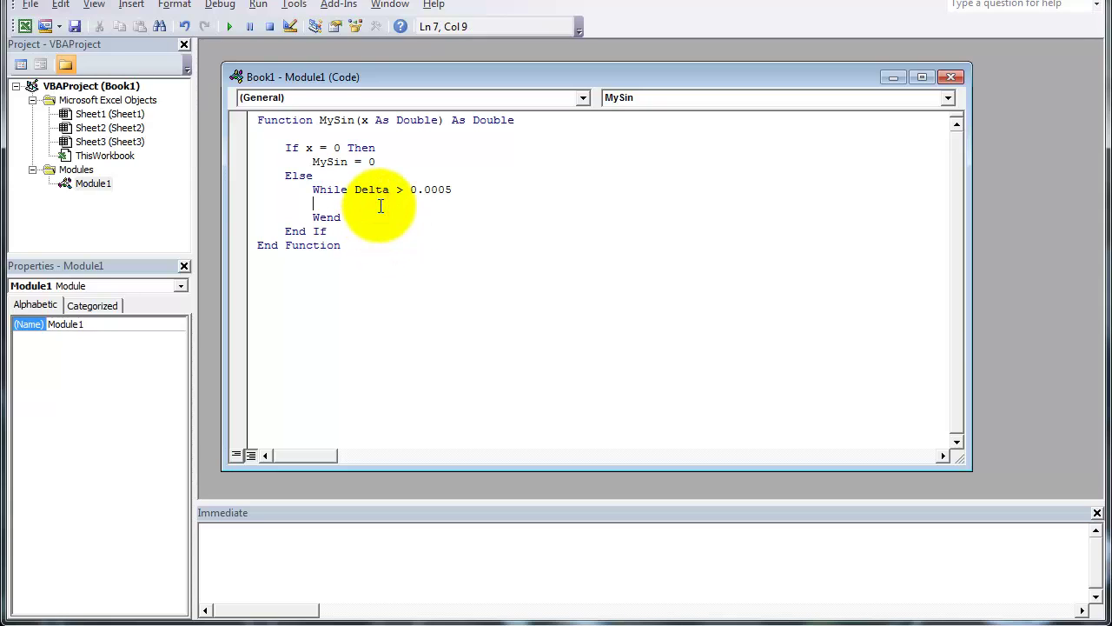
pyautogui.click(355, 191)
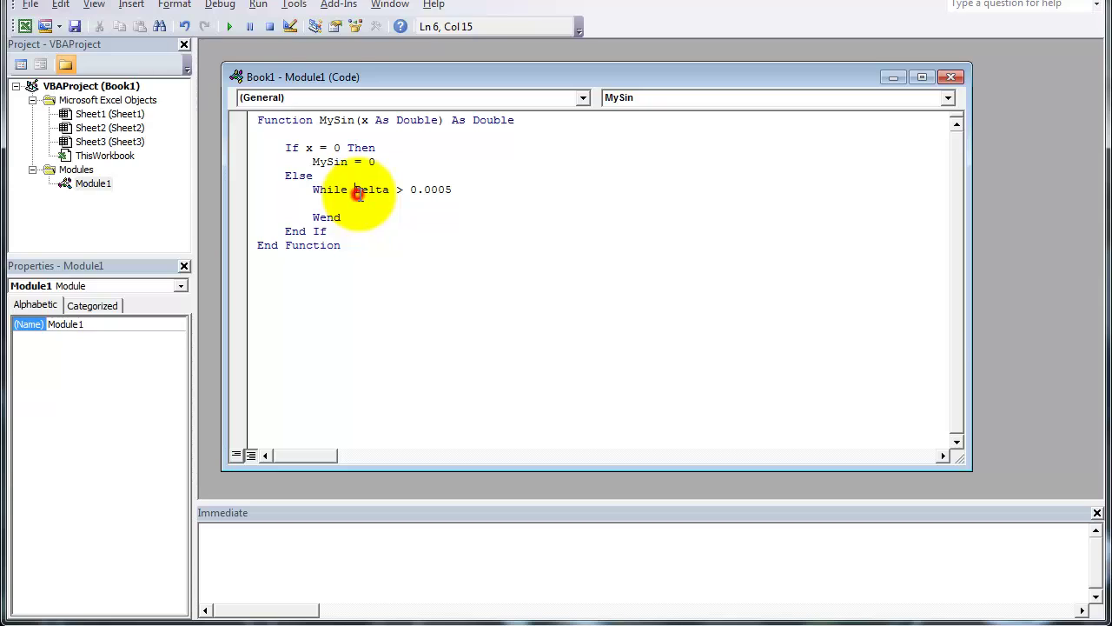
pyautogui.click(363, 192)
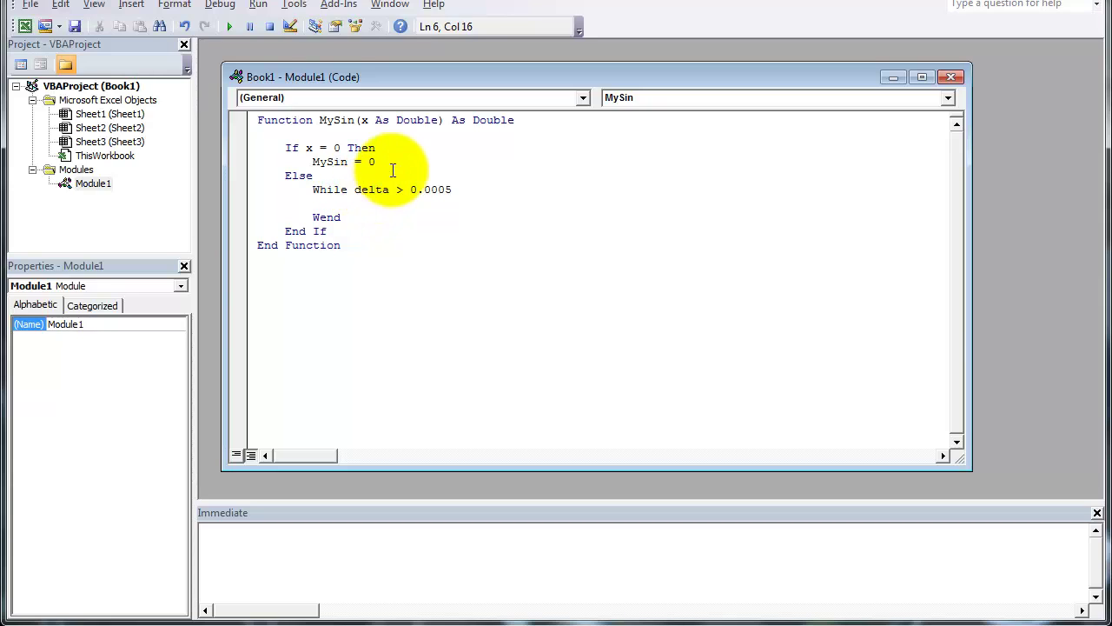
pyautogui.click(394, 167)
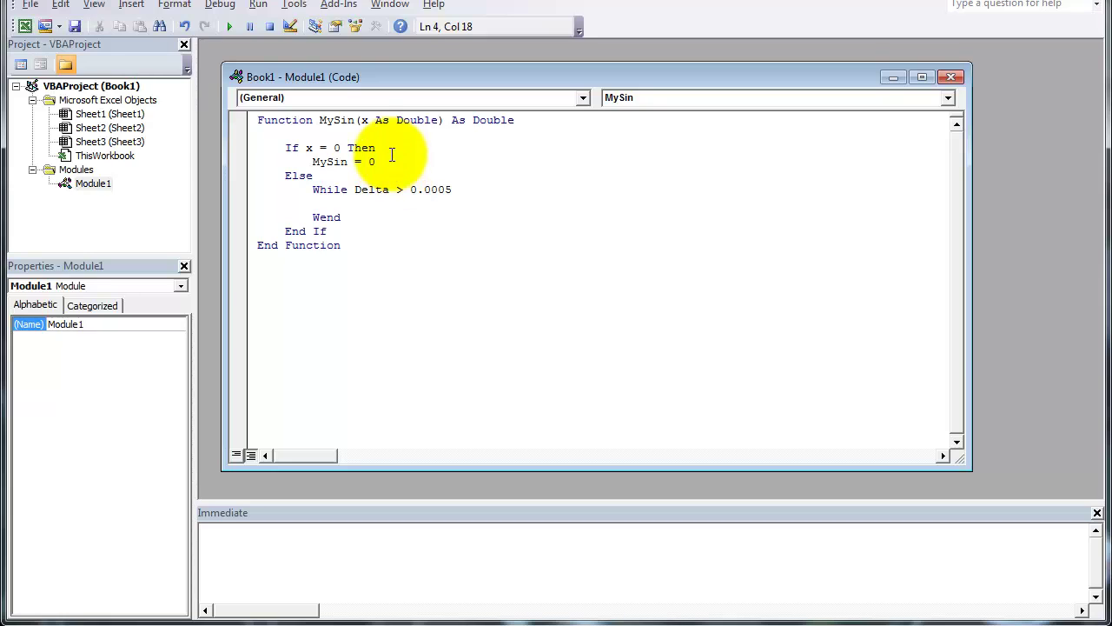
# - Declare the variables delta and n As Double at the start of MySin, followed by a blank line
pyautogui.click(378, 139)
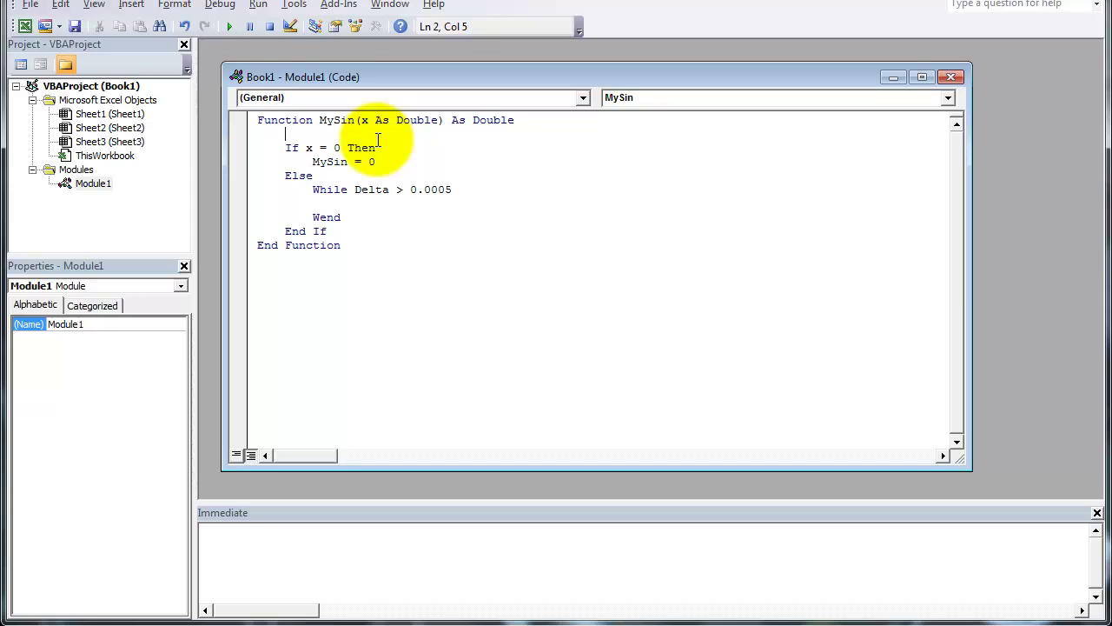
pyautogui.write('dim delta as Double')
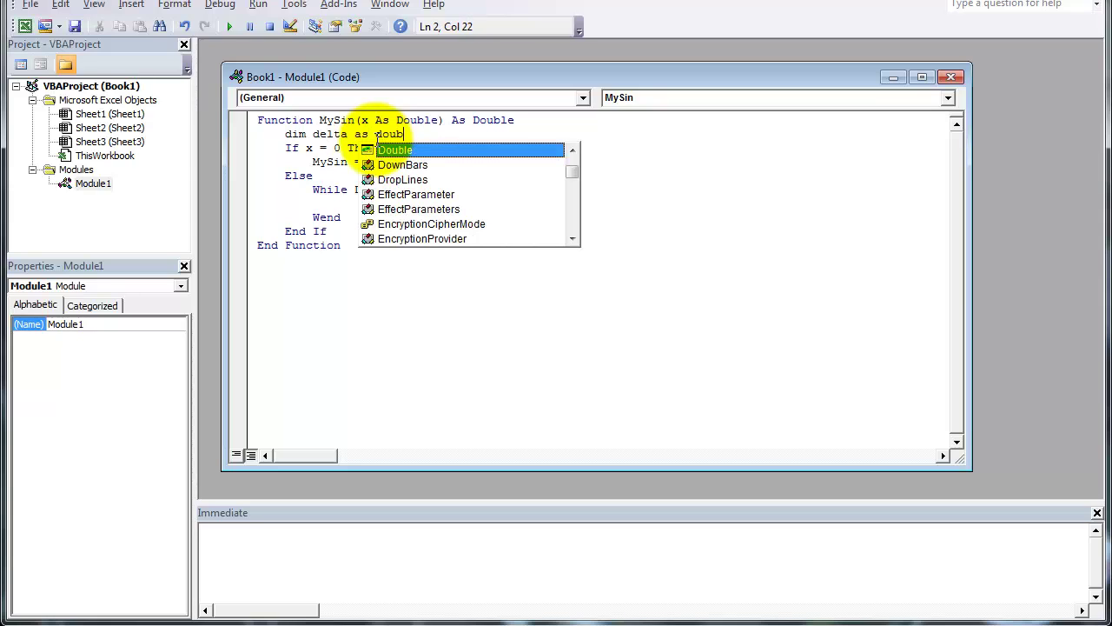
pyautogui.press('Return')
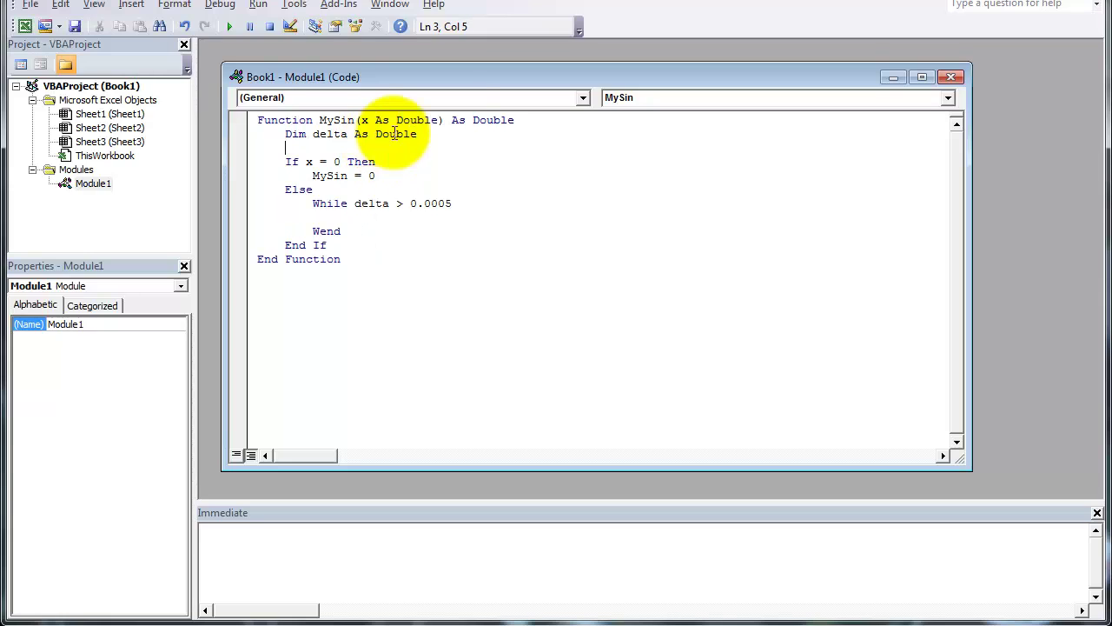
pyautogui.press('Return')
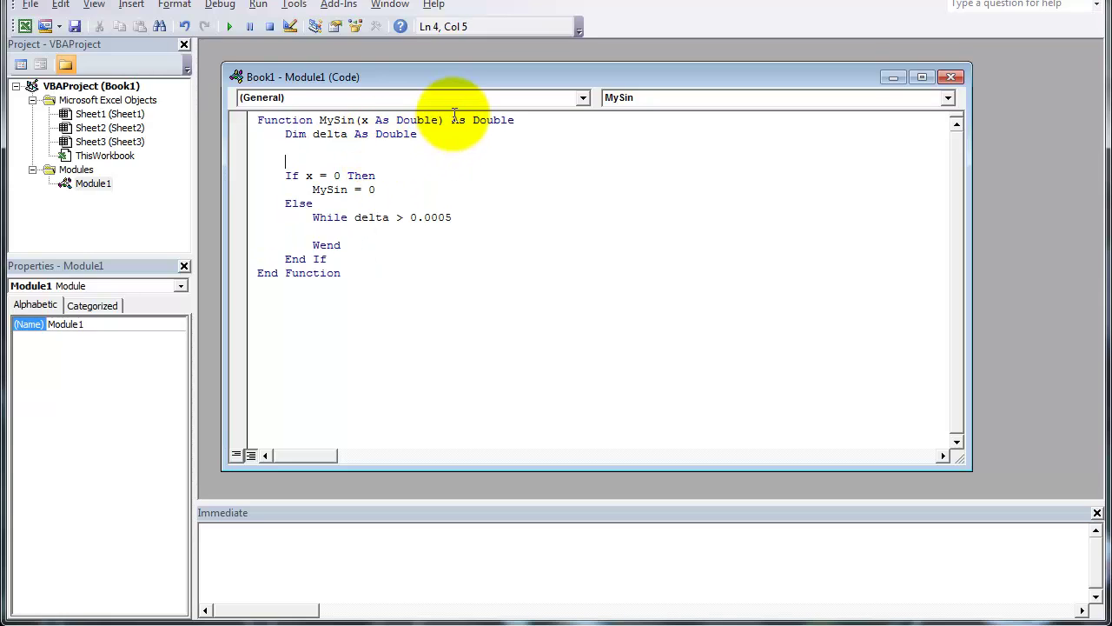
pyautogui.press('Up')
pyautogui.write('dim n as doub')
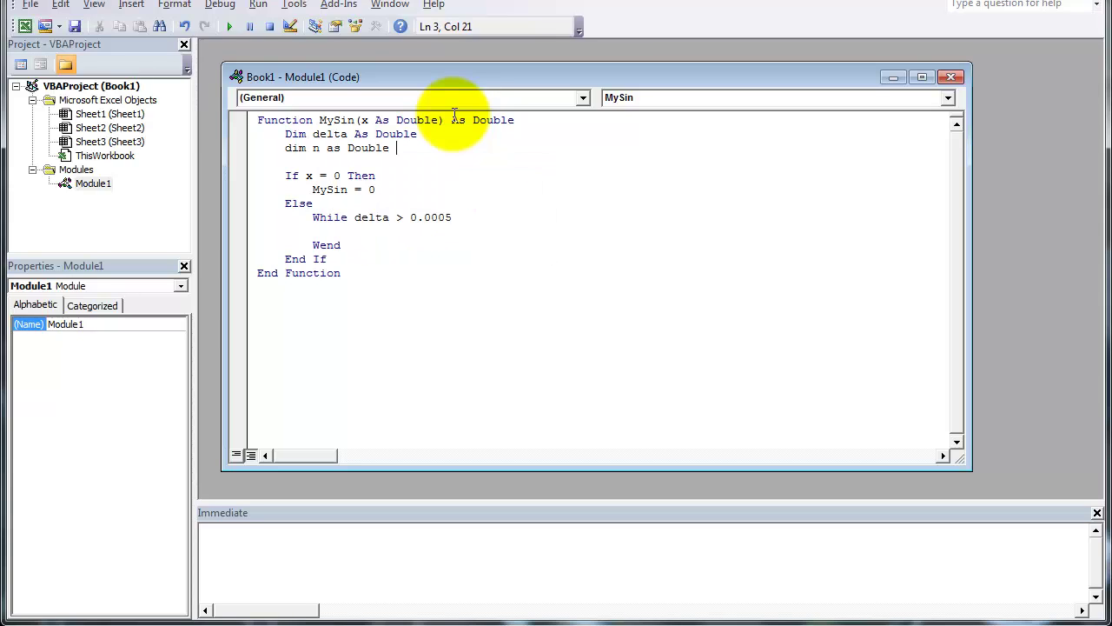
# - Insert an indented line MySin = 0 in the Else branch, directly above the While loop
pyautogui.click(417, 217)
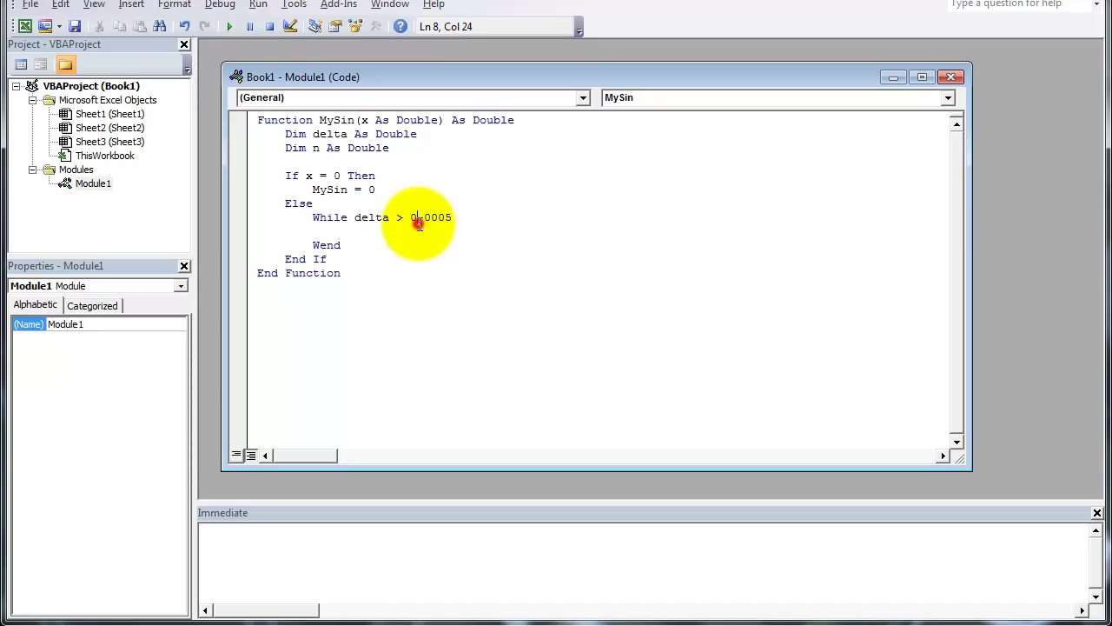
pyautogui.click(341, 216)
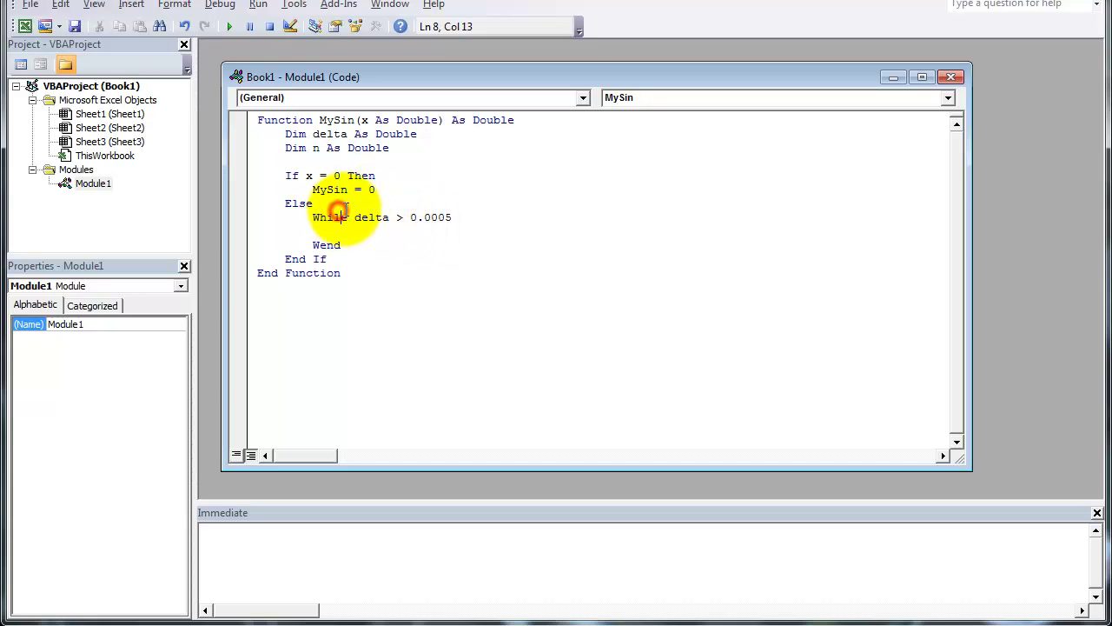
pyautogui.press('Left')
pyautogui.press('Left')
pyautogui.press('Left')
pyautogui.press('Left')
pyautogui.press('Return')
pyautogui.press('Up')
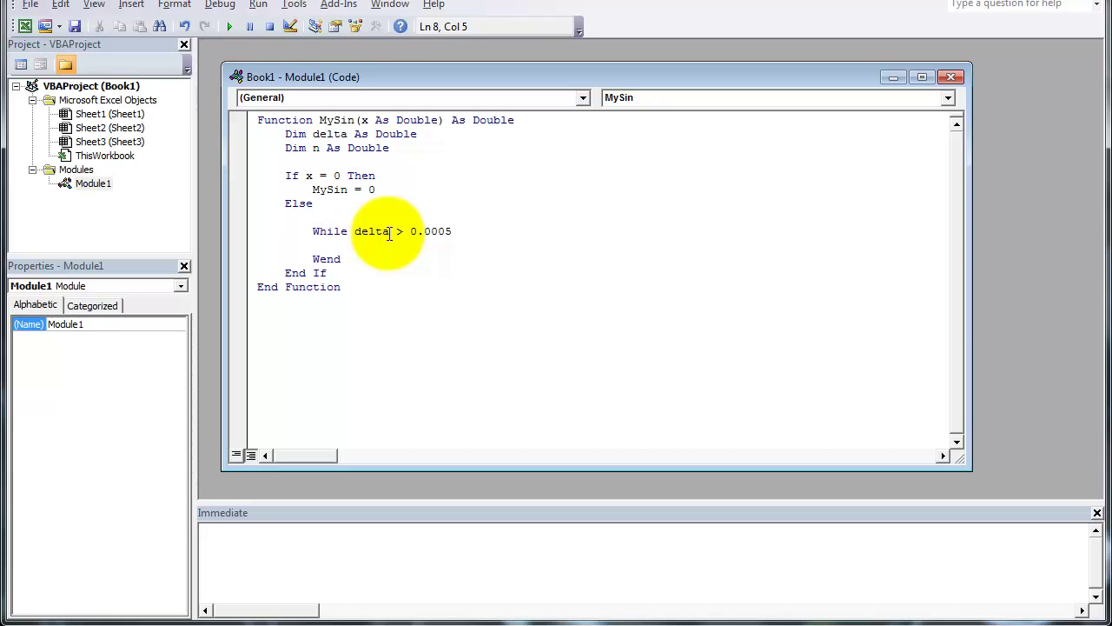
pyautogui.press('Tab')
pyautogui.write('mysin = 0')
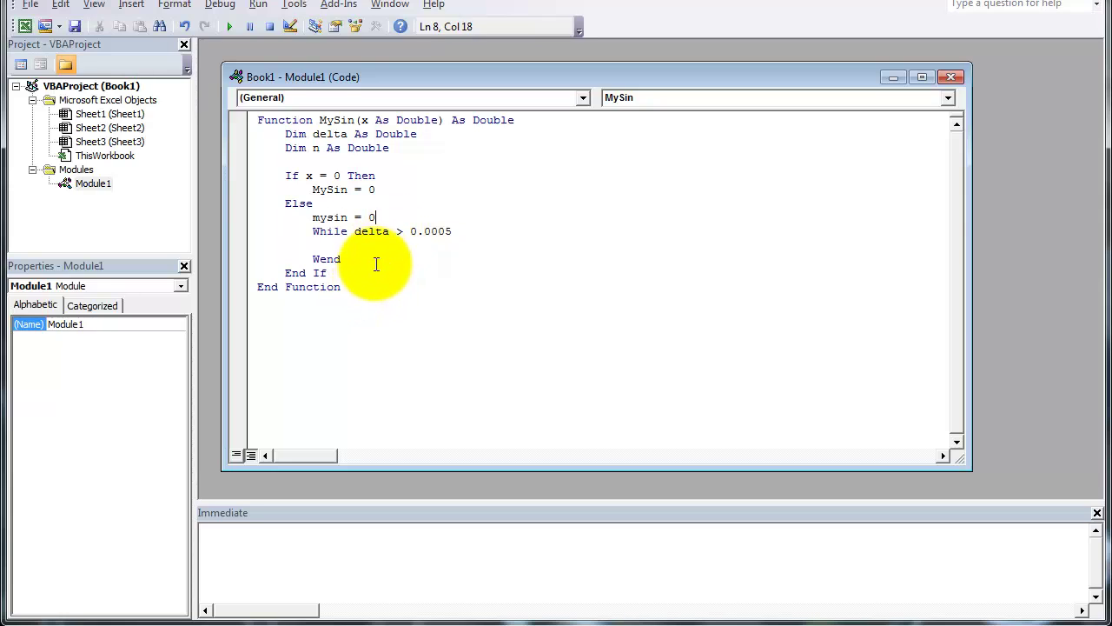
pyautogui.press('Return')
# - Initialise n = 0 and delta = 1 above the While loop, and indent the blank line inside the loop
pyautogui.write('n ')
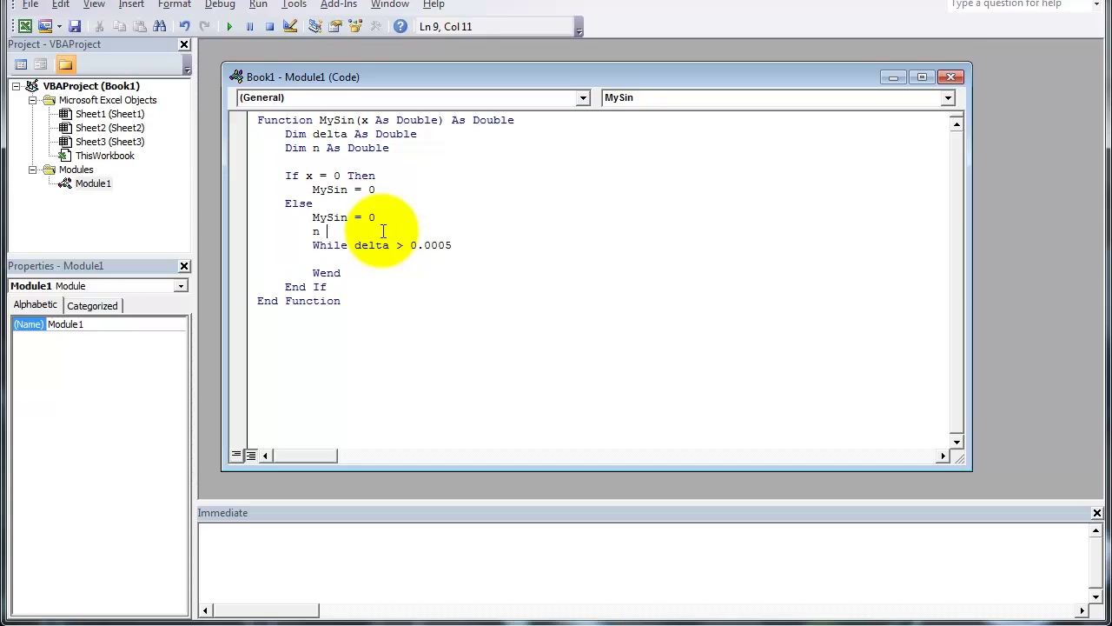
pyautogui.write('= 0')
pyautogui.press('Return')
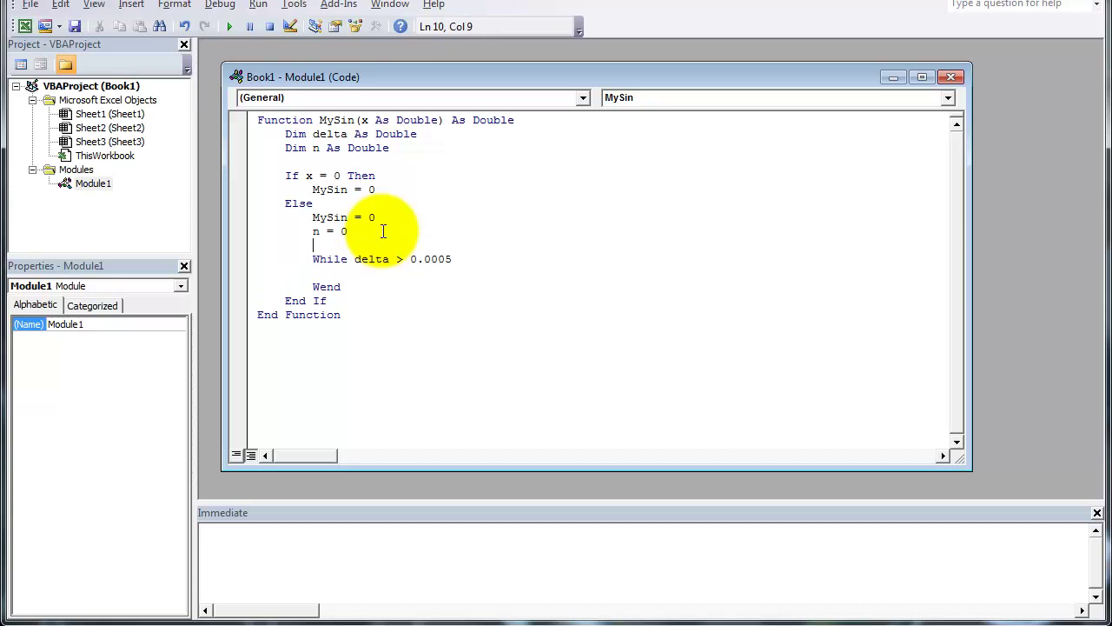
pyautogui.write('delta')
pyautogui.write('= 1')
pyautogui.click(374, 273)
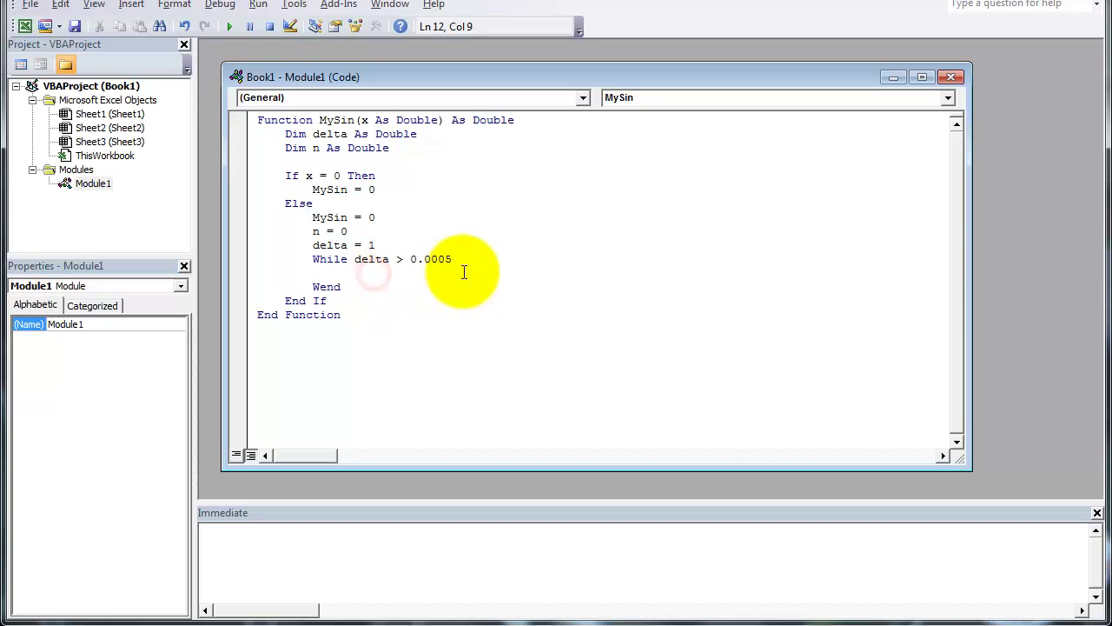
pyautogui.press('Tab')
# - Declare the variable shtq As Double below the declaration of n
pyautogui.click(430, 148)
pyautogui.press('Return')
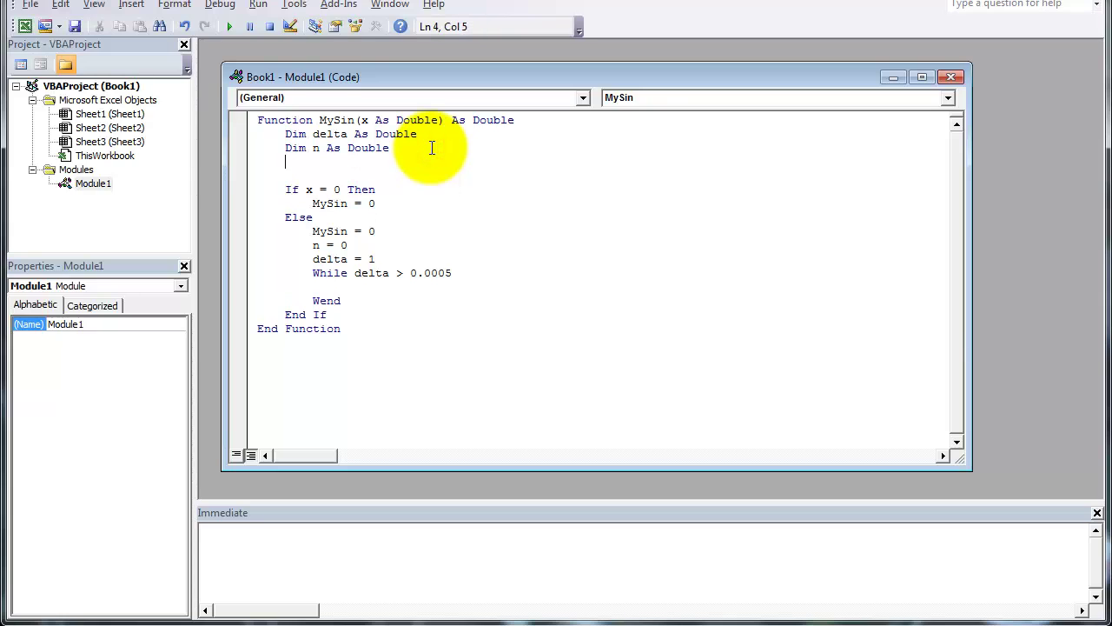
pyautogui.write('dim shtq as doub')
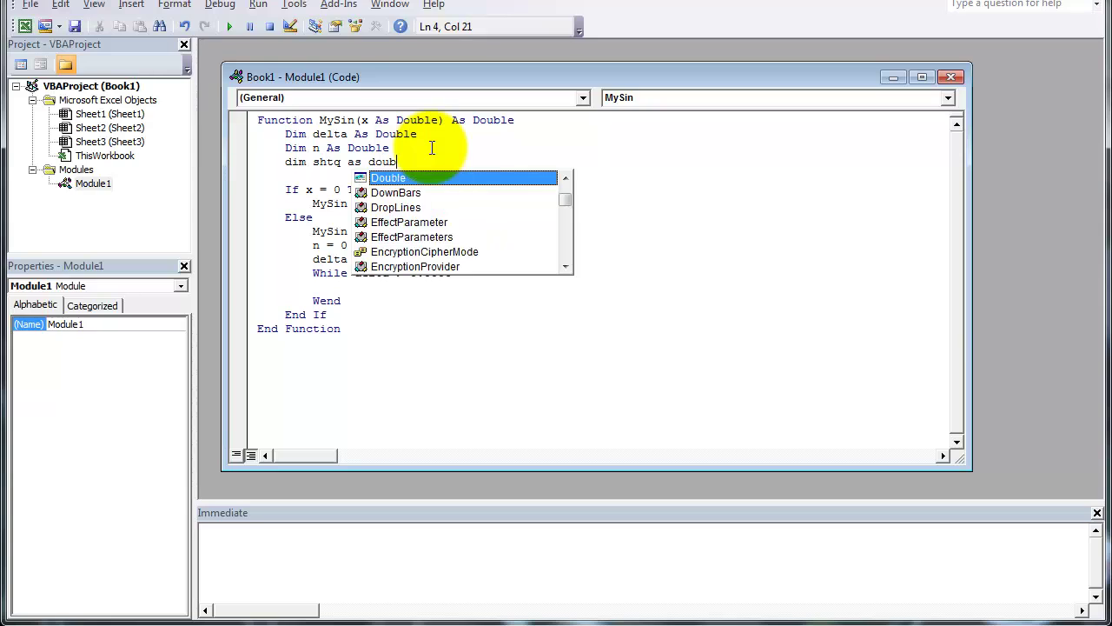
# - Start the shtq assignment inside the While loop with the sign factor (-1)^n*, checking the Maclaurin formula in the Word document
pyautogui.click(390, 287)
pyautogui.write('shtq =')
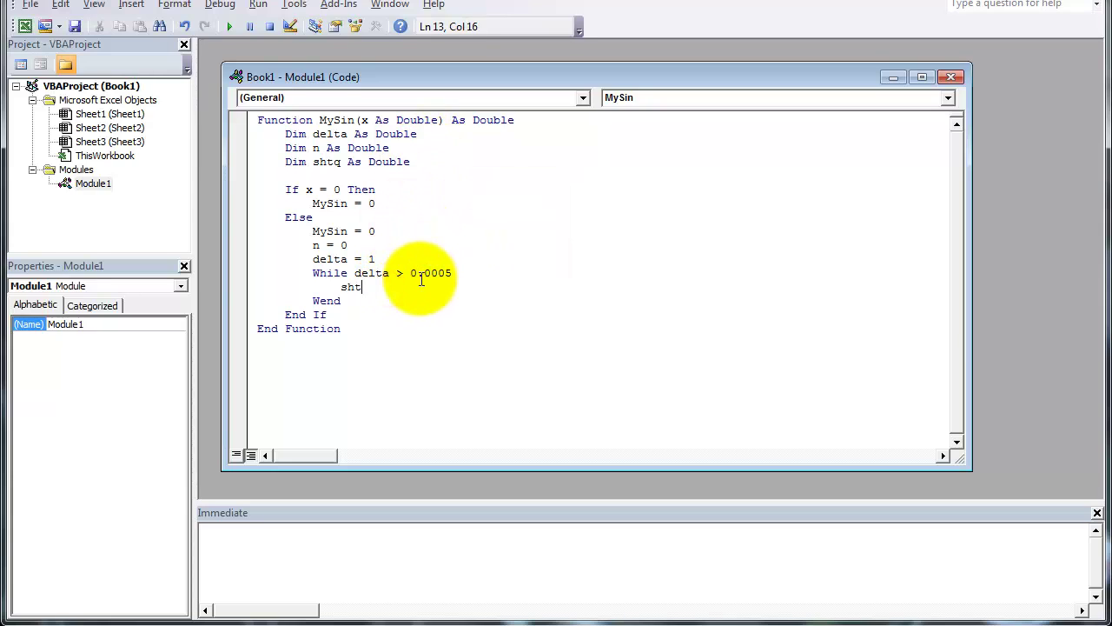
pyautogui.click(392, 621)
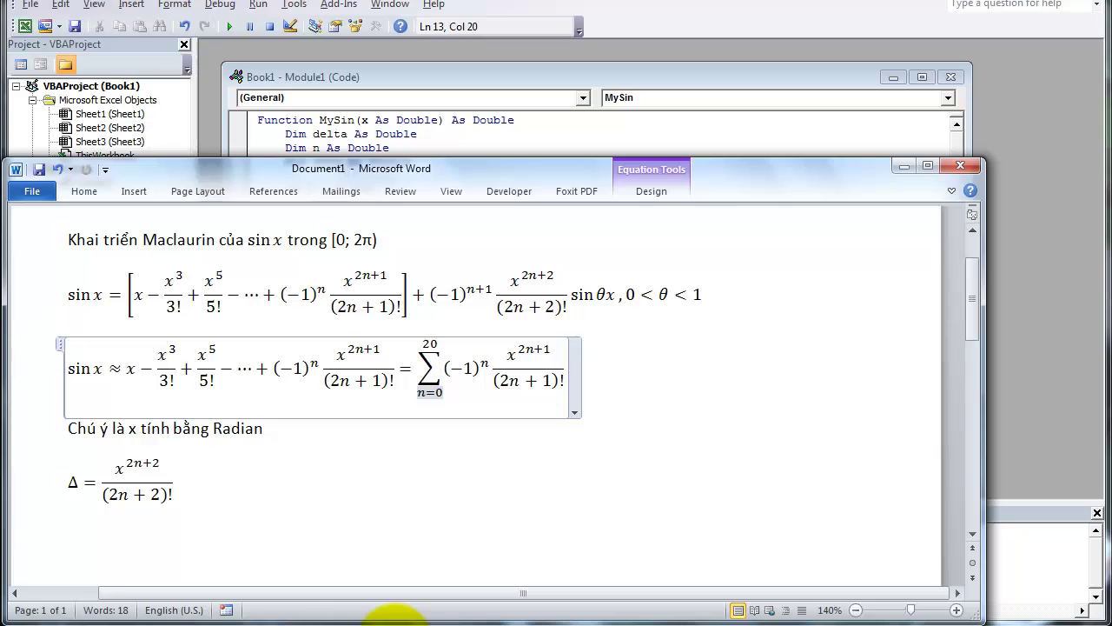
pyautogui.click(395, 621)
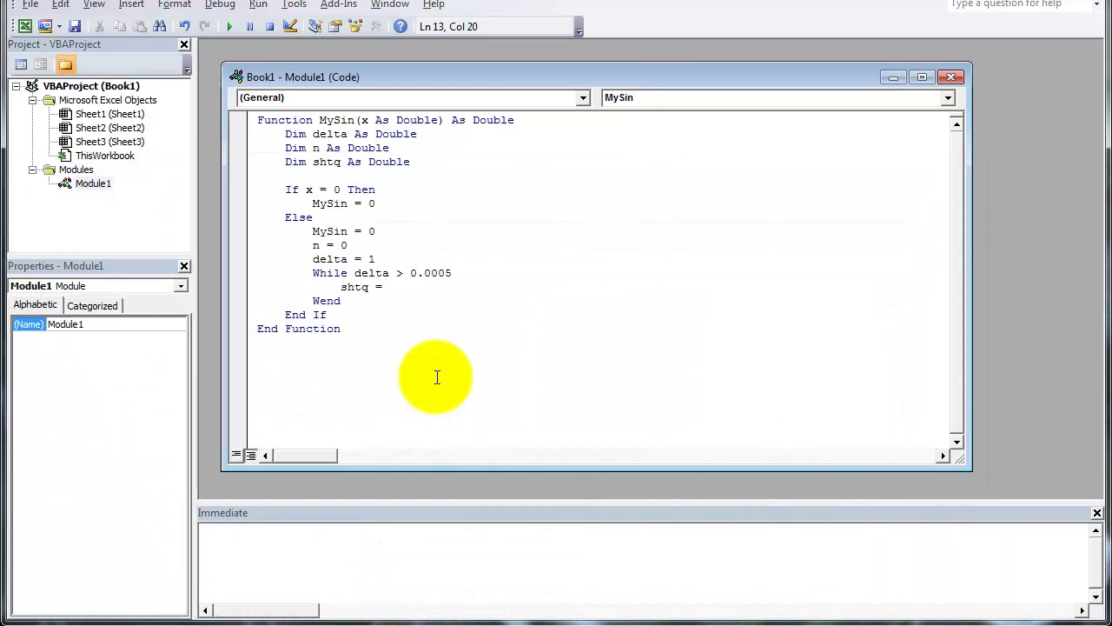
pyautogui.write('(-1)^n*')
# - Check the power term in the Word formula and continue the shtq expression in the VBA editor with x^(2*n+1)/
pyautogui.hotkey('alt', 'Tab')
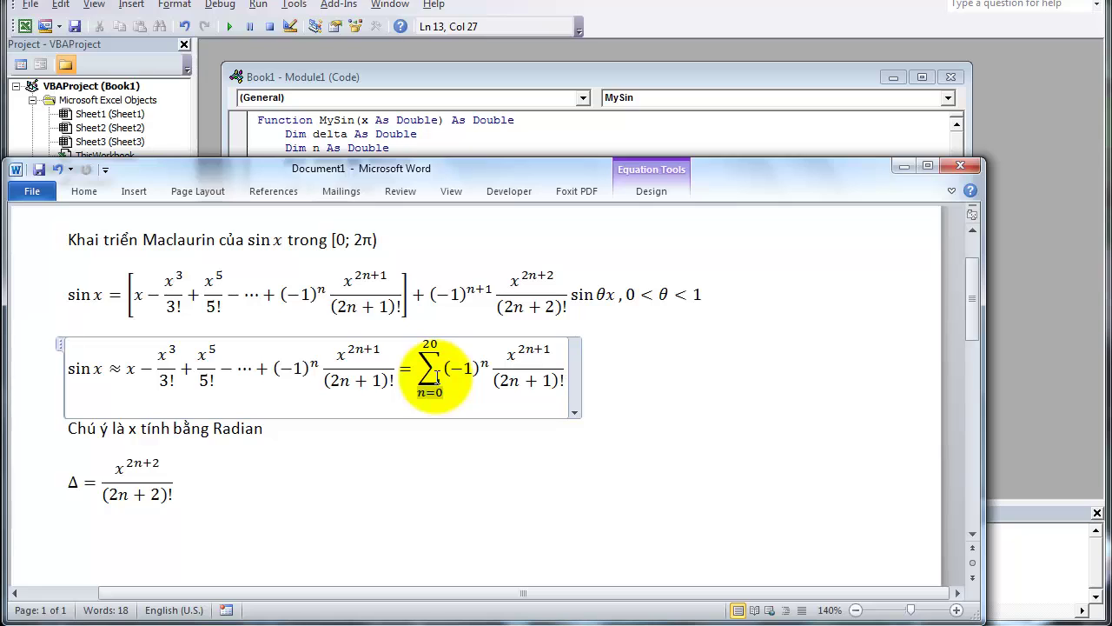
pyautogui.moveTo(335, 346); pyautogui.dragTo(369, 350)
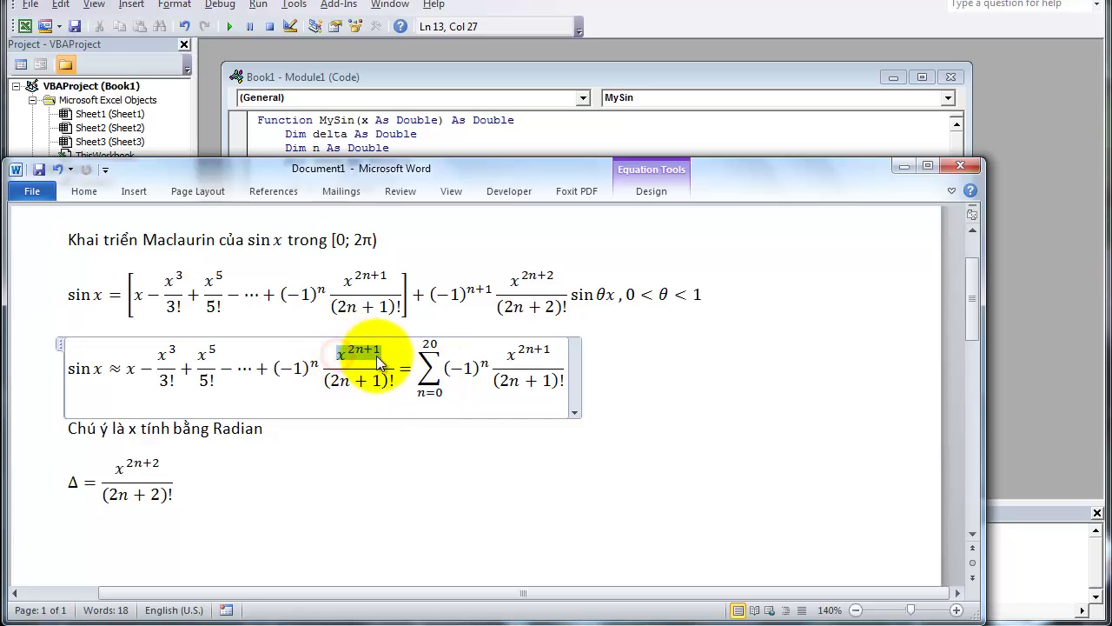
pyautogui.hotkey('alt', 'Tab')
pyautogui.write('x')
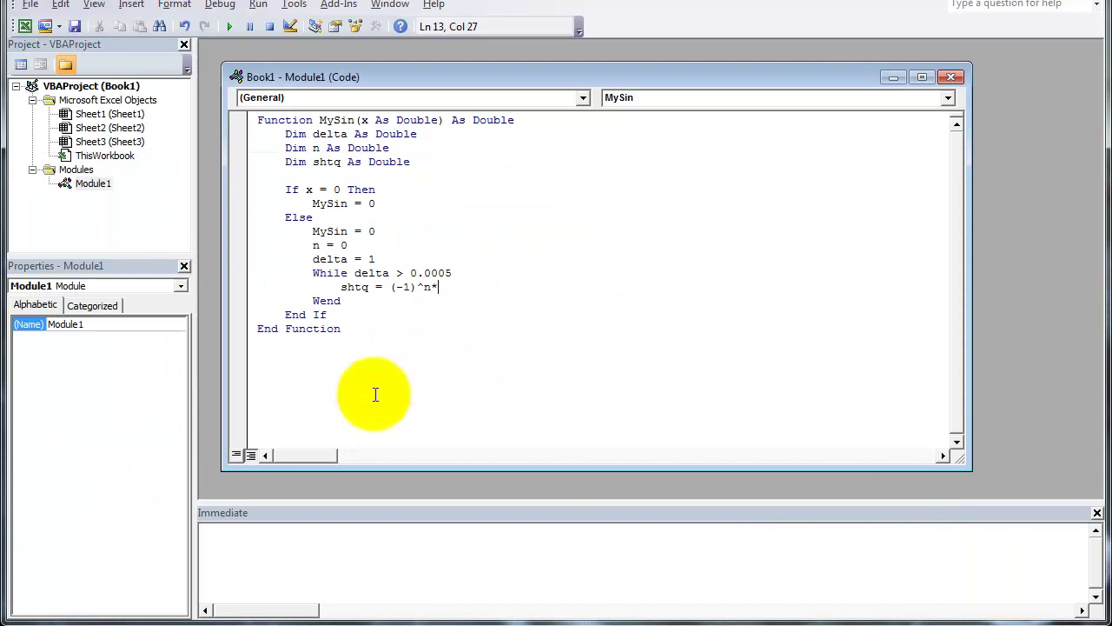
pyautogui.write('^')
pyautogui.write('(2')
pyautogui.write('&')
pyautogui.write('*n+1')
pyautogui.write(')/')
# - Complete the shtq expression with the divisor Application.WorksheetFunction.Fact(2*n+1)
pyautogui.write('app')
pyautogui.hotkey('ctrl', 'space')
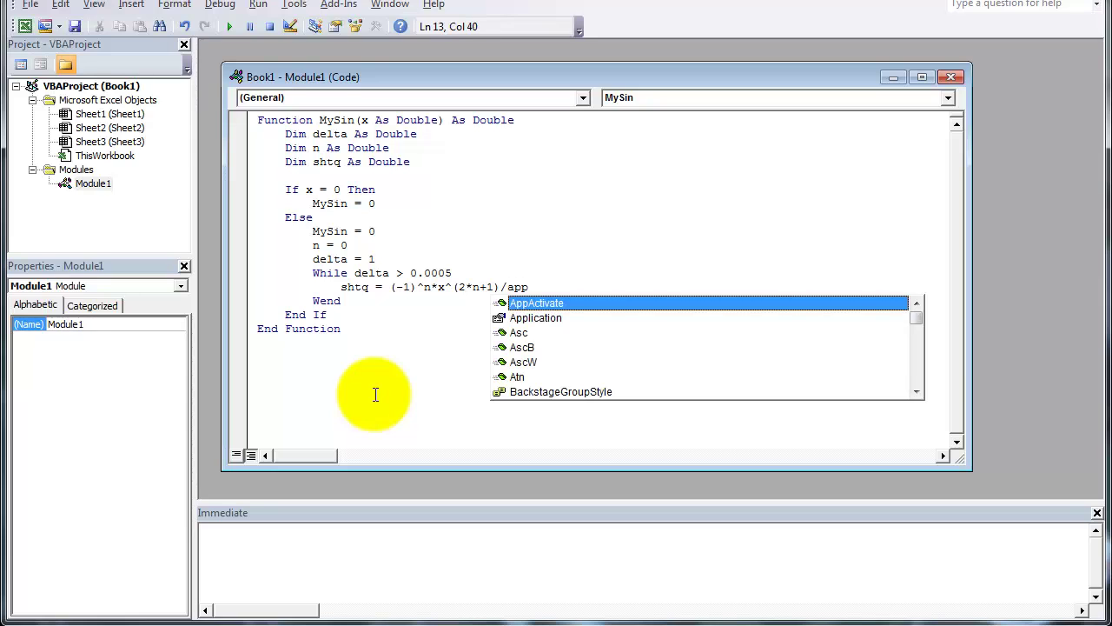
pyautogui.press('Down')
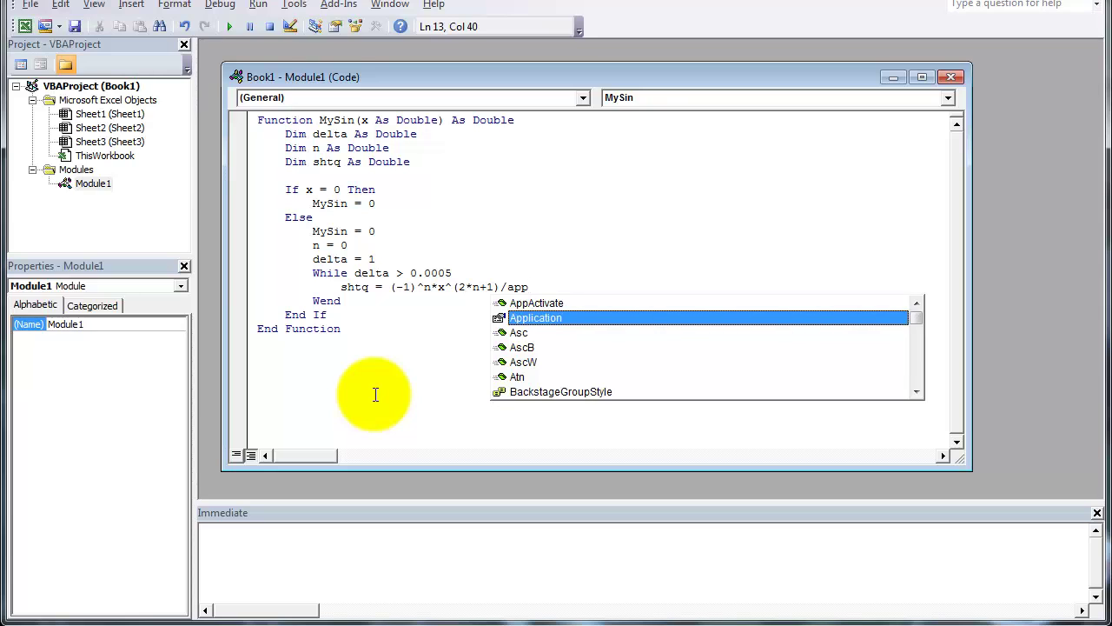
pyautogui.write('.who')
pyautogui.press('BackSpace')
pyautogui.press('BackSpace')
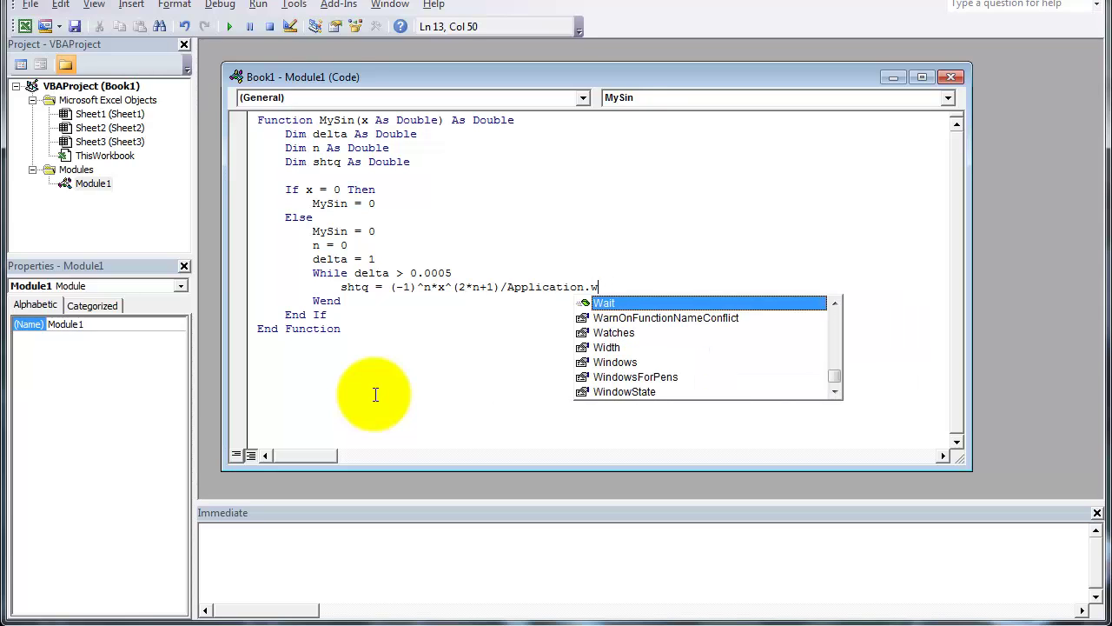
pyautogui.write('or')
pyautogui.press('Down')
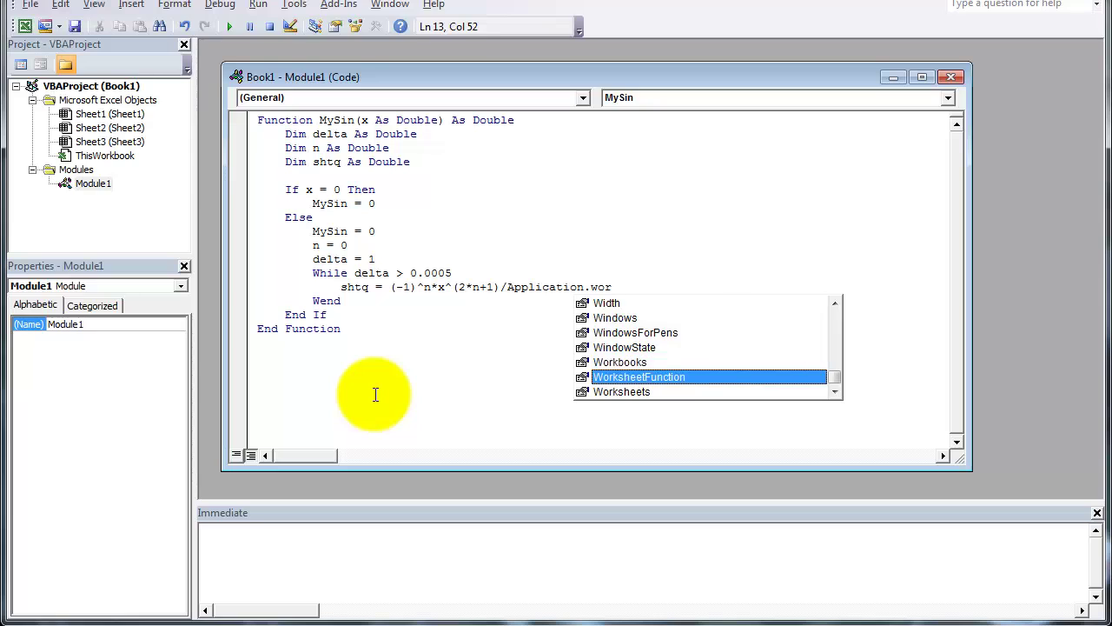
pyautogui.write('.p')
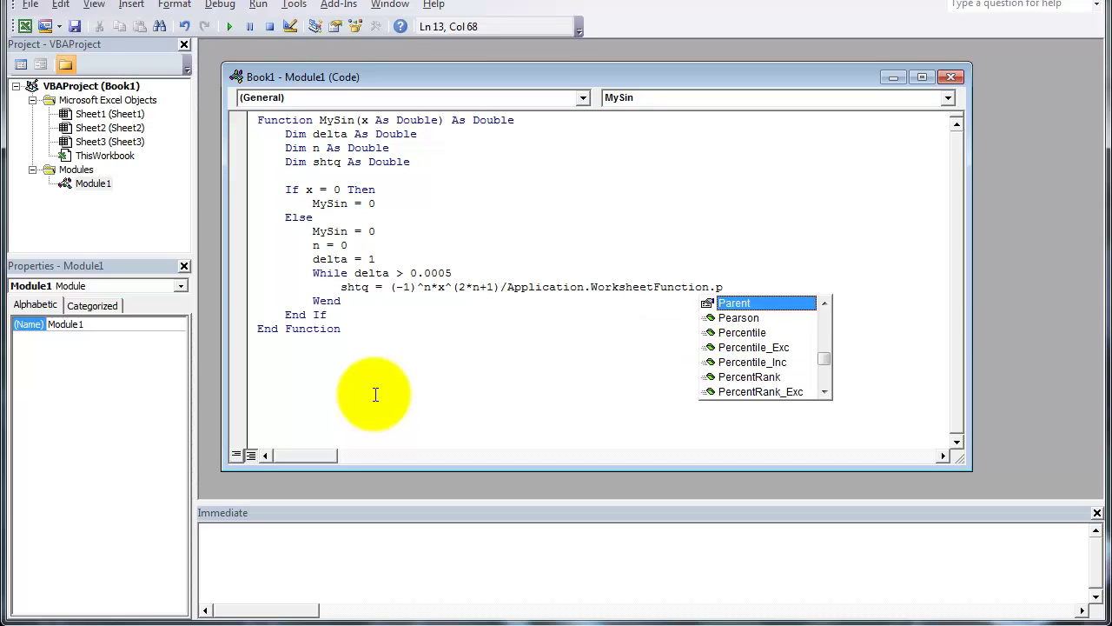
pyautogui.press('BackSpace')
pyautogui.write('fac(')
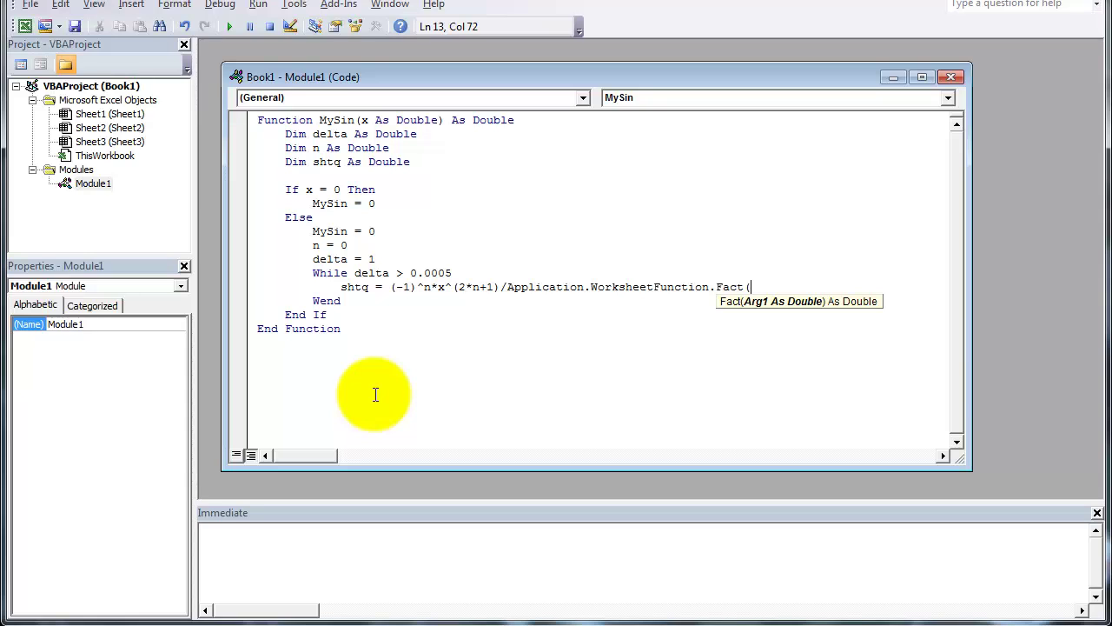
pyautogui.write('2*n+1)')
pyautogui.press('Return')
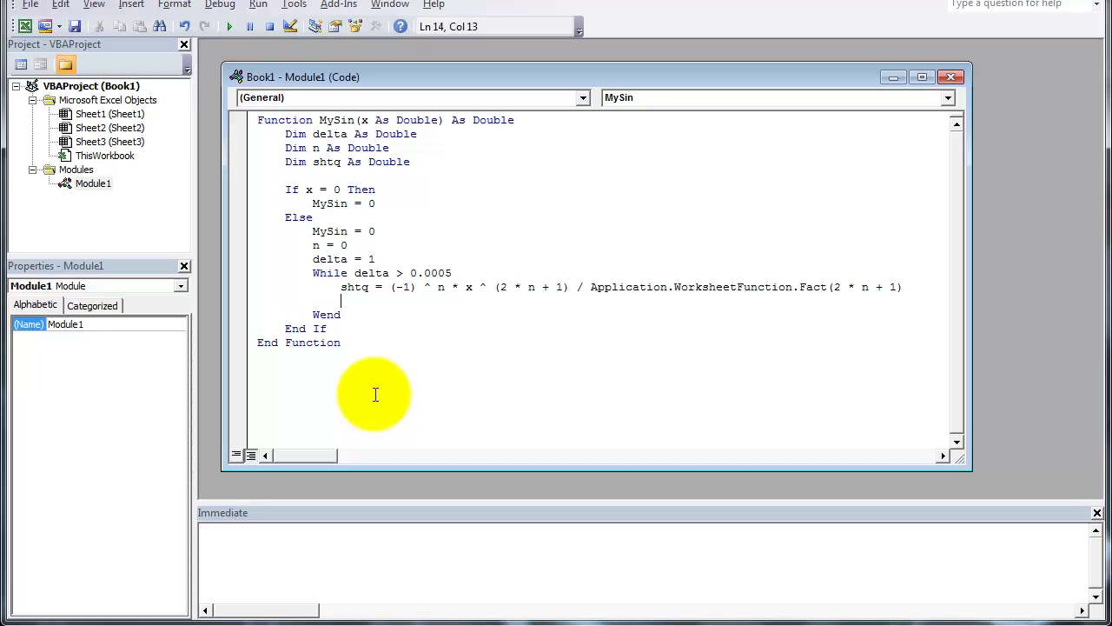
# - Add the lines MySin = MySin + shtq and n = n + 1 inside the While loop
pyautogui.write('MySin = MySin + shtq')
pyautogui.press('Return')
pyautogui.write('n +')
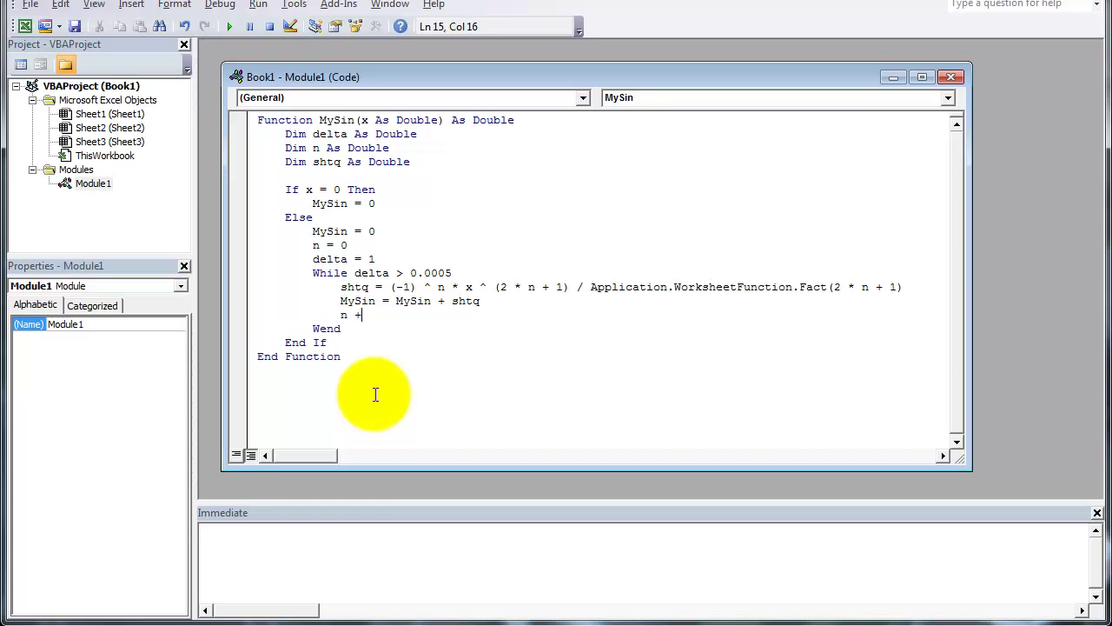
pyautogui.press('BackSpace')
pyautogui.write('= n+1')
pyautogui.click(429, 362)
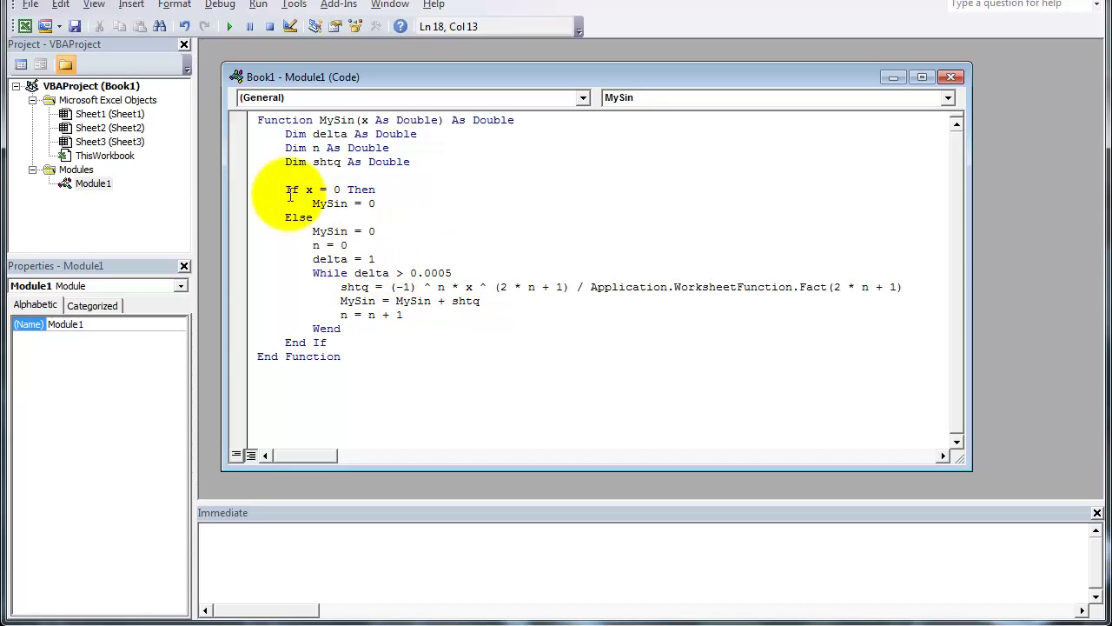
# - Switch to the Excel worksheet and enter =sin(D3) in cell D4 as the reference sine of x
pyautogui.click(135, 85)
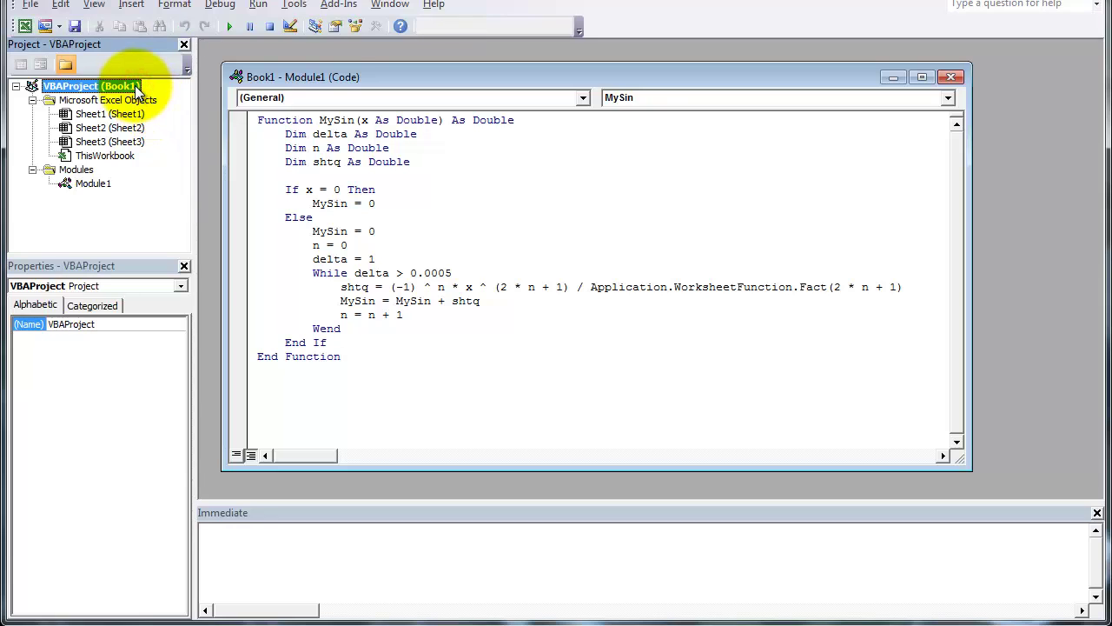
pyautogui.click(25, 26)
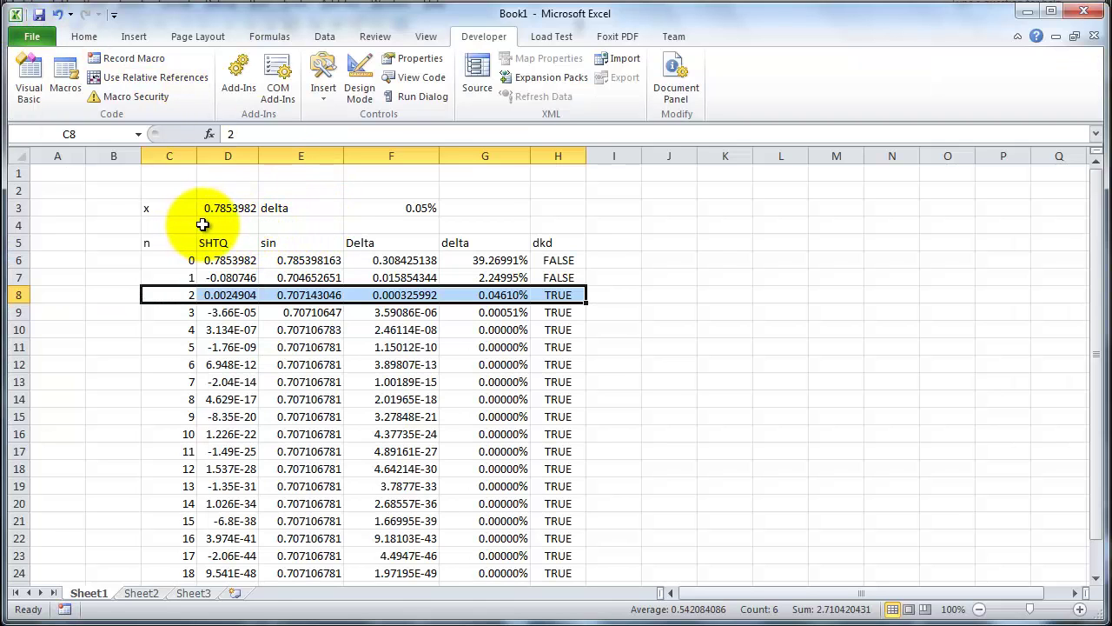
pyautogui.click(247, 209)
pyautogui.click(252, 225)
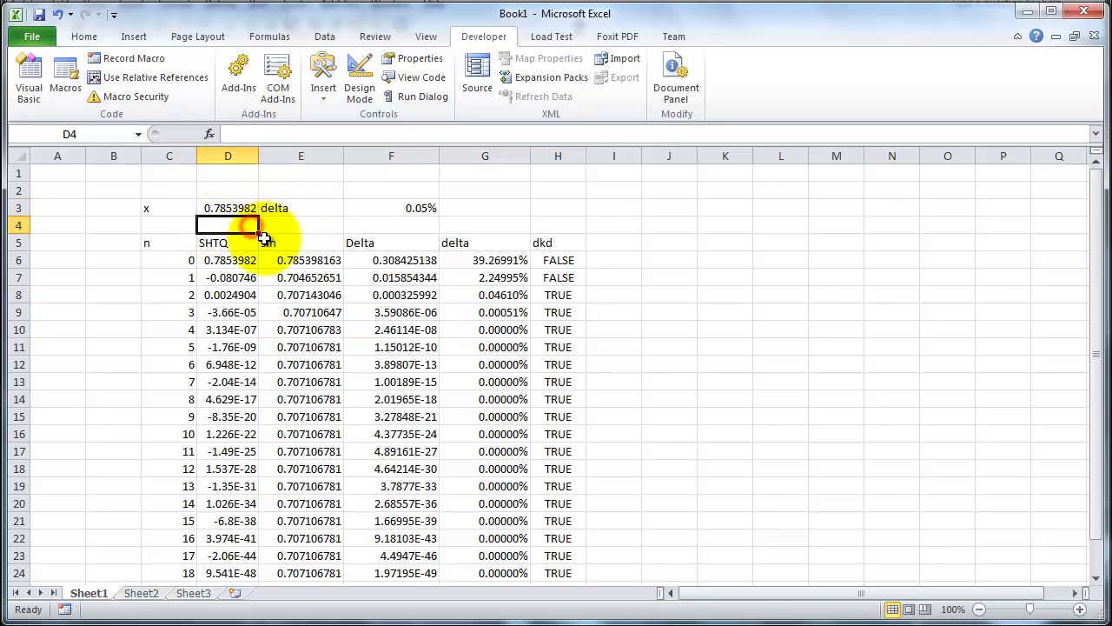
pyautogui.write('=sim')
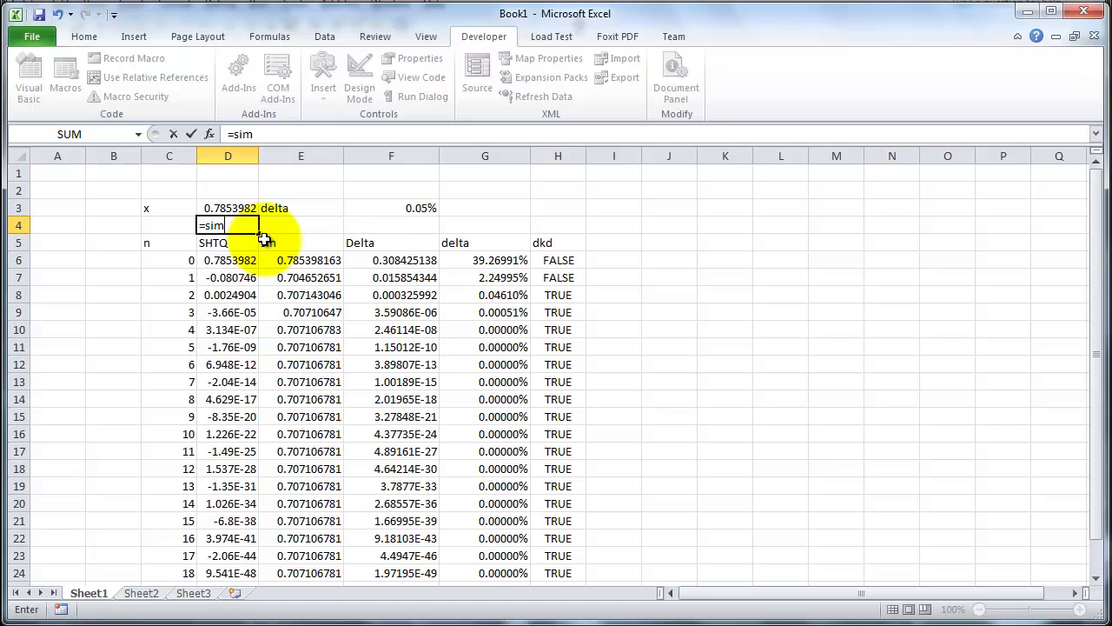
pyautogui.press('BackSpace')
pyautogui.write('n(')
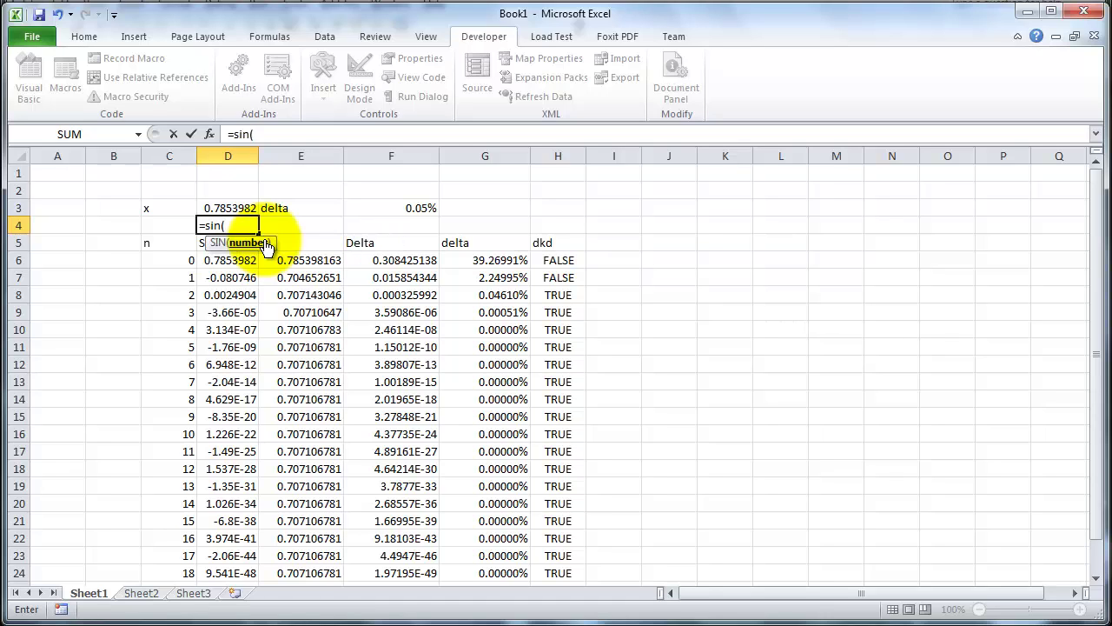
pyautogui.click(244, 207)
pyautogui.write(')')
pyautogui.press('Return')
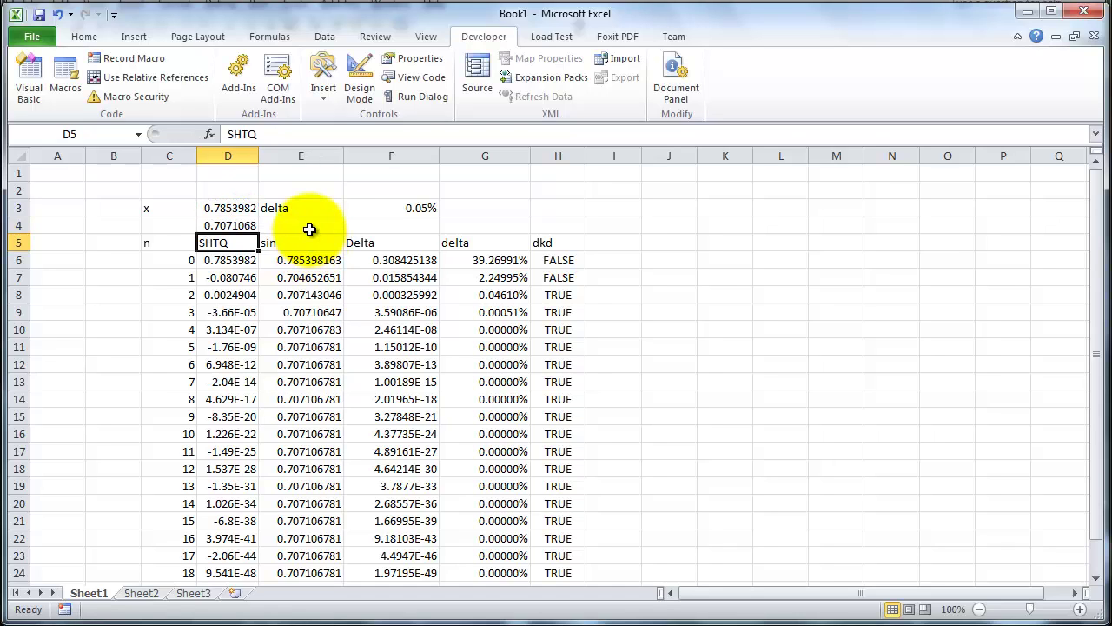
# - Enter =mysin(D3) in cell E4 to test the custom function on x
pyautogui.click(309, 228)
pyautogui.write('=')
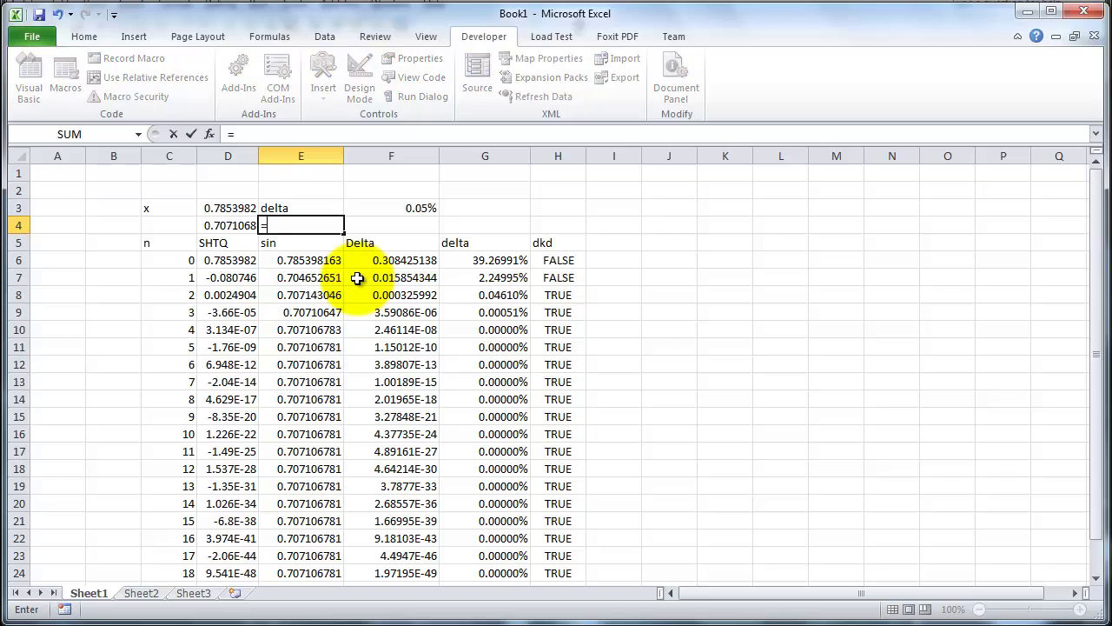
pyautogui.write('mysin(')
pyautogui.click(240, 209)
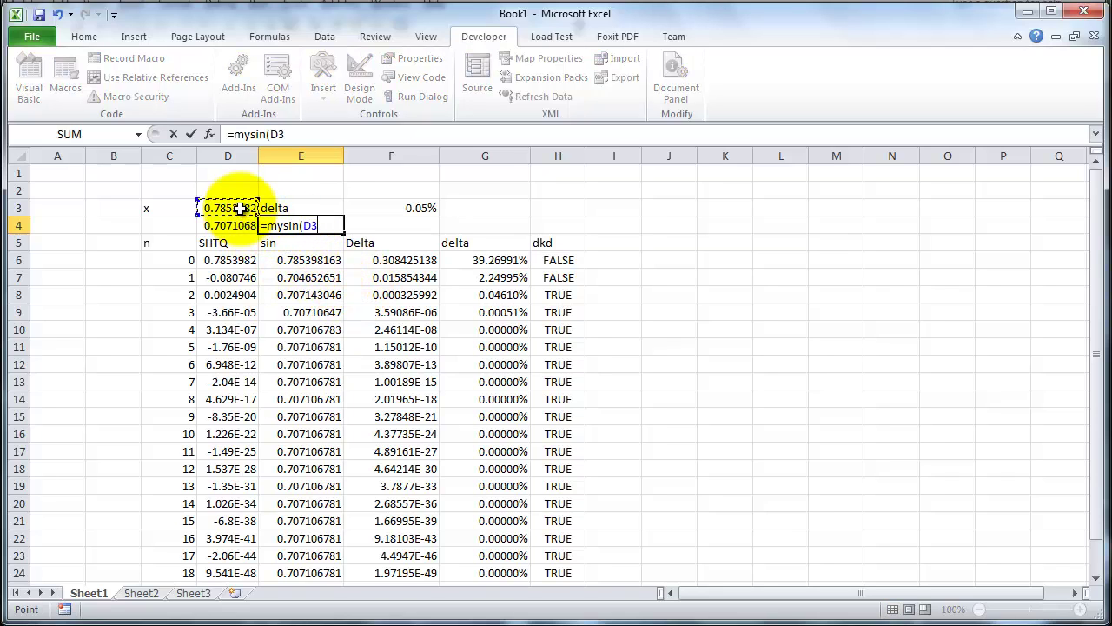
pyautogui.write(')')
pyautogui.press('Return')
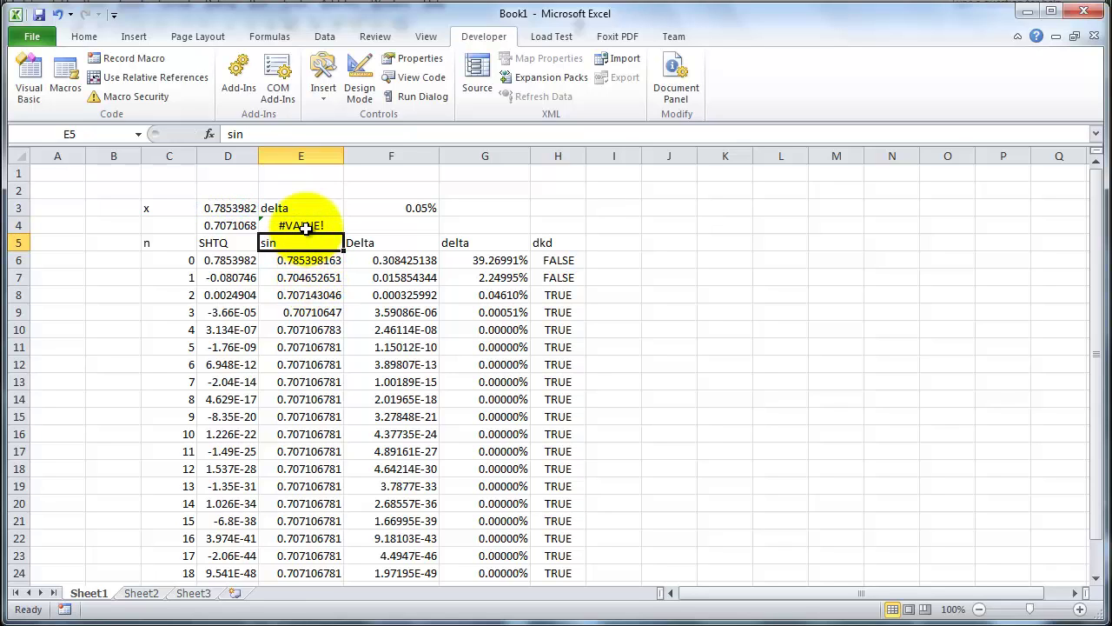
# - Return to the Visual Basic editor and add Exit Function after MySin = 0 in the If x = 0 branch
pyautogui.click(305, 225)
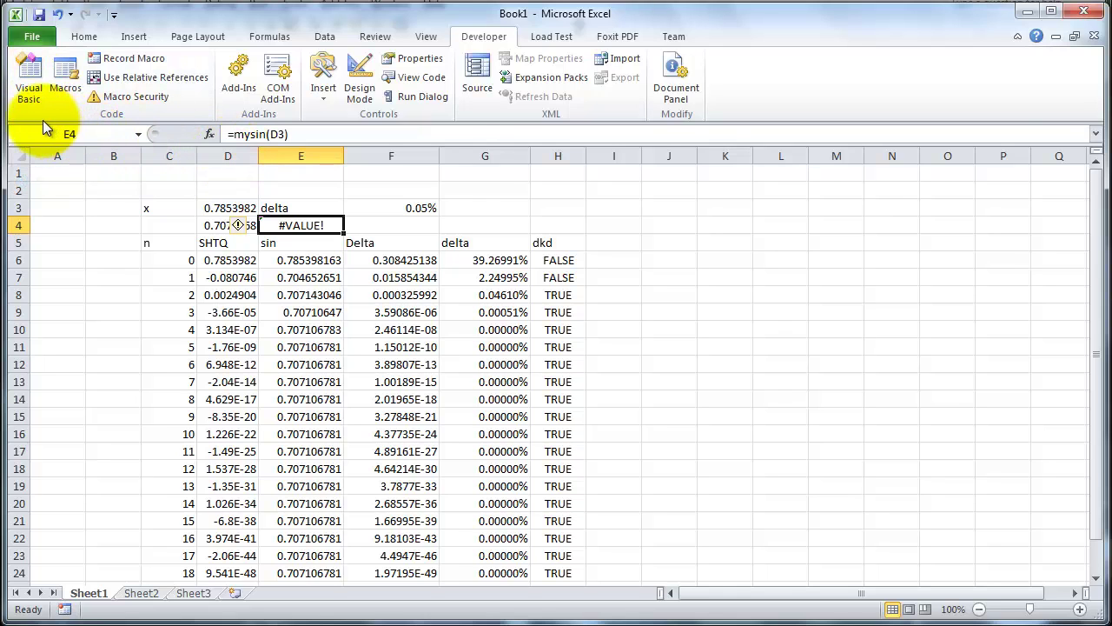
pyautogui.click(29, 82)
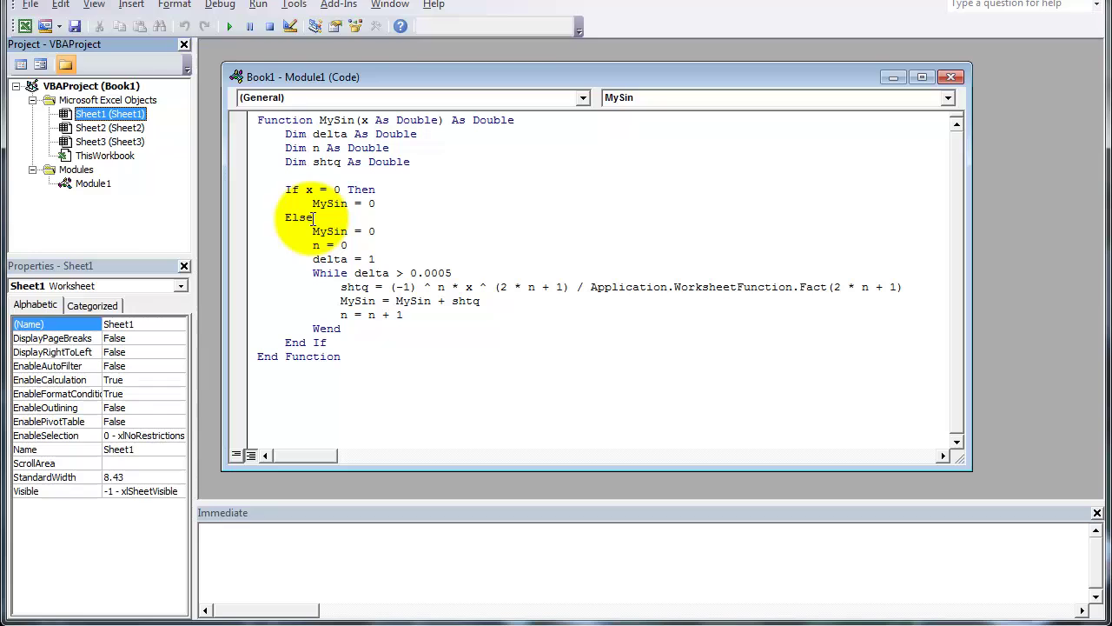
pyautogui.click(382, 205)
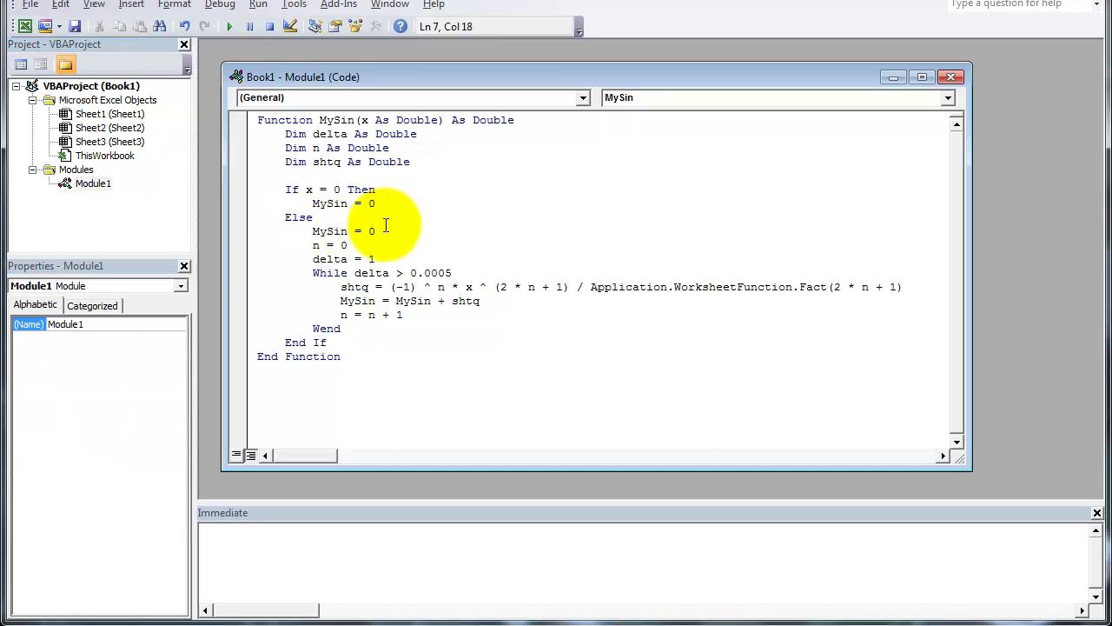
pyautogui.press('Return')
pyautogui.write('ex')
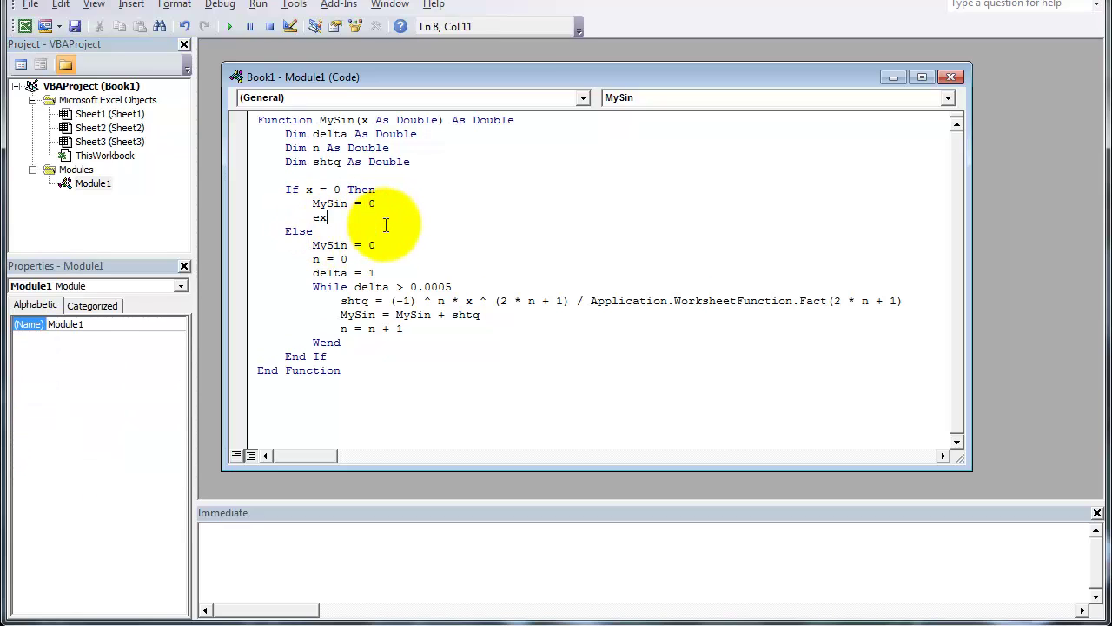
pyautogui.write('it function')
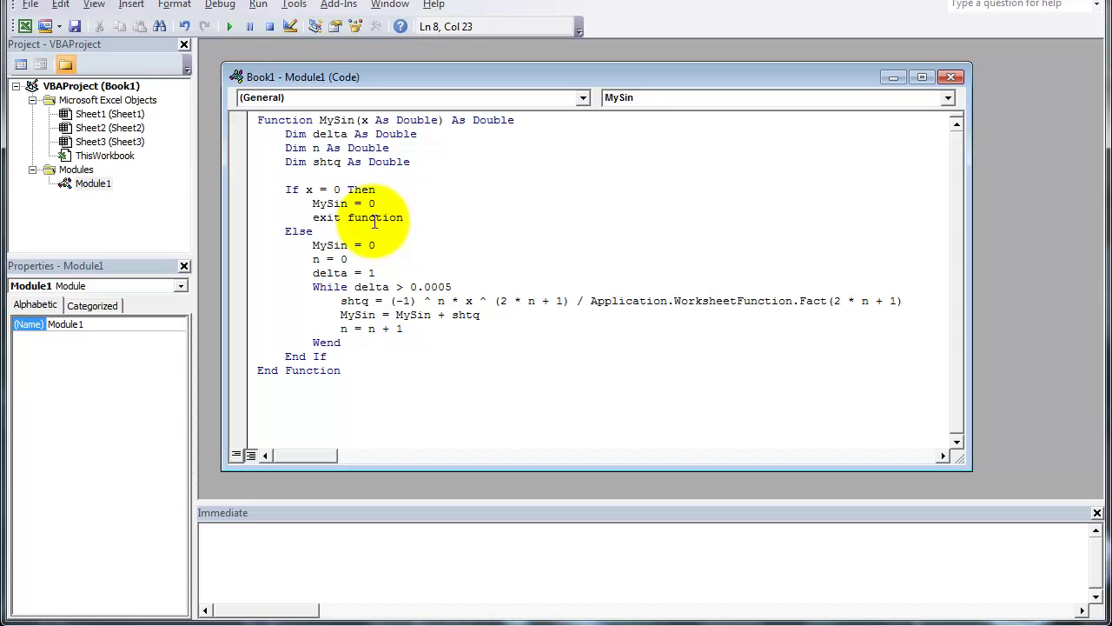
pyautogui.click(379, 245)
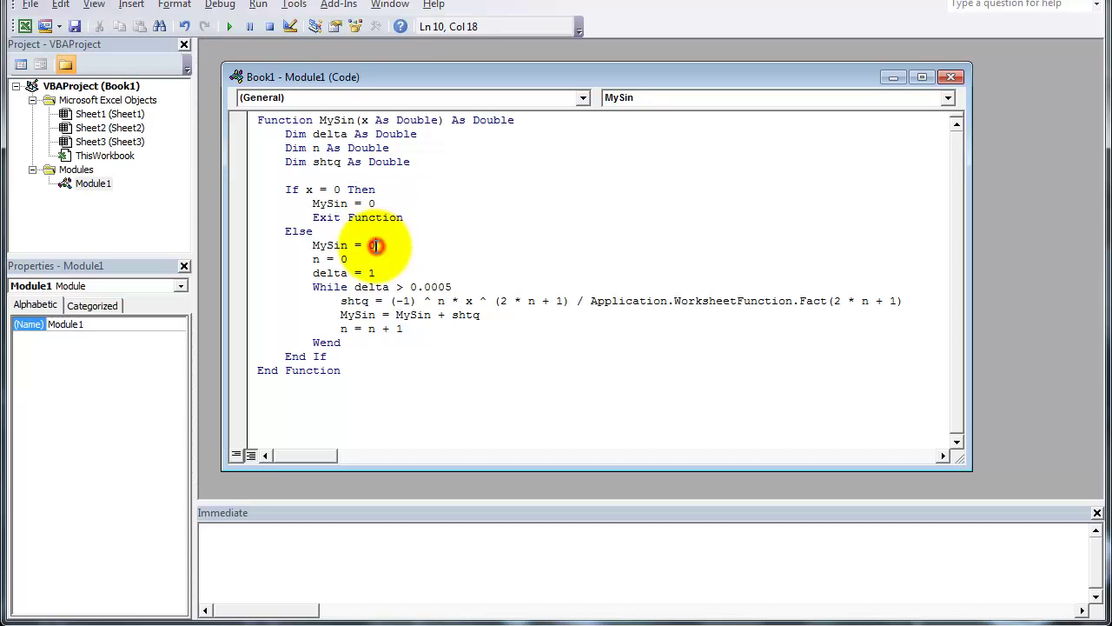
pyautogui.doubleClick(325, 217)
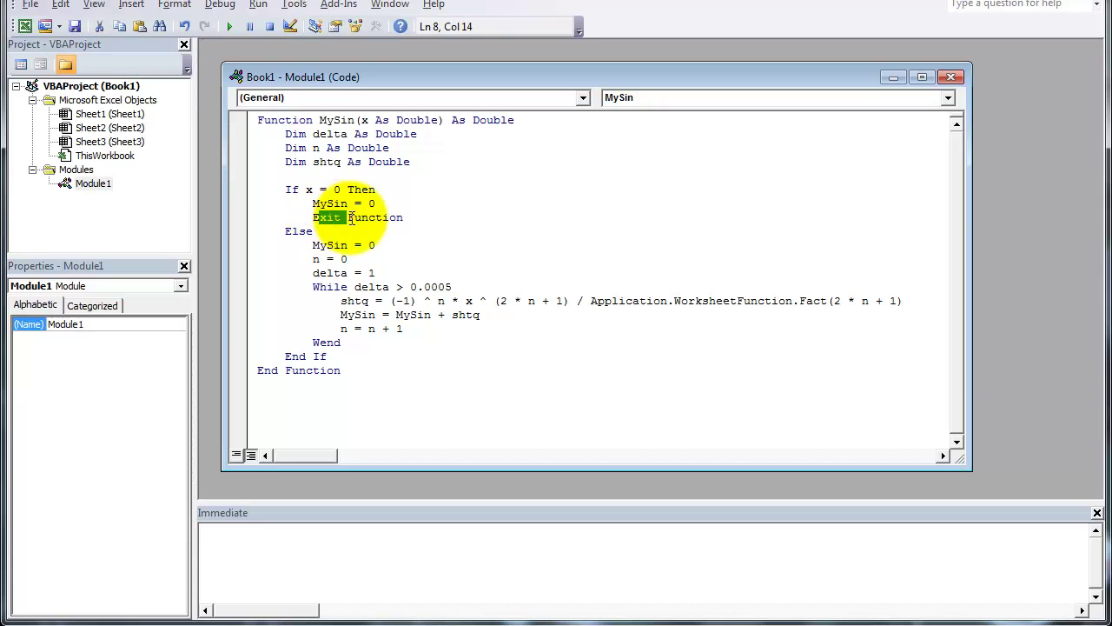
pyautogui.click(362, 229)
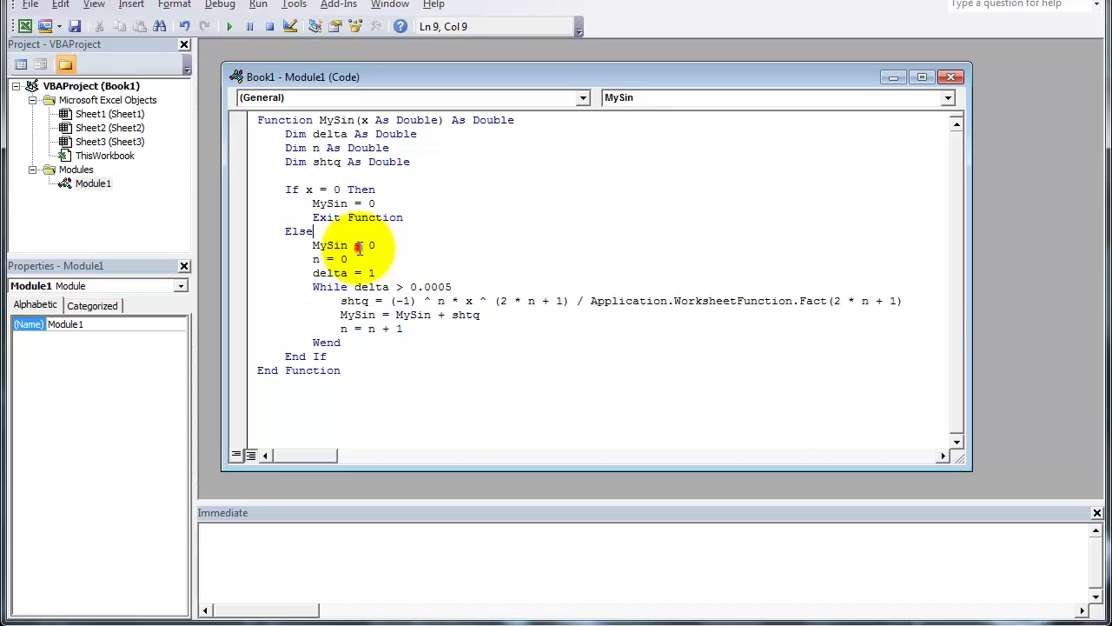
pyautogui.click(358, 246)
pyautogui.click(338, 261)
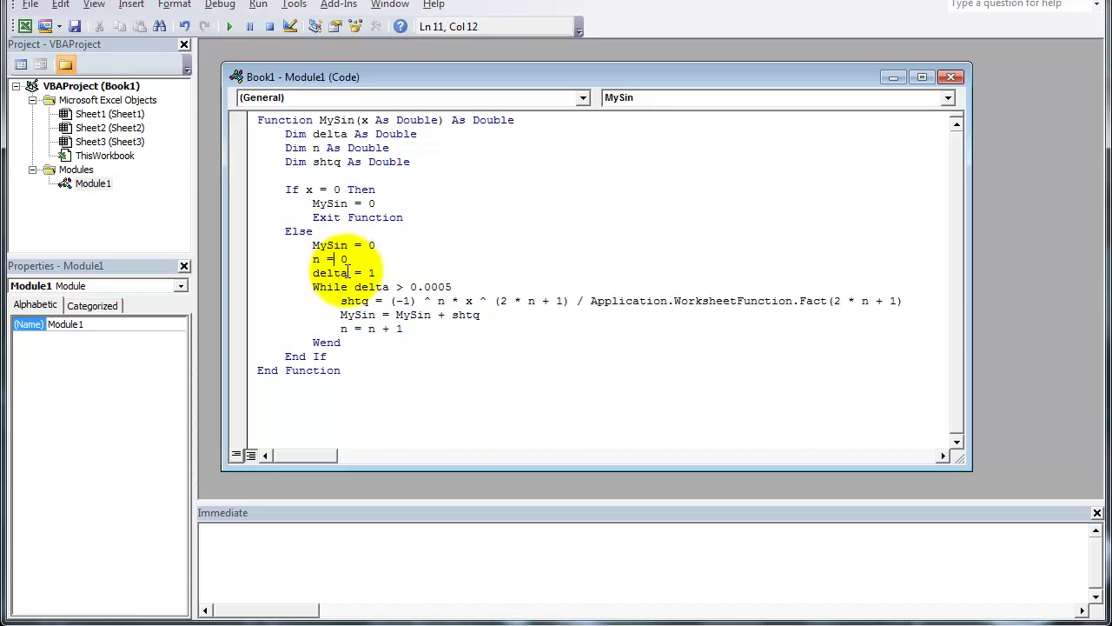
pyautogui.click(347, 273)
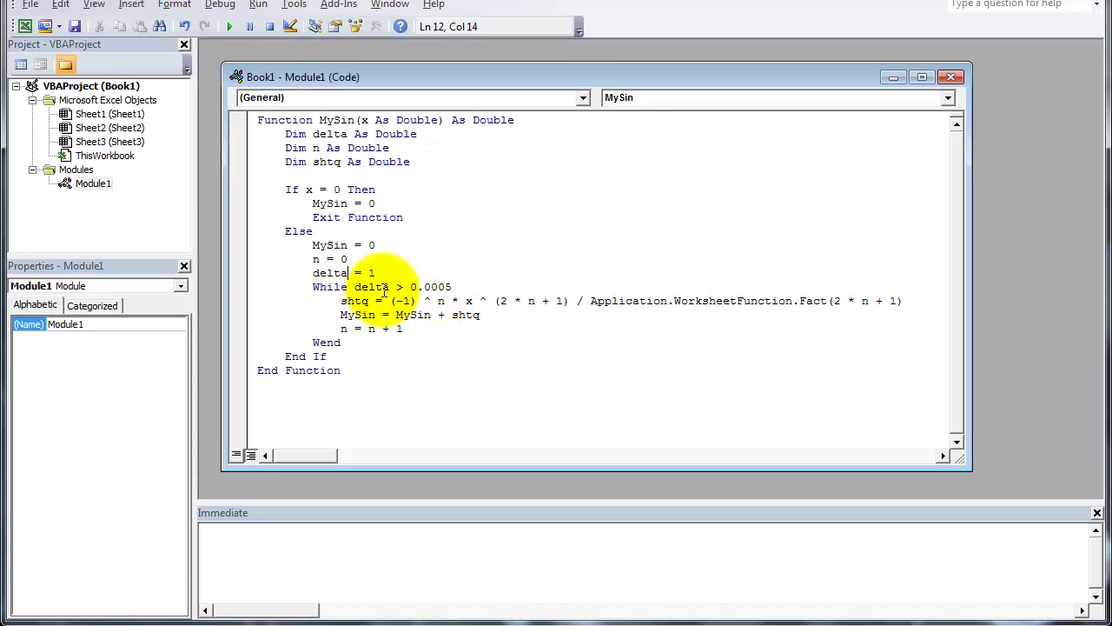
# - Begin a delta = line below MySin = MySin + shtq and check the remainder formula in the Word document
pyautogui.click(493, 317)
pyautogui.press('Return')
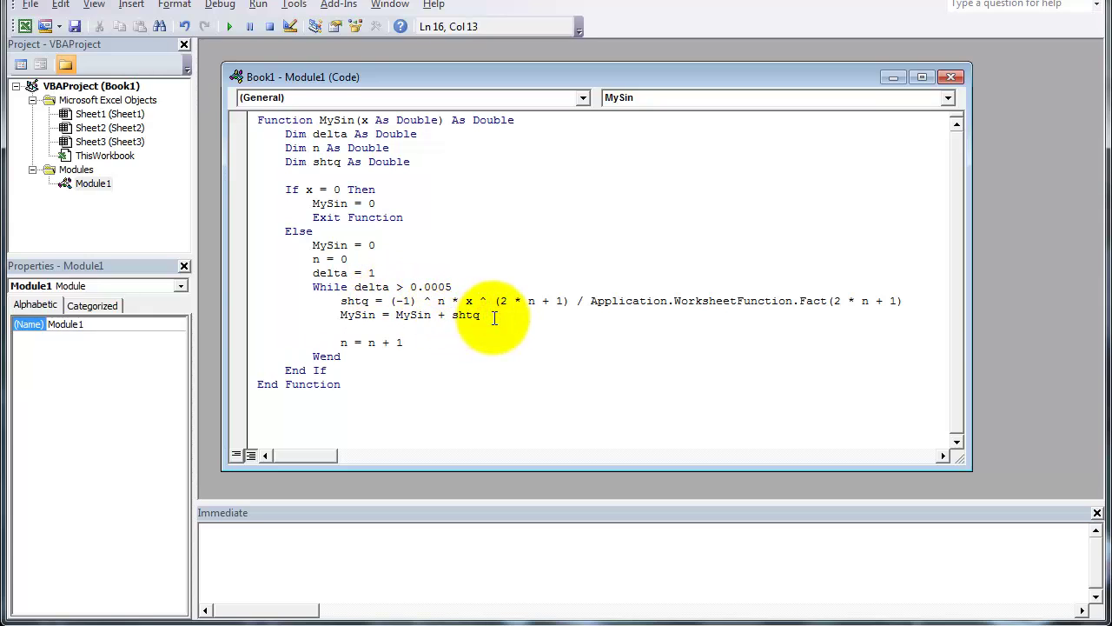
pyautogui.write('delta =')
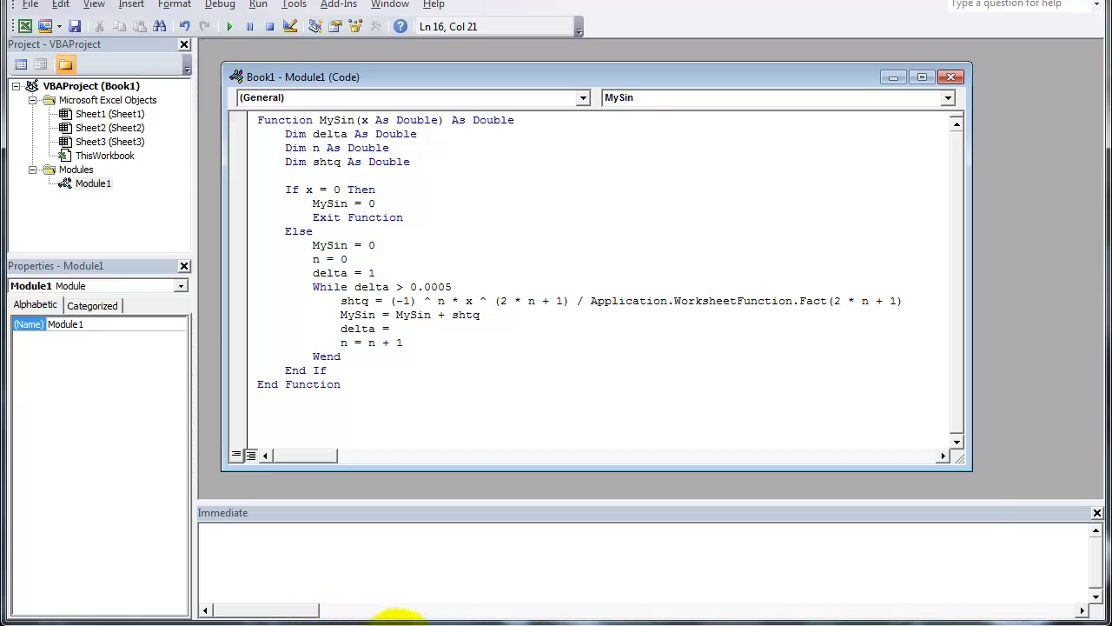
pyautogui.click(417, 624)
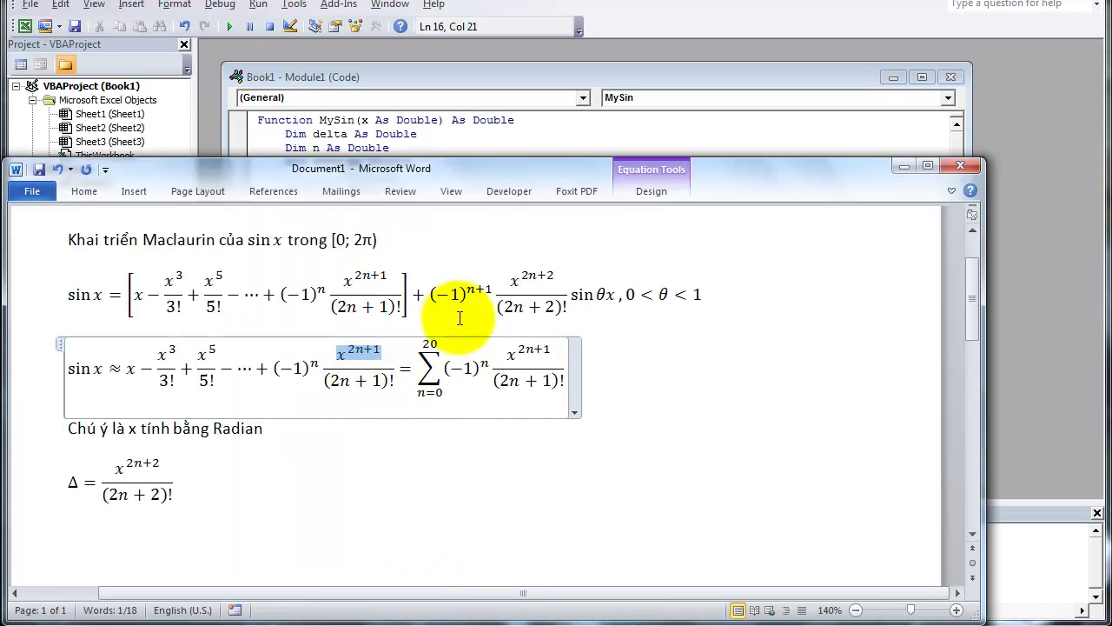
pyautogui.click(506, 297)
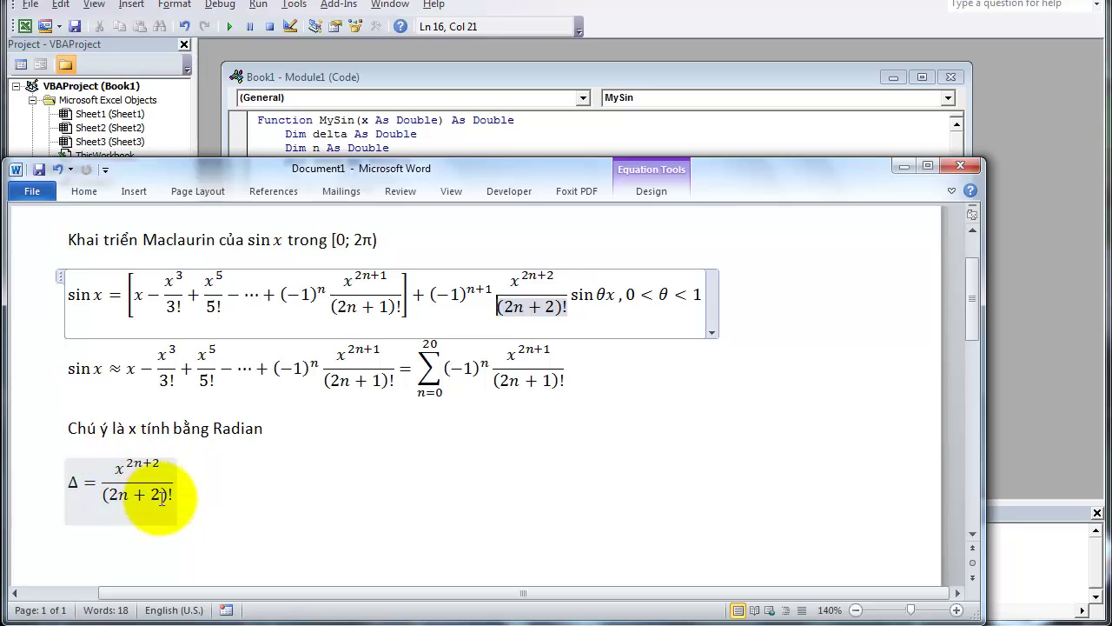
pyautogui.click(538, 76)
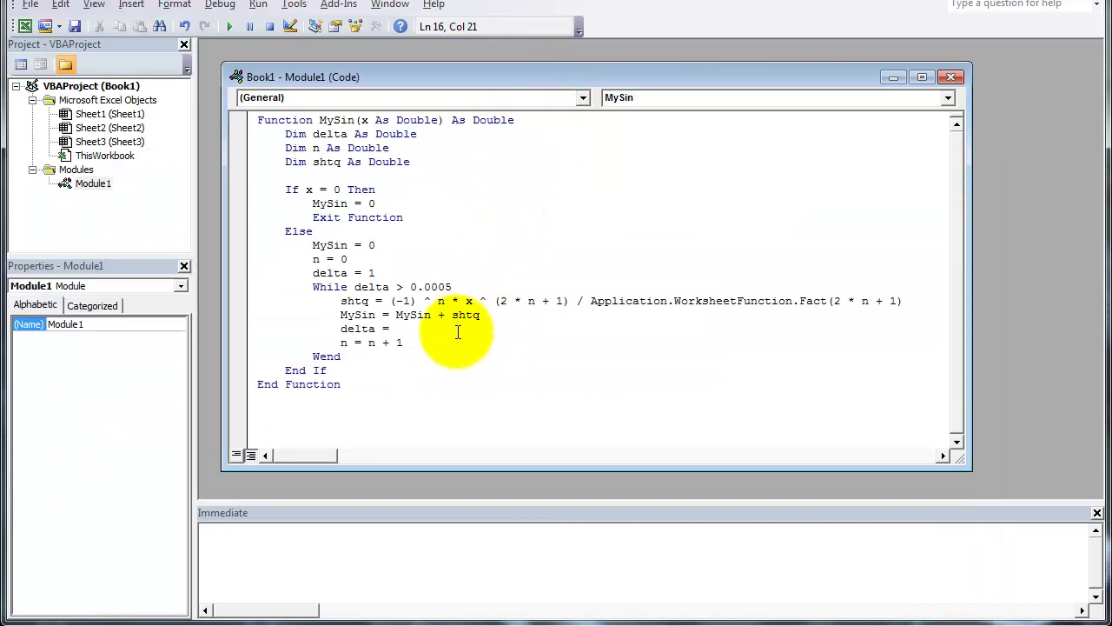
# - Complete the delta assignment with the expression x^(2*n+2)/Application.WorksheetFunction.Fact(2*n+2)/MySin
pyautogui.write('x^(2*n+2)/app')
pyautogui.hotkey('ctrl', 'space')
pyautogui.write('lication.')
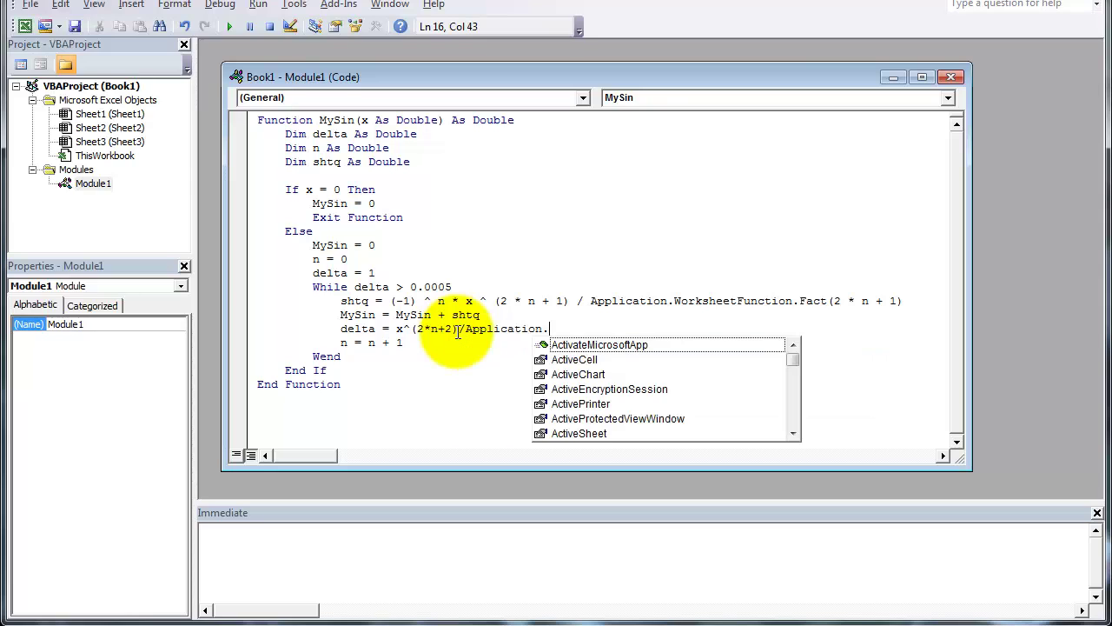
pyautogui.write('wor')
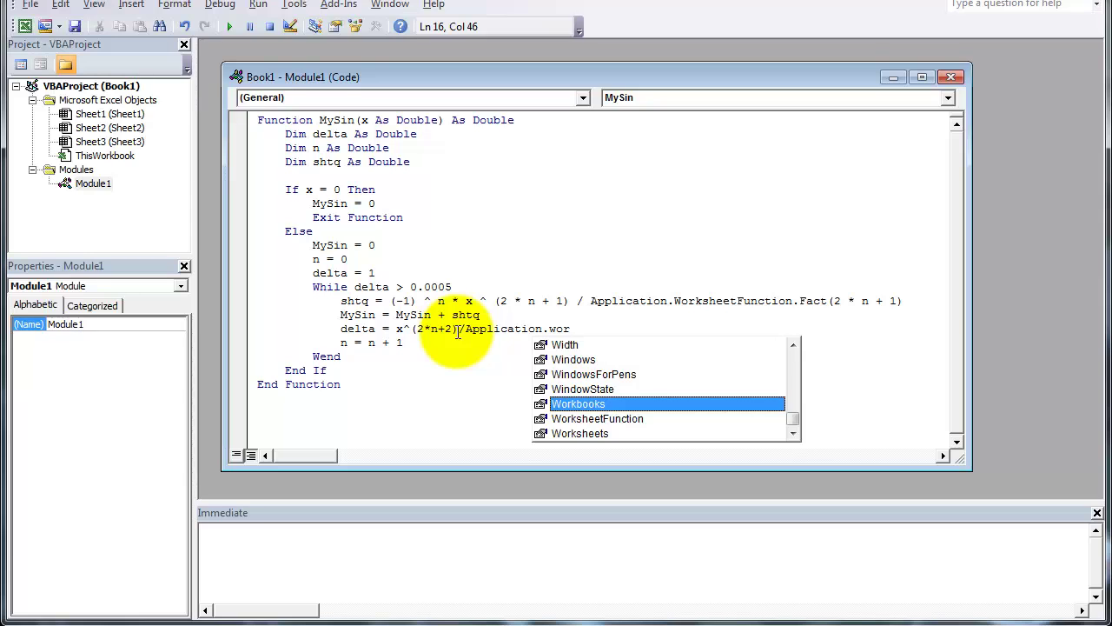
pyautogui.press('Down')
pyautogui.write('ksheetFunction.Fact(')
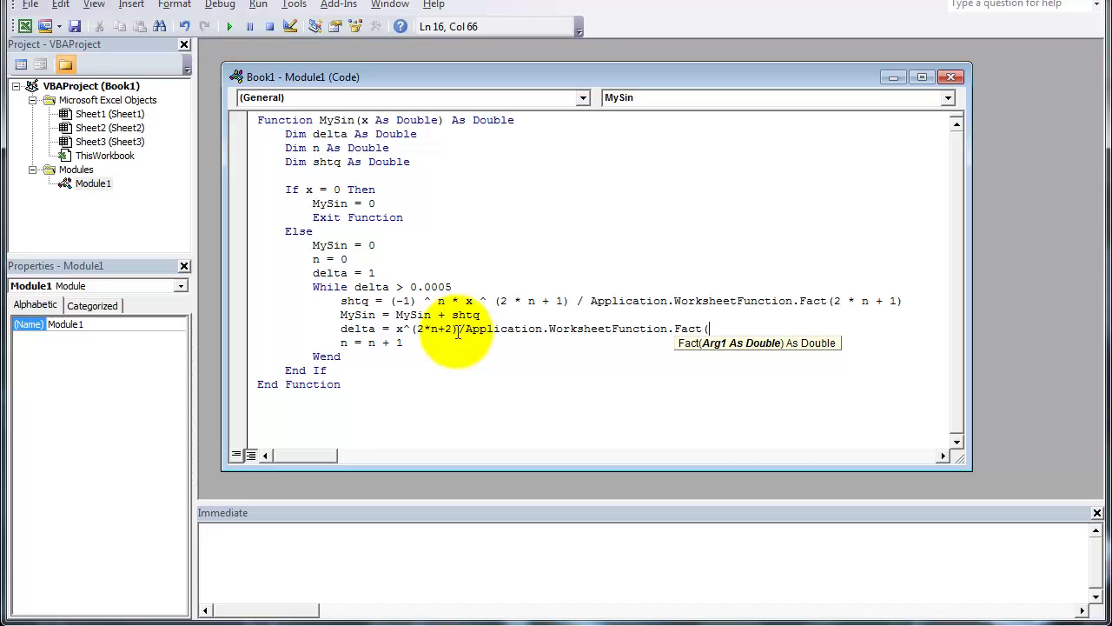
pyautogui.write('2*n+2)')
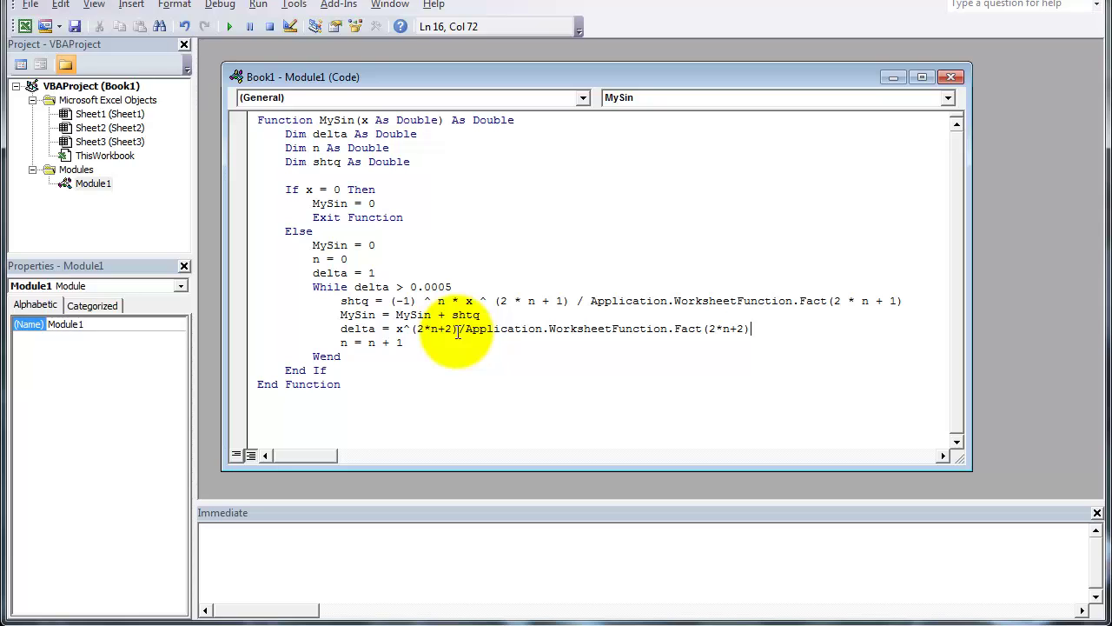
pyautogui.write('/MySin')
pyautogui.click(456, 355)
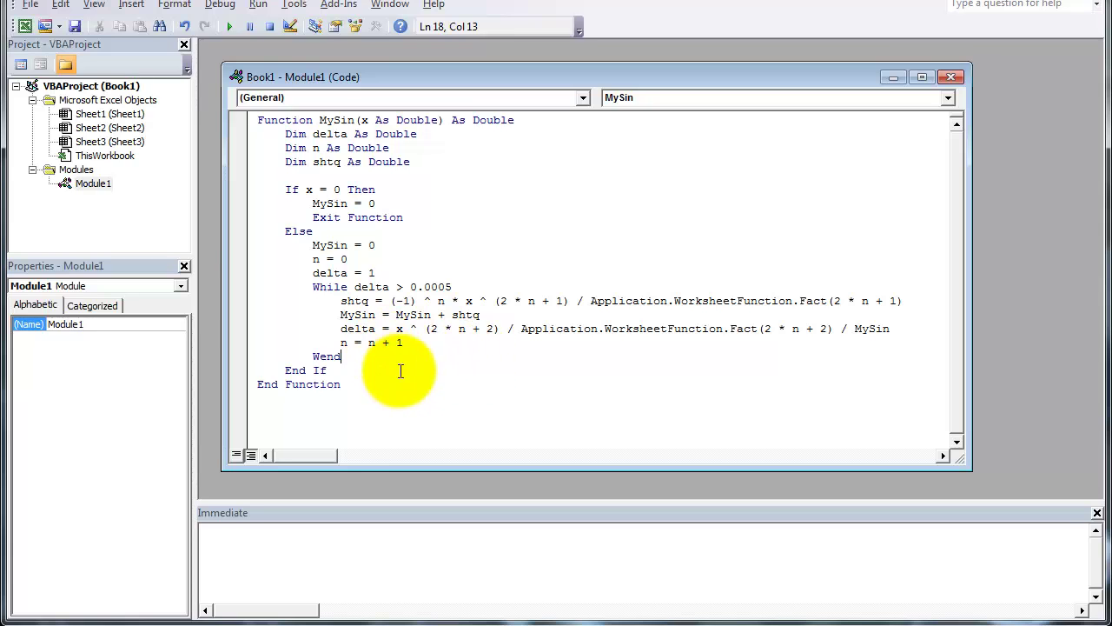
# - Switch to the Excel worksheet, re-enter =mysin(D3) in cell E4 and compare it with the reference sine in D4
pyautogui.click(25, 26)
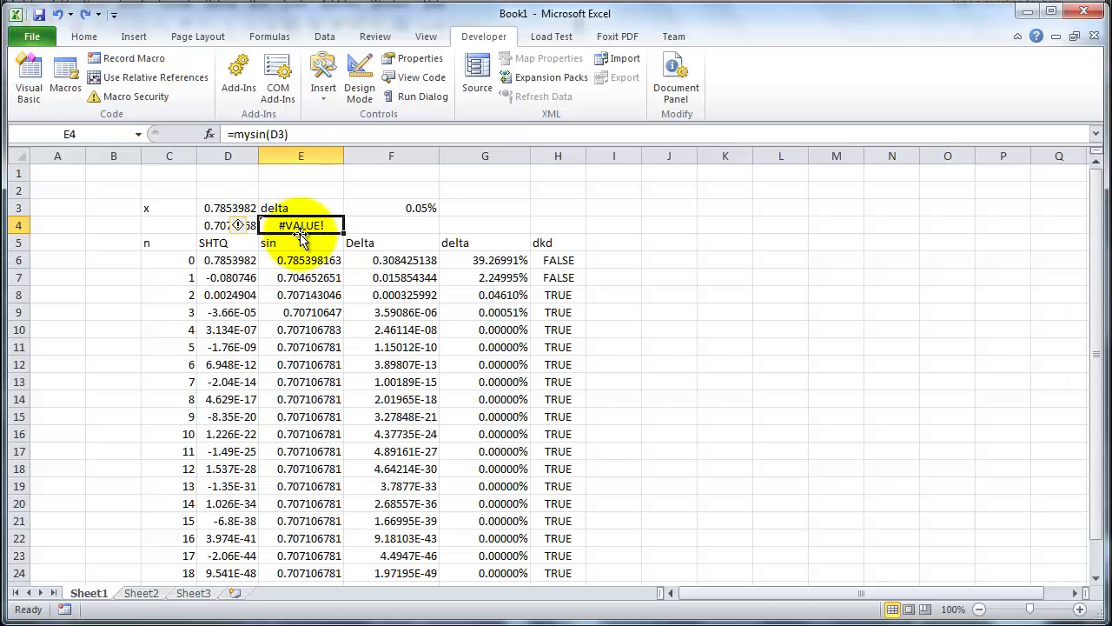
pyautogui.click(305, 135)
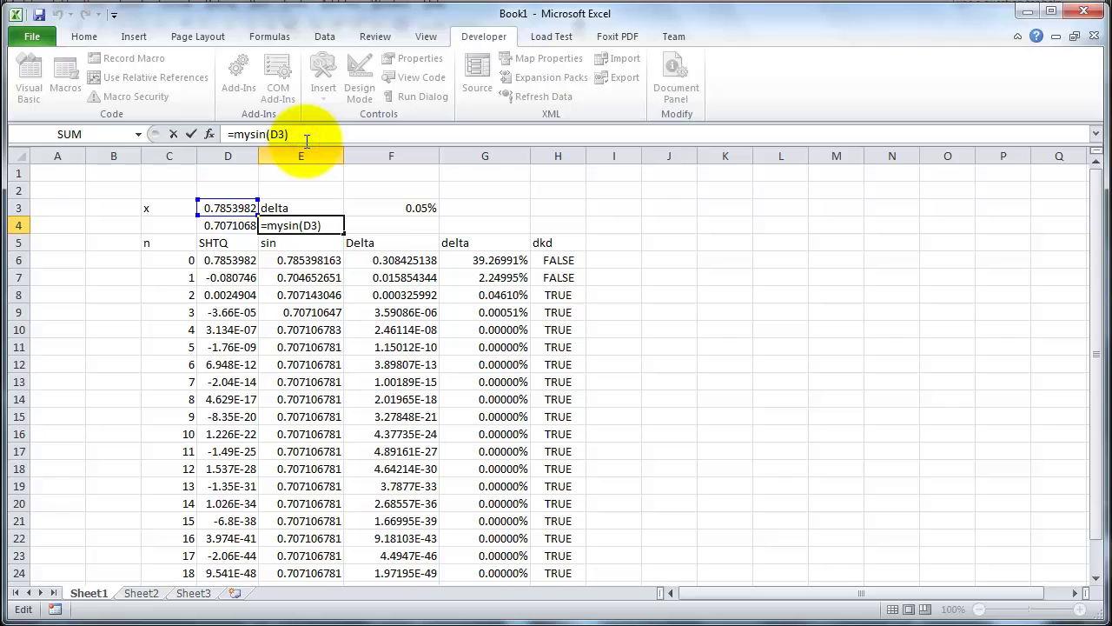
pyautogui.press('Return')
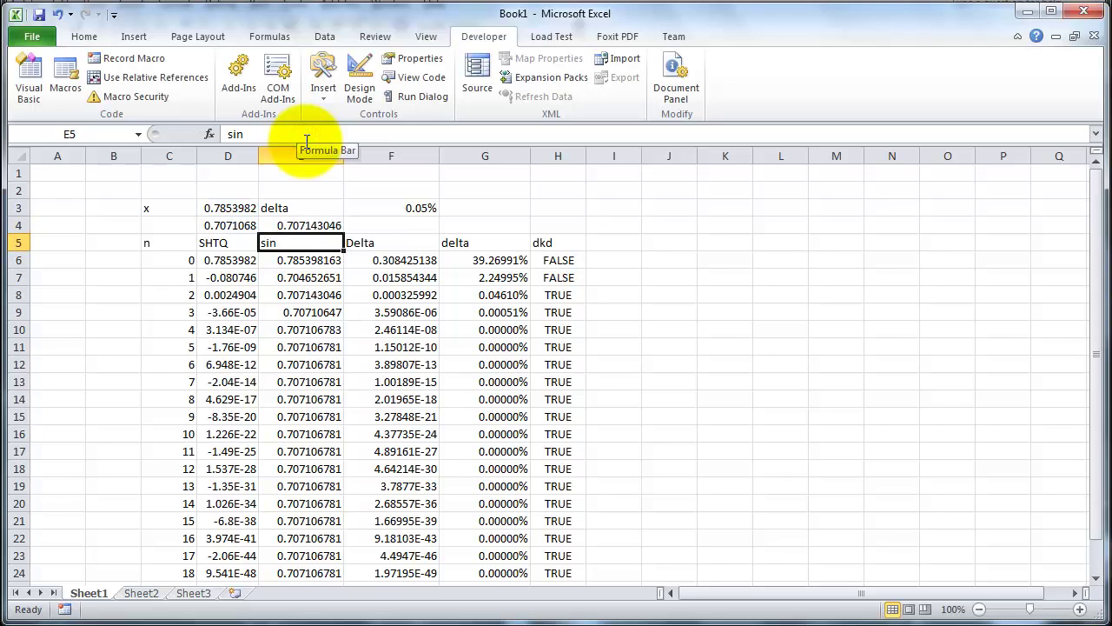
pyautogui.click(312, 221)
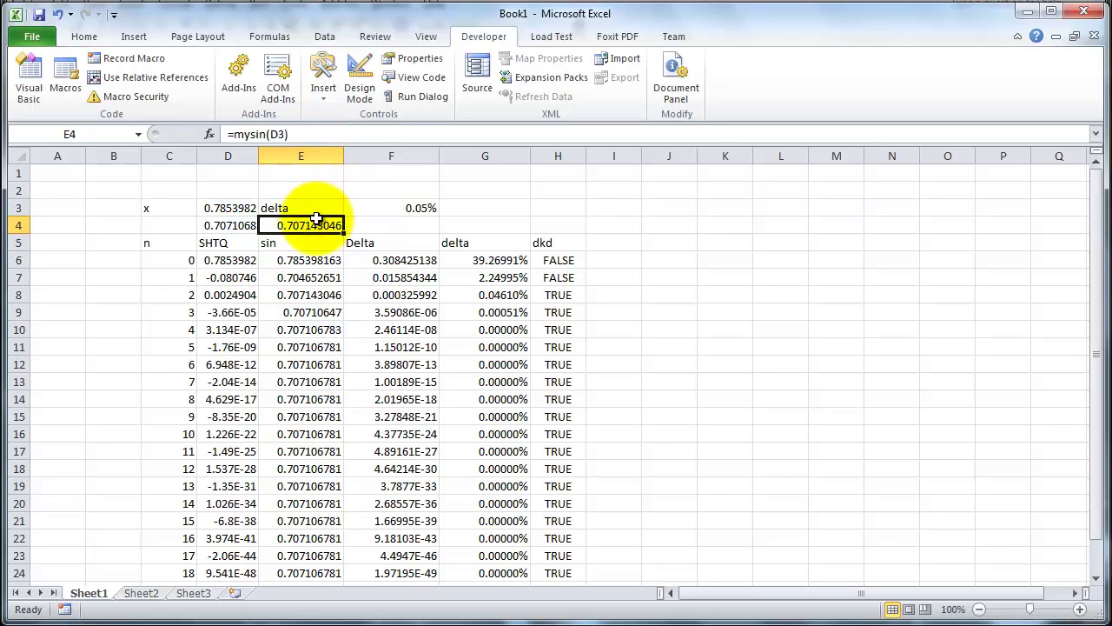
pyautogui.click(224, 226)
pyautogui.click(288, 225)
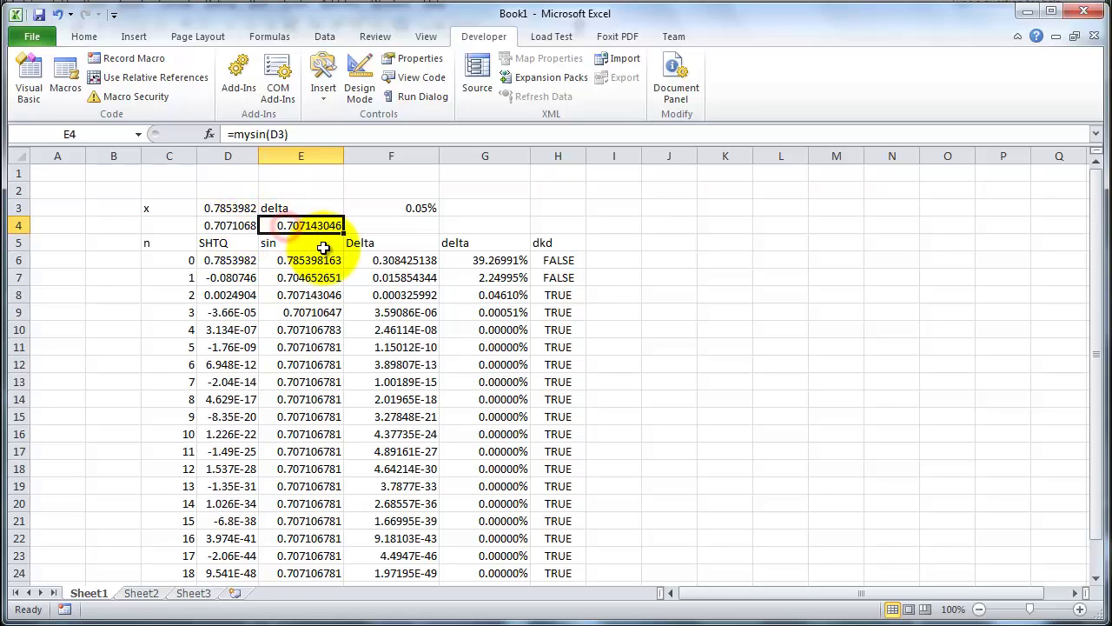
pyautogui.click(234, 227)
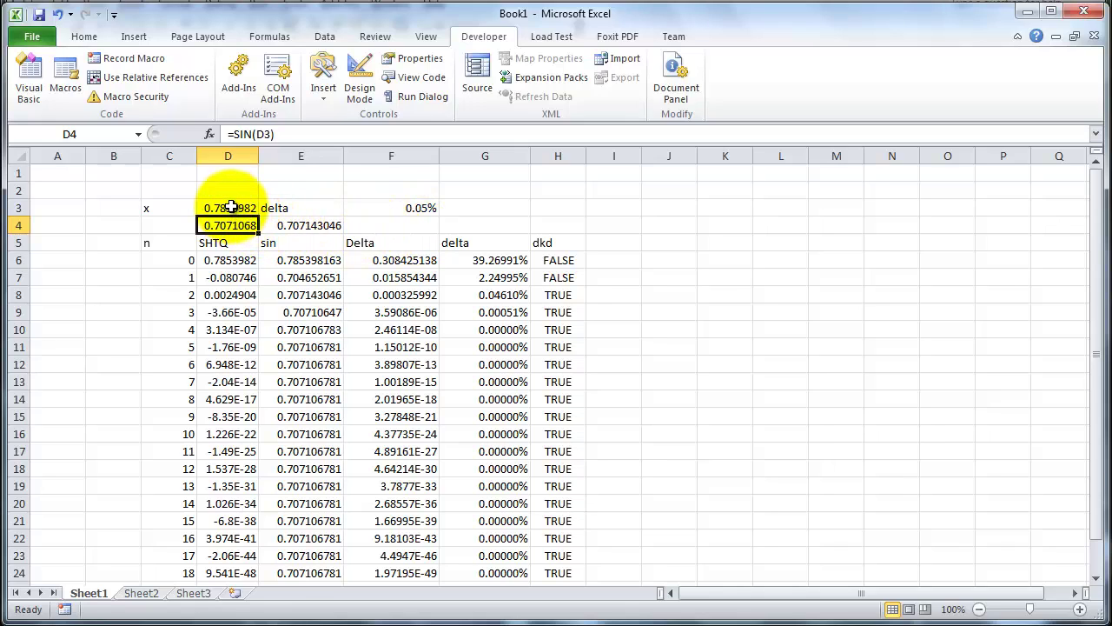
pyautogui.click(282, 224)
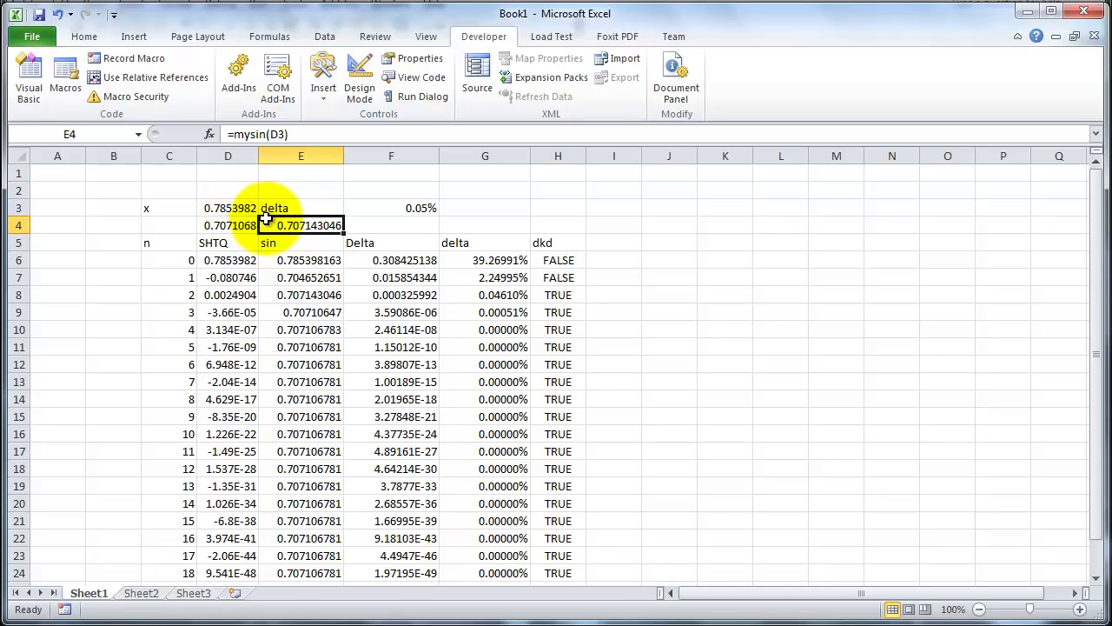
# - Return to the Visual Basic editor and review the whole MySin function code
pyautogui.click(29, 78)
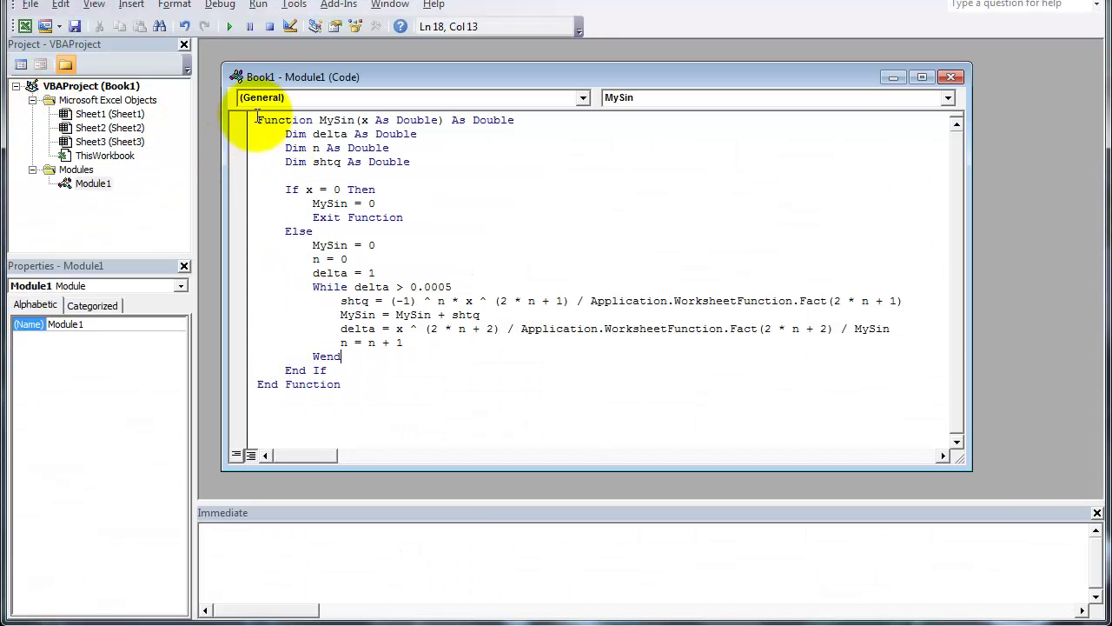
pyautogui.moveTo(257, 119); pyautogui.dragTo(383, 379)
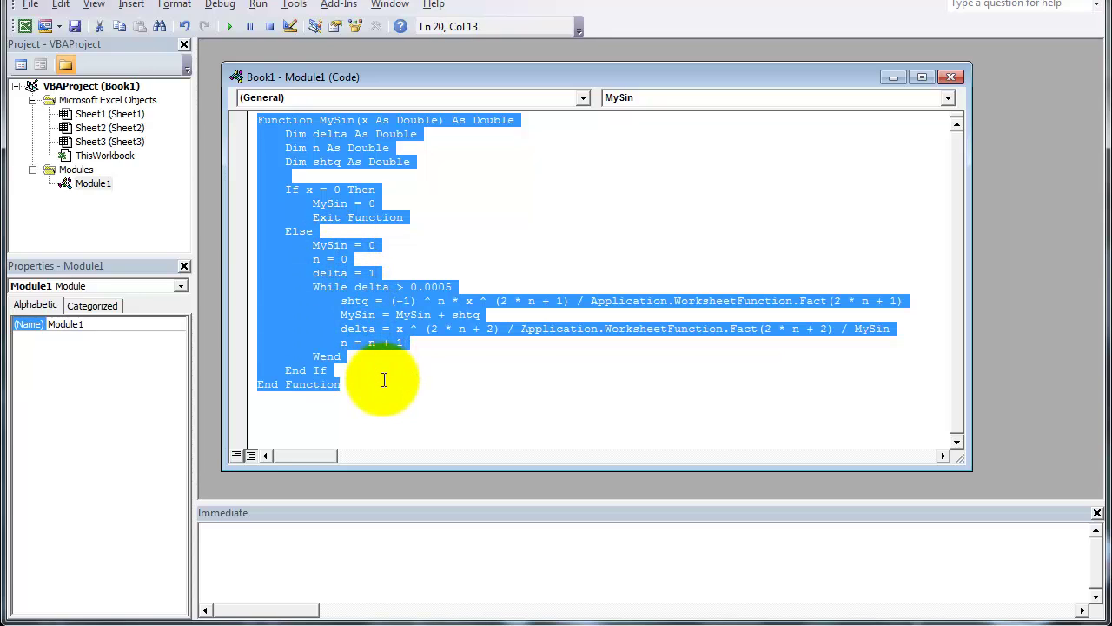
pyautogui.click(424, 217)
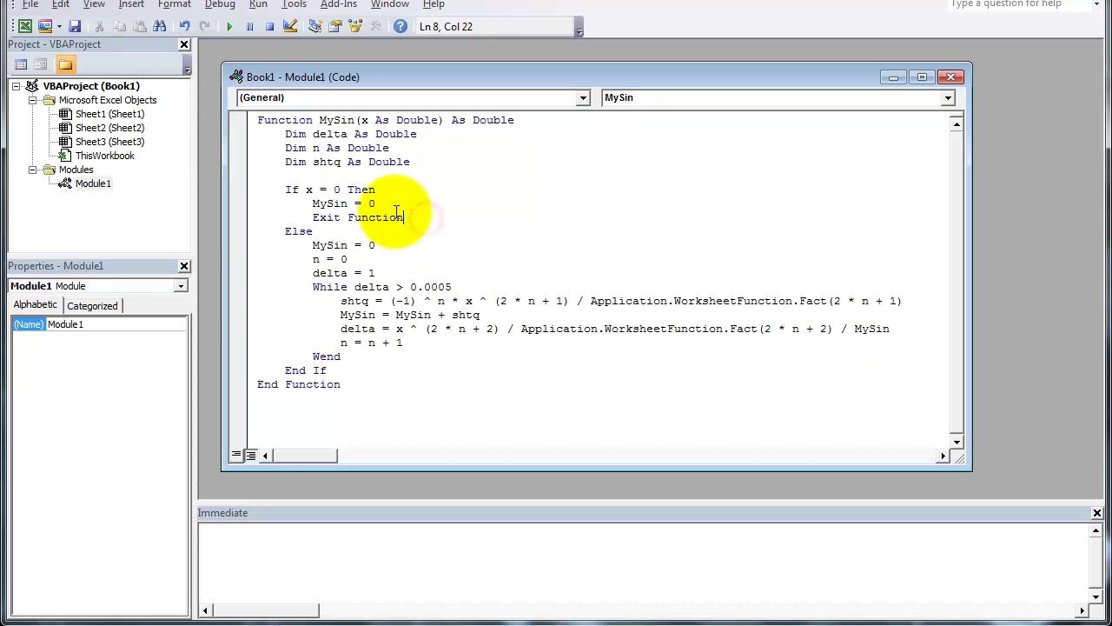